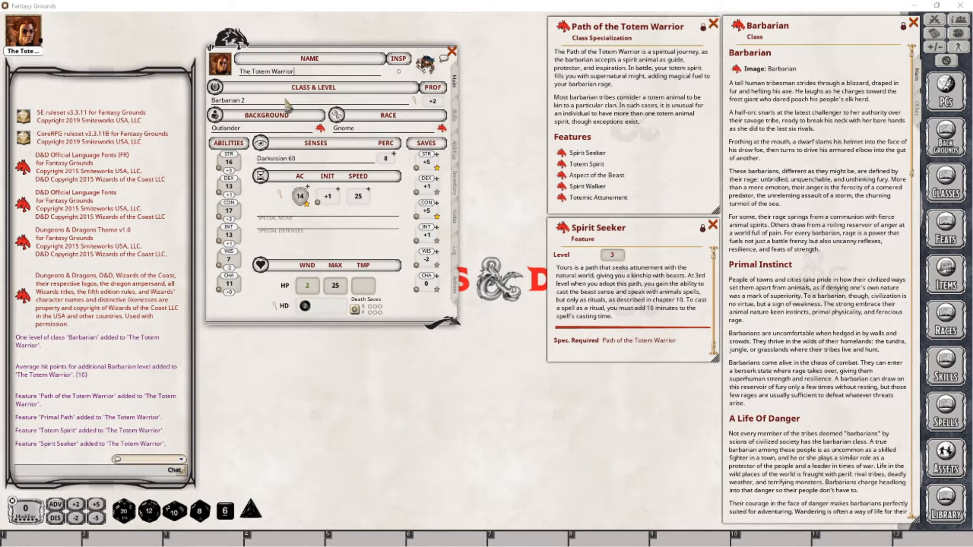
# Step: Raise the character to Barbarian level 3 and choose Path of the Totem Warrior as the Primal Path
pyautogui.click(288, 74)
pyautogui.moveTo(236, 101); pyautogui.dragTo(238, 104)
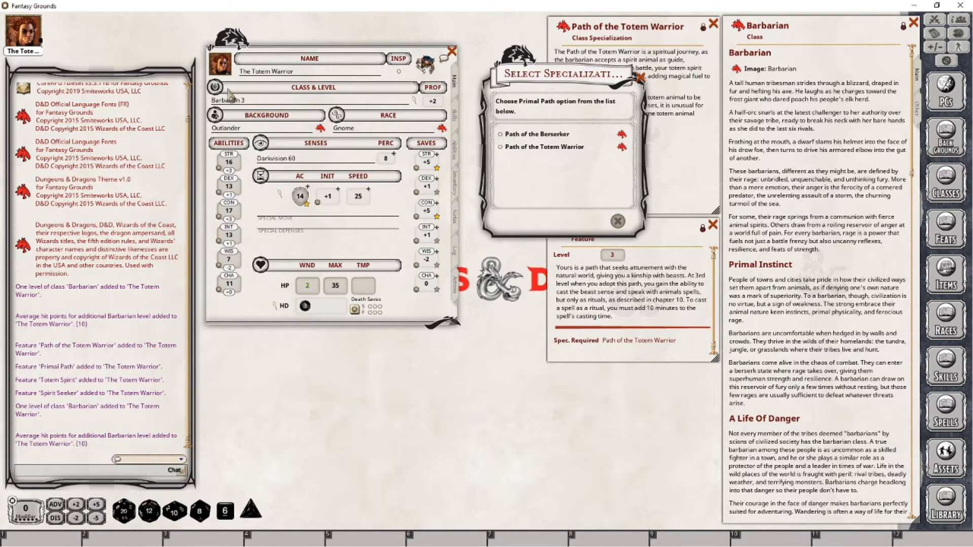
pyautogui.click(532, 148)
pyautogui.click(601, 222)
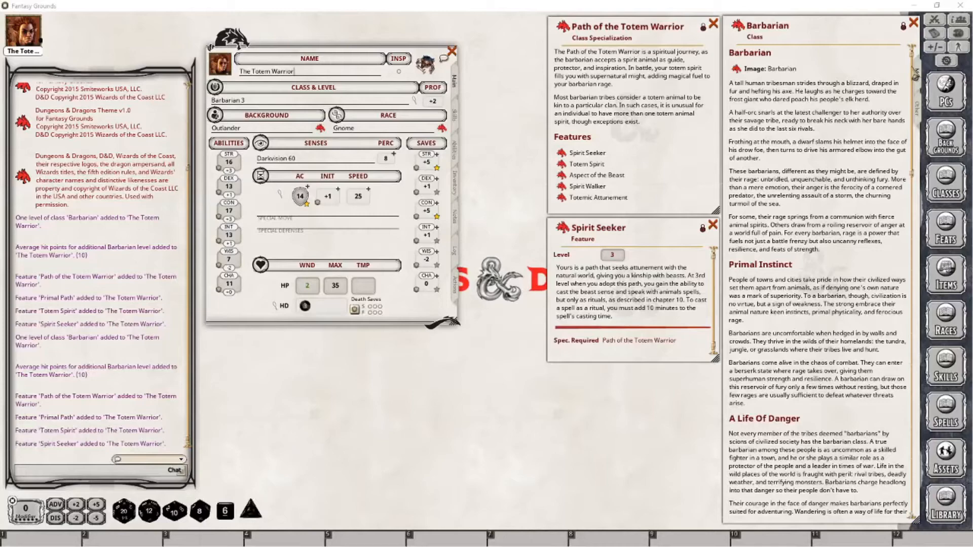
# Step: Consult the Barbarian class table and set the character's daily Rage uses to 3 in Preparation mode
pyautogui.moveTo(915, 75); pyautogui.dragTo(915, 271)
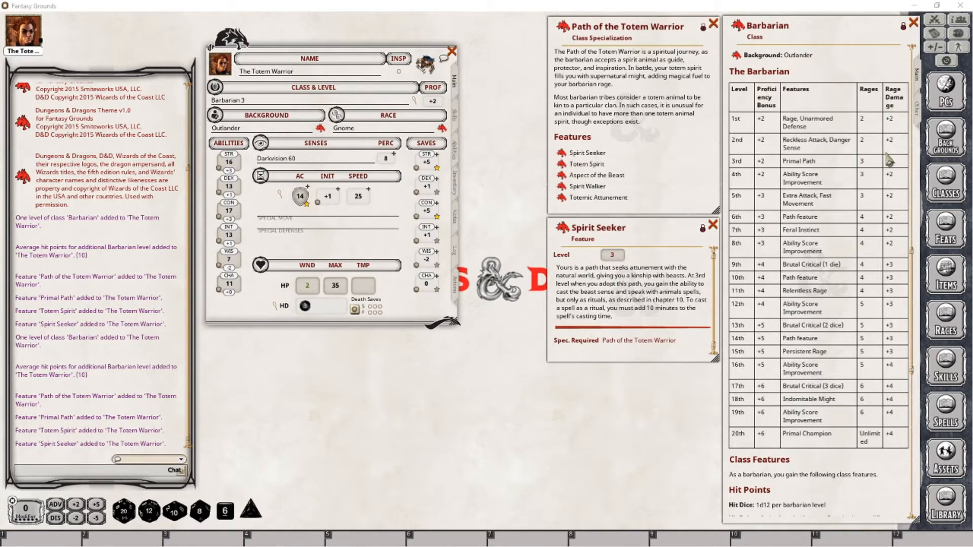
pyautogui.click(457, 285)
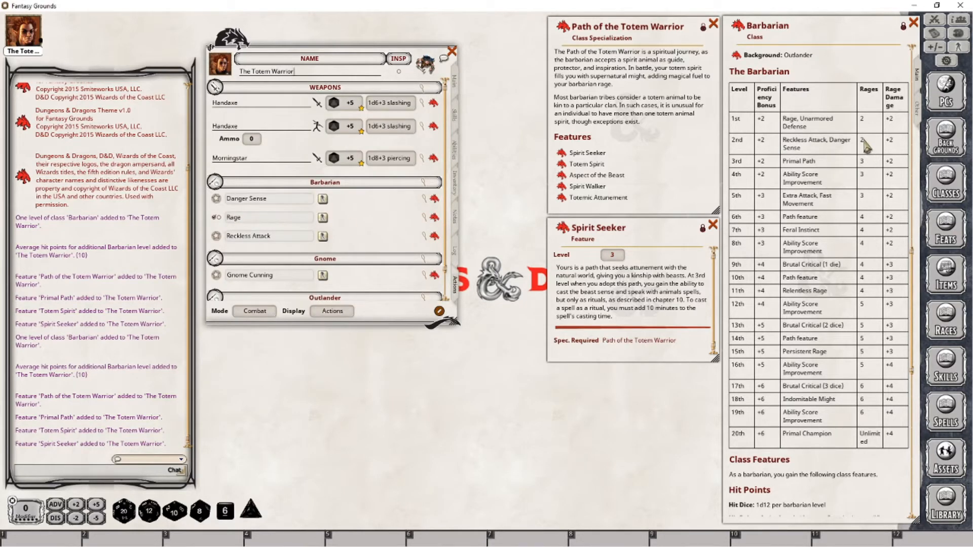
pyautogui.click(254, 311)
pyautogui.scroll(-2, 246, 238)
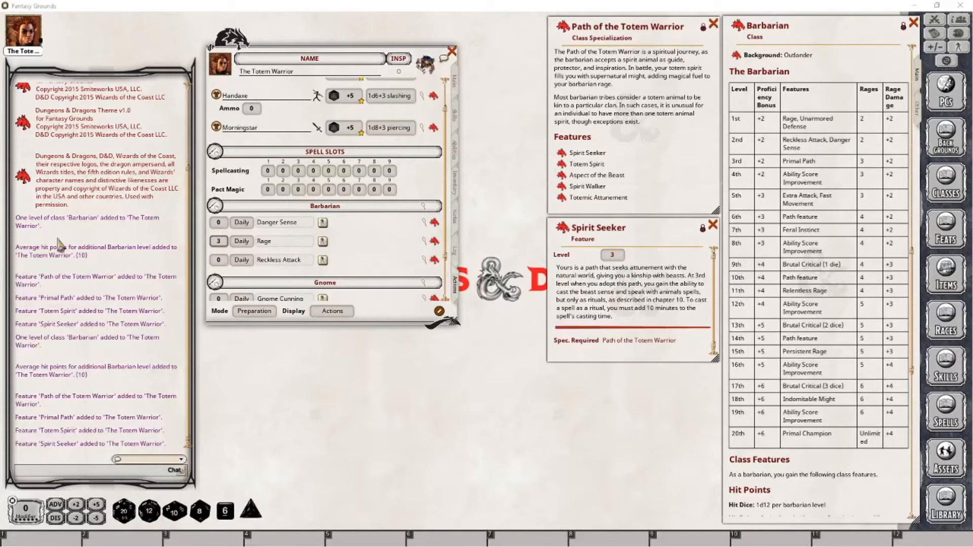
# Step: Show the character's features list, open the Totem Spirit feature and place its window beneath the Spirit Seeker description
pyautogui.click(456, 158)
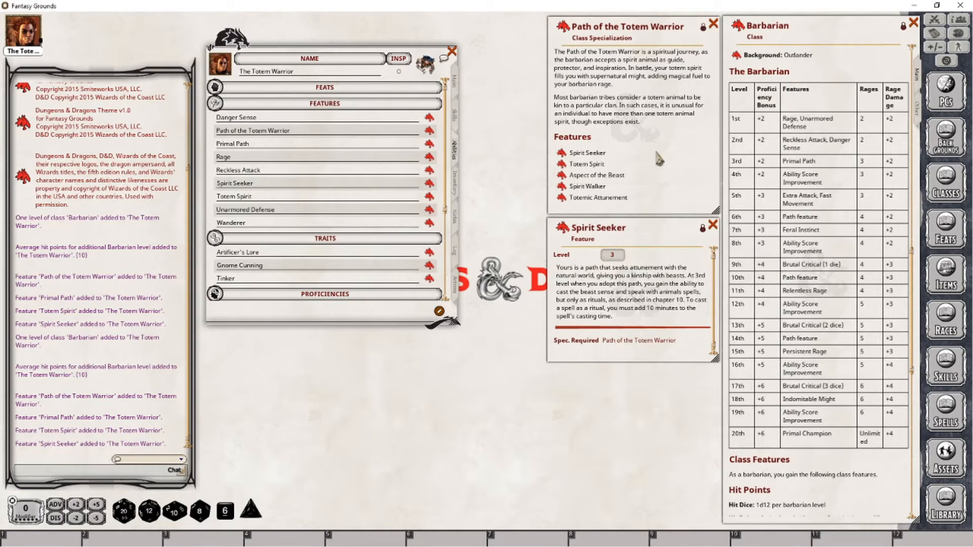
pyautogui.click(561, 167)
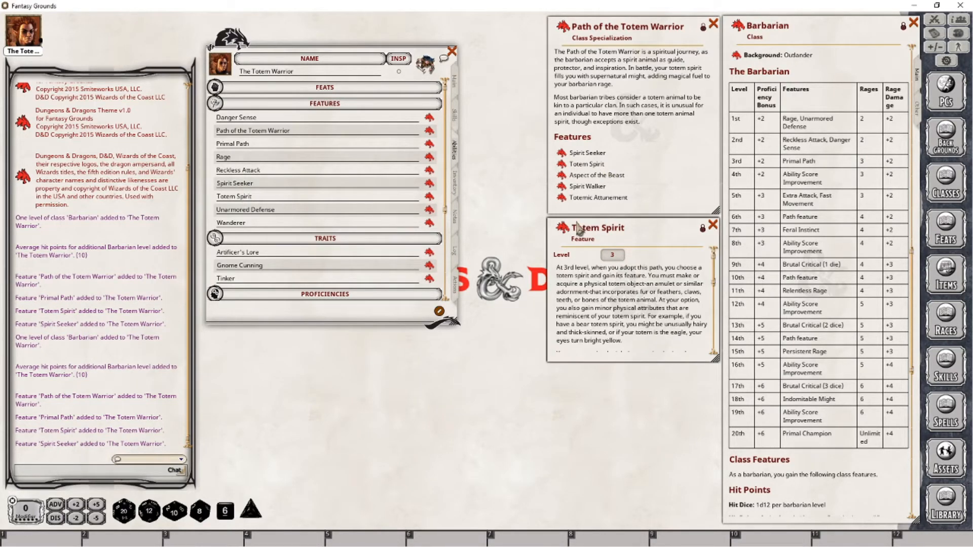
pyautogui.moveTo(581, 229); pyautogui.dragTo(578, 372)
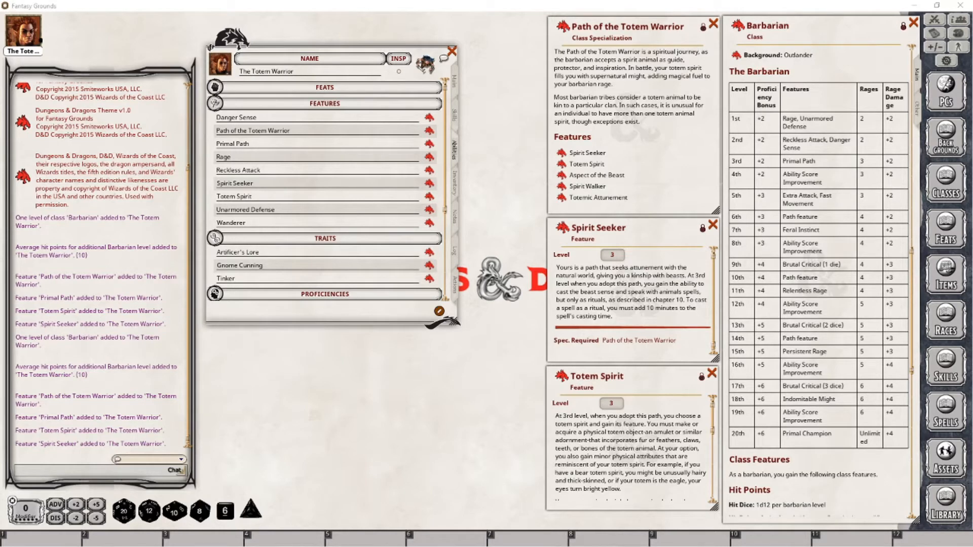
# Step: Return to the character's actions, search the spell library for "beast" and place the results beside the character sheet
pyautogui.click(457, 288)
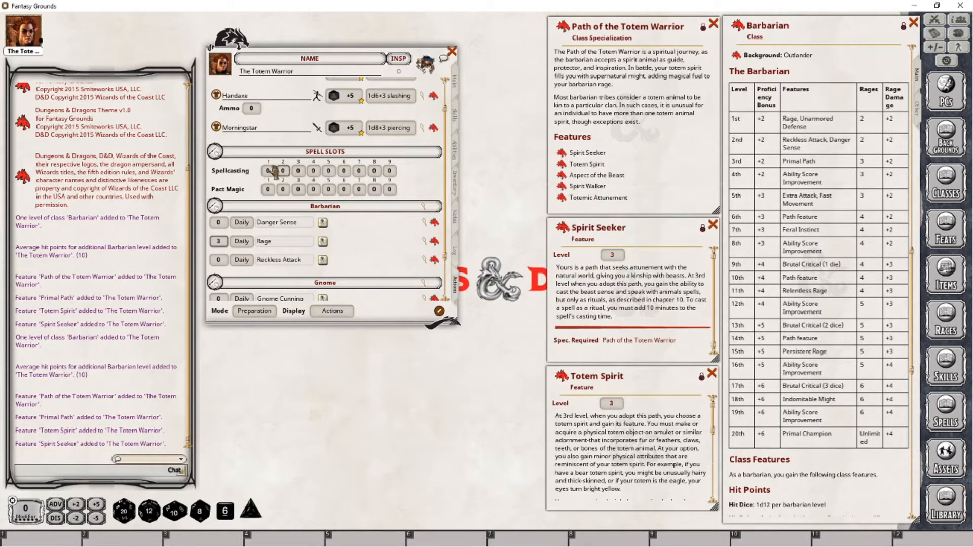
pyautogui.scroll(-2, 406, 284)
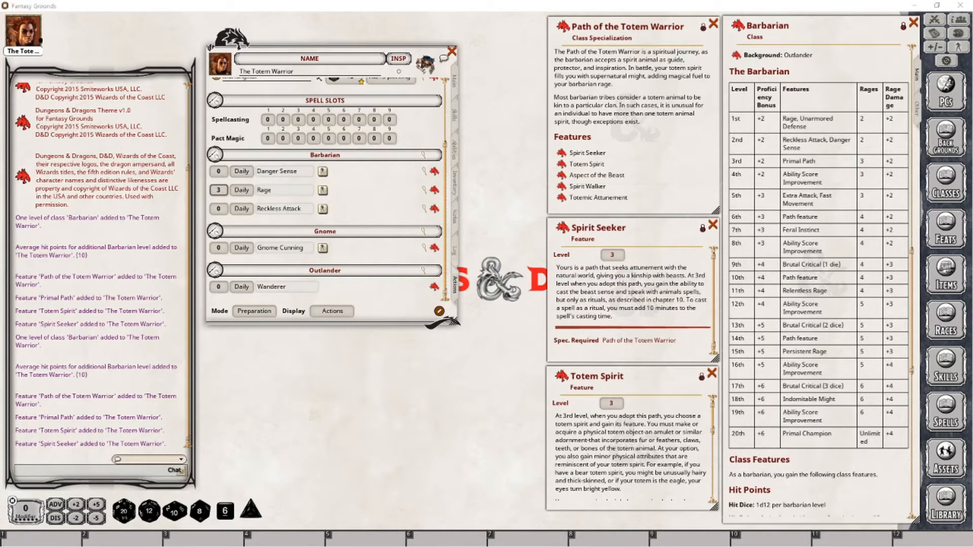
pyautogui.click(947, 424)
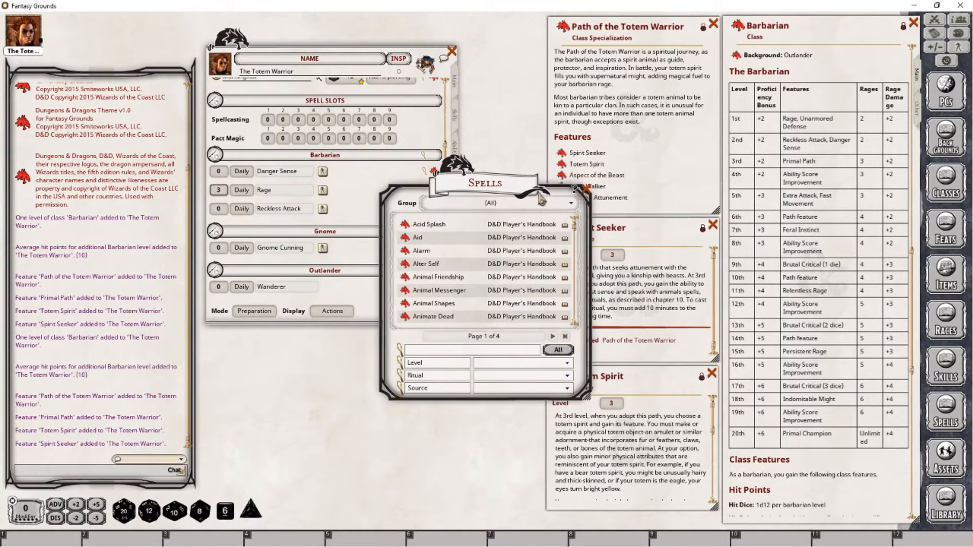
pyautogui.moveTo(486, 185); pyautogui.dragTo(436, 239)
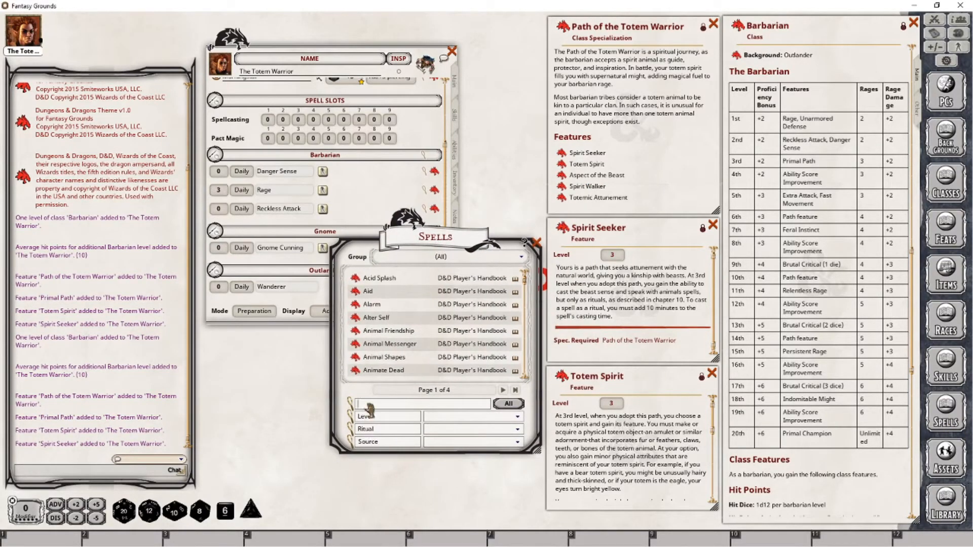
pyautogui.press('Return')
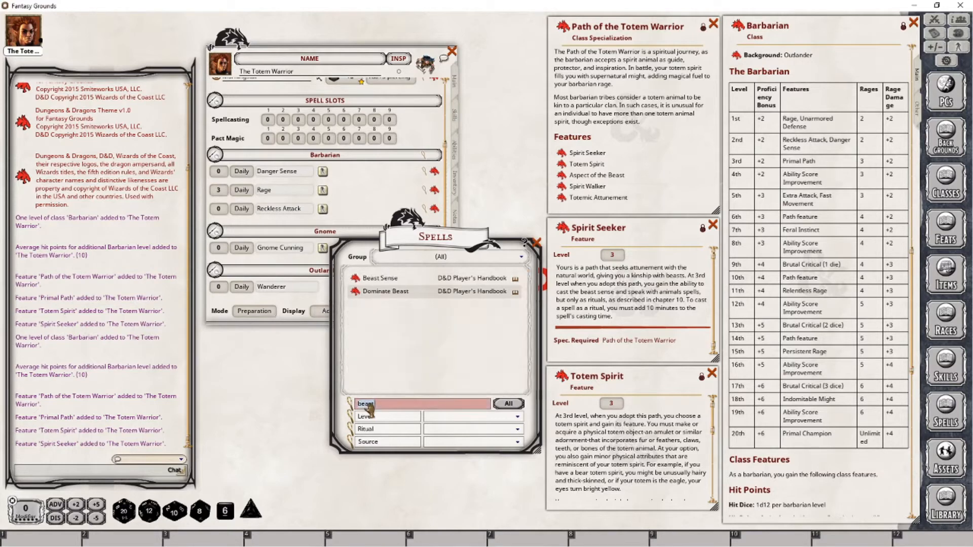
pyautogui.moveTo(422, 238); pyautogui.dragTo(573, 234)
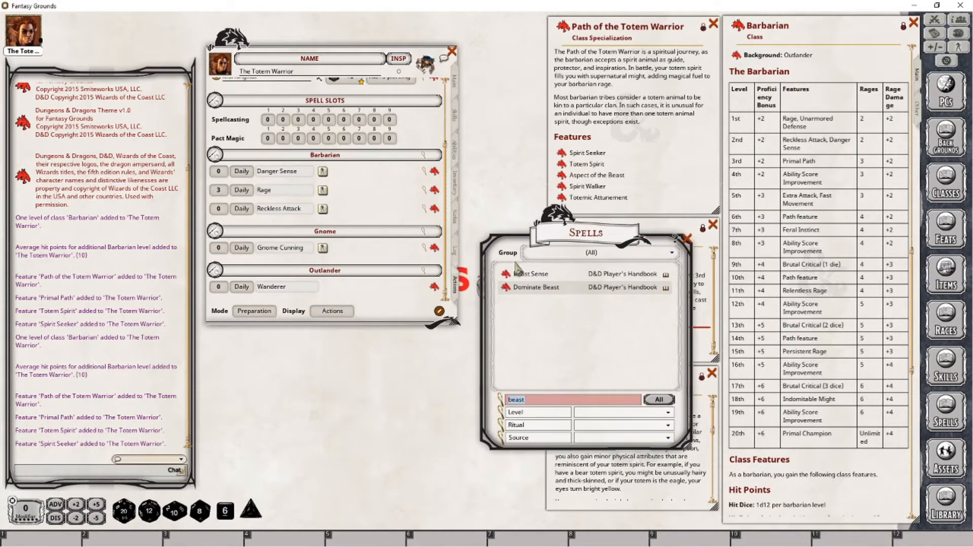
pyautogui.moveTo(506, 276); pyautogui.dragTo(372, 251)
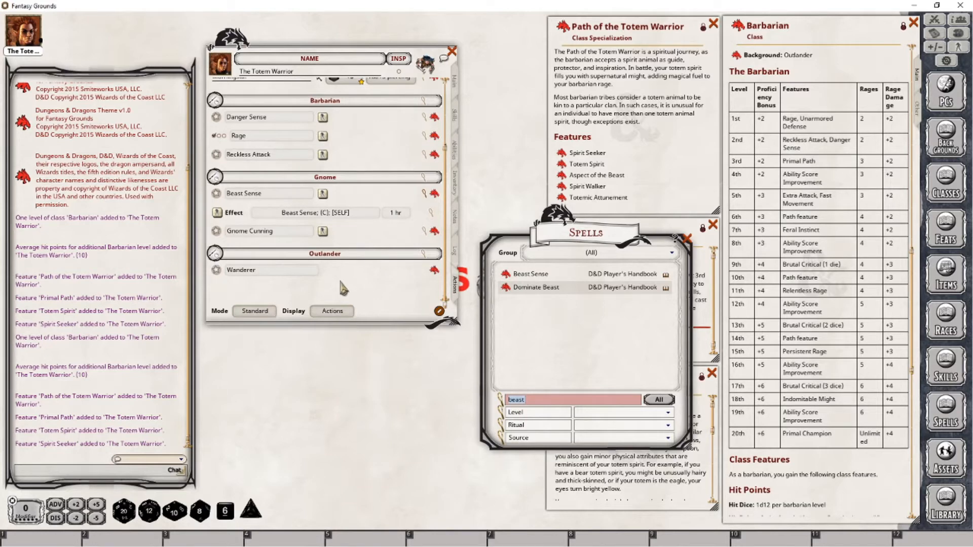
pyautogui.scroll(4, 343, 288)
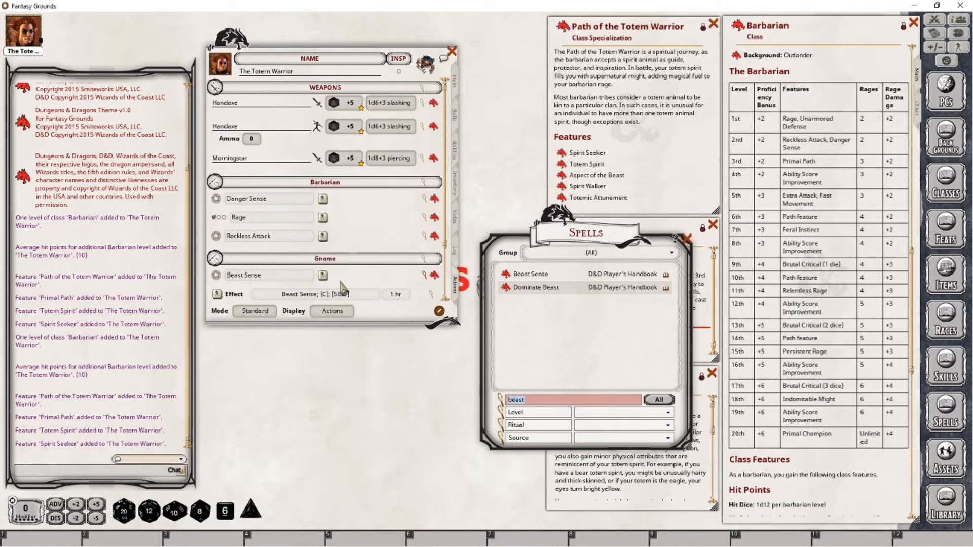
pyautogui.scroll(-3, 343, 288)
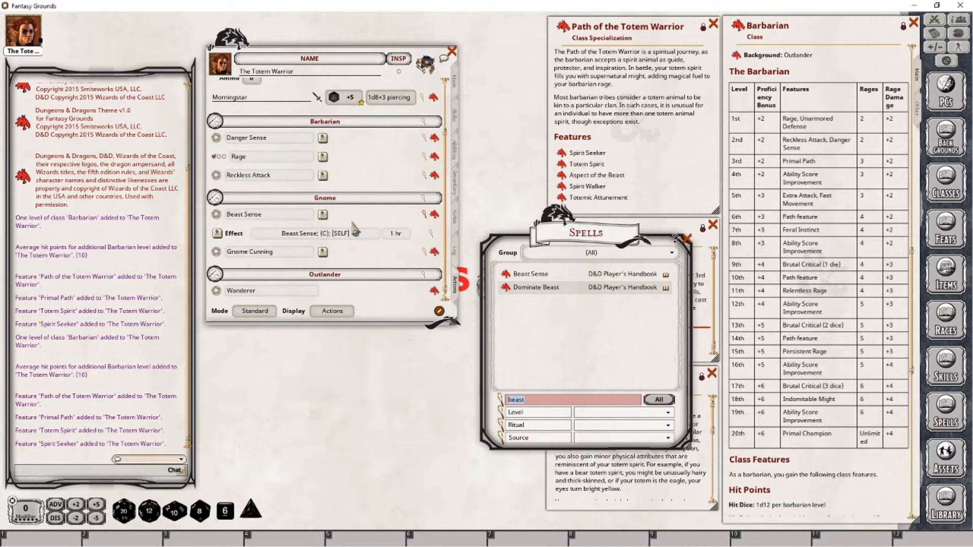
pyautogui.rightClick(270, 212)
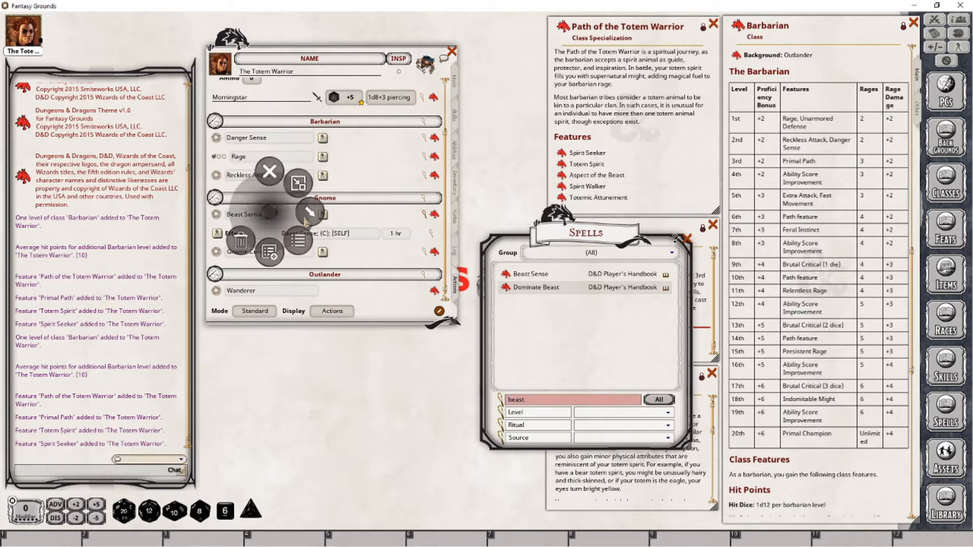
pyautogui.click(232, 241)
pyautogui.click(195, 244)
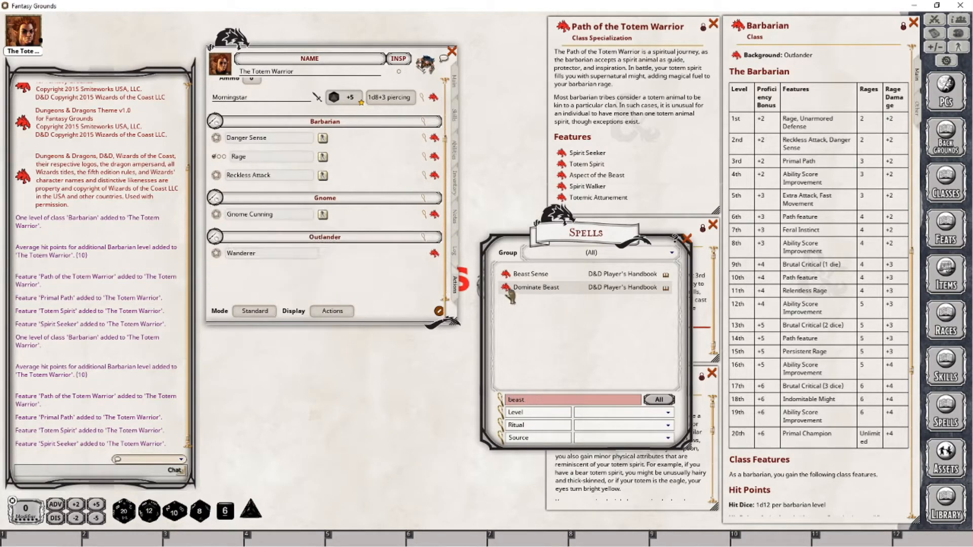
# Step: Add the Beast Sense and Speak with Animals spells to the character's actions, outside the existing Barbarian, Gnome and Outlander groups
pyautogui.moveTo(356, 285); pyautogui.dragTo(357, 285)
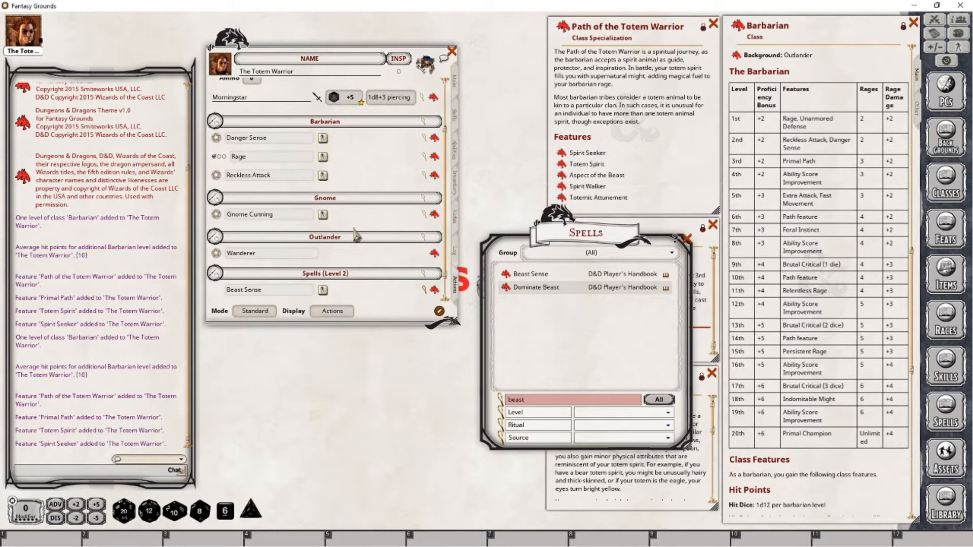
pyautogui.scroll(-1, 350, 241)
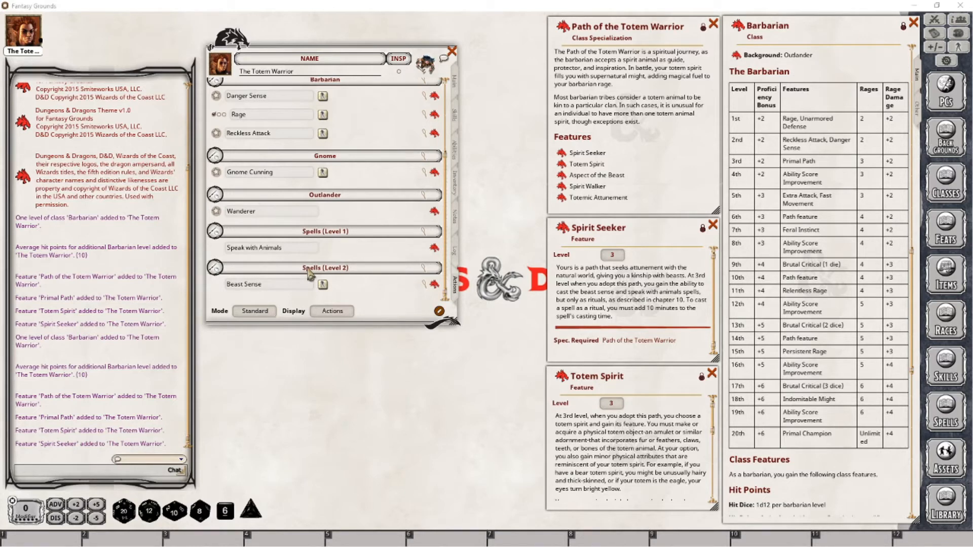
# Step: Open the Speak with Animals spell and place its window below the character sheet to review its ritual casting details
pyautogui.click(434, 248)
pyautogui.moveTo(477, 224); pyautogui.dragTo(419, 343)
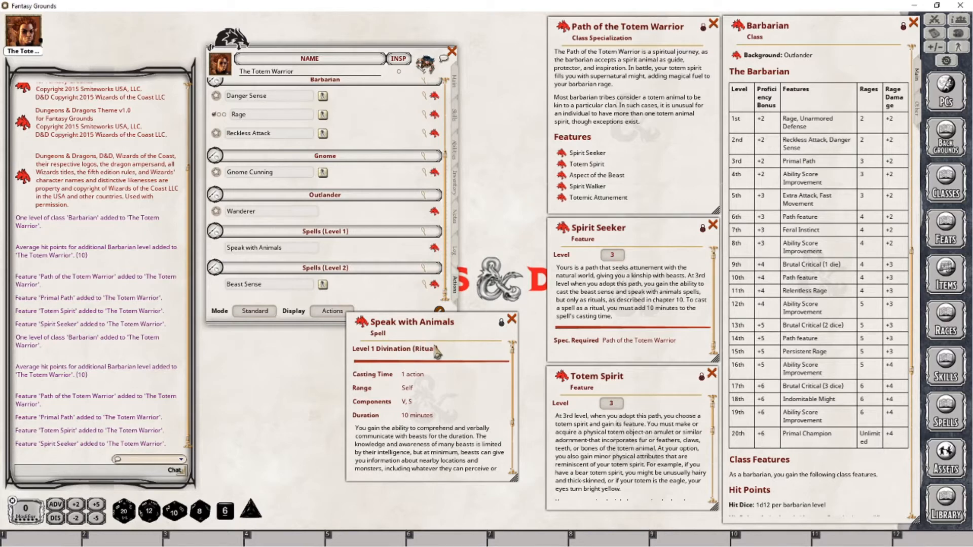
pyautogui.moveTo(436, 329); pyautogui.dragTo(444, 342)
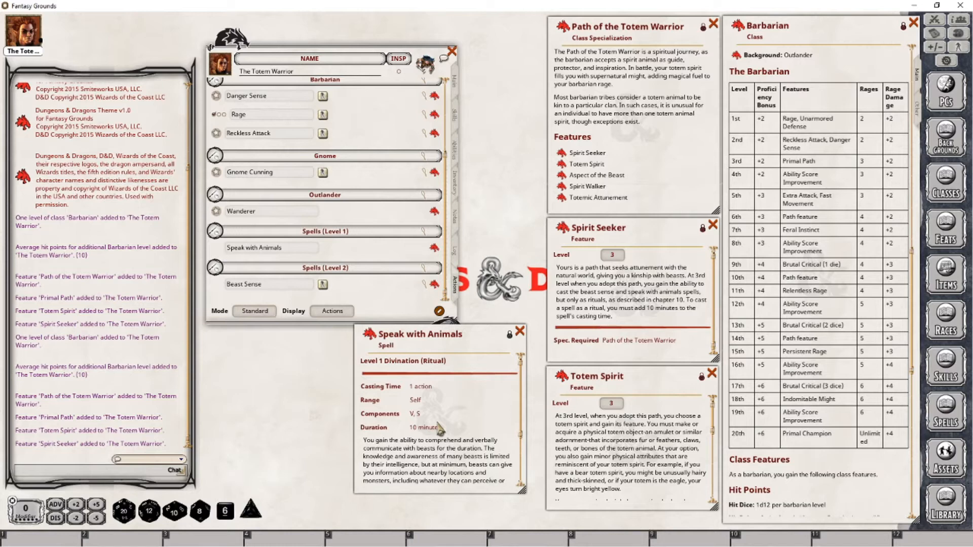
pyautogui.moveTo(459, 343); pyautogui.dragTo(463, 357)
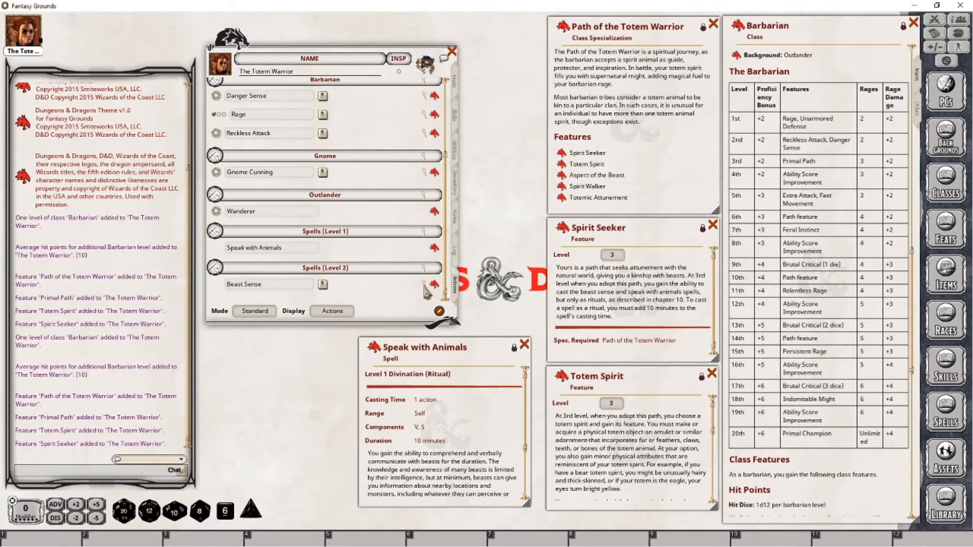
# Step: Open the Beast Sense spell, read its full description, and close both spell windows
pyautogui.click(434, 284)
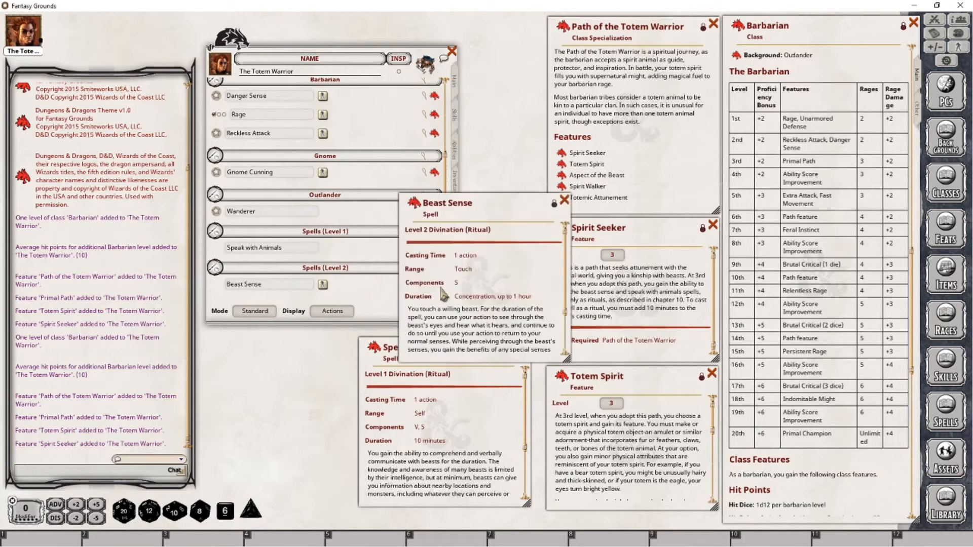
pyautogui.moveTo(504, 205); pyautogui.dragTo(446, 338)
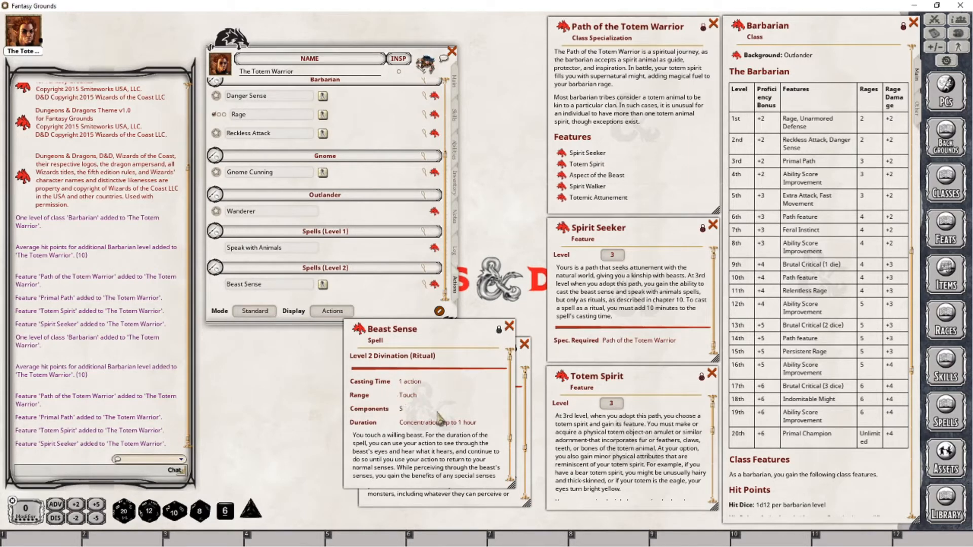
pyautogui.scroll(-2, 447, 418)
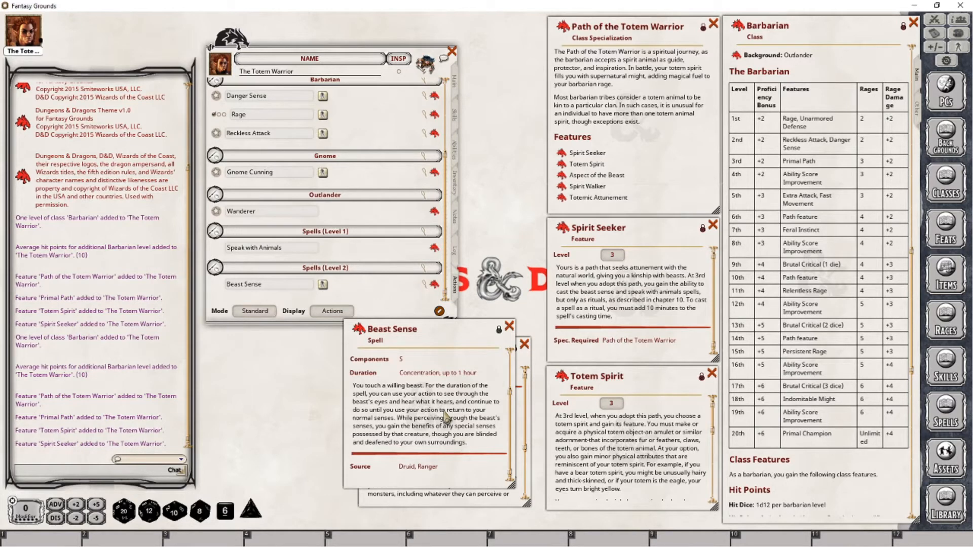
pyautogui.scroll(3, 446, 418)
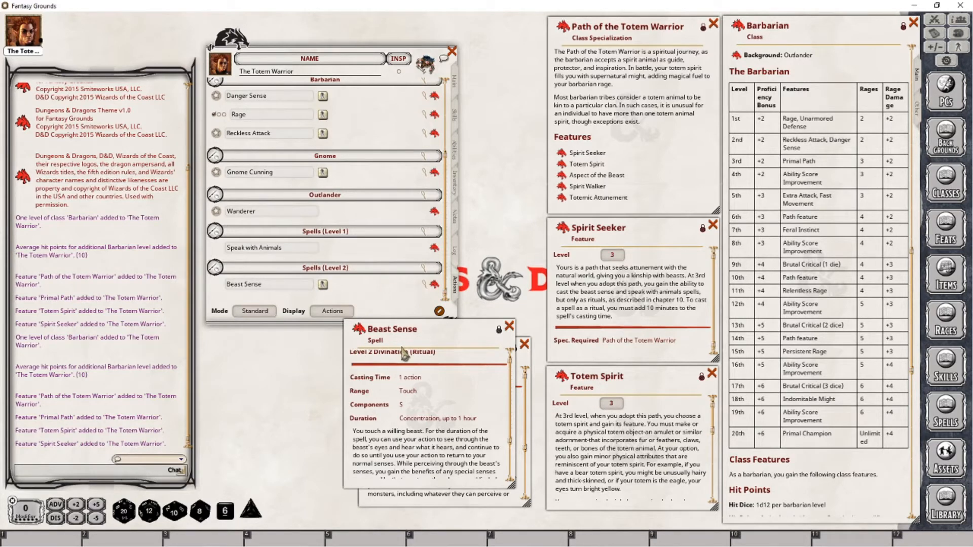
pyautogui.click(510, 327)
pyautogui.click(524, 344)
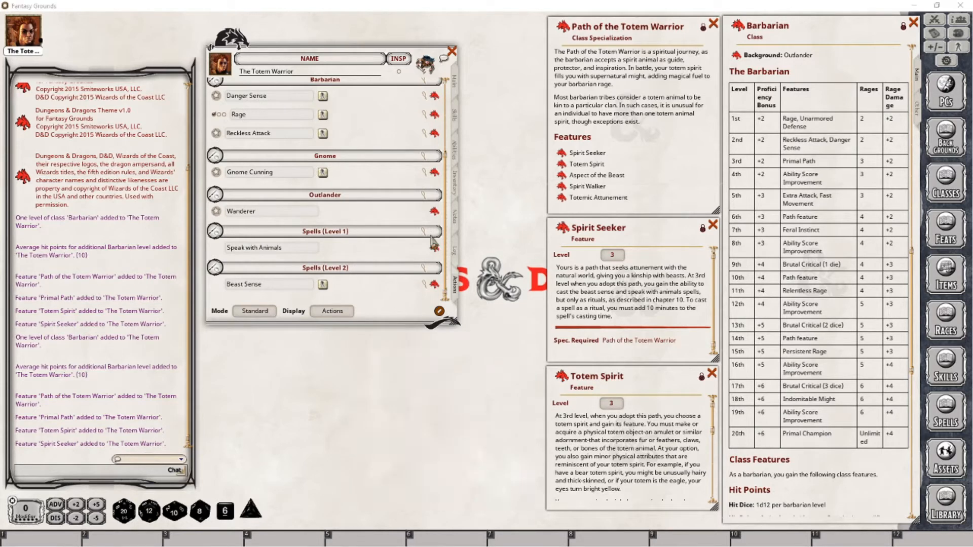
# Step: Close Spirit Seeker, move Totem Spirit into its place and enlarge the window to read the Bear, Eagle and Wolf options
pyautogui.click(712, 225)
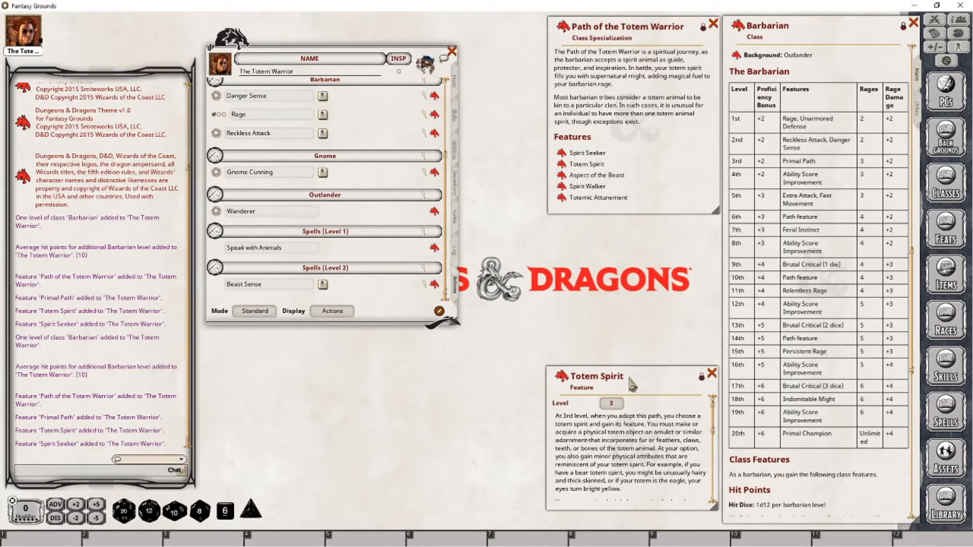
pyautogui.moveTo(628, 373); pyautogui.dragTo(634, 217)
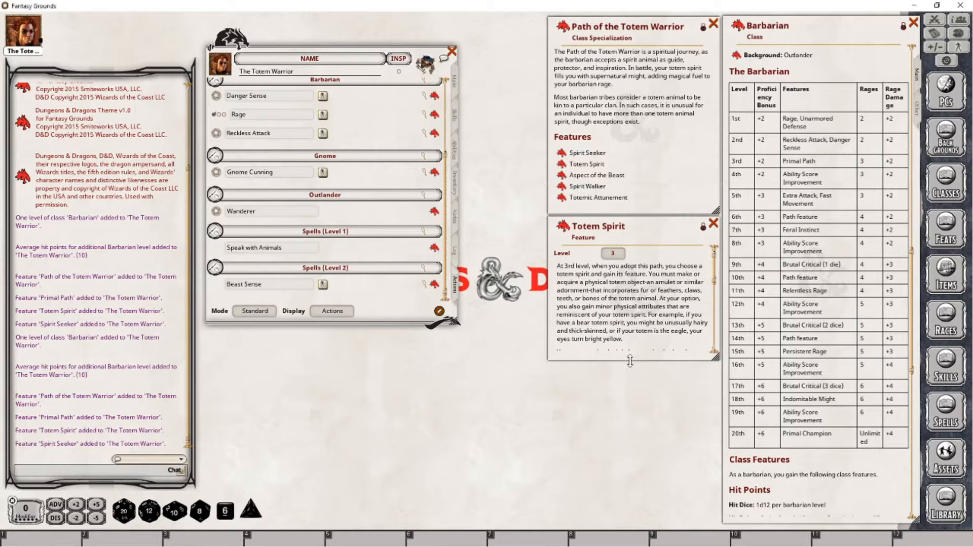
pyautogui.moveTo(632, 373); pyautogui.dragTo(623, 528)
pyautogui.scroll(-2, 631, 504)
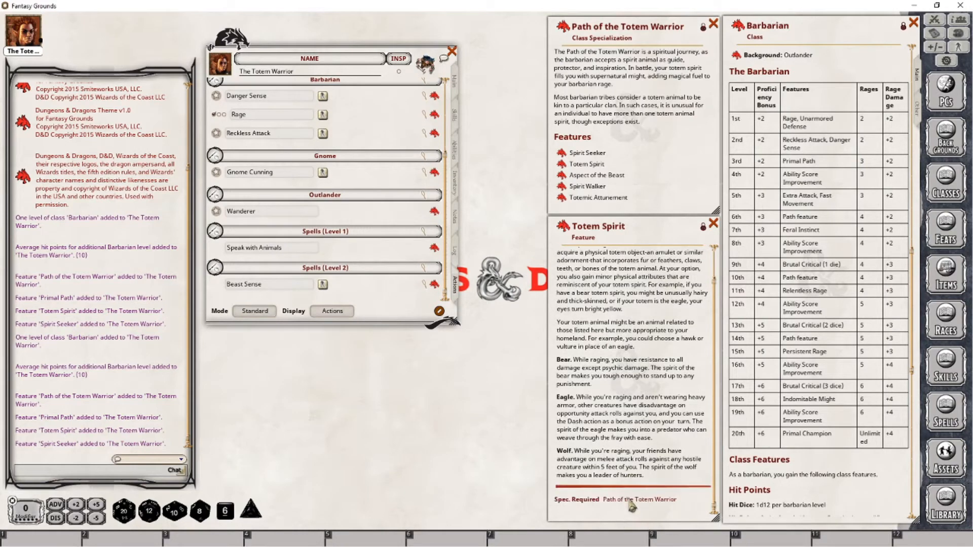
pyautogui.scroll(1, 631, 504)
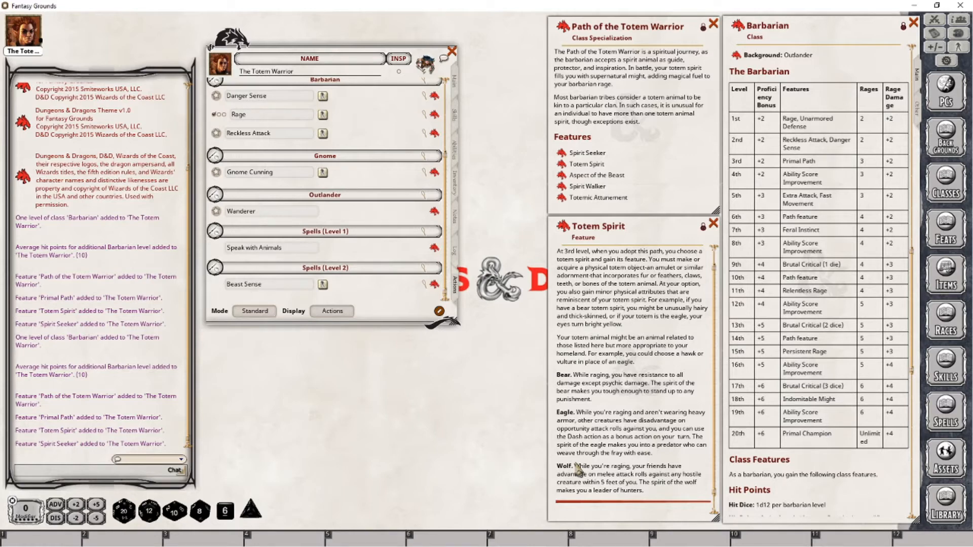
# Step: Add the Totem Spirit feature to the character's actions as a power
pyautogui.hotkey('alt', 'Tab')
pyautogui.moveTo(563, 226); pyautogui.dragTo(383, 219)
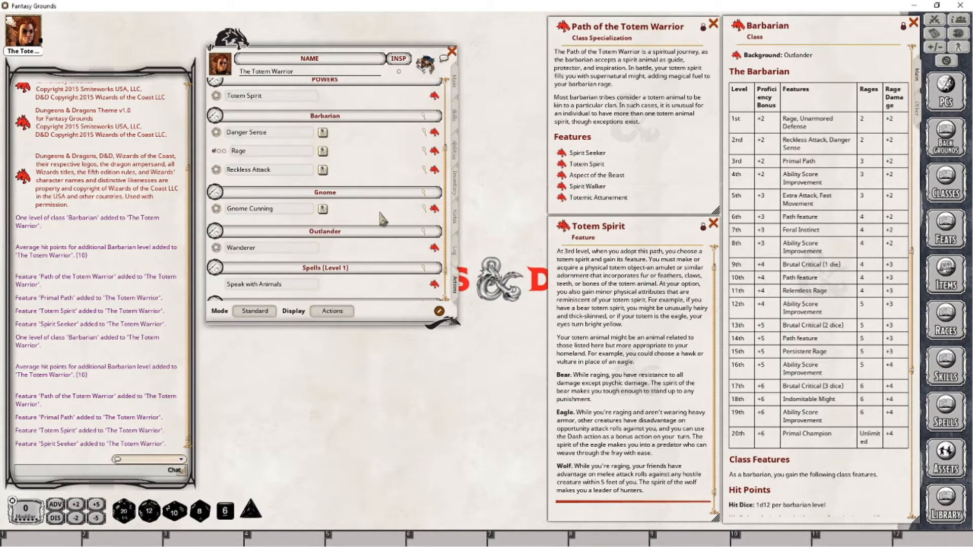
pyautogui.scroll(3, 365, 228)
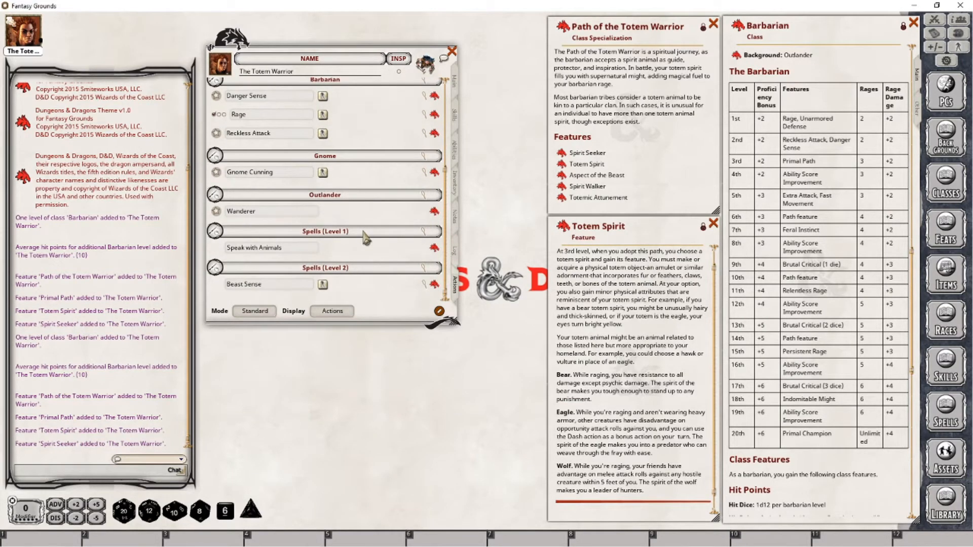
# Step: Show the power groups on the character's actions and assign Totem Spirit to the group "Path of the Totem Warrior"
pyautogui.scroll(2, 365, 238)
pyautogui.click(332, 311)
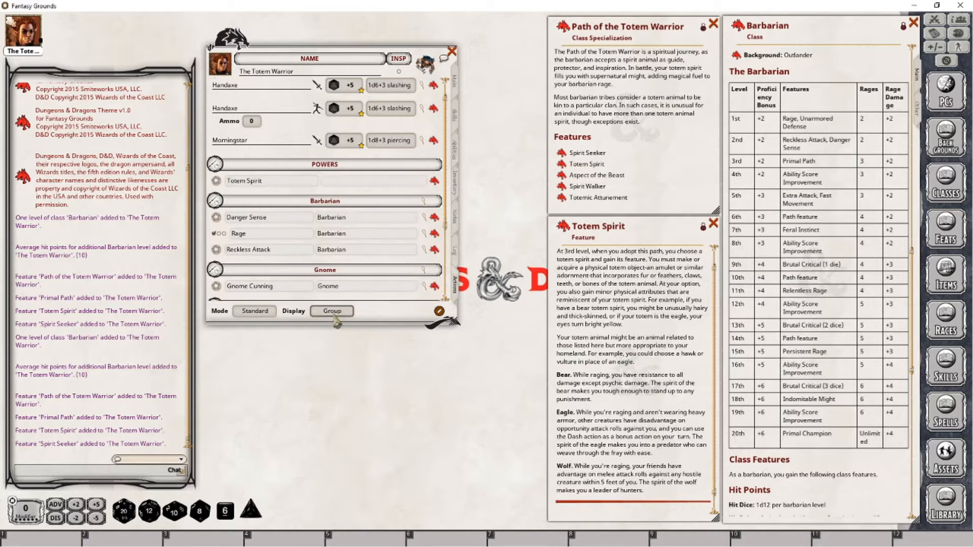
pyautogui.click(348, 184)
pyautogui.write('Path of t')
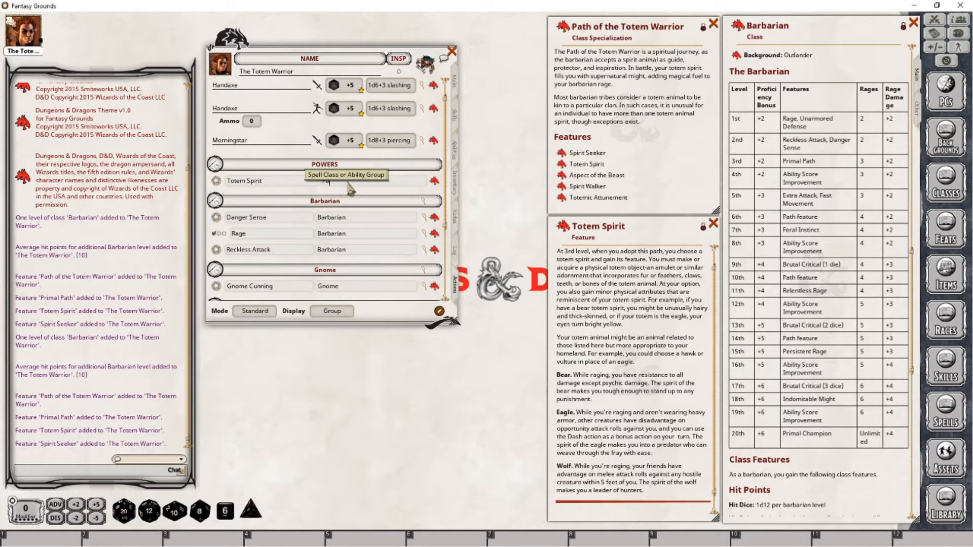
pyautogui.write('he Totem Warrior')
pyautogui.press('Tab')
# Step: Add three effect actions to the Totem Spirit power
pyautogui.scroll(-5, 415, 190)
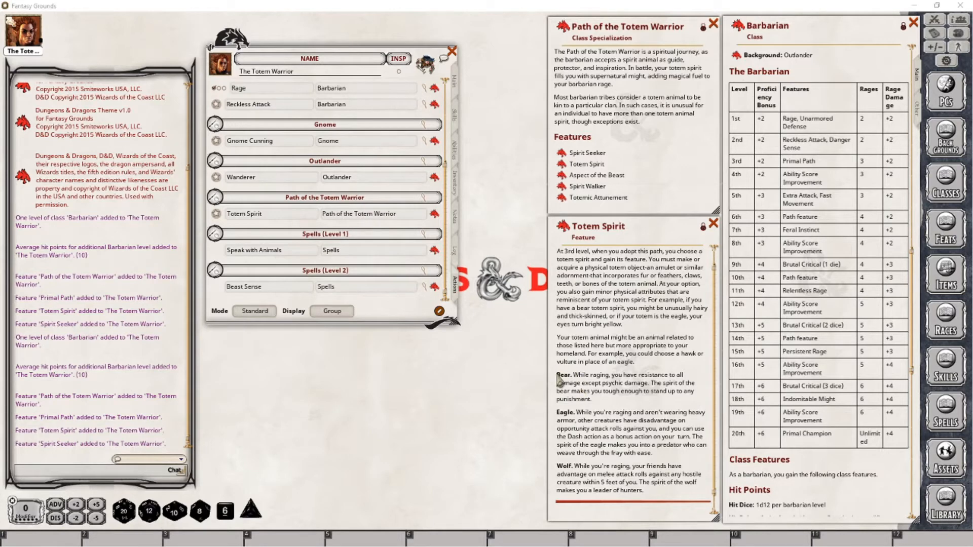
pyautogui.rightClick(288, 215)
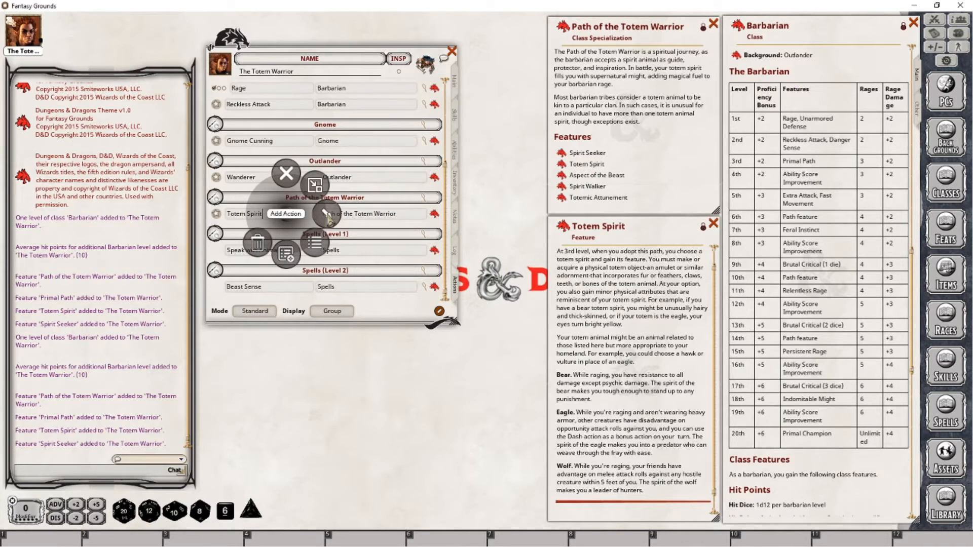
pyautogui.click(327, 216)
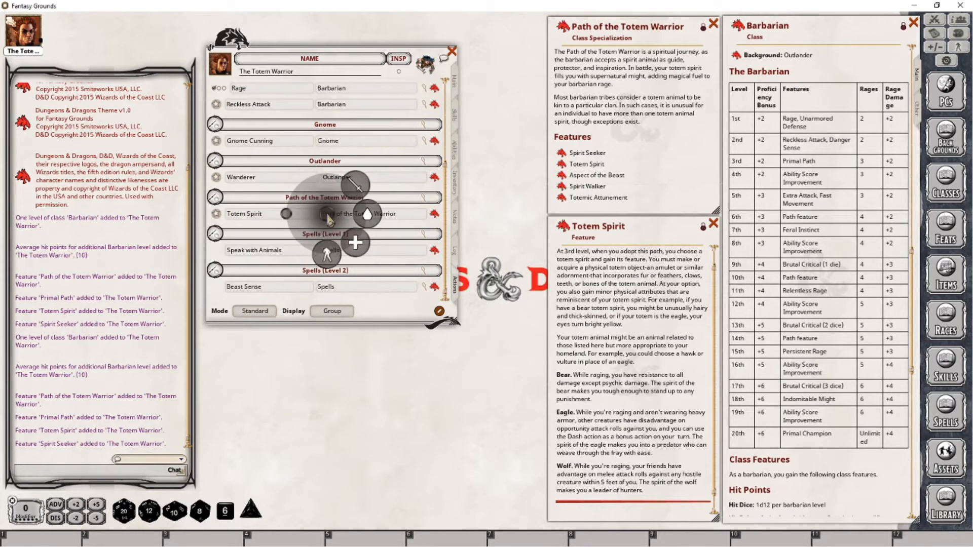
pyautogui.click(327, 254)
pyautogui.rightClick(307, 211)
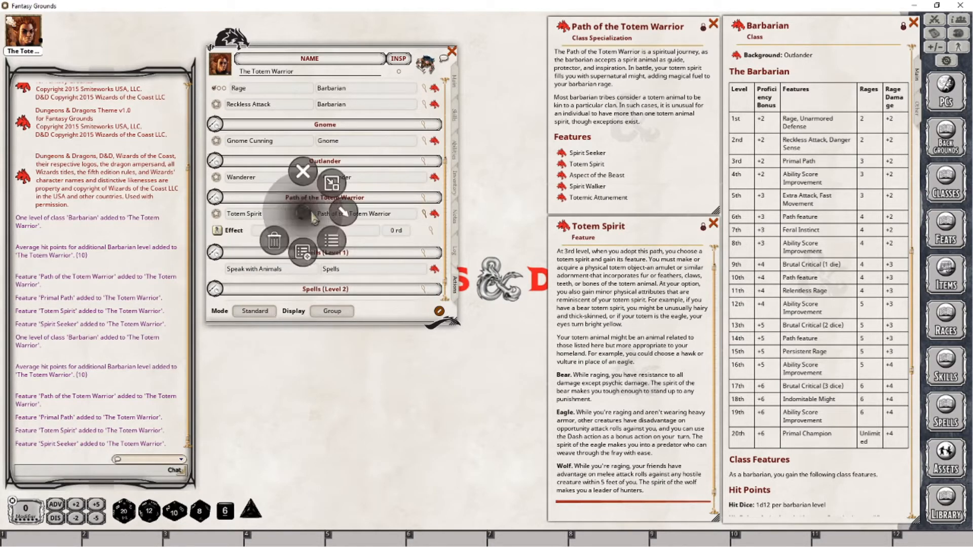
pyautogui.click(345, 214)
pyautogui.click(333, 251)
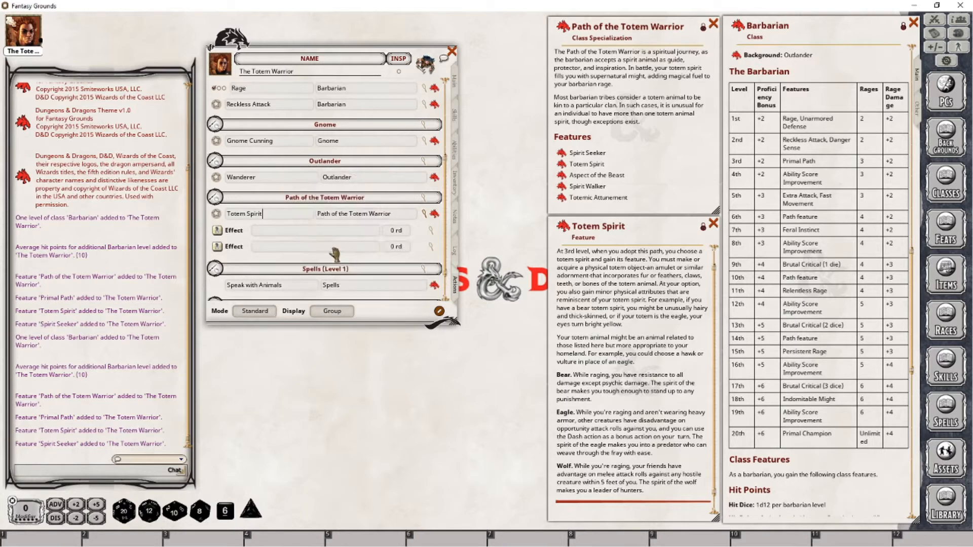
pyautogui.rightClick(301, 215)
pyautogui.click(340, 215)
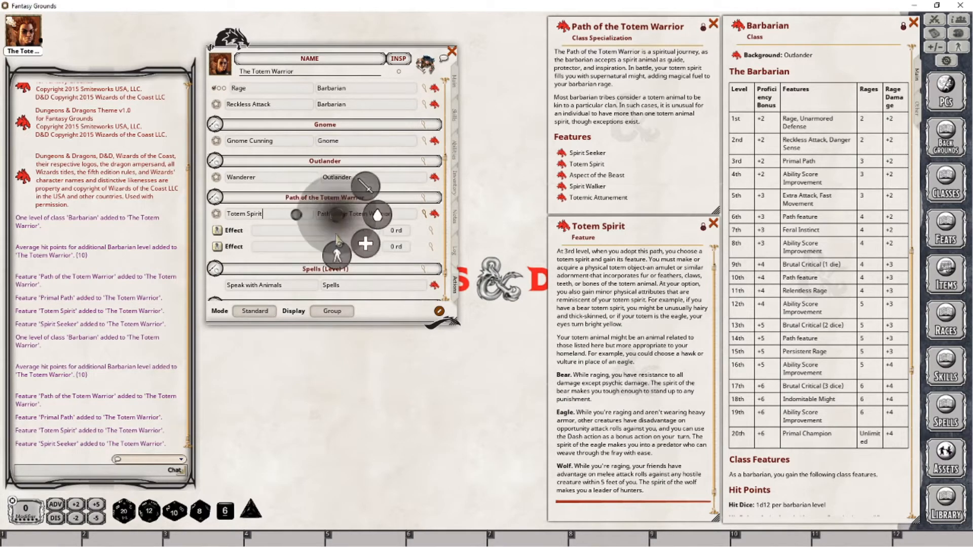
pyautogui.click(335, 256)
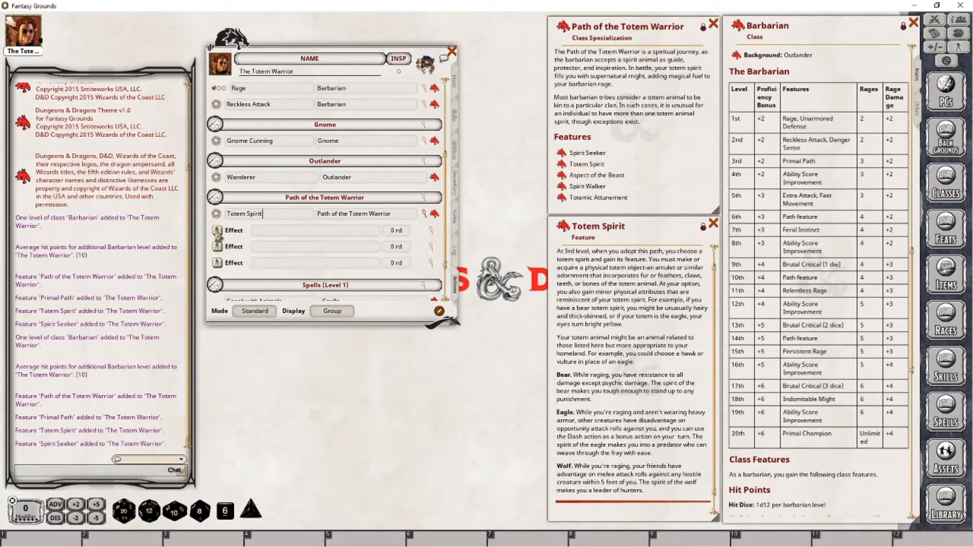
# Step: Open the first Totem Spirit effect's details below the character sheet and enter the description "Totem Spirit (Bear); RESIST: all,!psychic"
pyautogui.click(432, 231)
pyautogui.moveTo(462, 234); pyautogui.dragTo(406, 358)
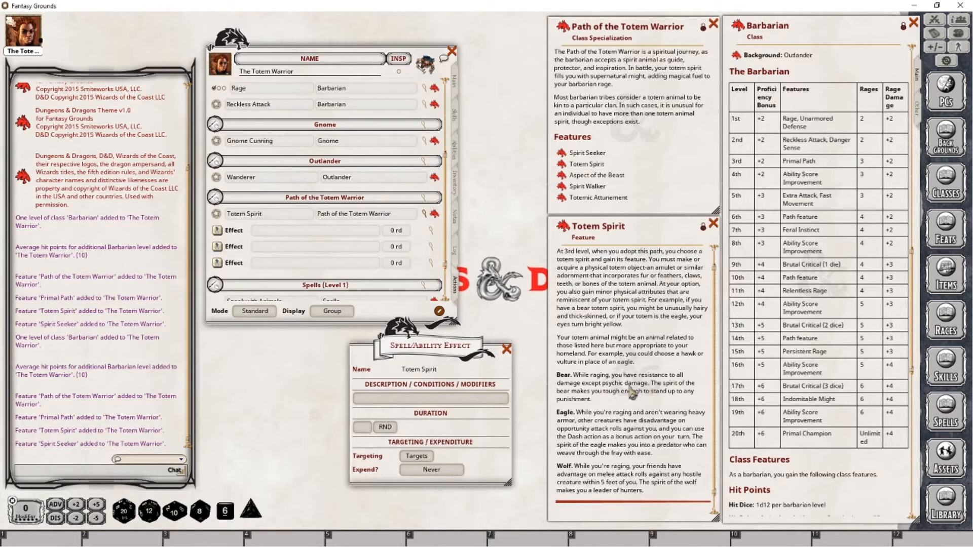
pyautogui.click(419, 400)
pyautogui.press('shift')
pyautogui.write('Tote')
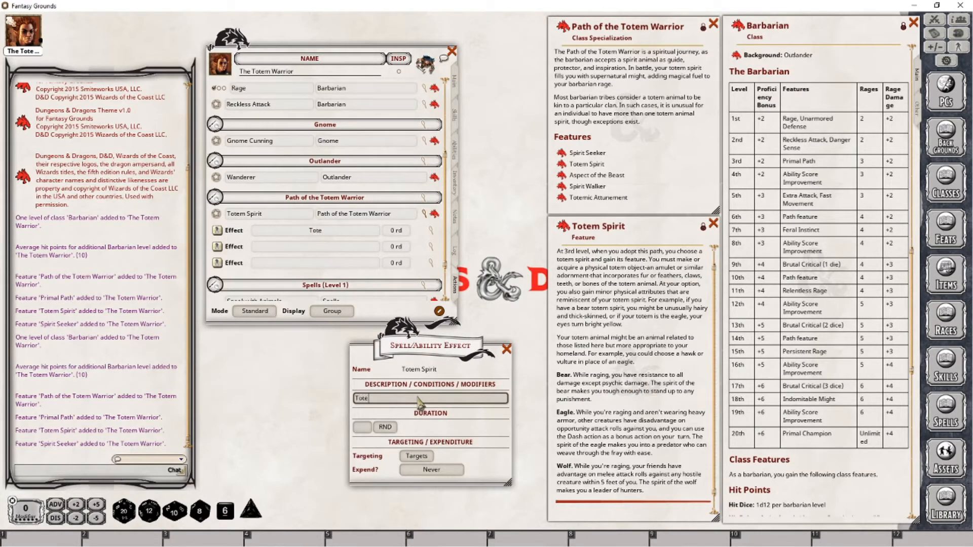
pyautogui.write('m Spirit (Bear)')
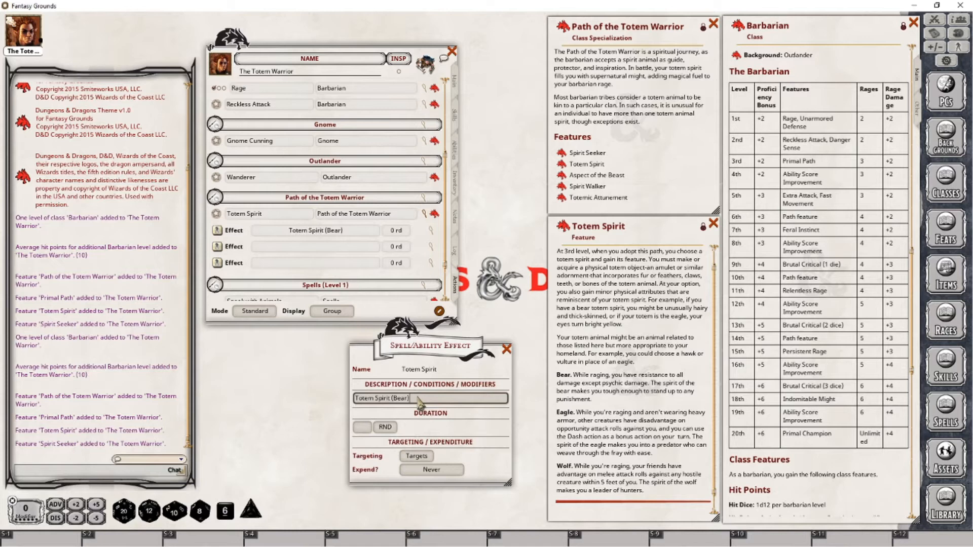
pyautogui.write(':')
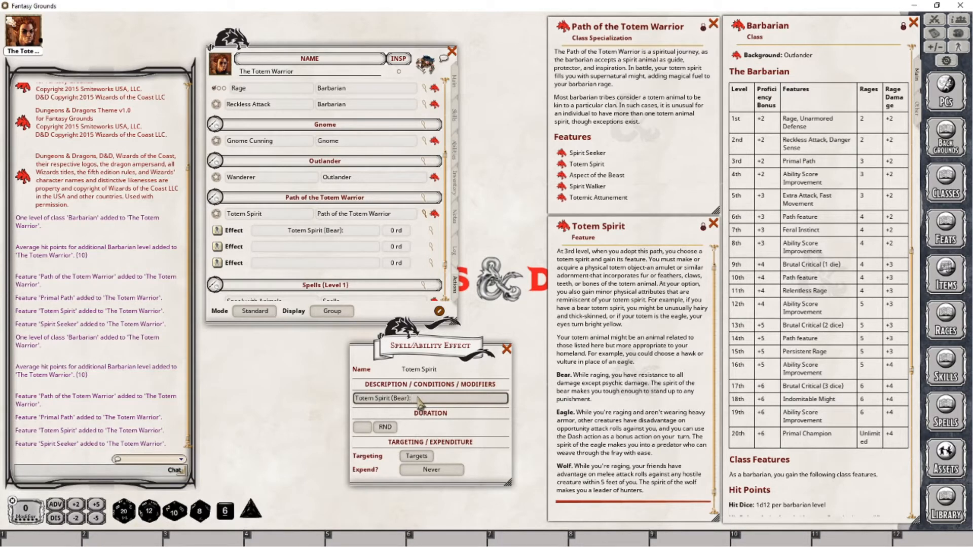
pyautogui.write(' RE')
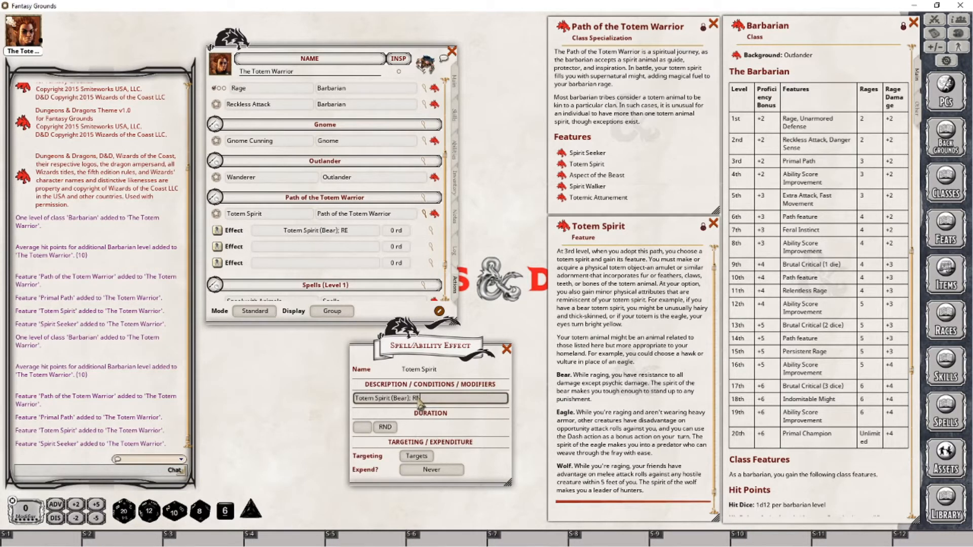
pyautogui.write('SIST:')
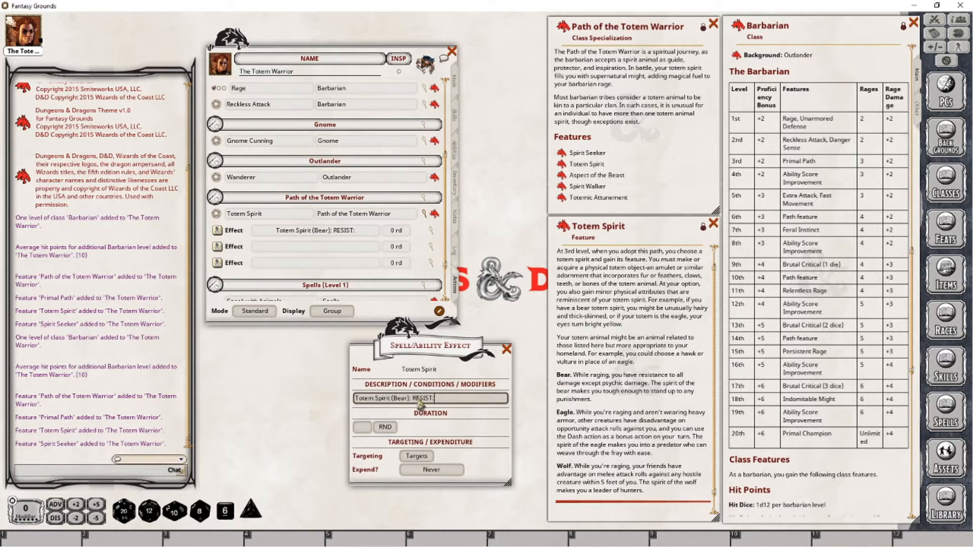
pyautogui.write(' all,!psy')
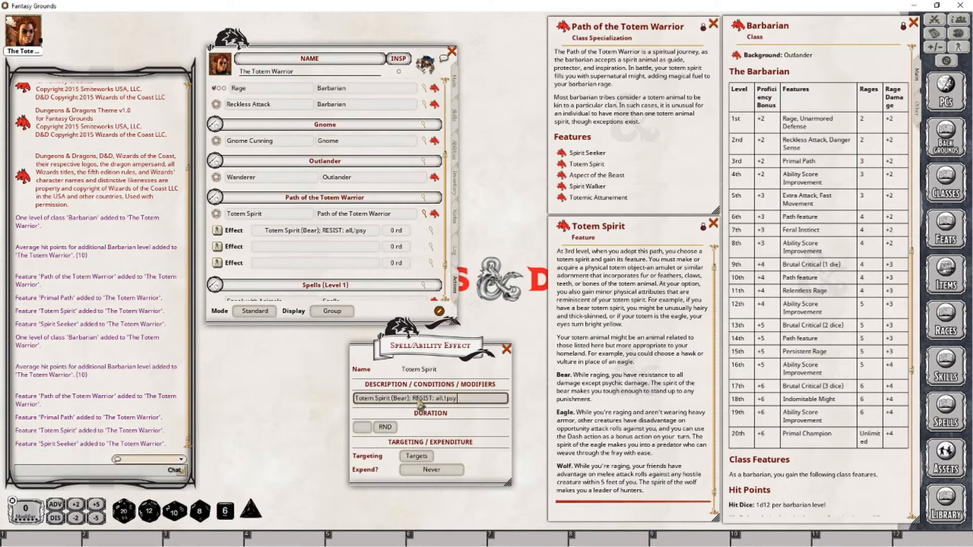
pyautogui.write('chic')
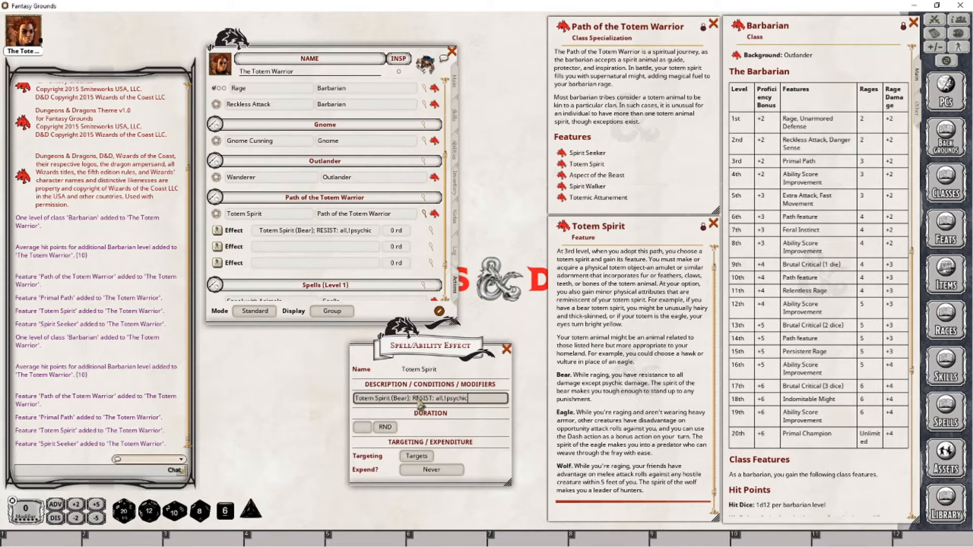
# Step: Set the Bear effect's targeting to Self and its duration to 1 round
pyautogui.click(427, 458)
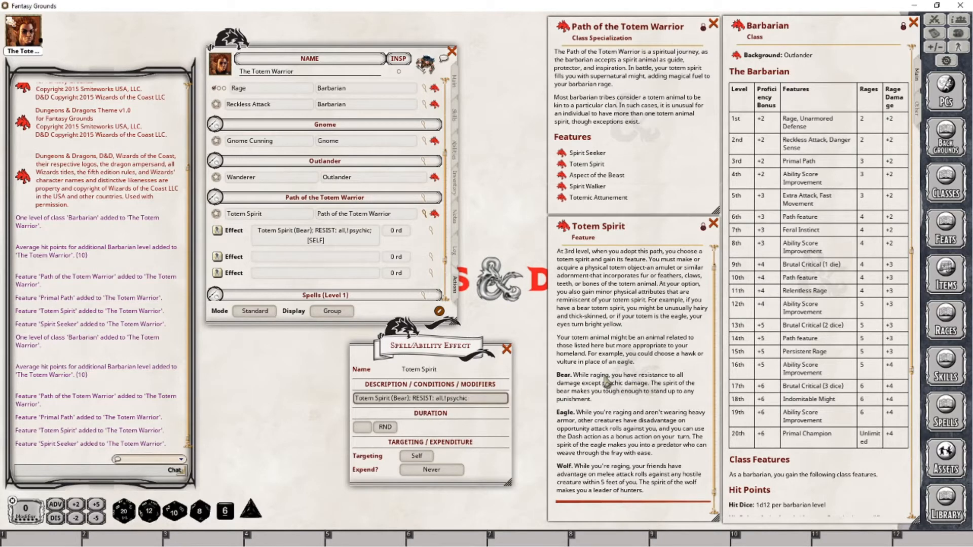
pyautogui.click(362, 427)
pyautogui.write('1')
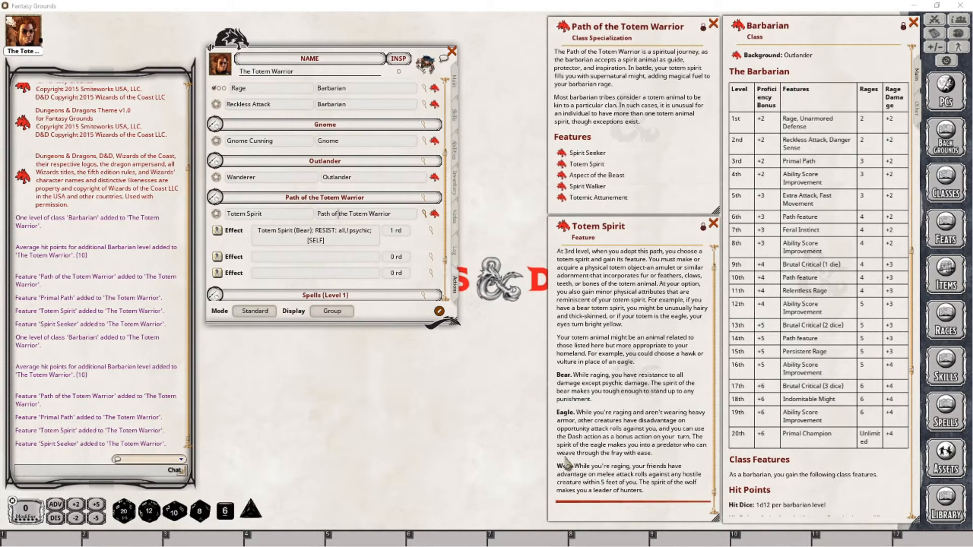
# Step: Open the third Totem Spirit effect's details below the character sheet and enter the description "Totem Spirit (Wolf); ADVATK"
pyautogui.click(431, 273)
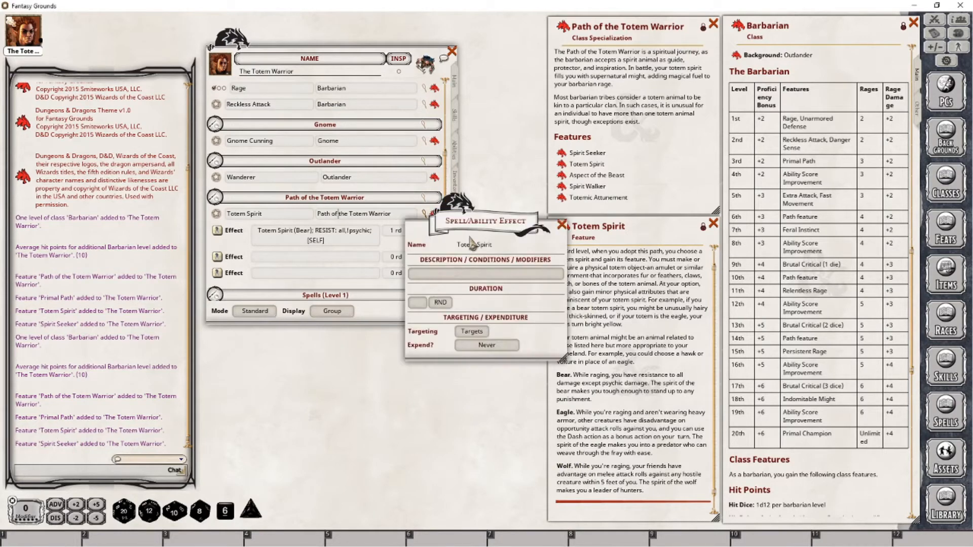
pyautogui.moveTo(471, 219); pyautogui.dragTo(449, 363)
pyautogui.click(429, 418)
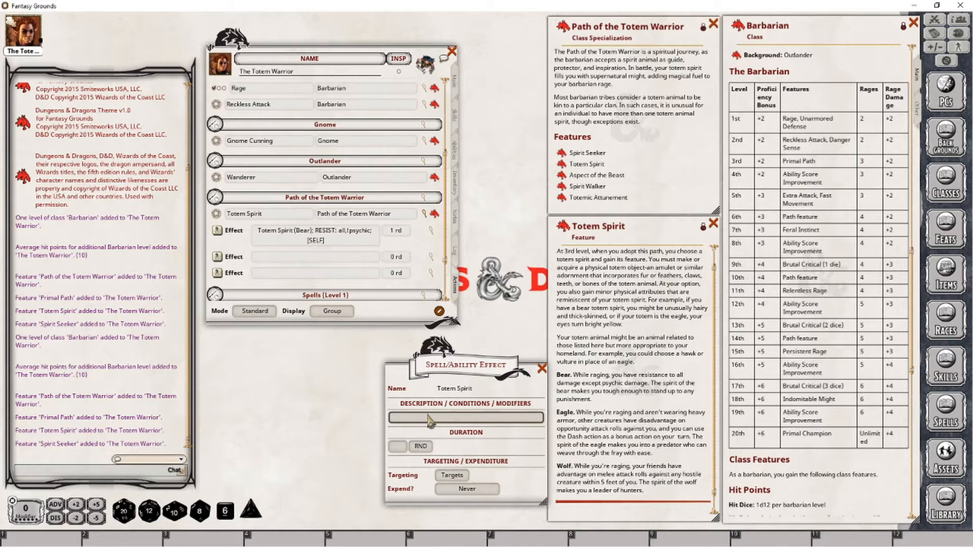
pyautogui.write('Totem')
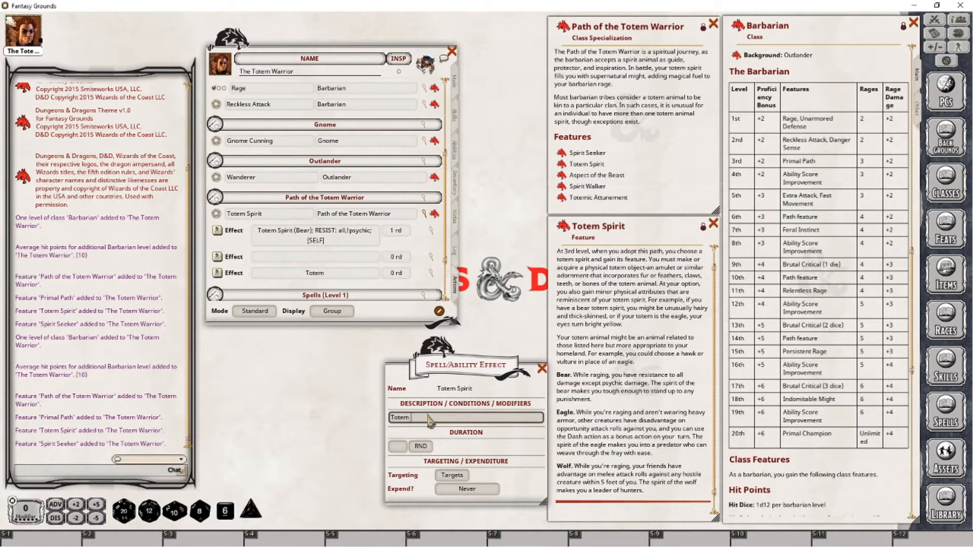
pyautogui.write(' Spirit')
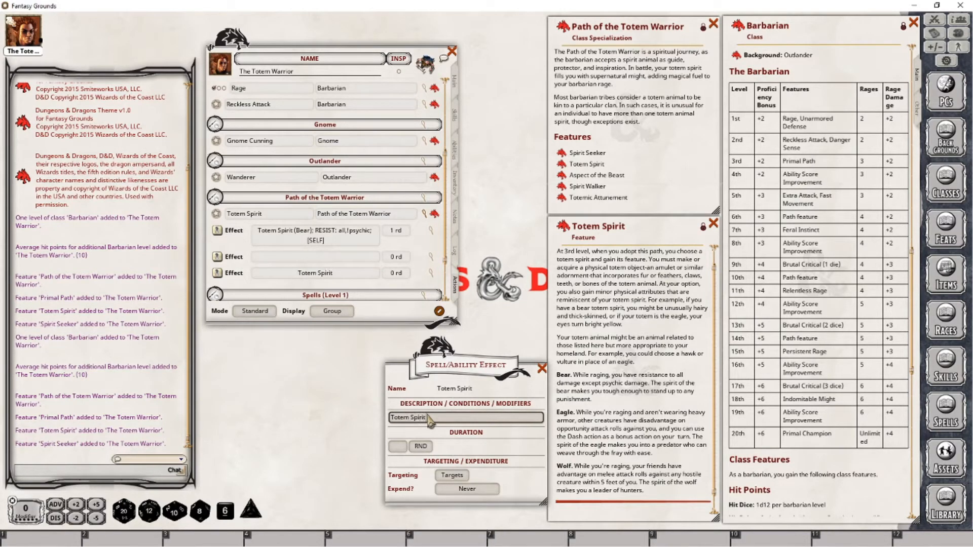
pyautogui.write(' (W')
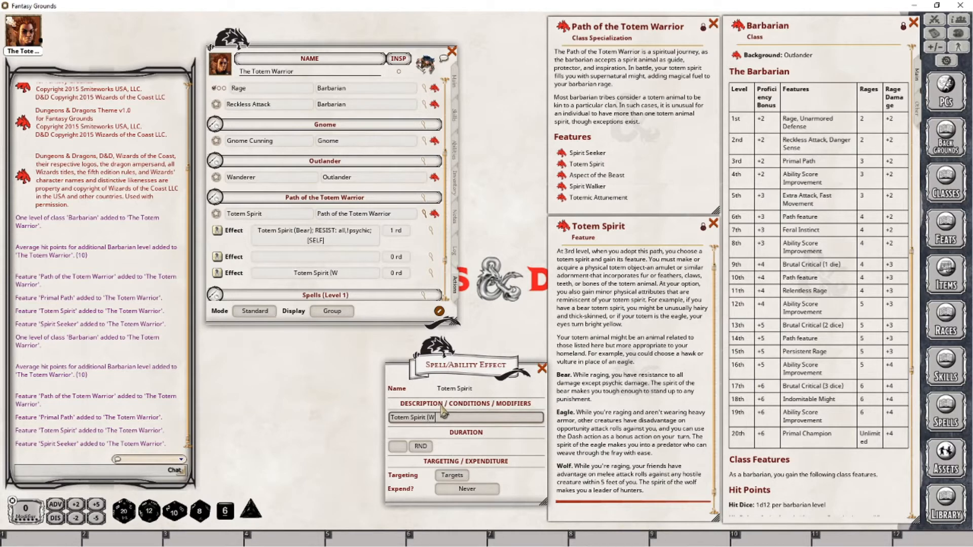
pyautogui.write('olf);')
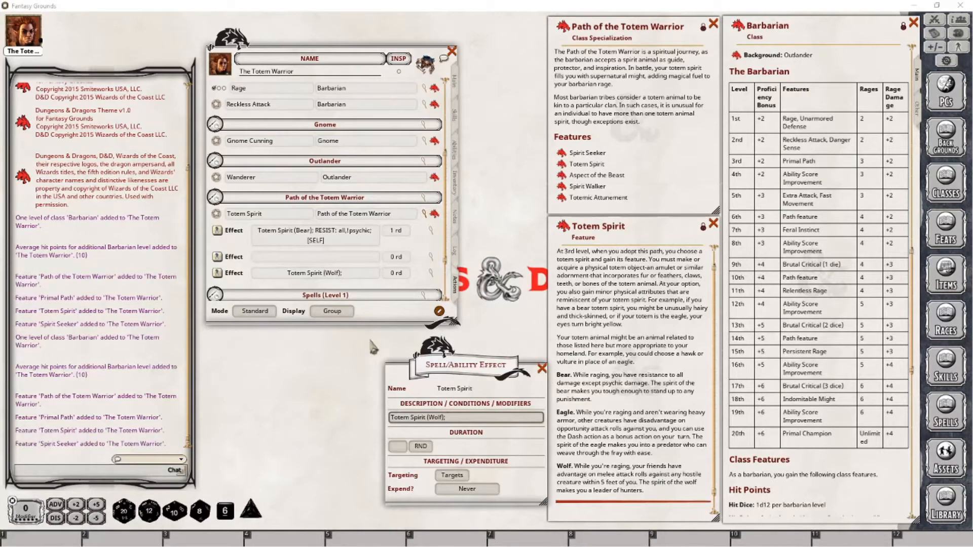
pyautogui.click(457, 418)
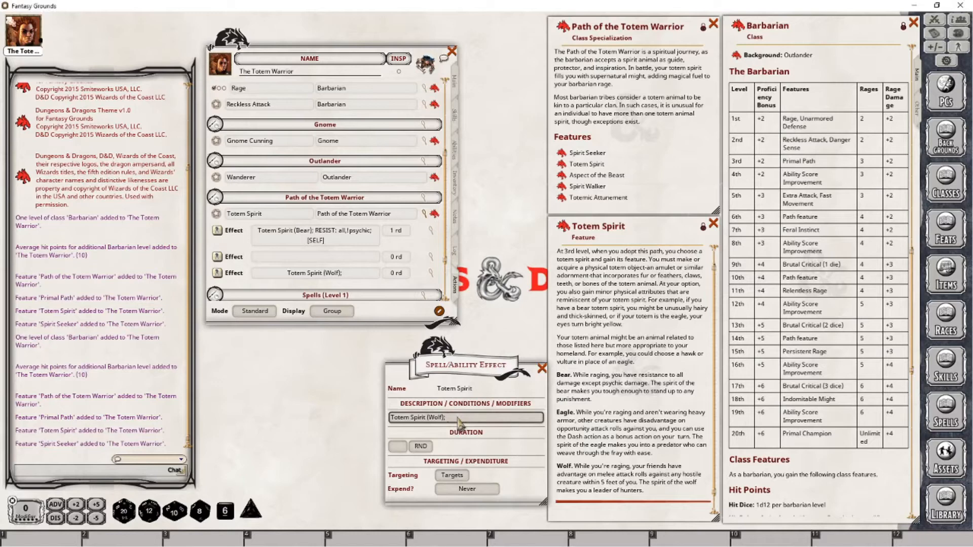
pyautogui.press('shift')
pyautogui.write('ADVATK')
# Step: Set the Wolf effect's duration to 1 round
pyautogui.click(397, 446)
pyautogui.write('1')
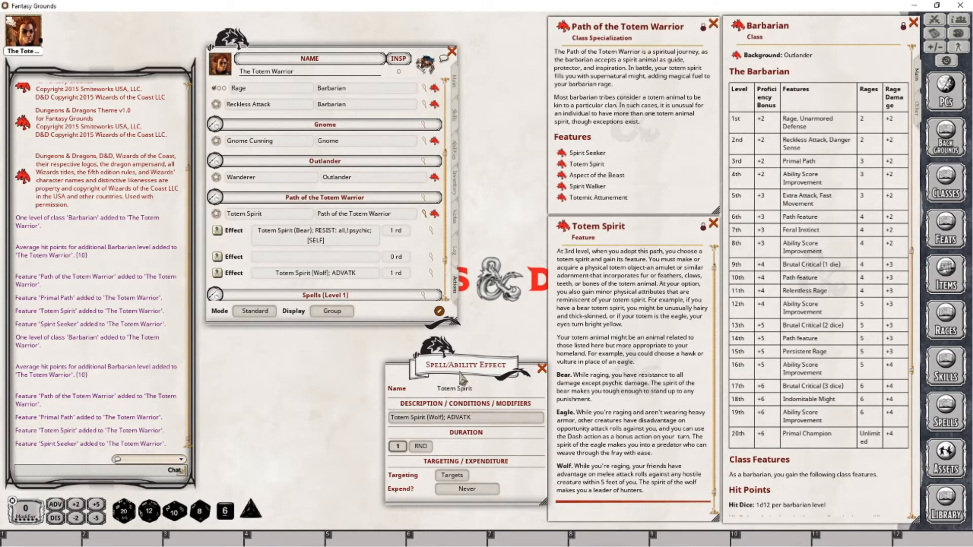
pyautogui.moveTo(461, 367); pyautogui.dragTo(454, 371)
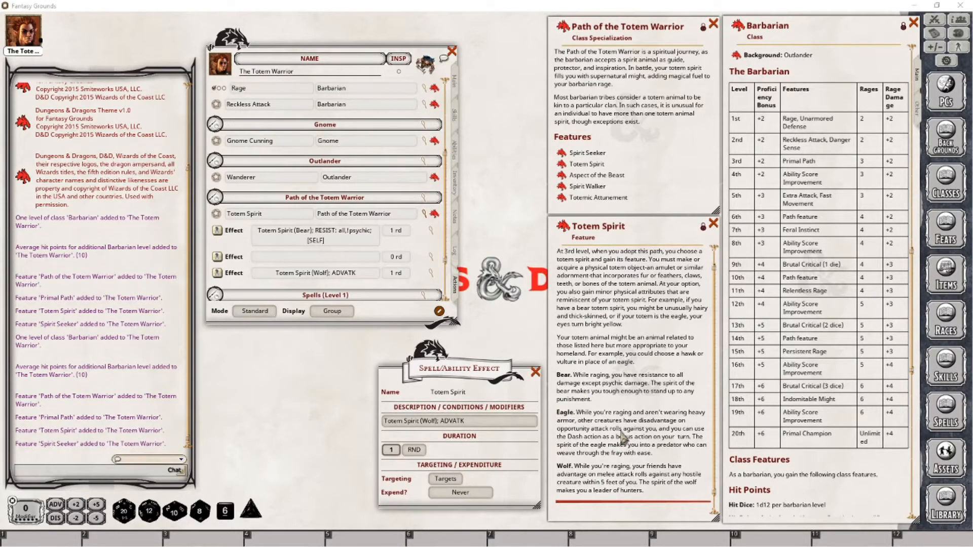
# Step: Open the second Totem Spirit effect in place of the Wolf one and enter the description "Totem Spirit (Eagle); GRANTDISATK"
pyautogui.click(430, 256)
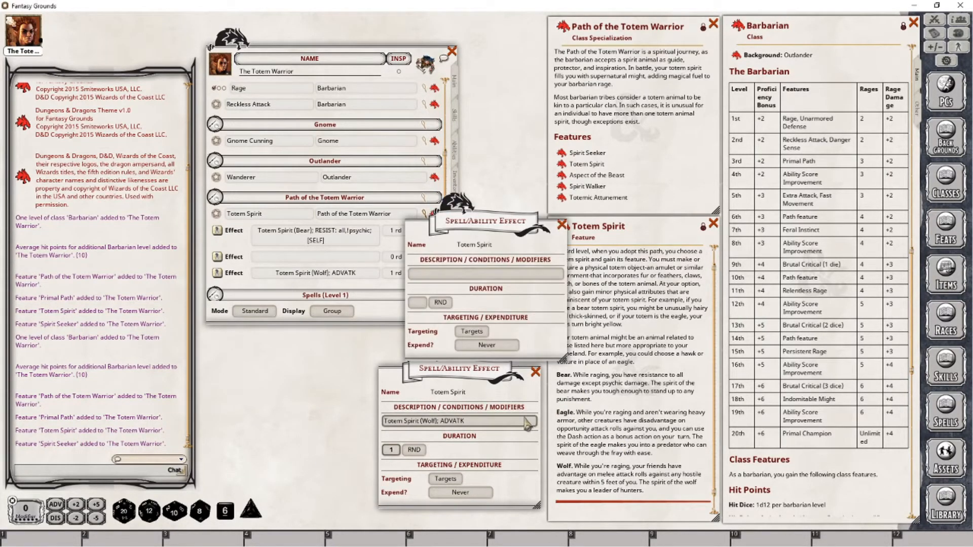
pyautogui.click(535, 372)
pyautogui.moveTo(498, 220); pyautogui.dragTo(462, 351)
pyautogui.click(442, 406)
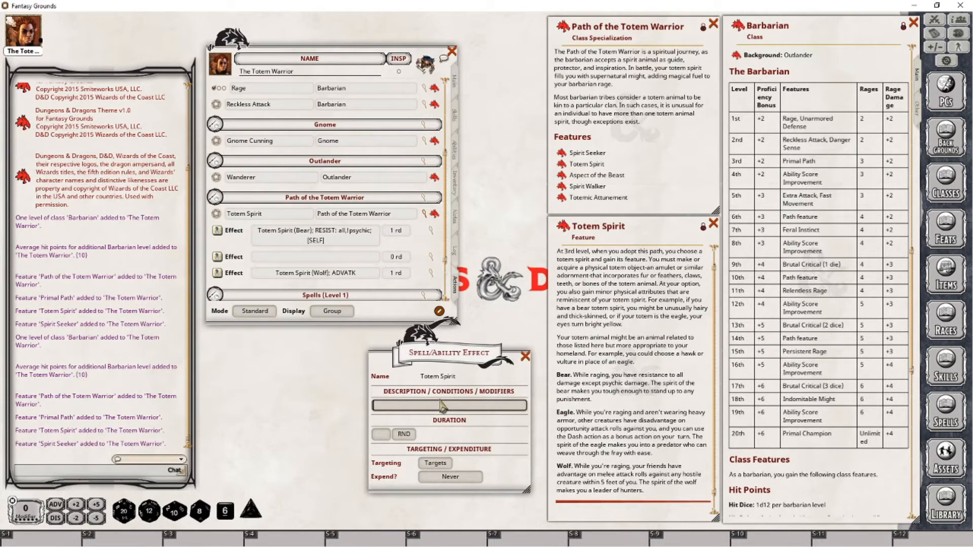
pyautogui.write('Totem Spirit')
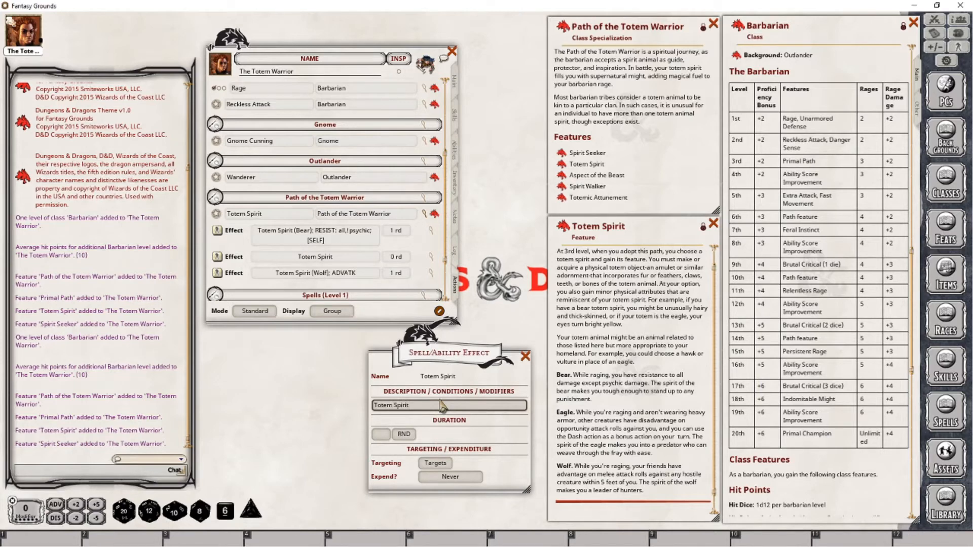
pyautogui.press('shift')
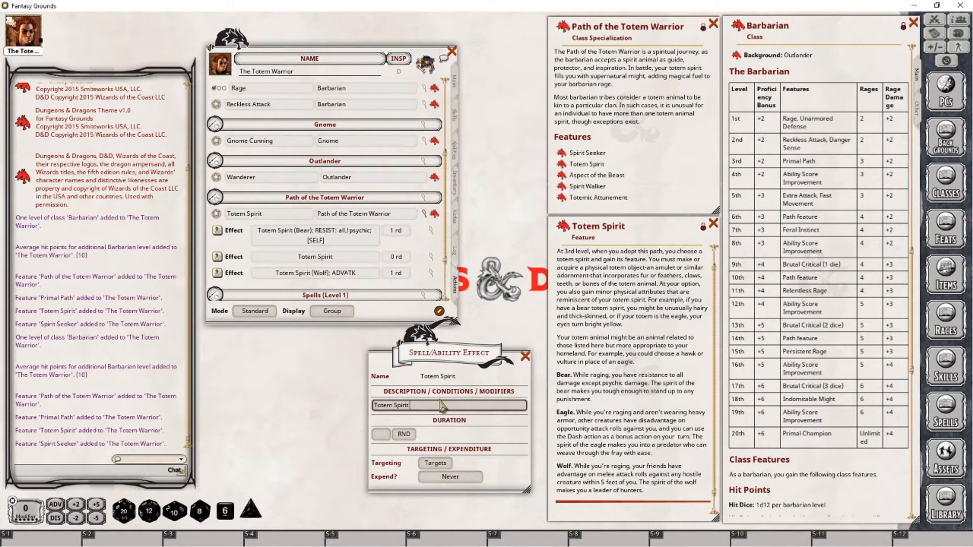
pyautogui.write('(Ea')
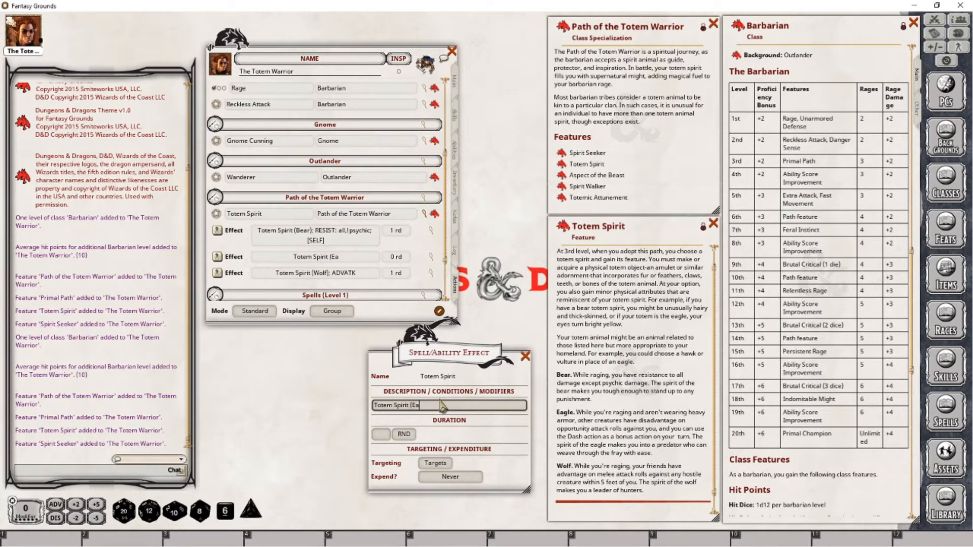
pyautogui.write('gle)')
pyautogui.write(';')
pyautogui.press('shift')
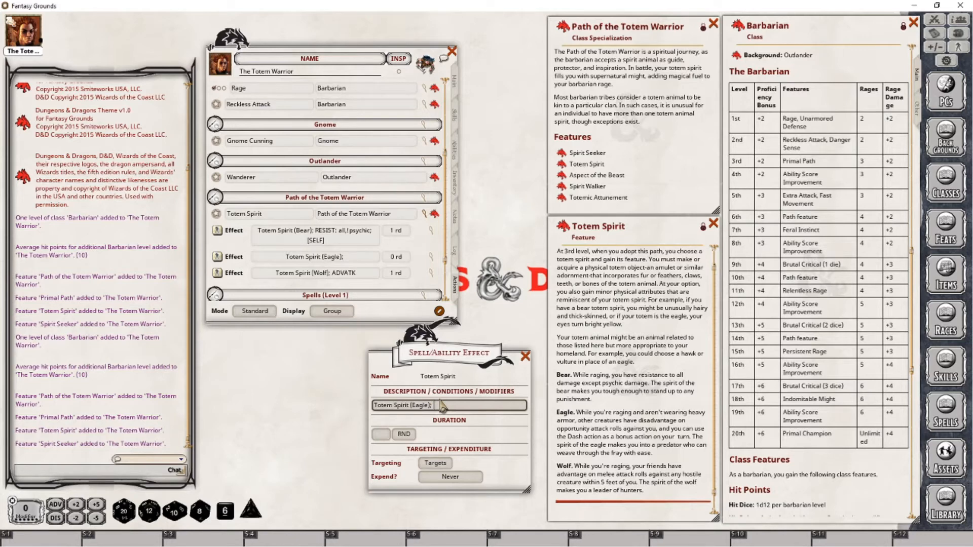
pyautogui.write('GRANTDISATKK')
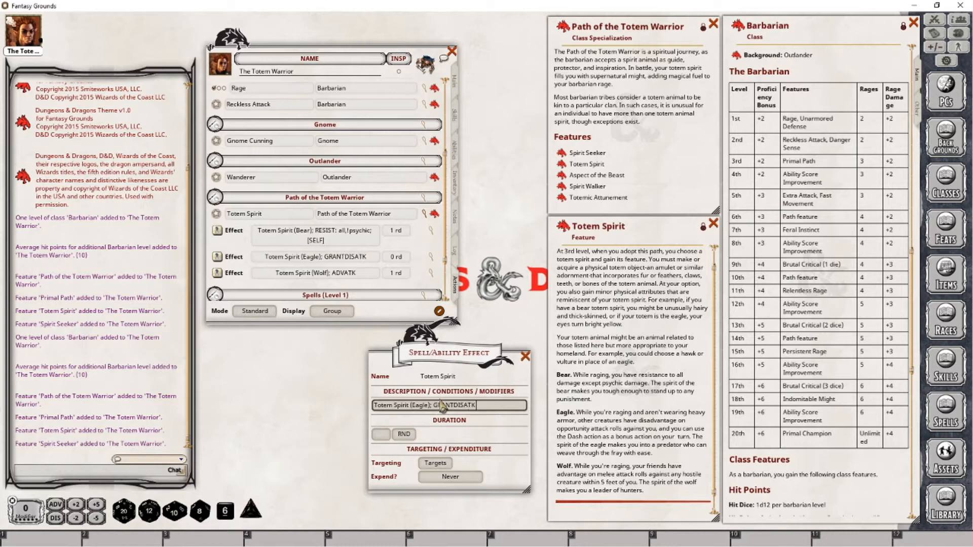
# Step: Set the Eagle effect's targeting to Self and its expenditure to On next roll, and close the effect details
pyautogui.click(434, 463)
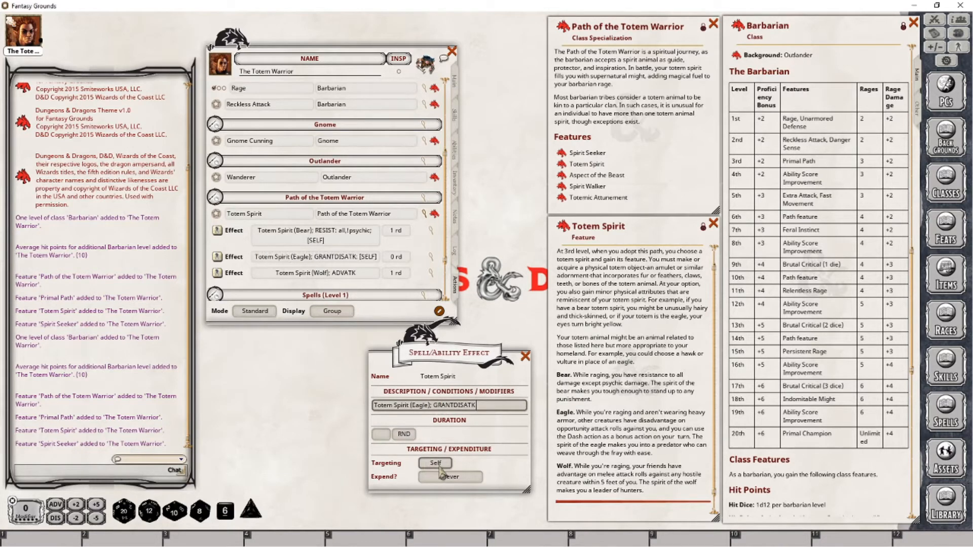
pyautogui.click(452, 477)
pyautogui.click(461, 481)
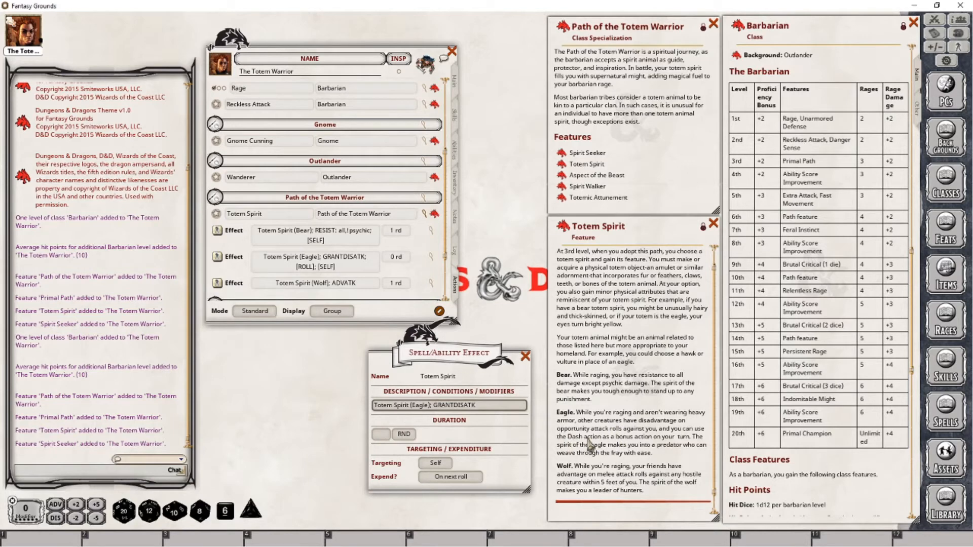
pyautogui.click(525, 358)
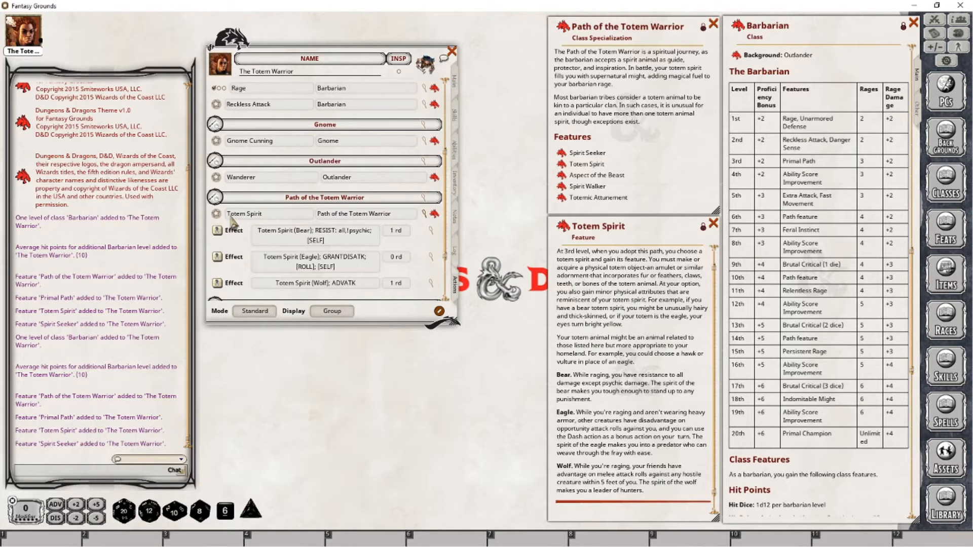
# Step: Share the Totem Spirit feature in the chat and open the Combat Tracker over the Totem Spirit description
pyautogui.moveTo(434, 214); pyautogui.dragTo(57, 344)
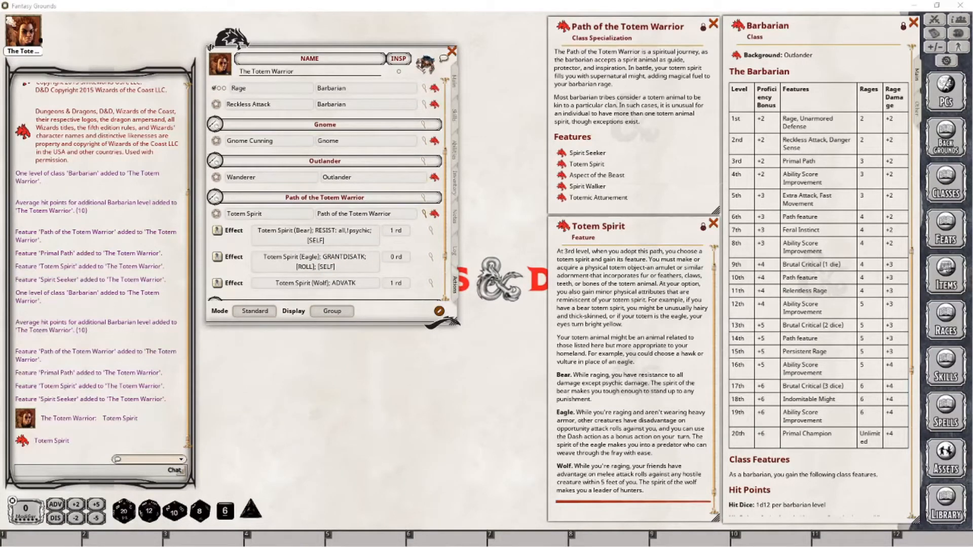
pyautogui.click(935, 21)
pyautogui.moveTo(598, 158); pyautogui.dragTo(566, 252)
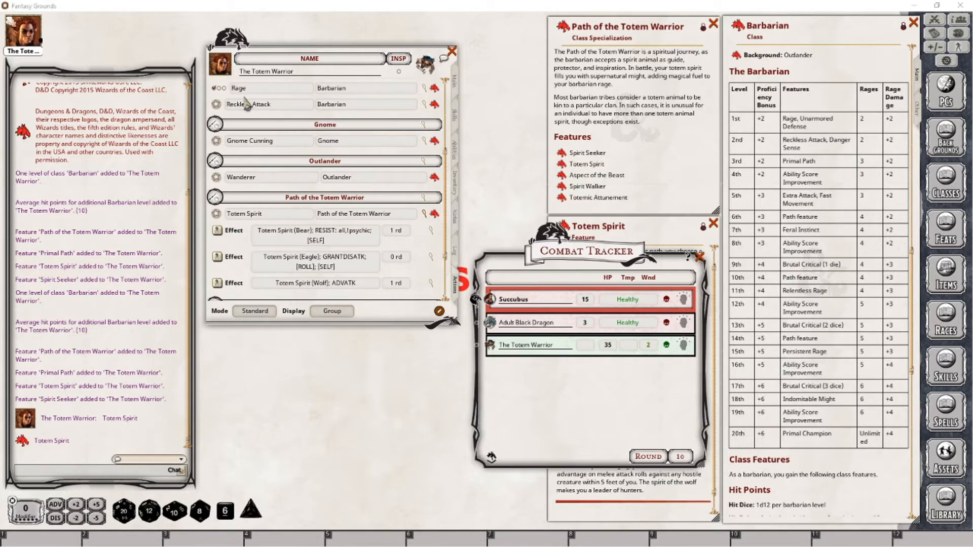
# Step: Expand the Rage power and apply the Rage effect and the Bear Totem Spirit effect to the character
pyautogui.click(424, 90)
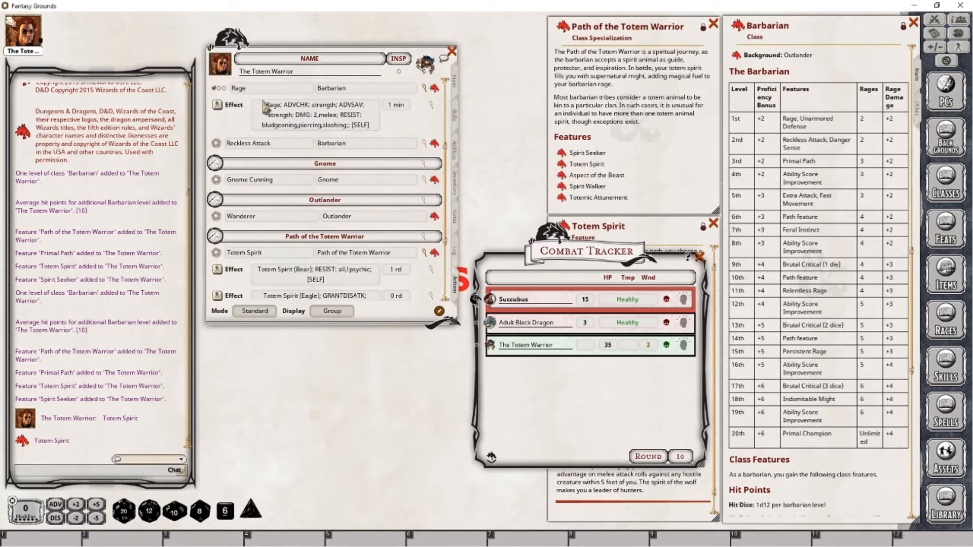
pyautogui.click(216, 106)
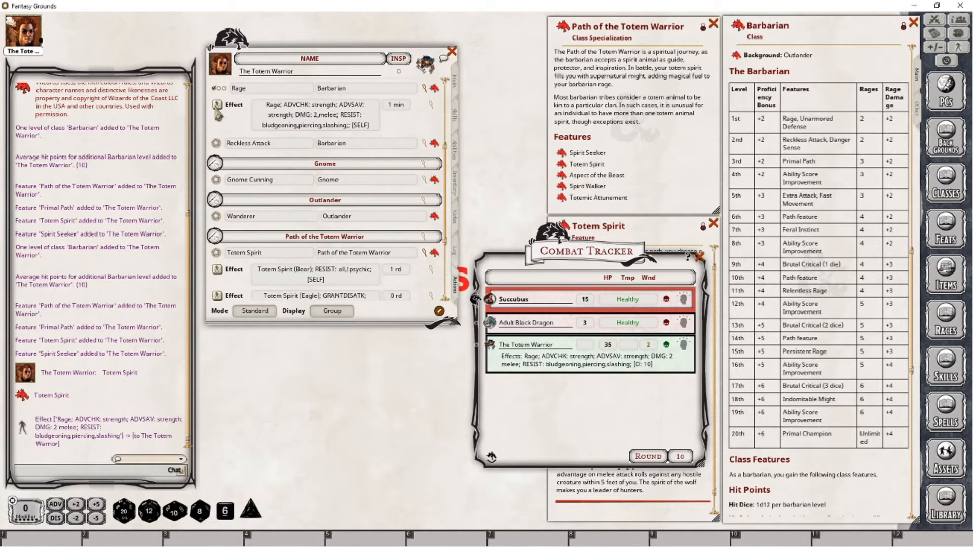
pyautogui.scroll(-2, 304, 225)
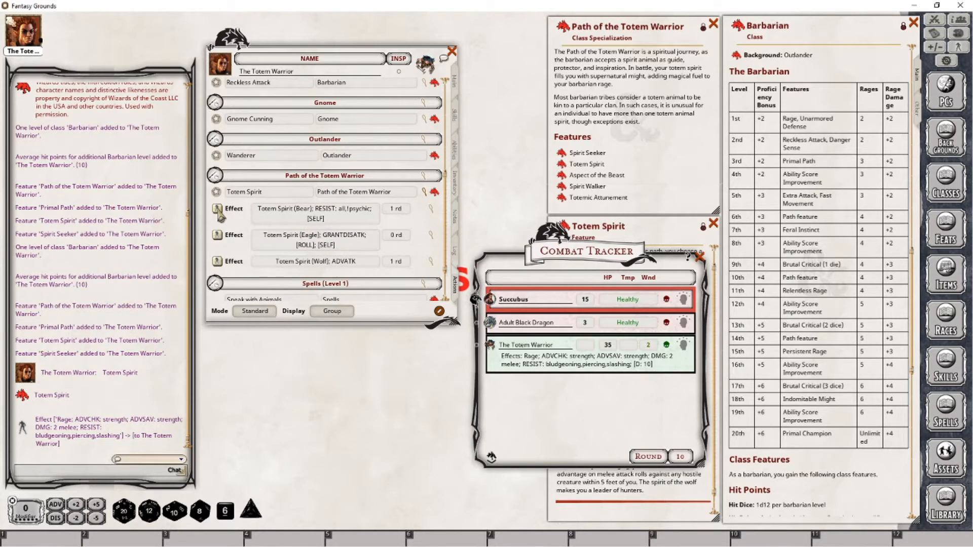
pyautogui.click(218, 211)
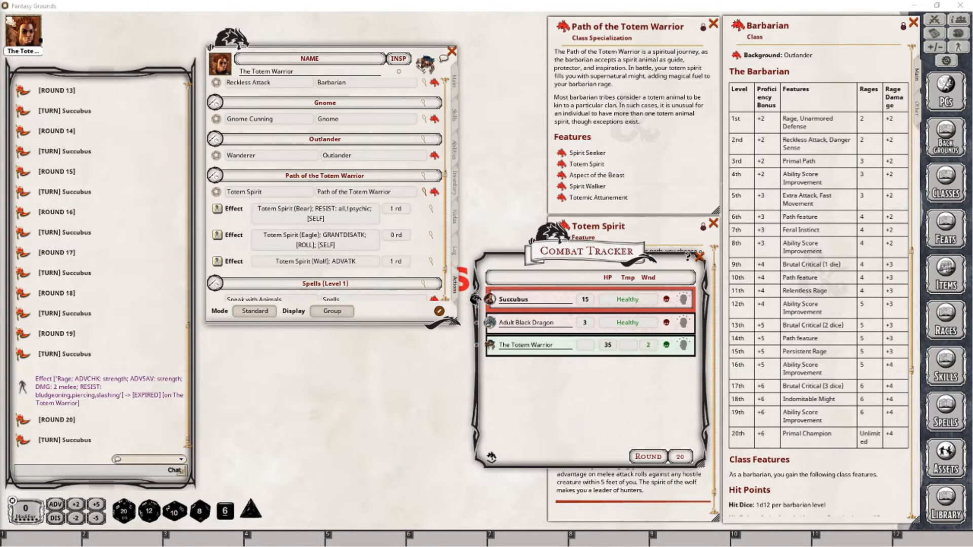
# Step: Close the Combat Tracker and the Totem Spirit description, and add a fourth level of Barbarian to the character
pyautogui.click(700, 257)
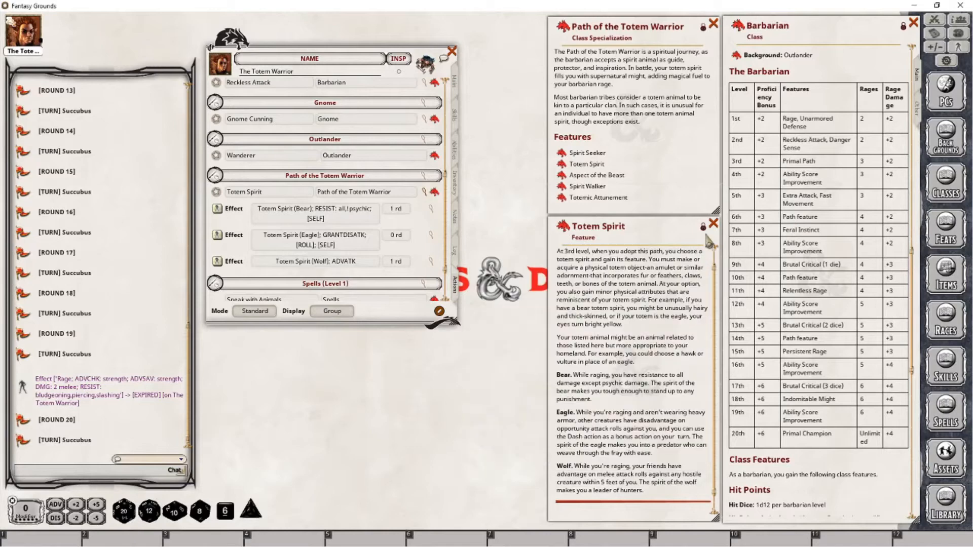
pyautogui.click(713, 224)
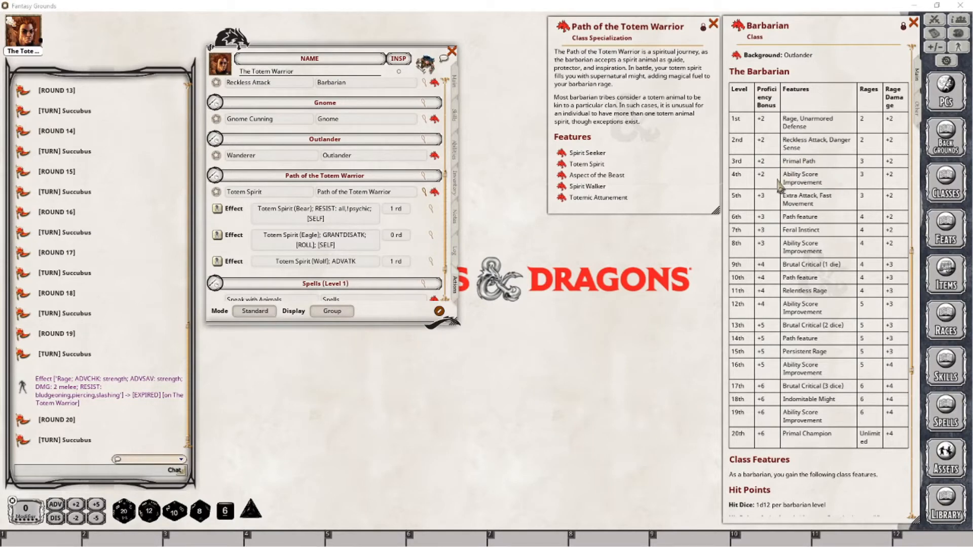
pyautogui.click(455, 84)
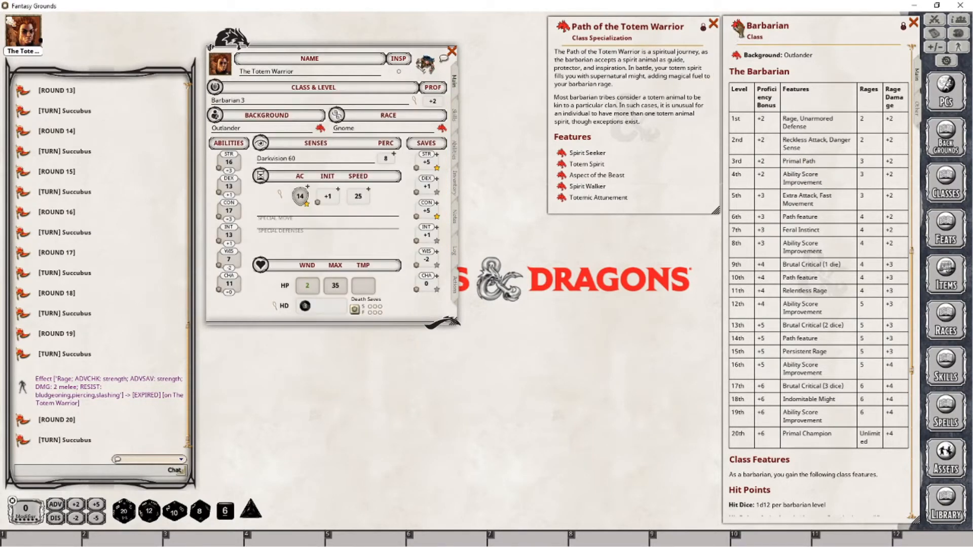
pyautogui.moveTo(736, 29); pyautogui.dragTo(255, 105)
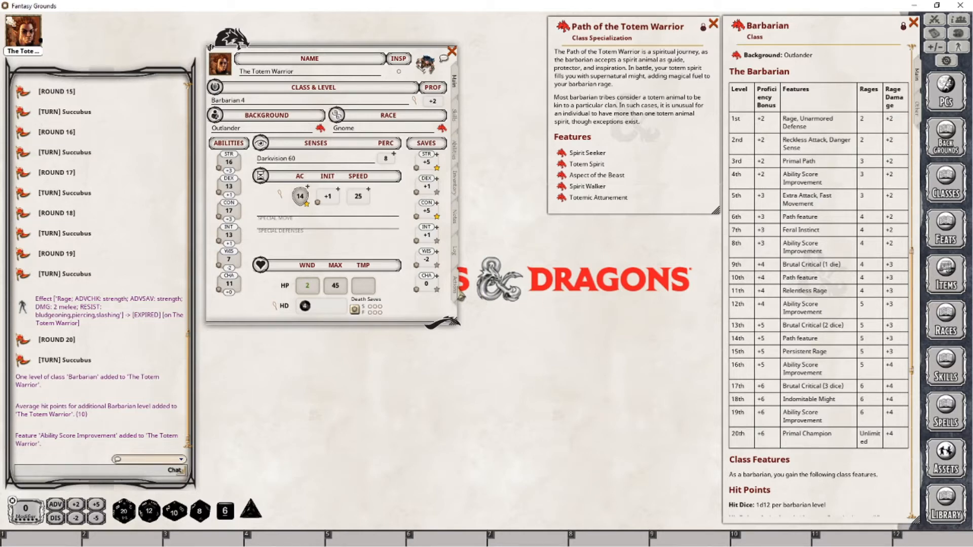
# Step: Check the Path of the Totem Warrior powers and the level 1 and 2 spells among the character's actions
pyautogui.click(456, 286)
pyautogui.click(215, 176)
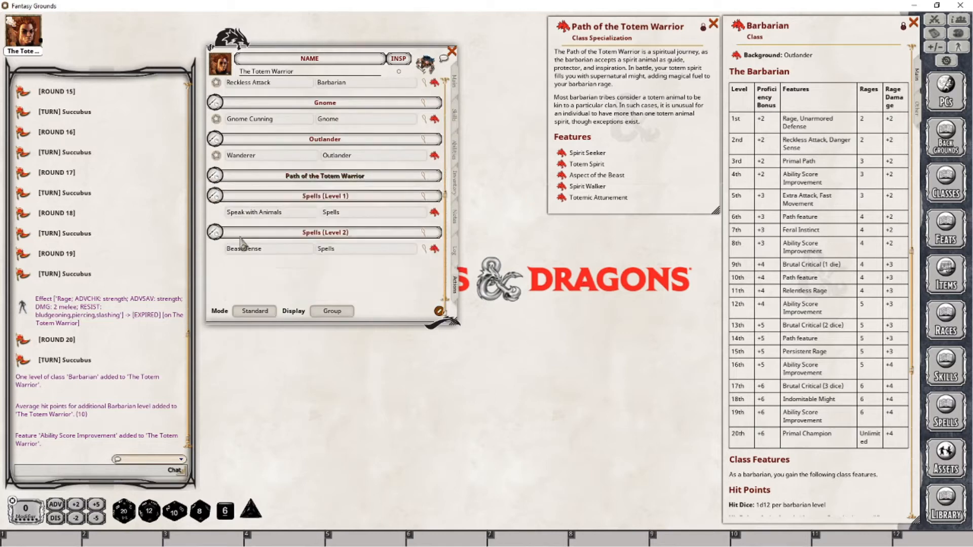
pyautogui.click(216, 176)
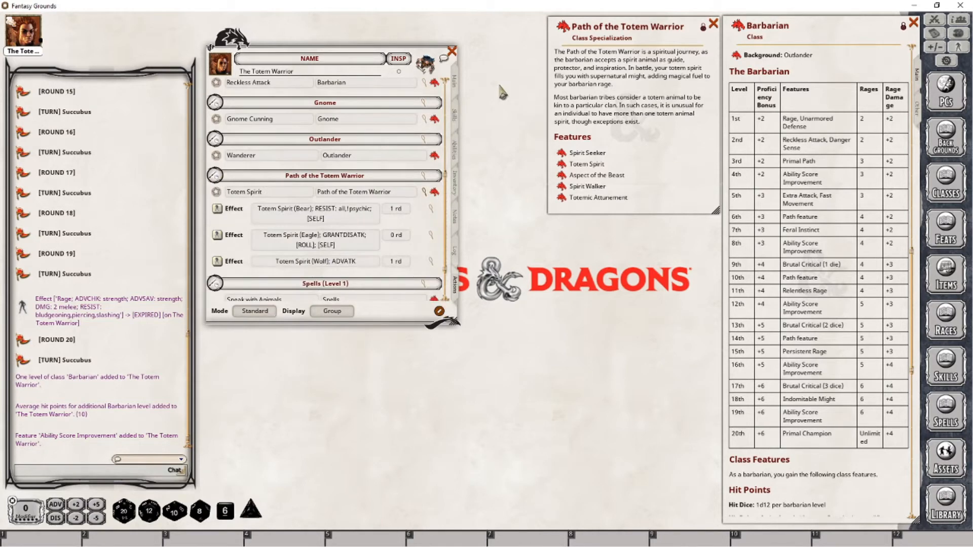
pyautogui.click(456, 89)
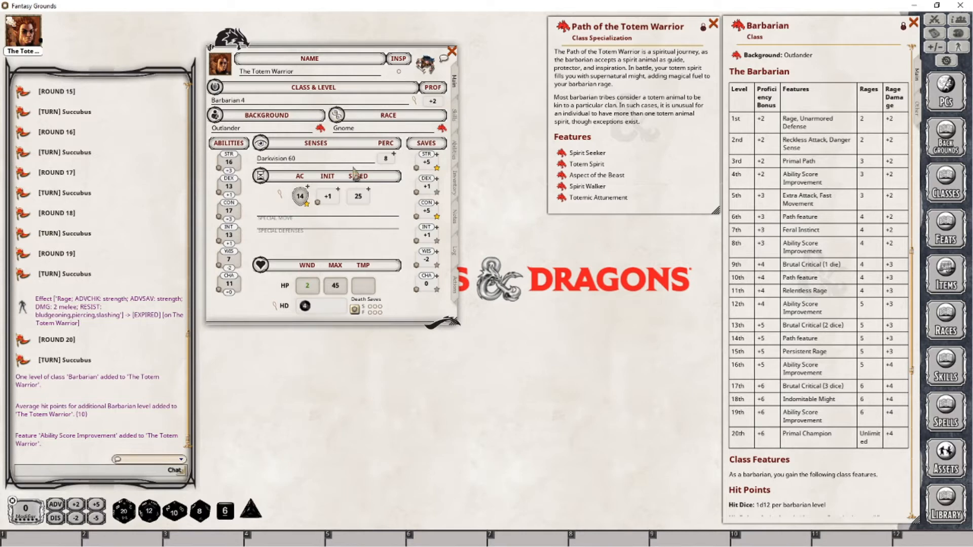
# Step: Browse the list of feats as an alternative to the ability score improvement, and close it
pyautogui.click(946, 230)
pyautogui.moveTo(506, 183); pyautogui.dragTo(553, 238)
pyautogui.scroll(-10, 574, 345)
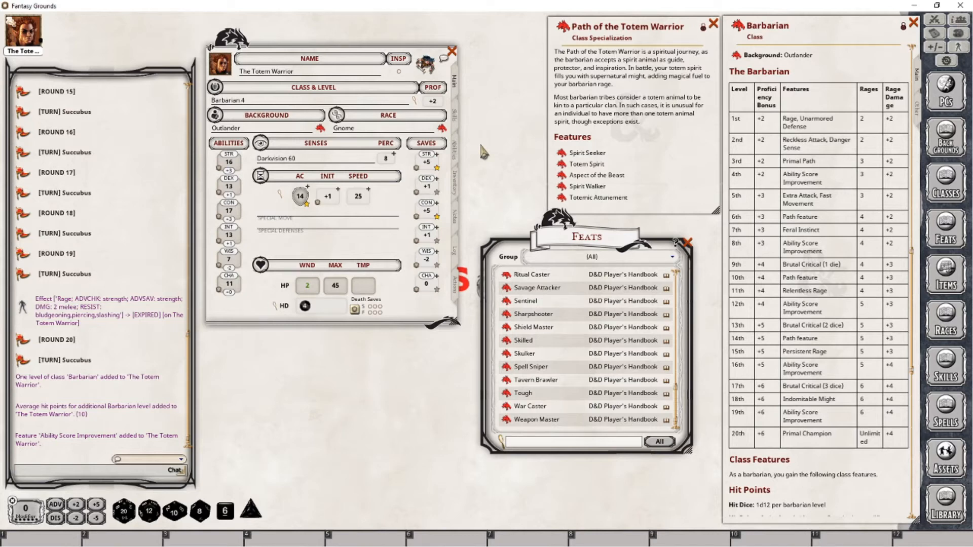
pyautogui.click(689, 245)
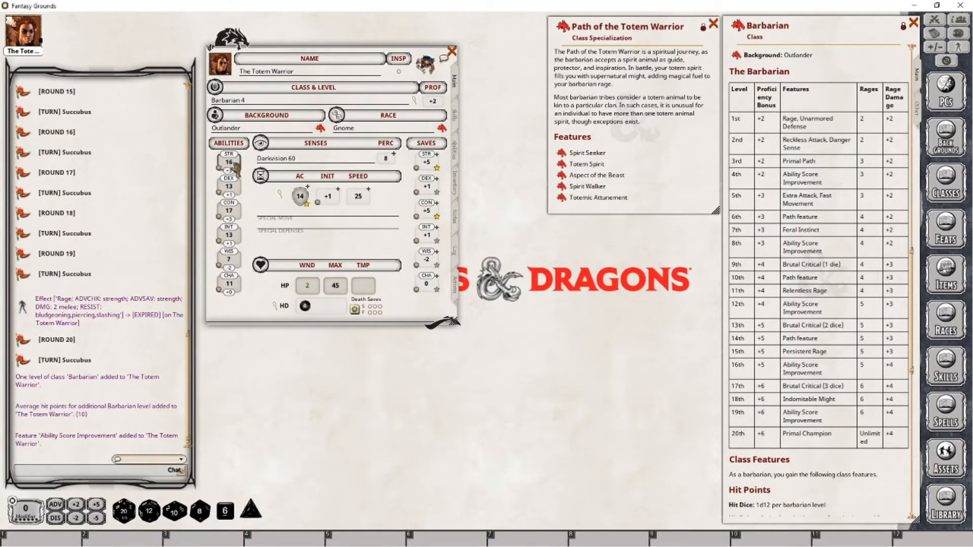
# Step: Raise the character's Strength score to 18 and check the skill totals
pyautogui.scroll(2, 236, 167)
pyautogui.click(454, 115)
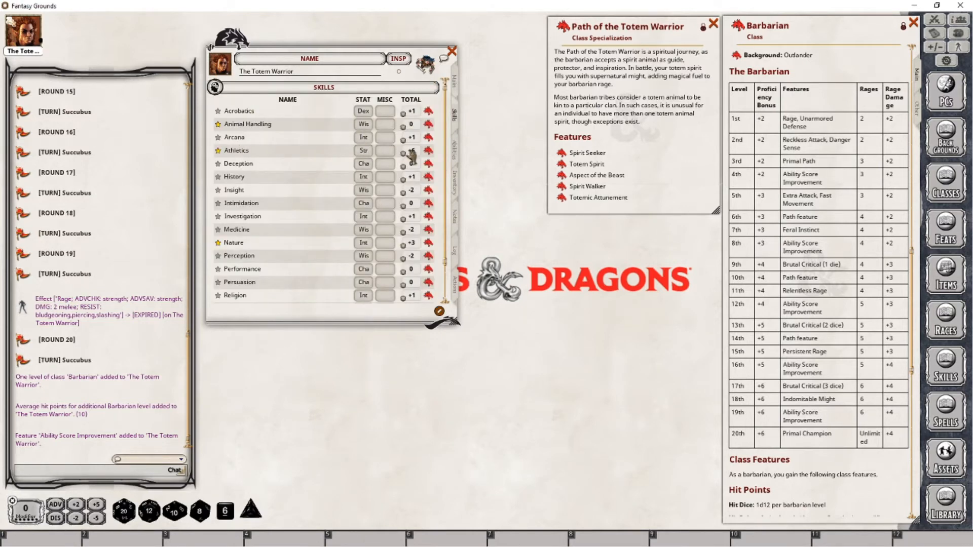
pyautogui.click(457, 85)
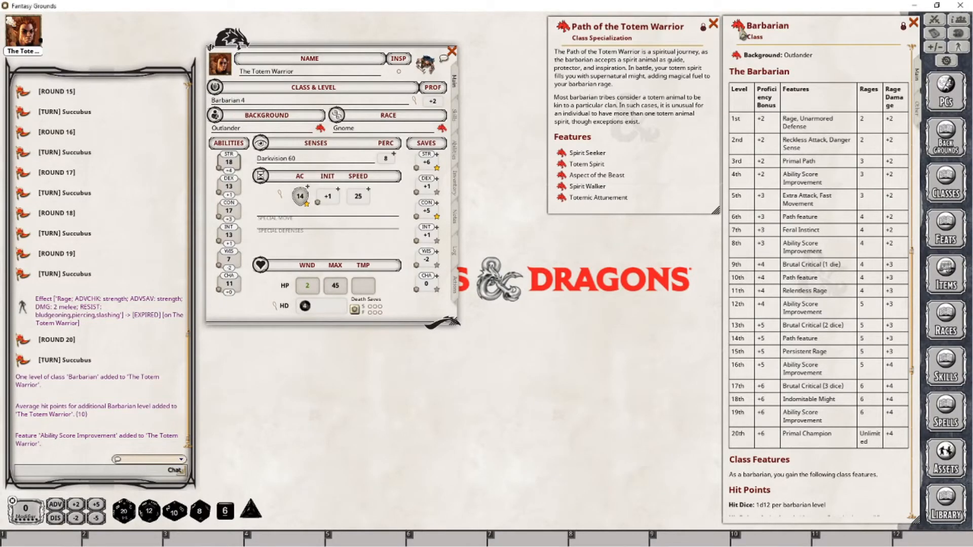
# Step: Add a fifth level of Barbarian to the character and check the skill totals
pyautogui.moveTo(279, 104); pyautogui.dragTo(241, 99)
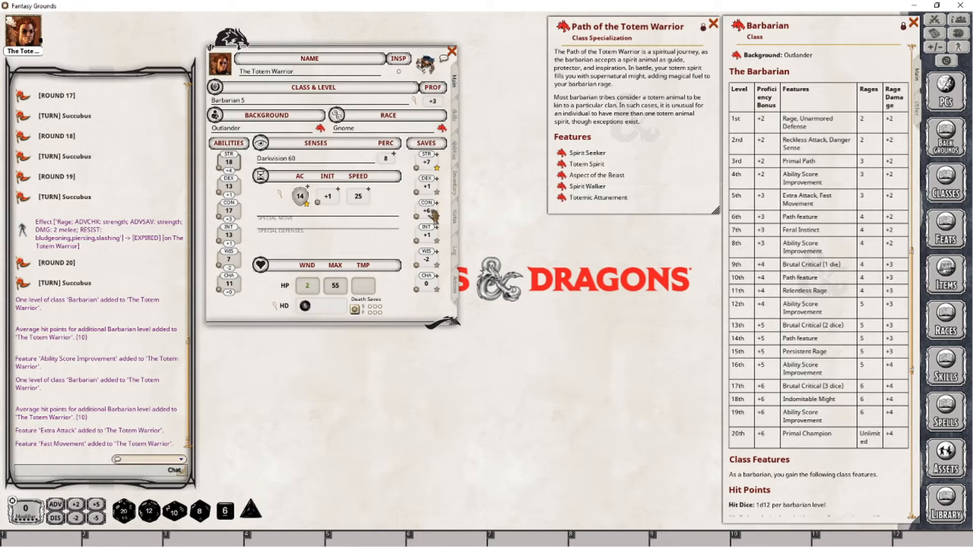
pyautogui.click(456, 116)
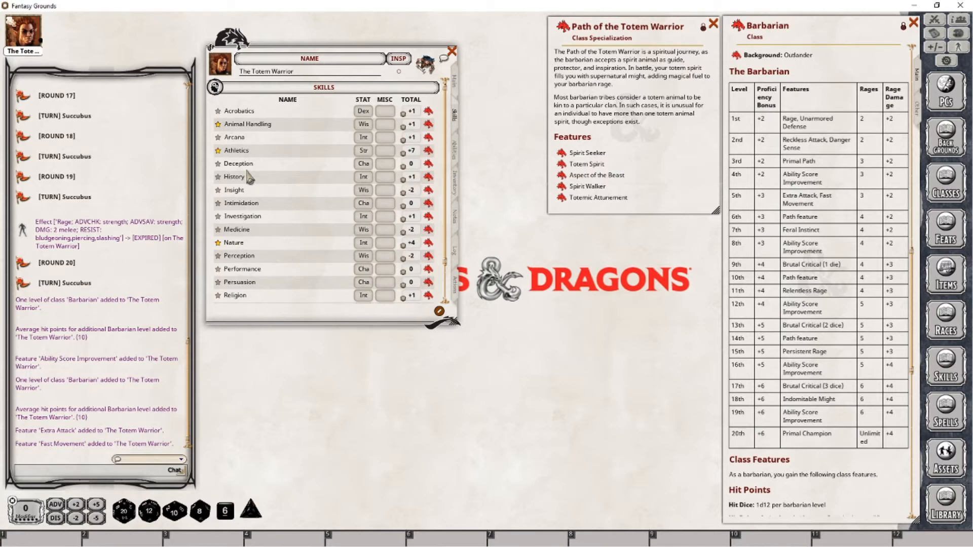
pyautogui.scroll(-2, 314, 199)
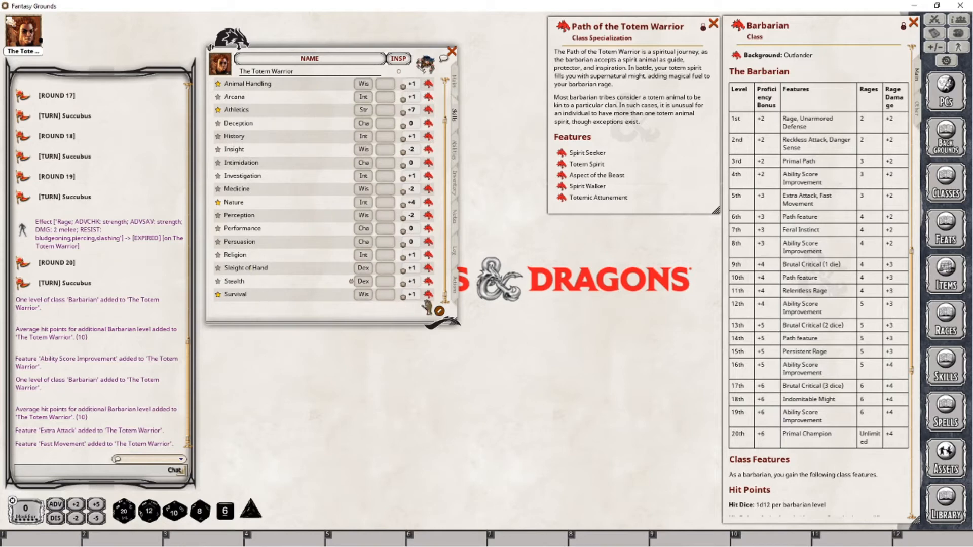
pyautogui.click(456, 85)
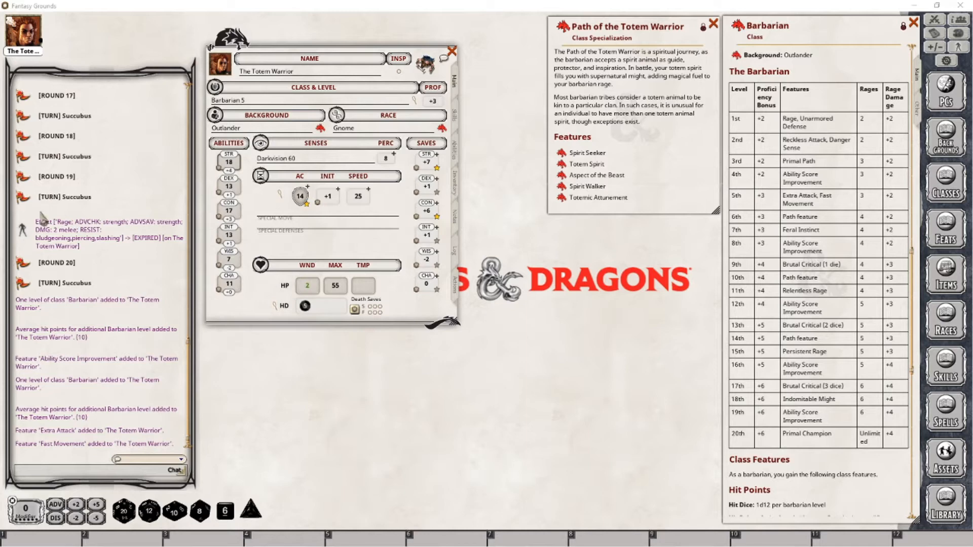
# Step: Open the Extra Attack and Fast Movement feature descriptions and stack them below the Path of the Totem Warrior description
pyautogui.click(457, 152)
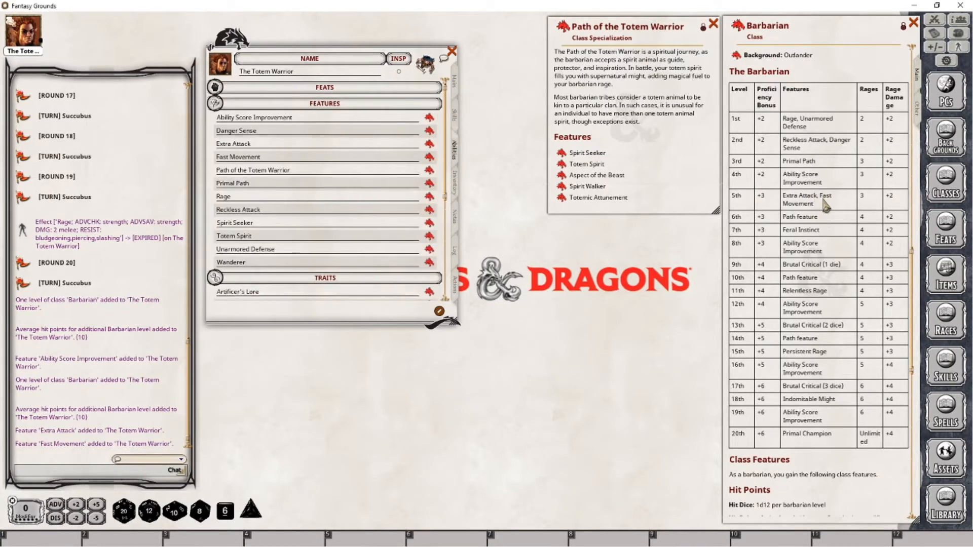
pyautogui.click(429, 144)
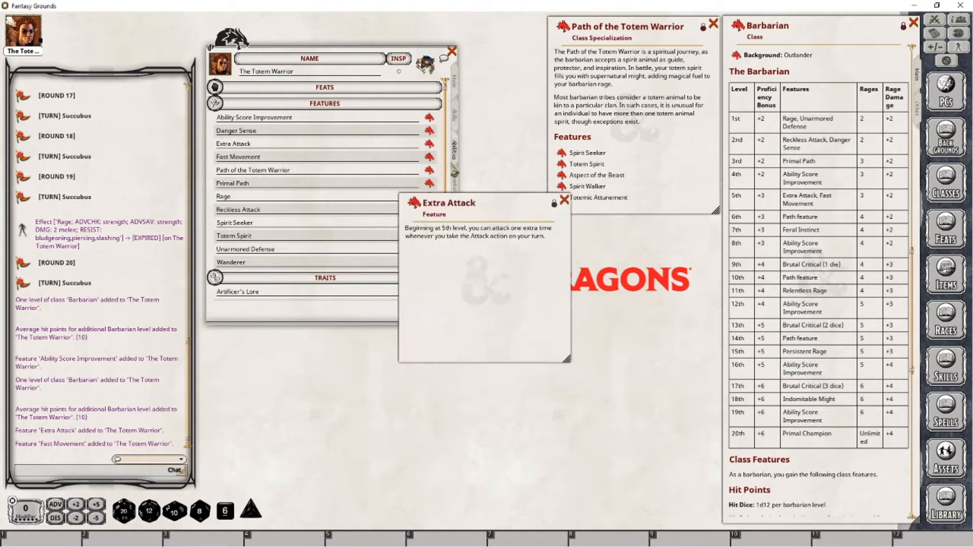
pyautogui.moveTo(463, 195); pyautogui.dragTo(613, 222)
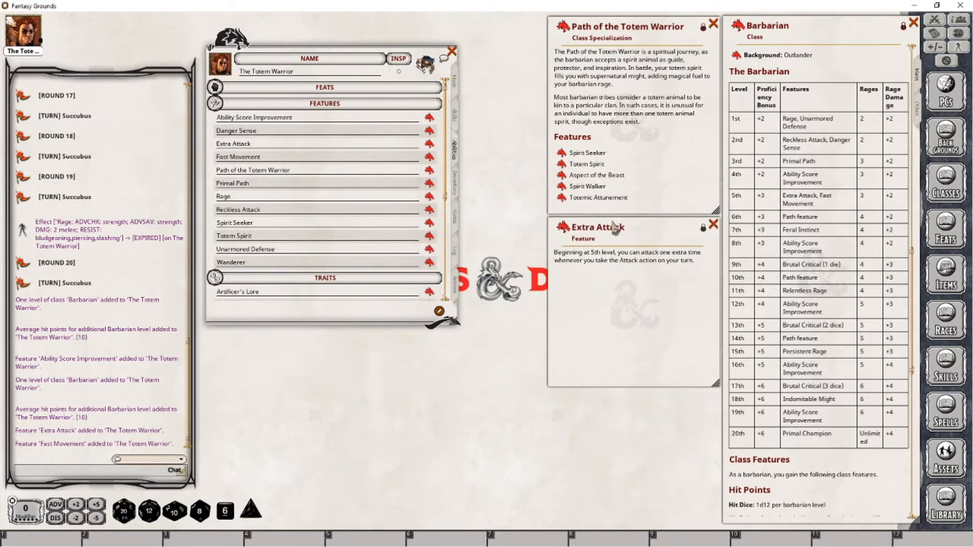
pyautogui.click(429, 158)
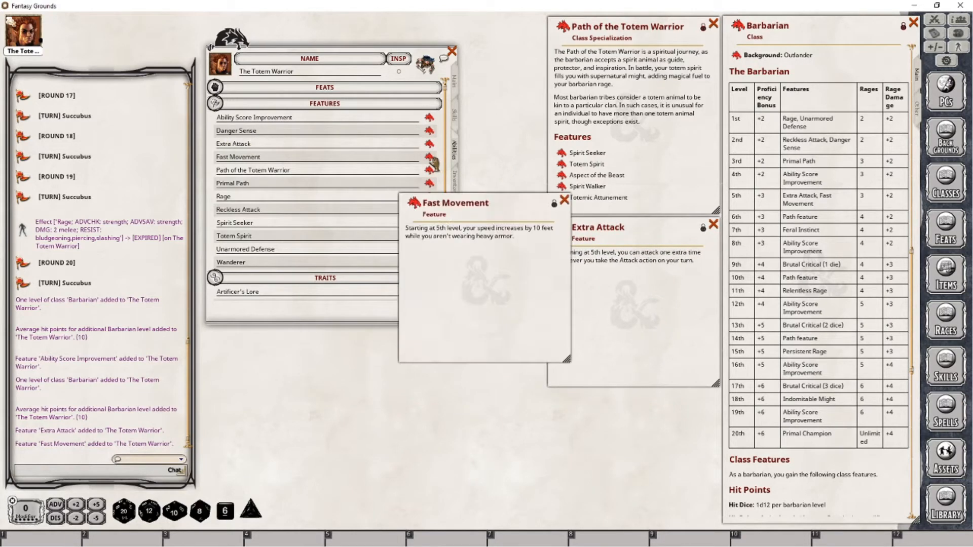
pyautogui.moveTo(475, 195); pyautogui.dragTo(619, 351)
pyautogui.hotkey('alt', 'Tab')
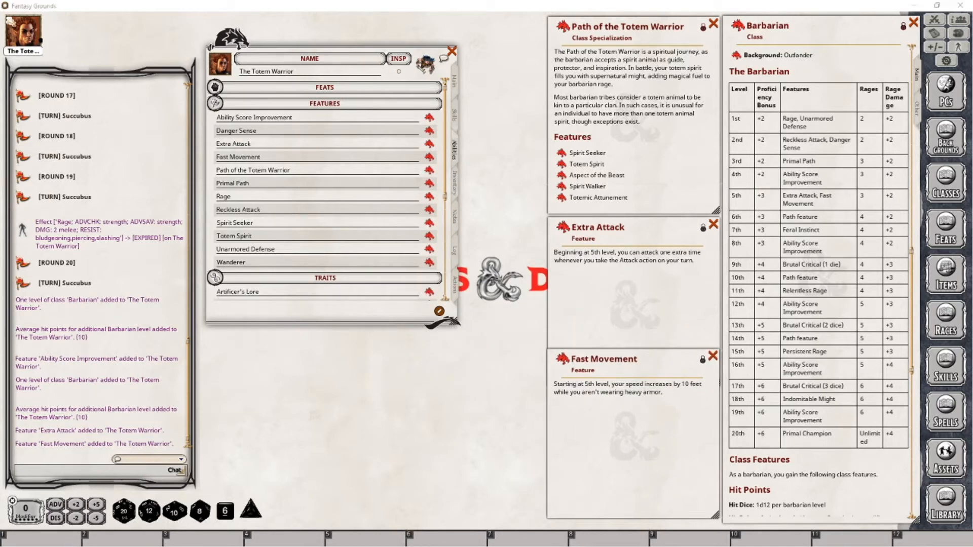
# Step: Set the miscellaneous speed bonus to 10 in the character's combat calculations for Fast Movement, and close the calculations
pyautogui.click(458, 91)
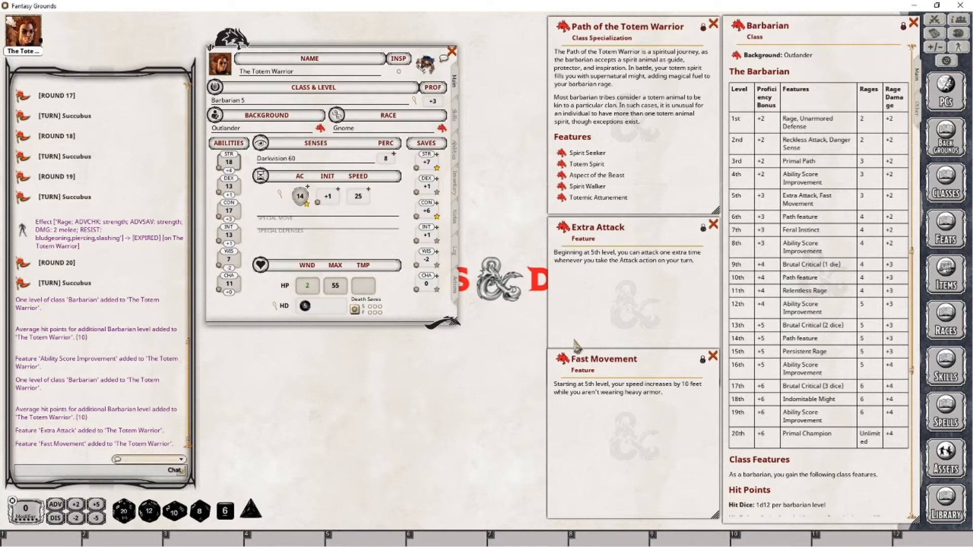
pyautogui.click(458, 283)
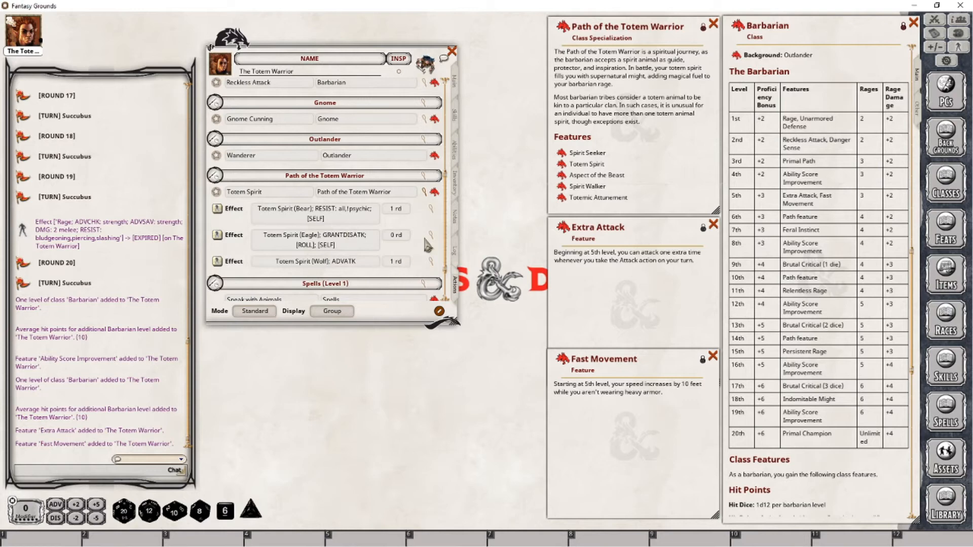
pyautogui.click(456, 82)
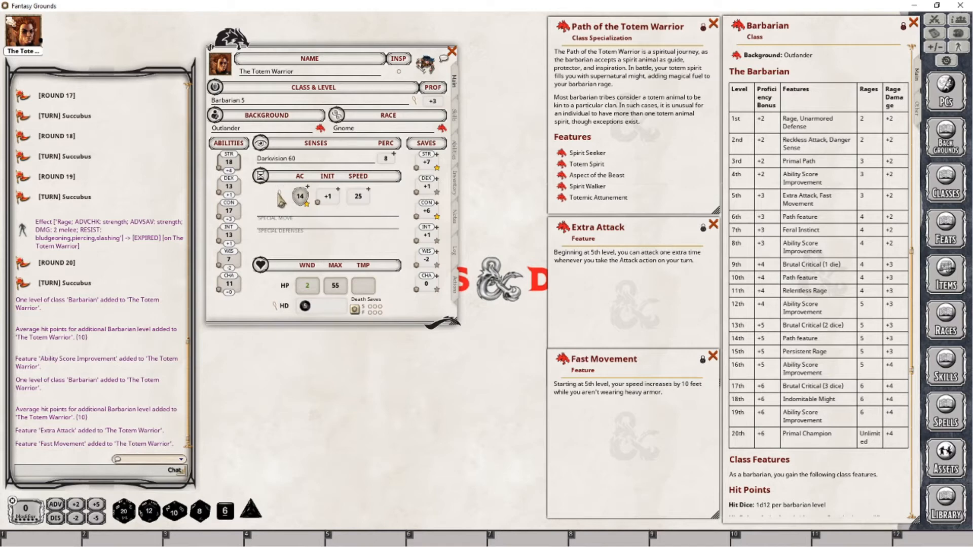
pyautogui.click(281, 196)
pyautogui.moveTo(450, 247); pyautogui.dragTo(293, 350)
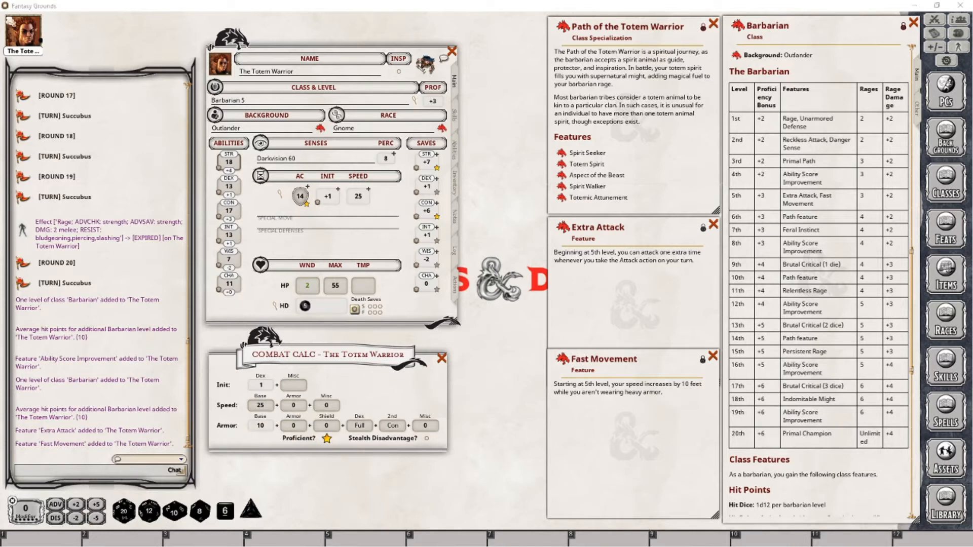
pyautogui.click(331, 405)
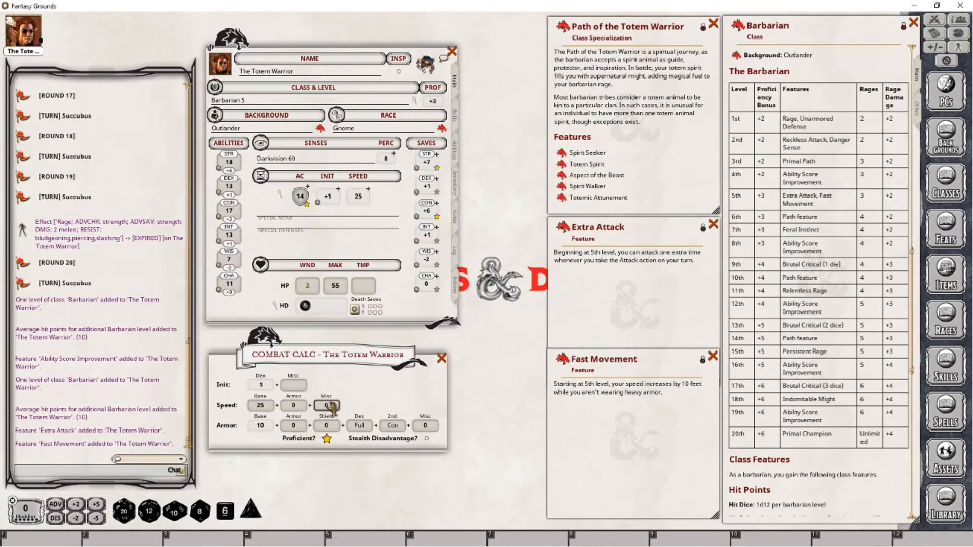
pyautogui.write('10')
pyautogui.write('0')
pyautogui.write('10')
pyautogui.click(442, 359)
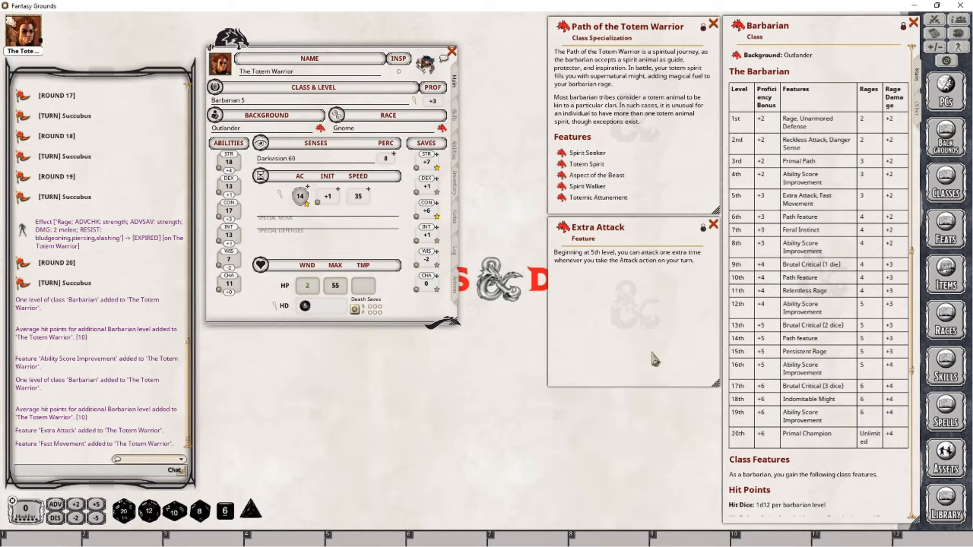
# Step: Review the character's Totem Spirit effects, weapon attacks and Barbarian powers among the character's actions
pyautogui.click(713, 357)
pyautogui.click(456, 285)
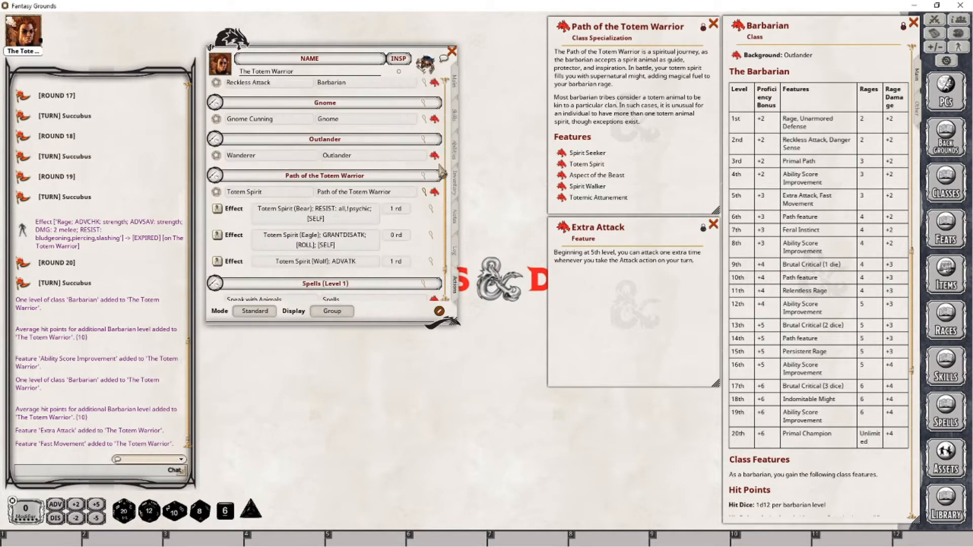
pyautogui.scroll(5, 391, 220)
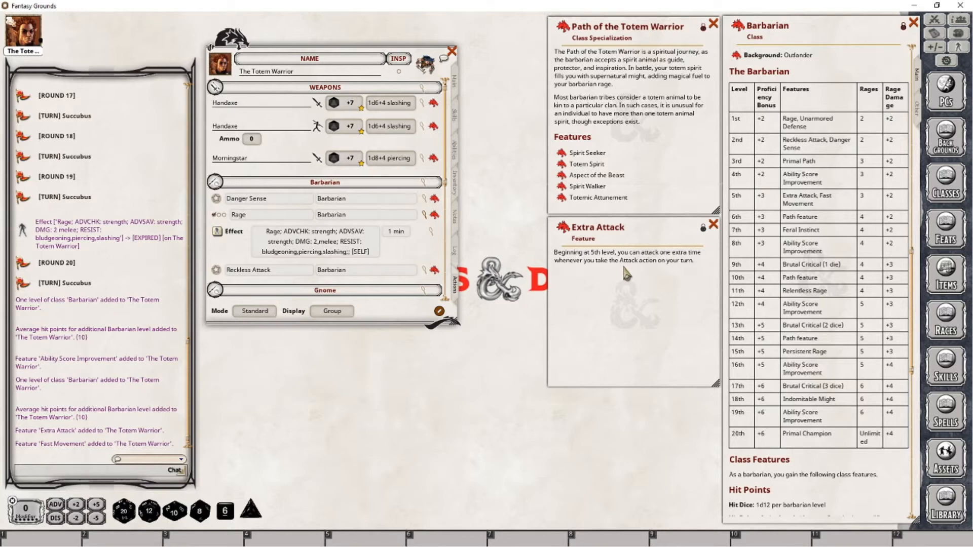
pyautogui.hotkey('alt', 'Tab')
# Step: Open the D&D Player's Handbook reference manual from the library and search it for "reaction"
pyautogui.click(946, 504)
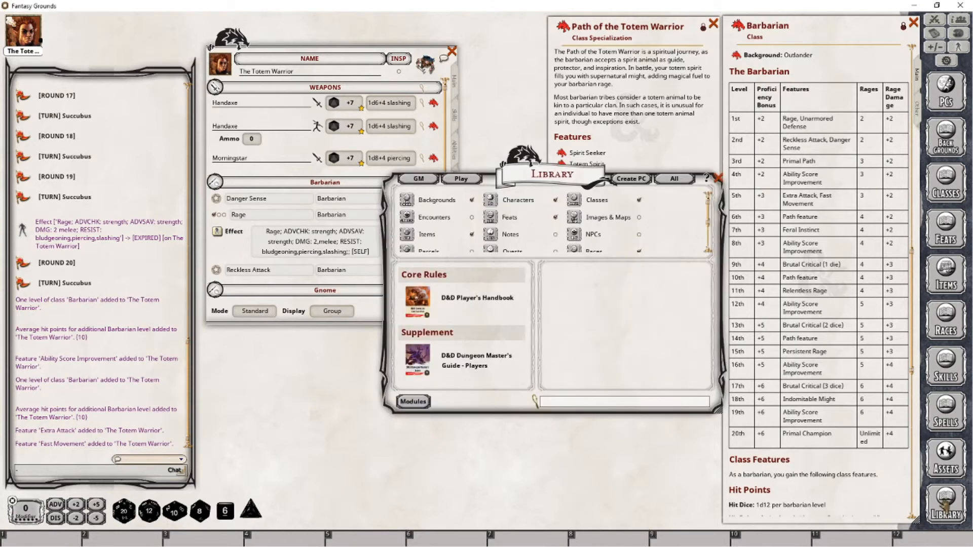
pyautogui.click(467, 303)
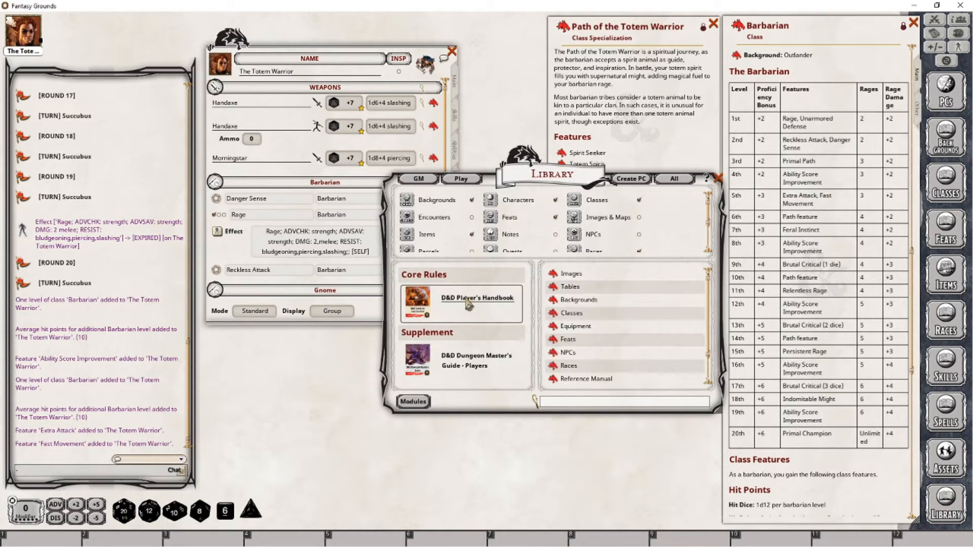
pyautogui.click(601, 380)
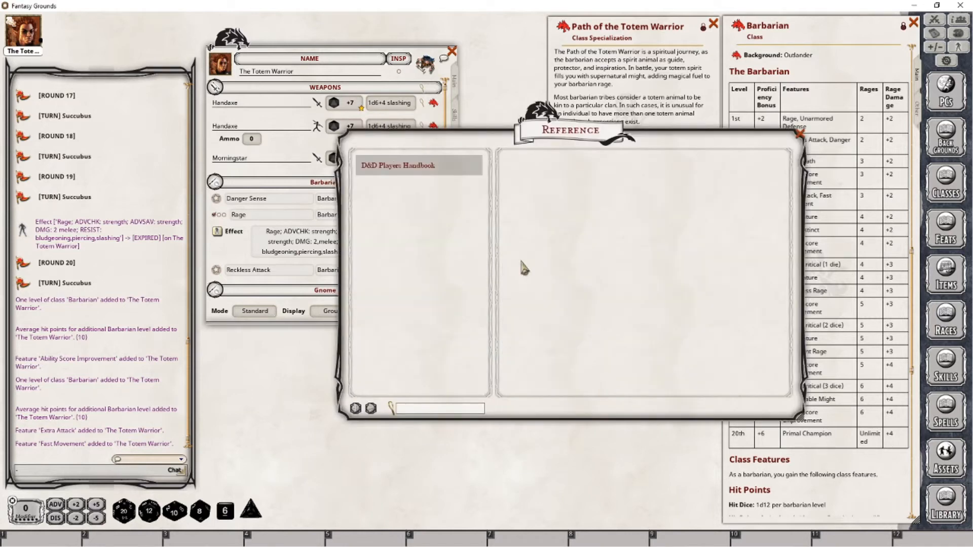
pyautogui.click(391, 169)
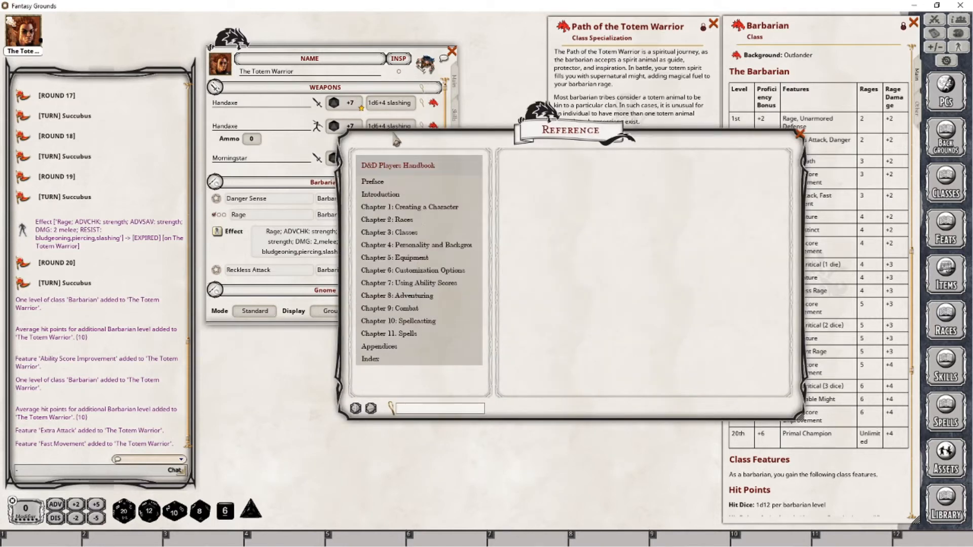
pyautogui.click(423, 409)
pyautogui.write('reaction')
pyautogui.press('Return')
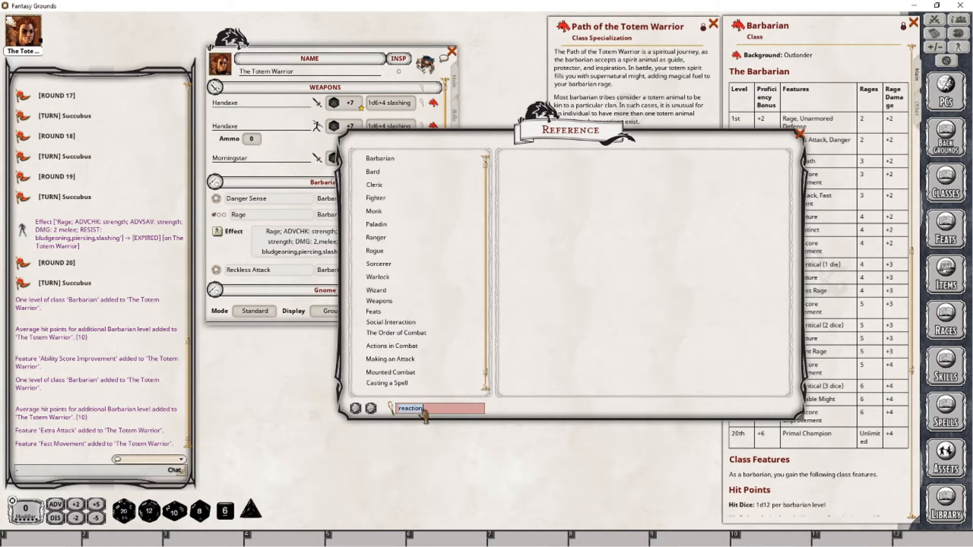
# Step: Read the Reactions rules in The Order of Combat and Opportunity Attacks in Making an Attack, and close the reference and library
pyautogui.click(408, 334)
pyautogui.scroll(-10, 563, 335)
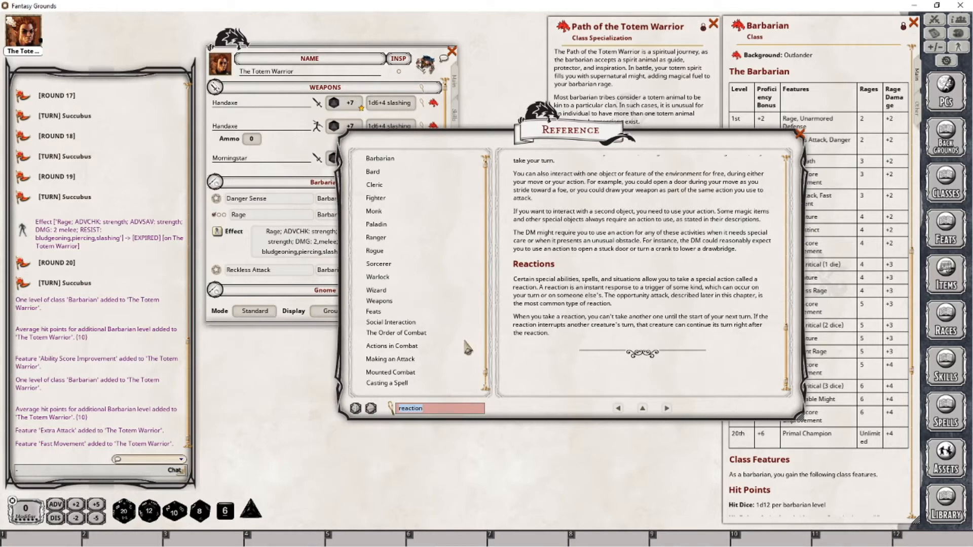
pyautogui.click(398, 360)
pyautogui.scroll(-10, 606, 341)
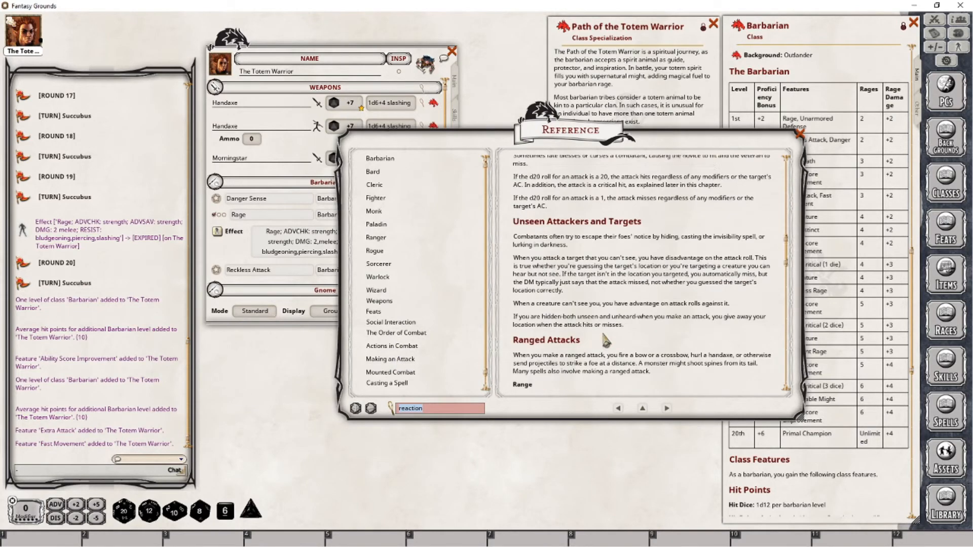
pyautogui.scroll(-8, 605, 340)
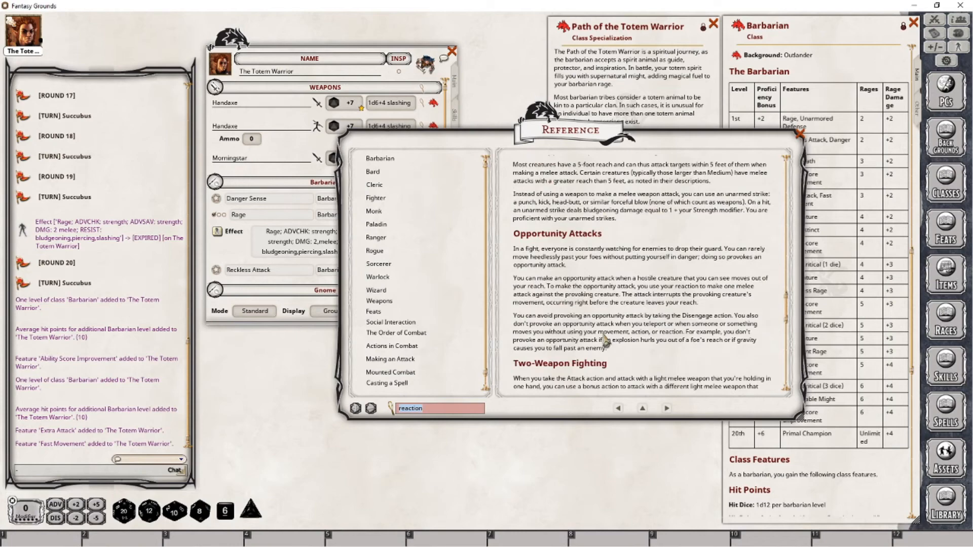
pyautogui.click(677, 285)
pyautogui.moveTo(677, 286)
pyautogui.mouseDown()
pyautogui.moveTo(693, 290)
pyautogui.moveTo(672, 290)
pyautogui.mouseUp()
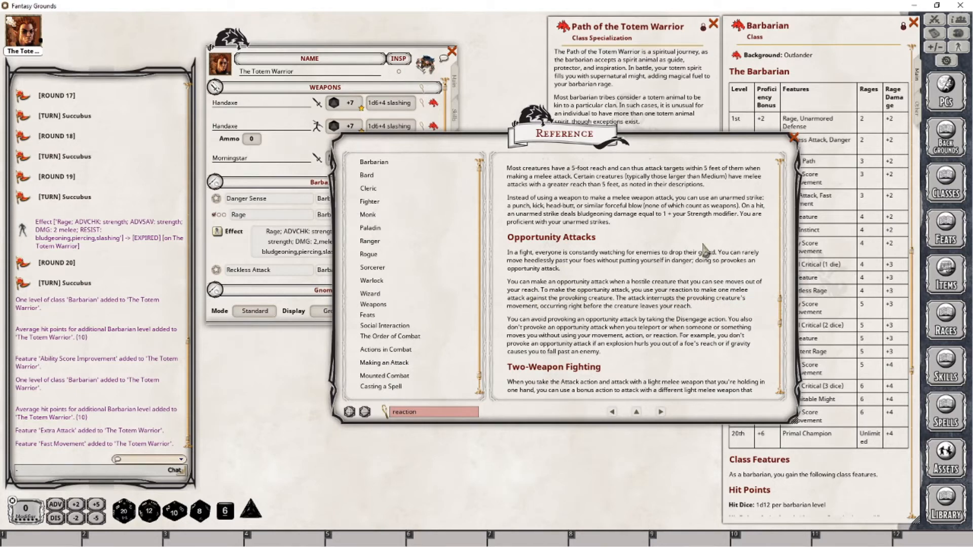
pyautogui.click(794, 142)
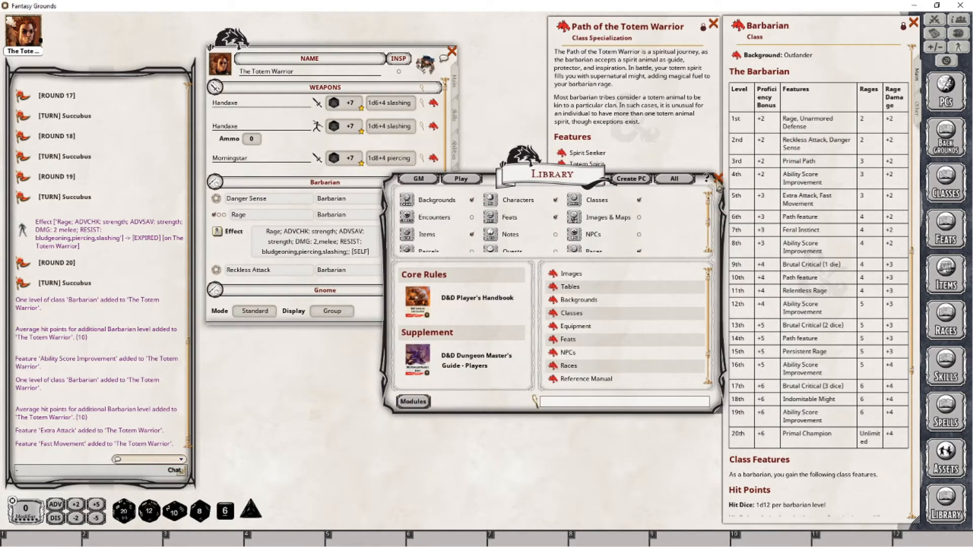
pyautogui.click(718, 178)
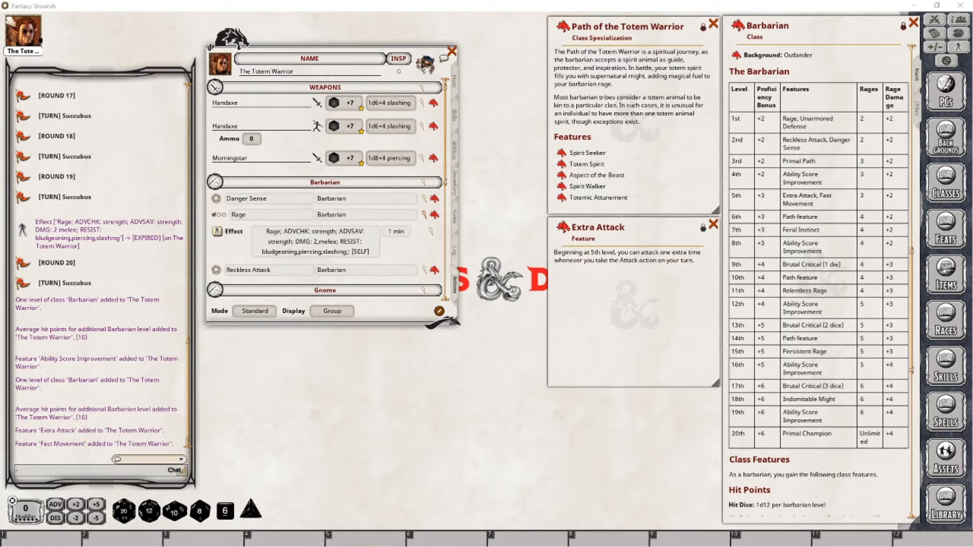
# Step: Replace the Extra Attack description with Aspect of the Beast, and add a sixth level of Barbarian to the character
pyautogui.click(714, 225)
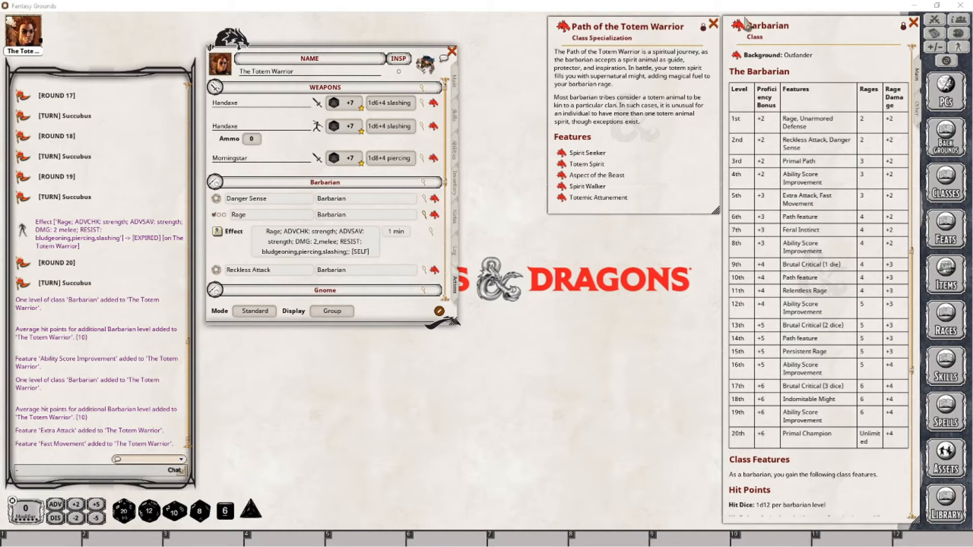
pyautogui.click(563, 175)
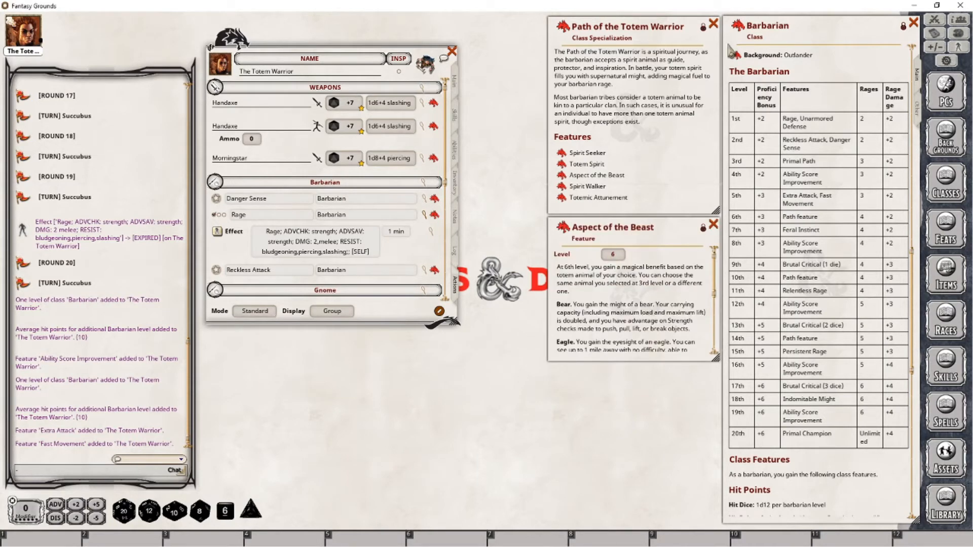
pyautogui.click(455, 82)
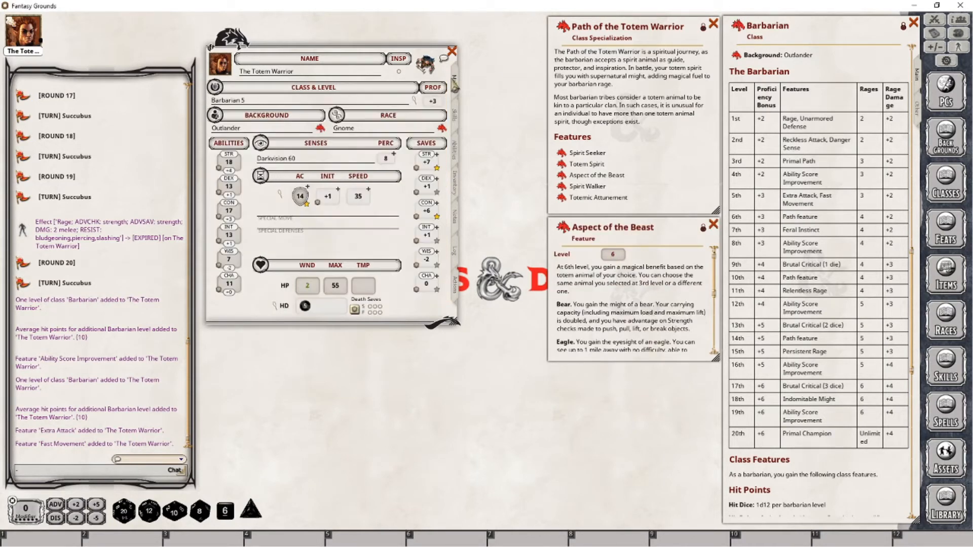
pyautogui.moveTo(241, 101); pyautogui.dragTo(241, 100)
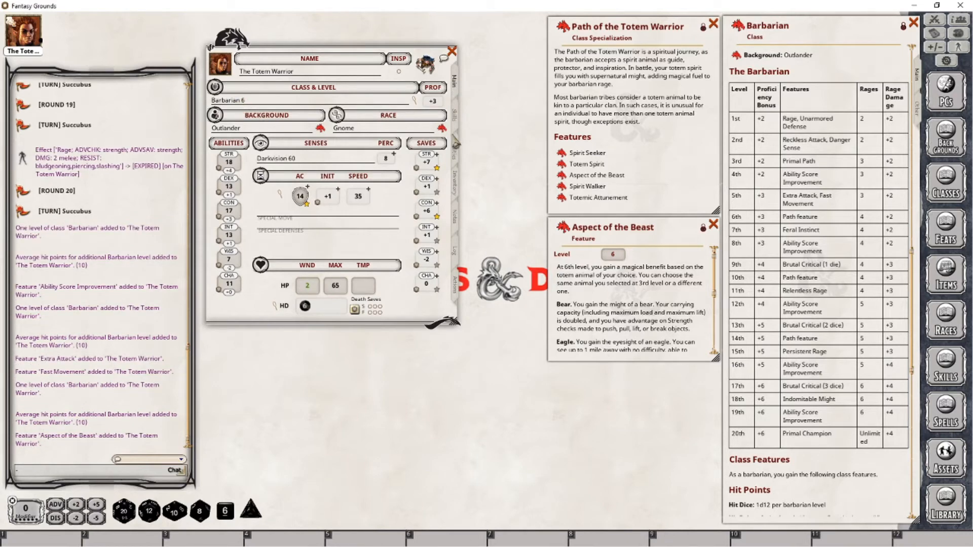
# Step: Set the daily uses of Rage to 4 in preparation mode and collapse the Rage effect details
pyautogui.click(456, 293)
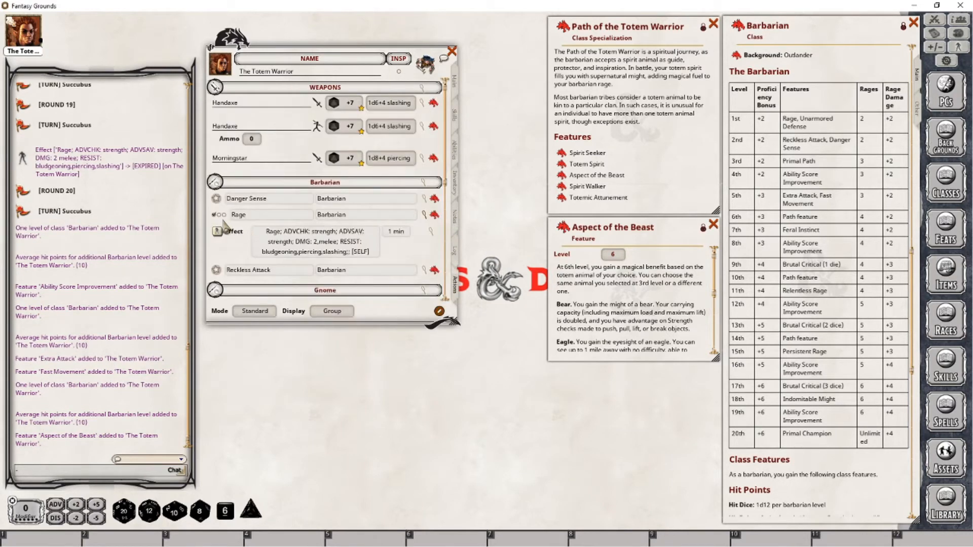
pyautogui.click(247, 313)
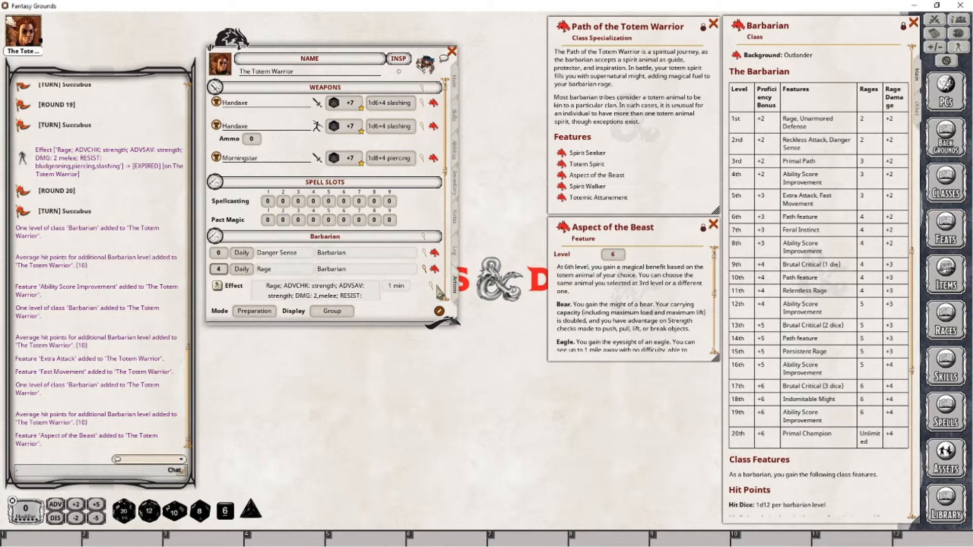
pyautogui.click(425, 270)
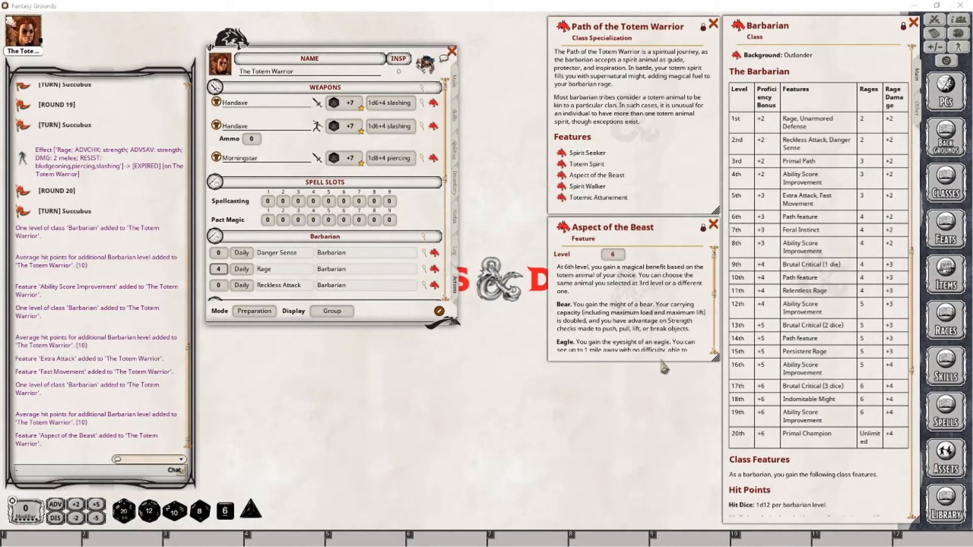
# Step: Enlarge the Aspect of the Beast description to show its full text, and add the feature to the character's powers
pyautogui.moveTo(717, 361); pyautogui.dragTo(695, 456)
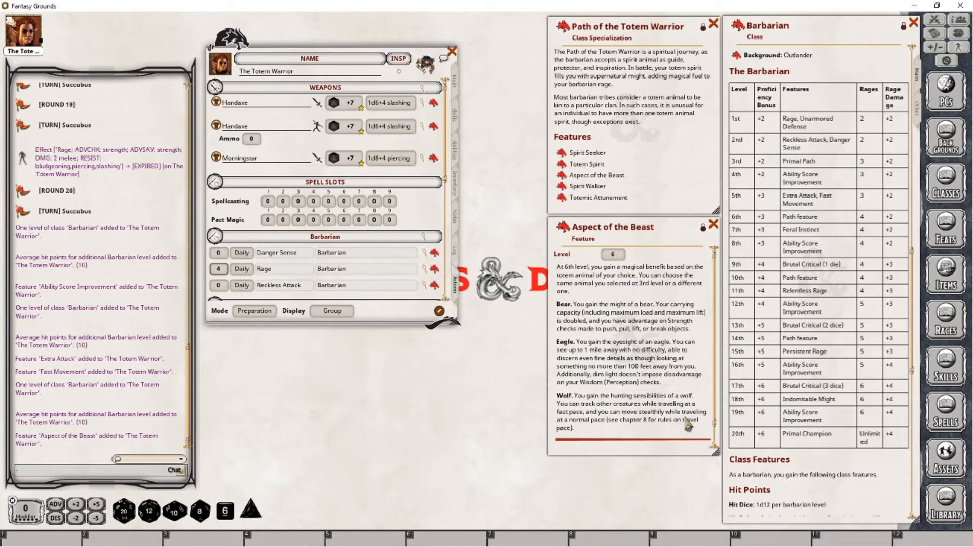
pyautogui.click(255, 311)
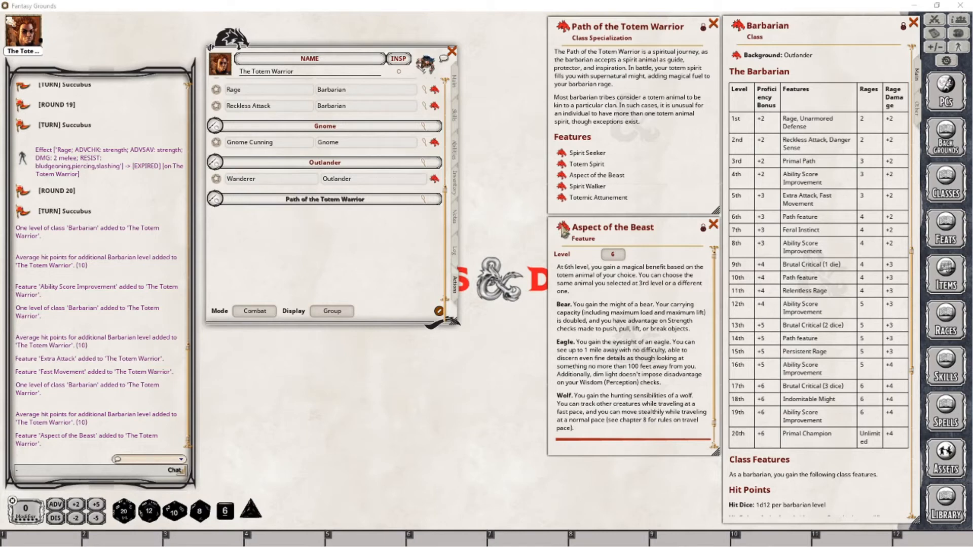
pyautogui.moveTo(563, 231); pyautogui.dragTo(320, 254)
pyautogui.scroll(3, 324, 173)
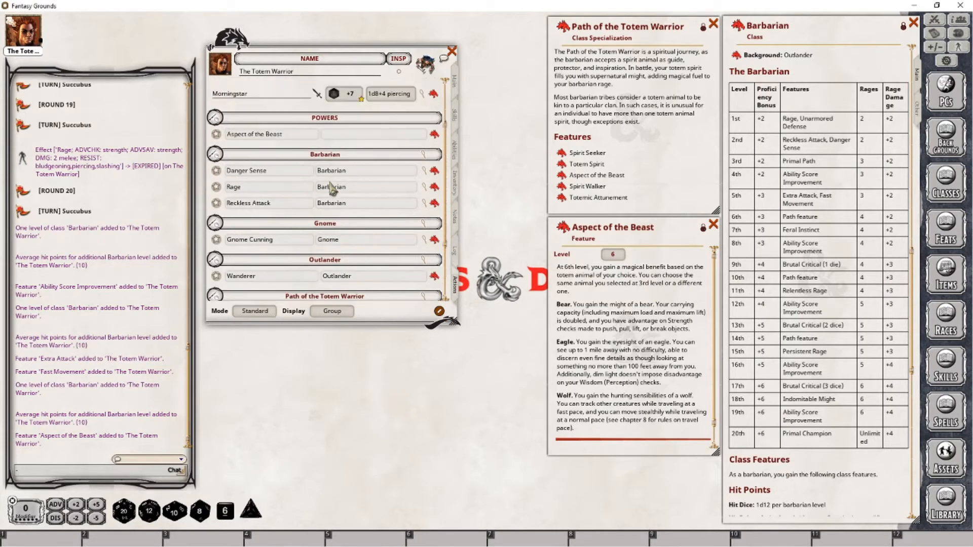
# Step: Assign Aspect of the Beast to the Path of the Totem Warrior group, copying the name from Totem Spirit, and collapse Totem Spirit's effects
pyautogui.scroll(-4, 331, 188)
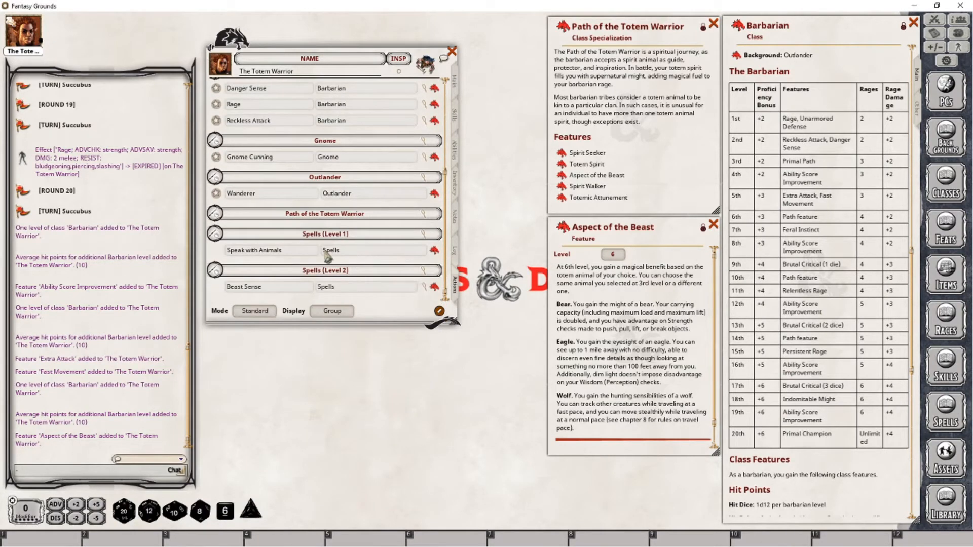
pyautogui.click(225, 215)
pyautogui.moveTo(392, 230); pyautogui.dragTo(313, 234)
pyautogui.hotkey('ctrl', 'c')
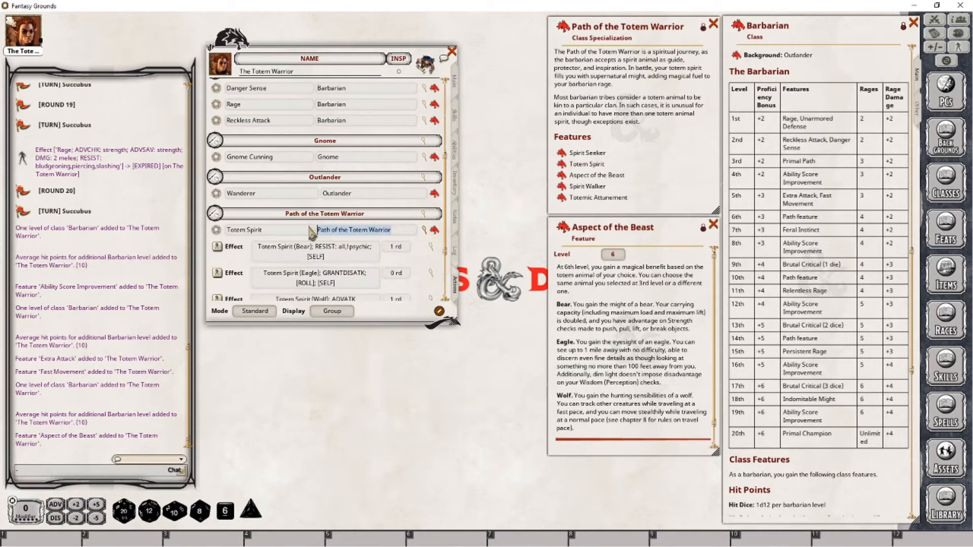
pyautogui.scroll(5, 368, 223)
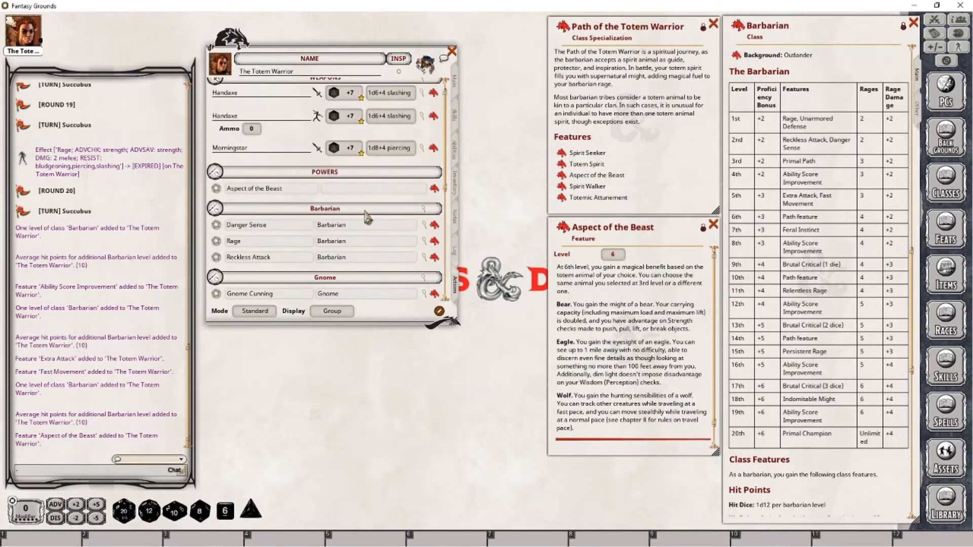
pyautogui.click(345, 189)
pyautogui.hotkey('ctrl', 'v')
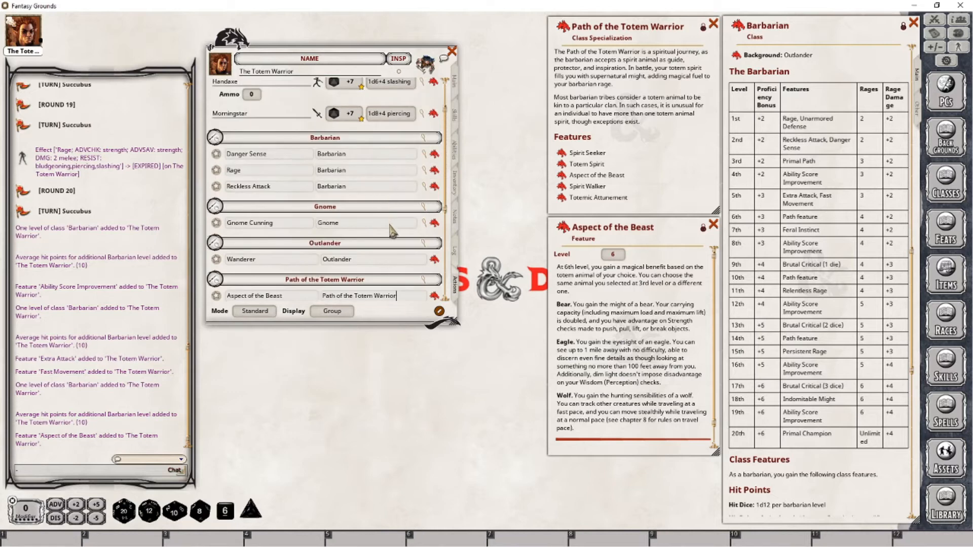
pyautogui.scroll(-3, 393, 233)
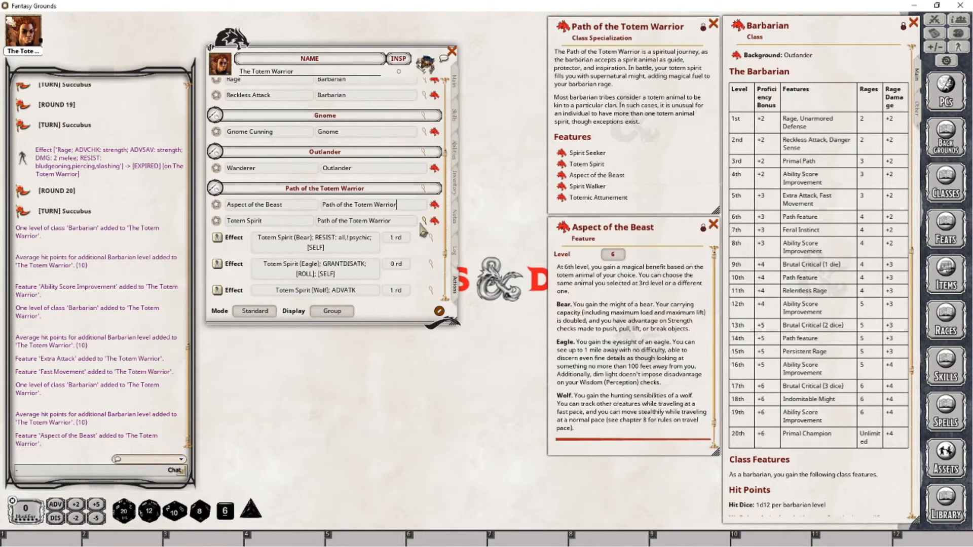
pyautogui.click(425, 222)
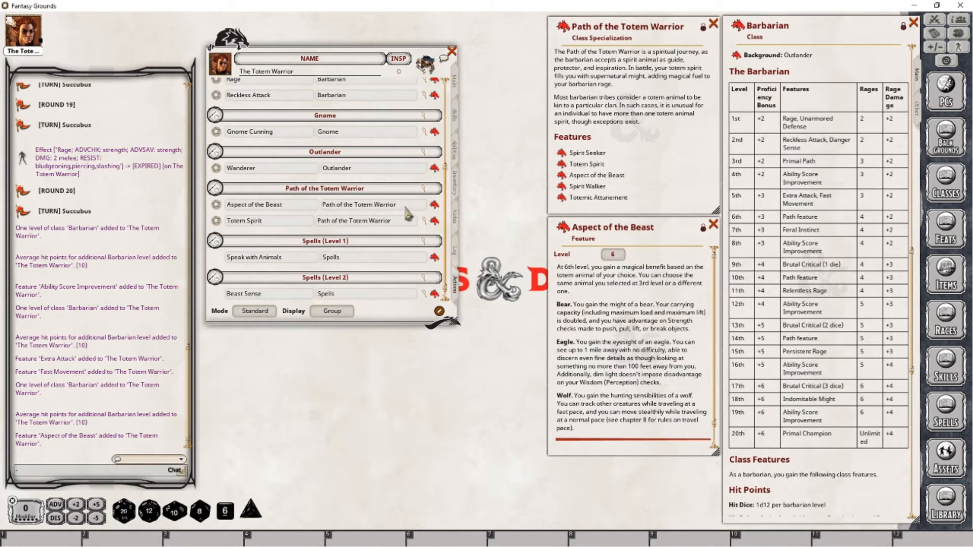
# Step: Add an effect action to the Aspect of the Beast power and open its details in clear space below the character sheet
pyautogui.click(332, 208)
pyautogui.rightClick(301, 208)
pyautogui.click(335, 213)
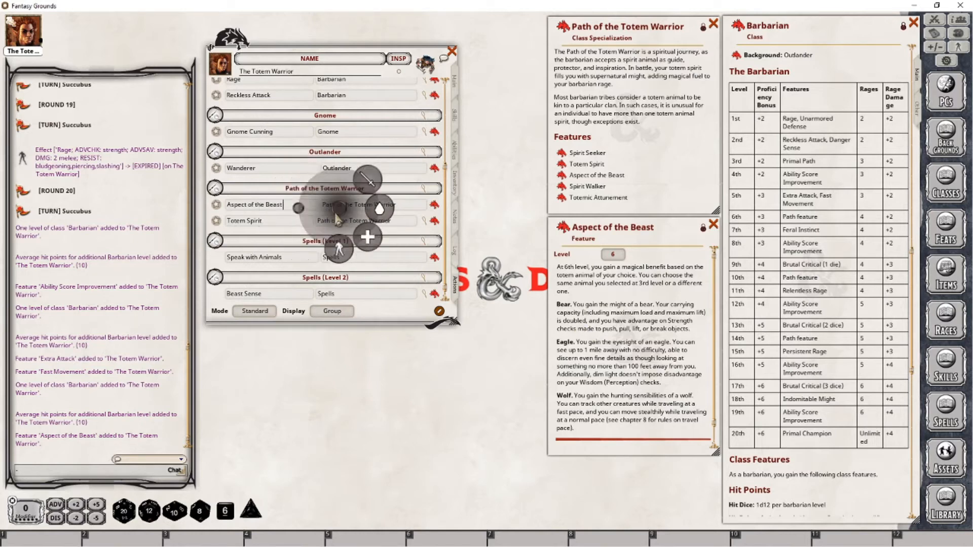
pyautogui.click(335, 248)
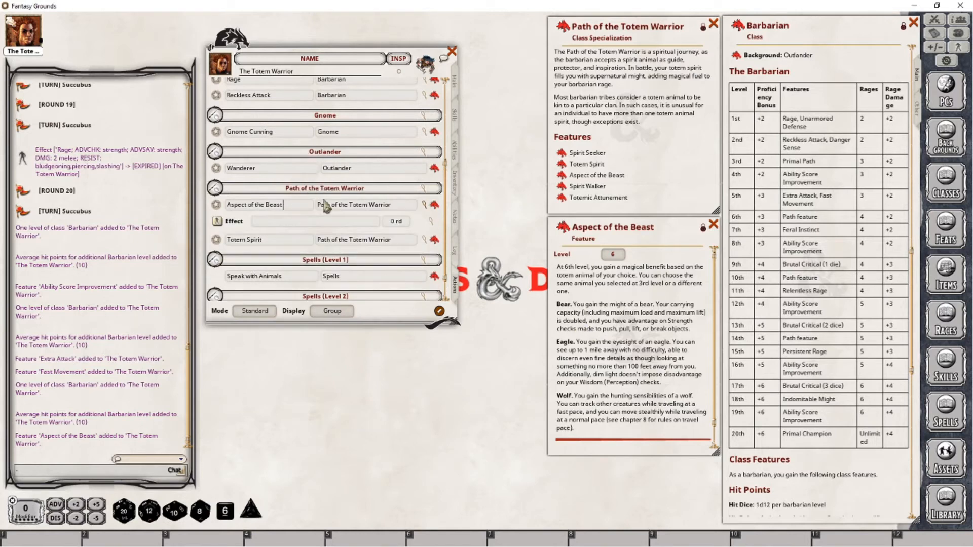
pyautogui.click(430, 221)
pyautogui.moveTo(475, 218); pyautogui.dragTo(403, 337)
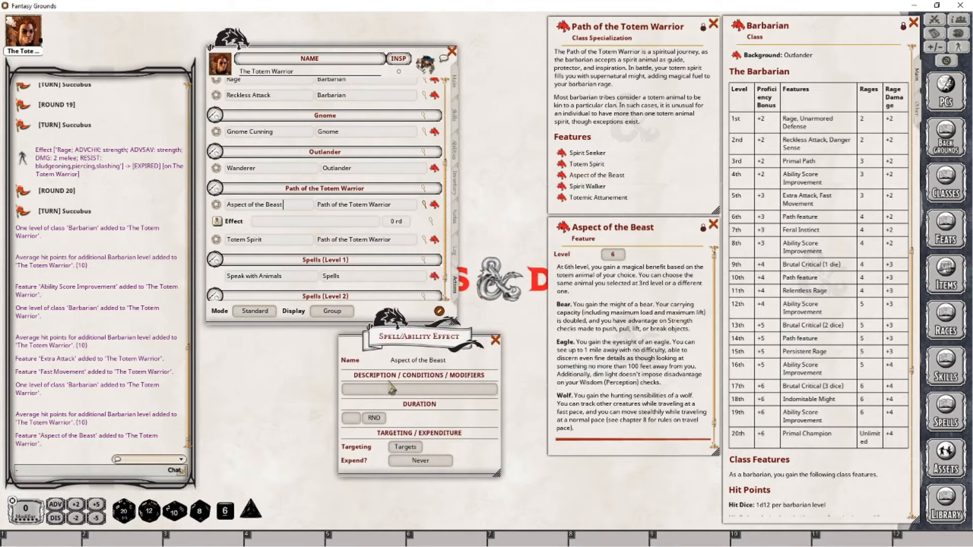
# Step: Set the effect's description to "Aspect of the Beast (Bear); ADVCHK: strength"
pyautogui.click(376, 391)
pyautogui.write('Aspec')
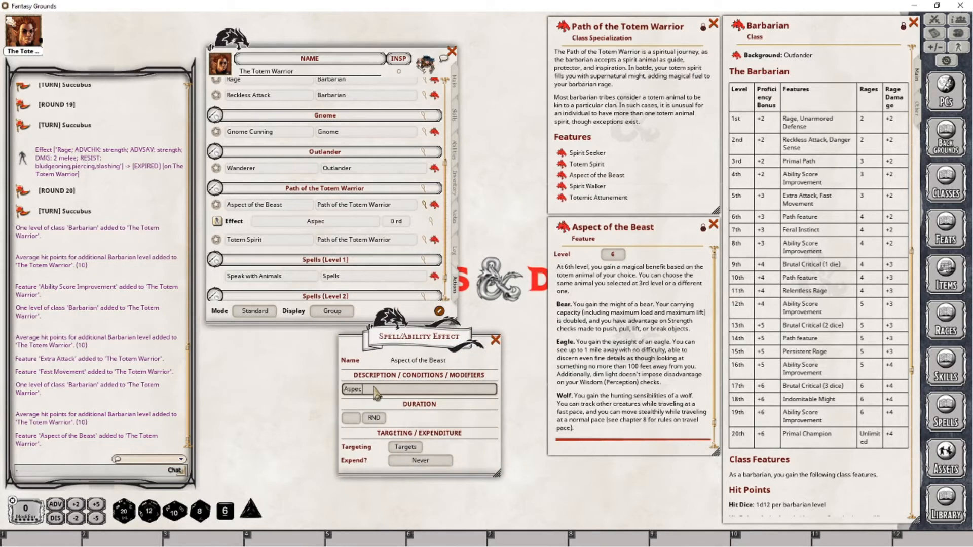
pyautogui.write('t of the')
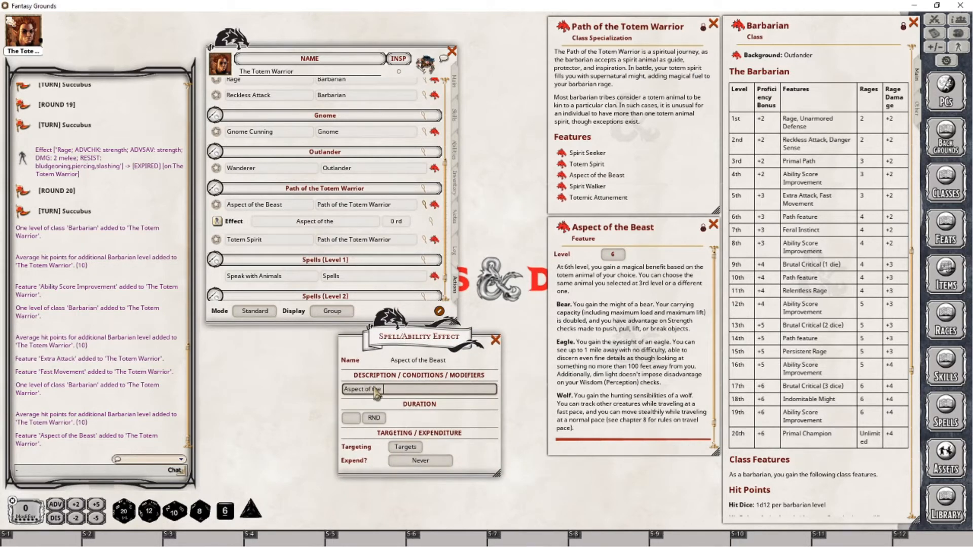
pyautogui.write(' Beast (Bear')
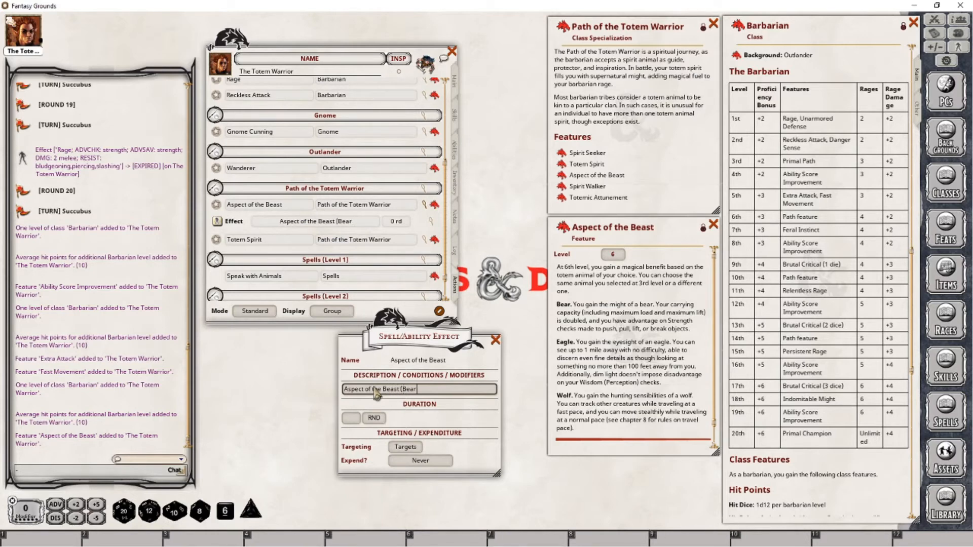
pyautogui.write(');')
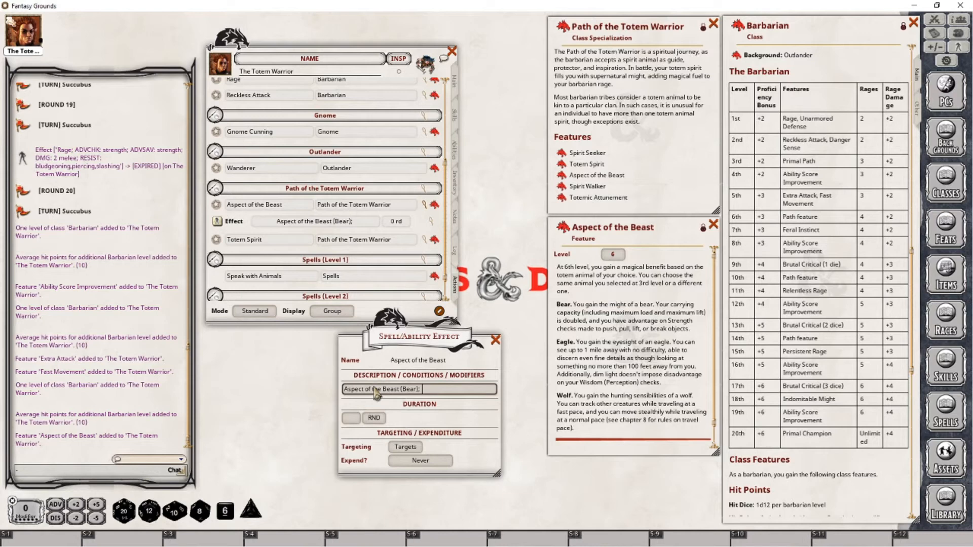
pyautogui.write(' ADVC')
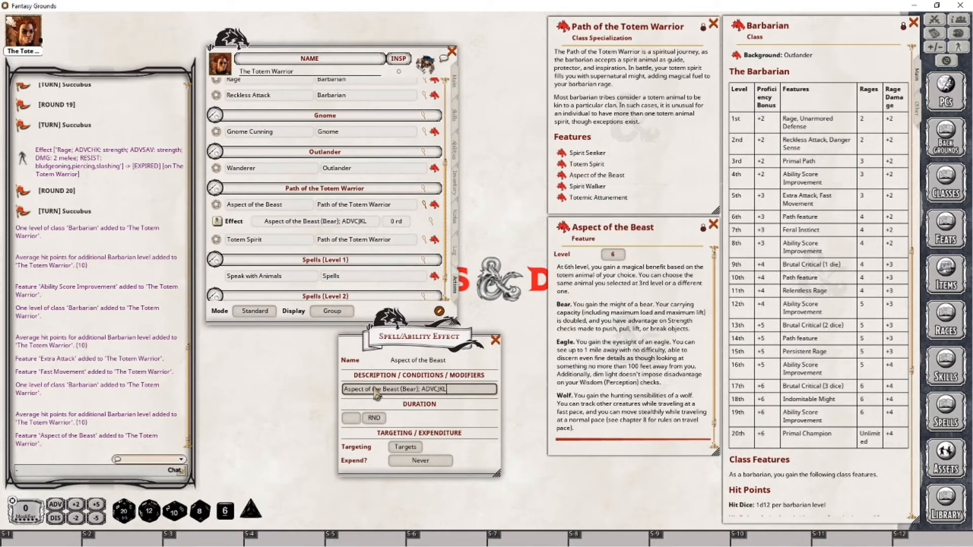
pyautogui.write('HK: st')
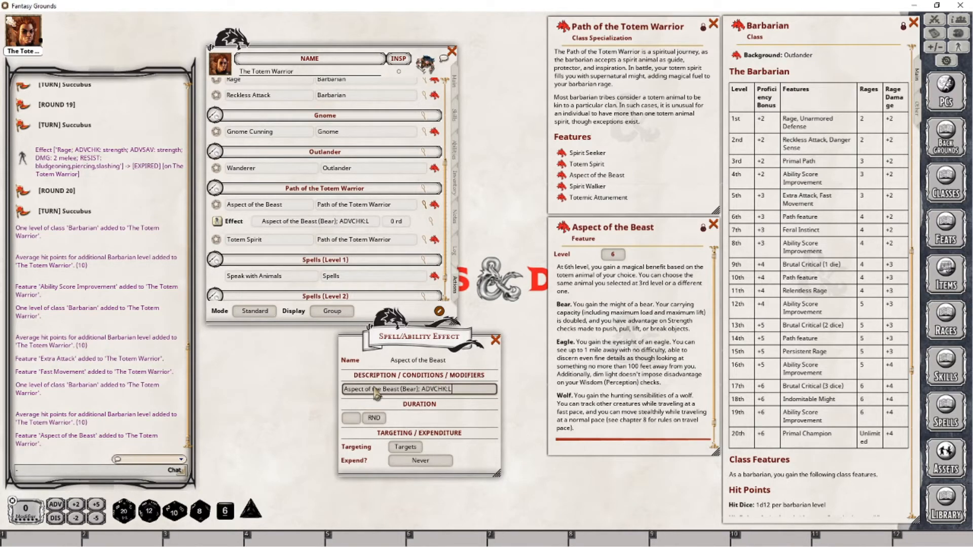
pyautogui.write('rengh')
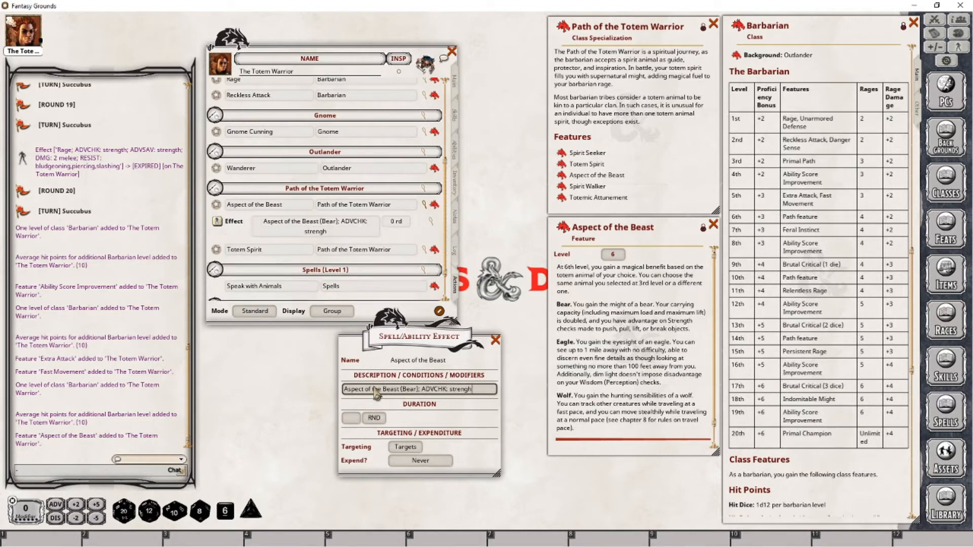
pyautogui.press('BackSpace')
pyautogui.write('th')
# Step: Set the Aspect of the Beast effect to target Self and expend On next roll, and close its details
pyautogui.click(405, 446)
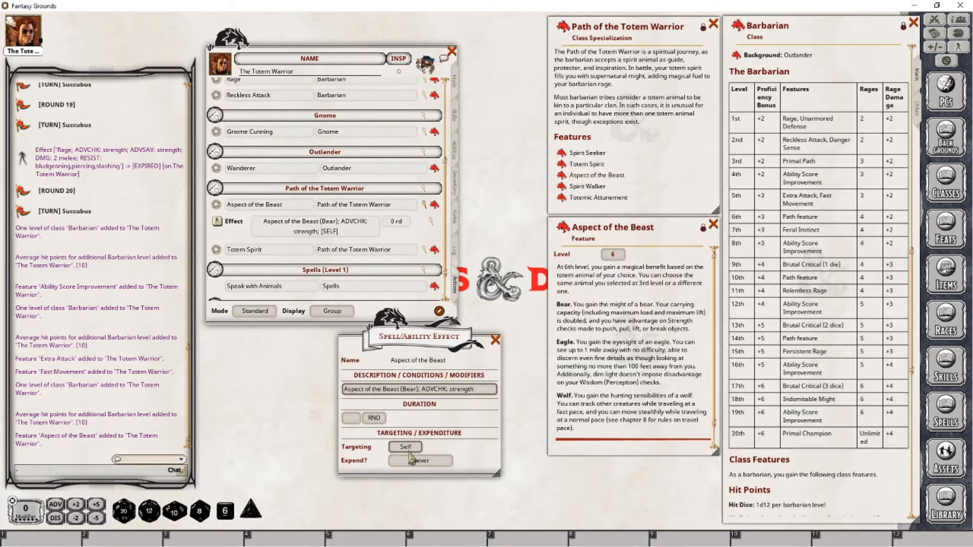
pyautogui.click(412, 460)
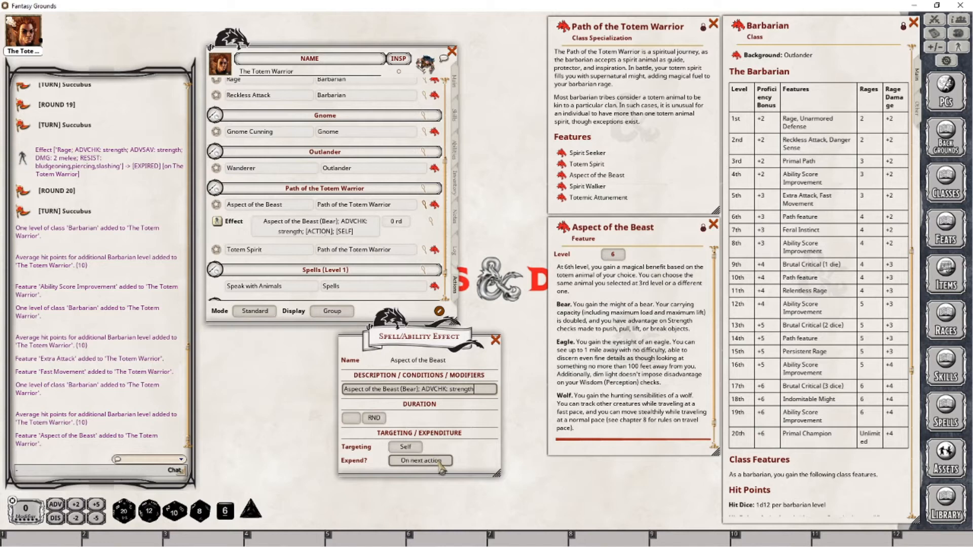
pyautogui.click(444, 461)
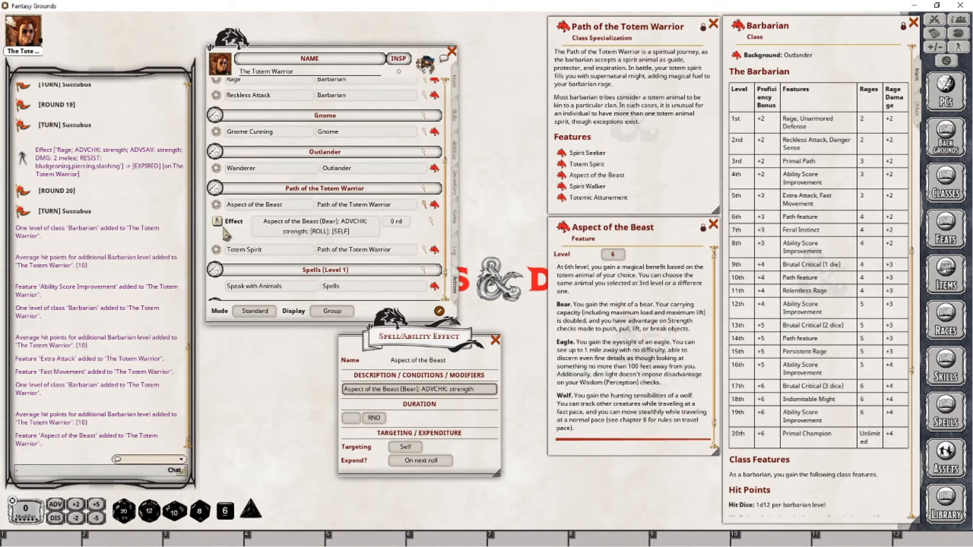
pyautogui.click(465, 392)
pyautogui.click(496, 341)
# Step: Apply the Aspect of the Beast effect to The Totem Warrior in the combat tracker, and test it with a Strength check
pyautogui.click(935, 19)
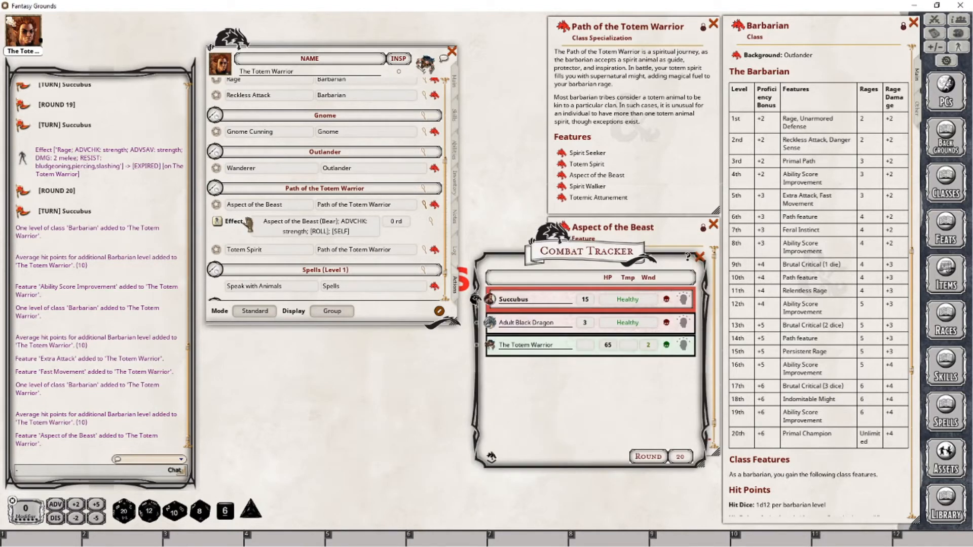
pyautogui.moveTo(220, 227); pyautogui.dragTo(590, 349)
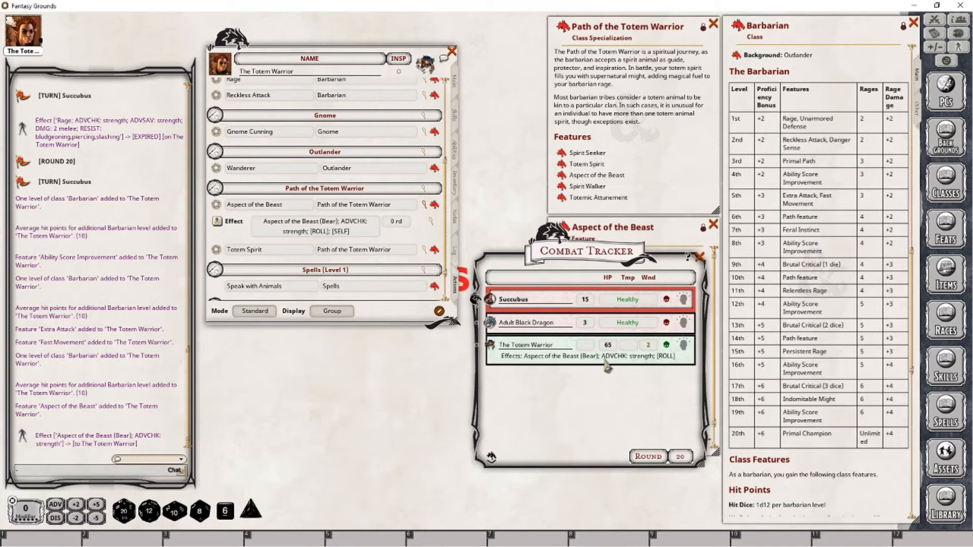
pyautogui.click(458, 78)
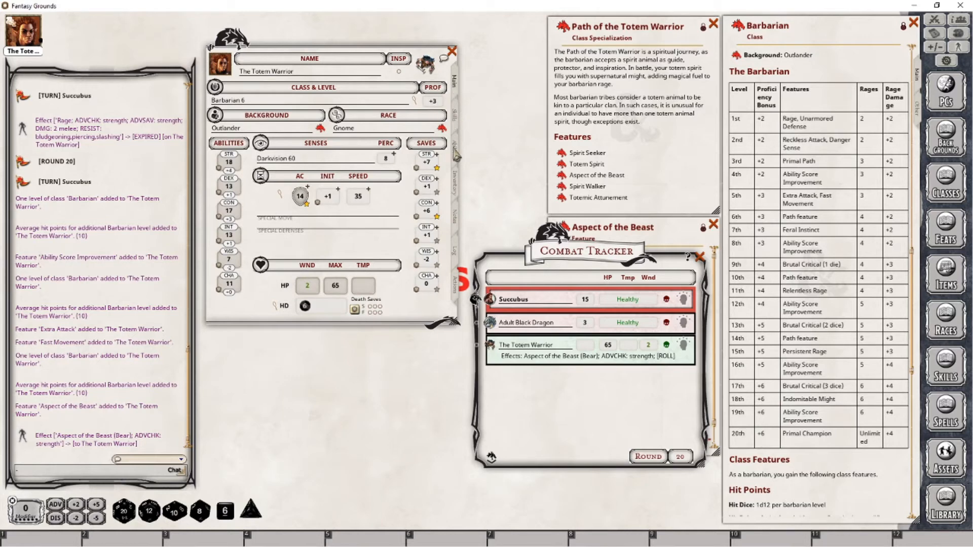
pyautogui.click(456, 118)
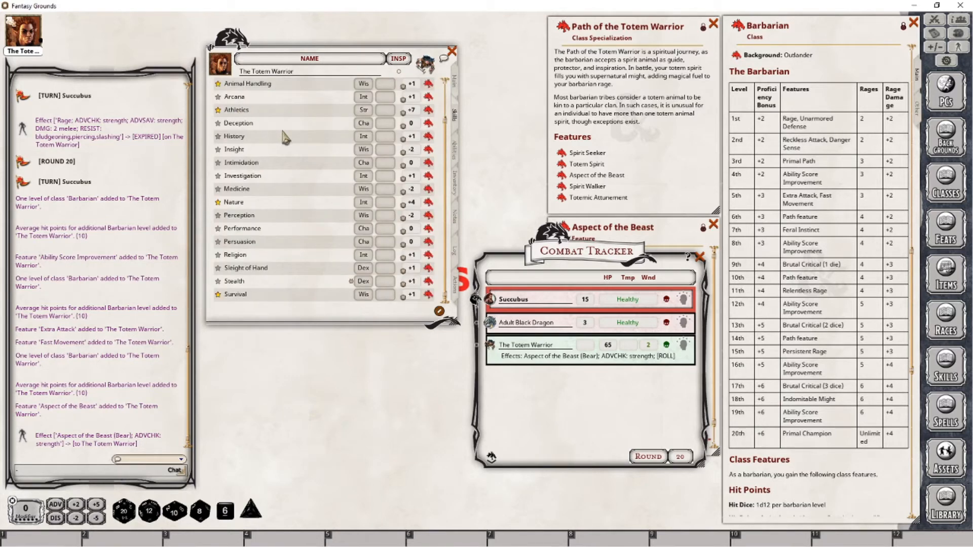
pyautogui.click(455, 81)
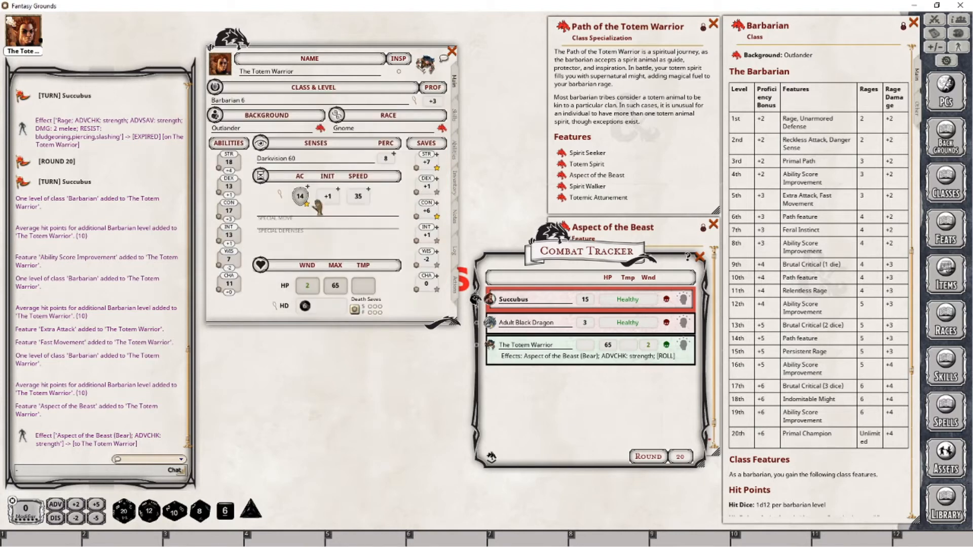
pyautogui.doubleClick(219, 171)
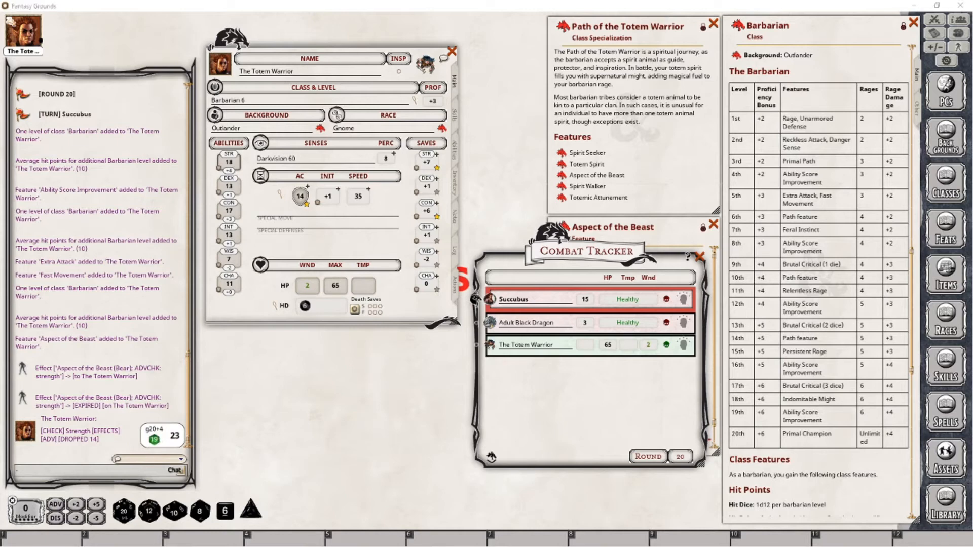
pyautogui.click(699, 256)
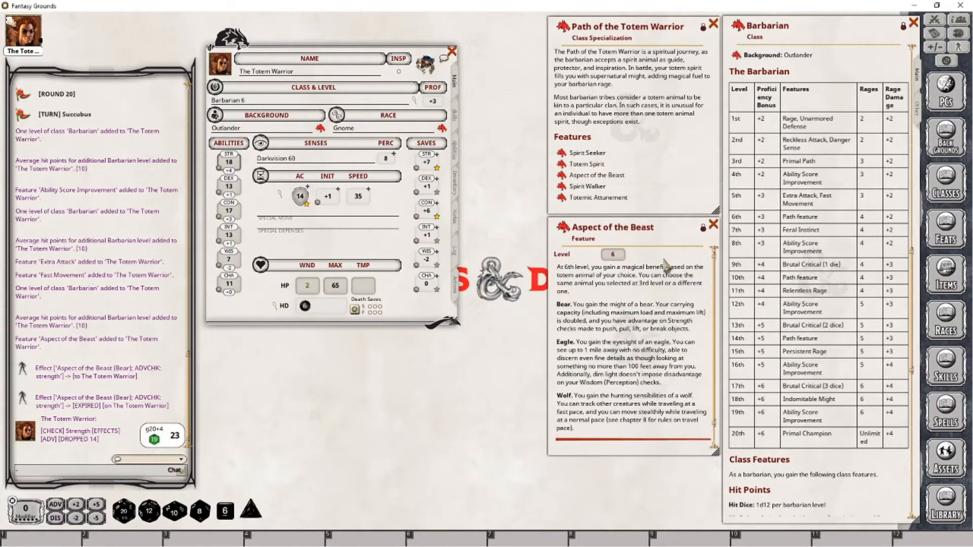
# Step: Post the Aspect of the Beast power and a link to its description in the chat, and close the feature's description
pyautogui.click(455, 293)
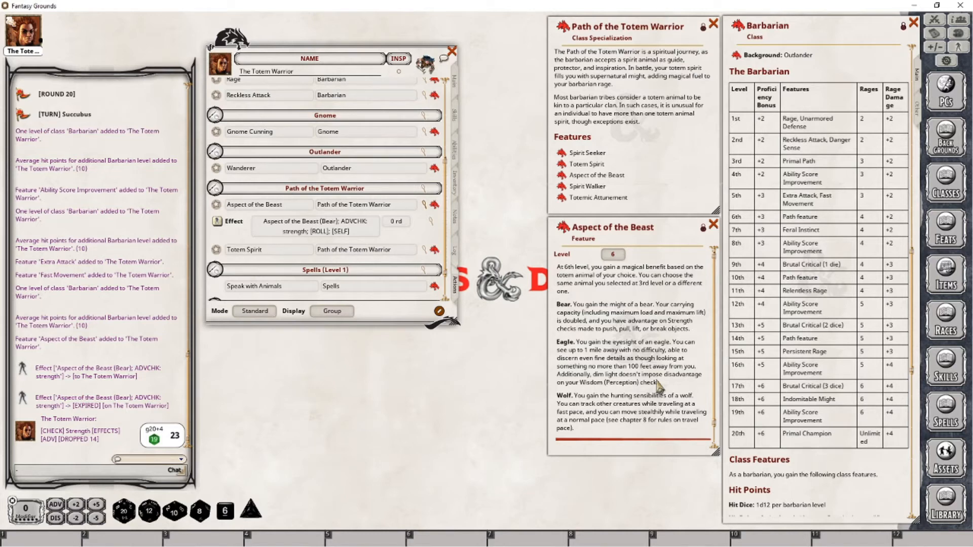
pyautogui.click(216, 216)
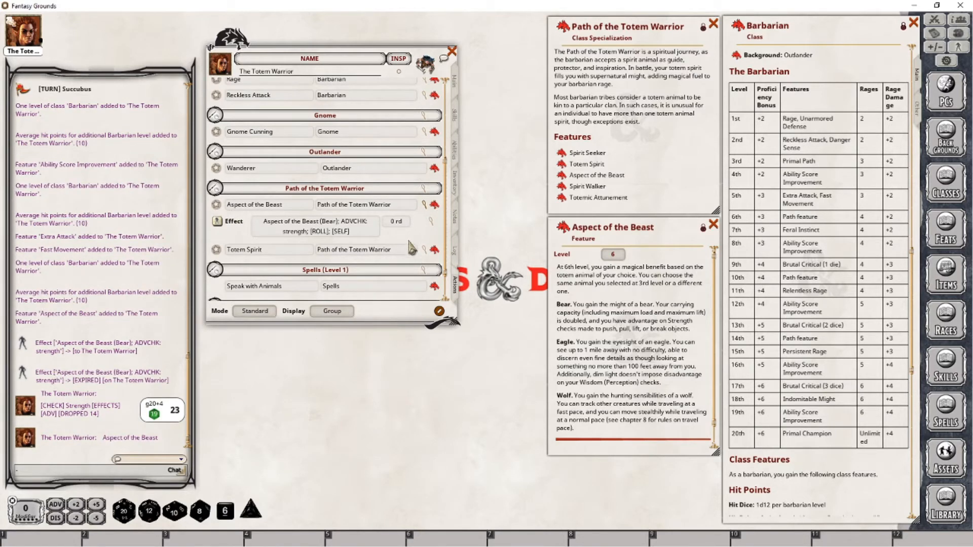
pyautogui.moveTo(434, 205); pyautogui.dragTo(85, 441)
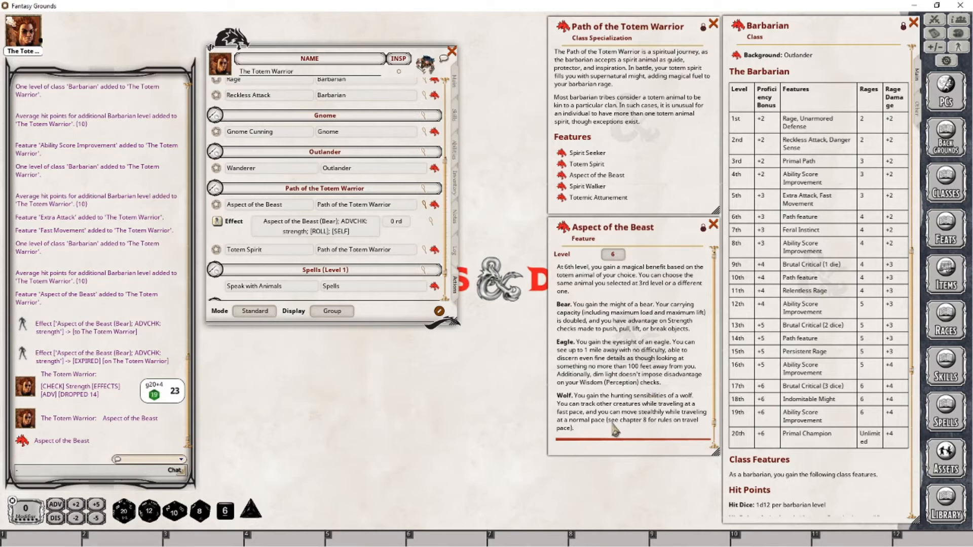
pyautogui.click(713, 224)
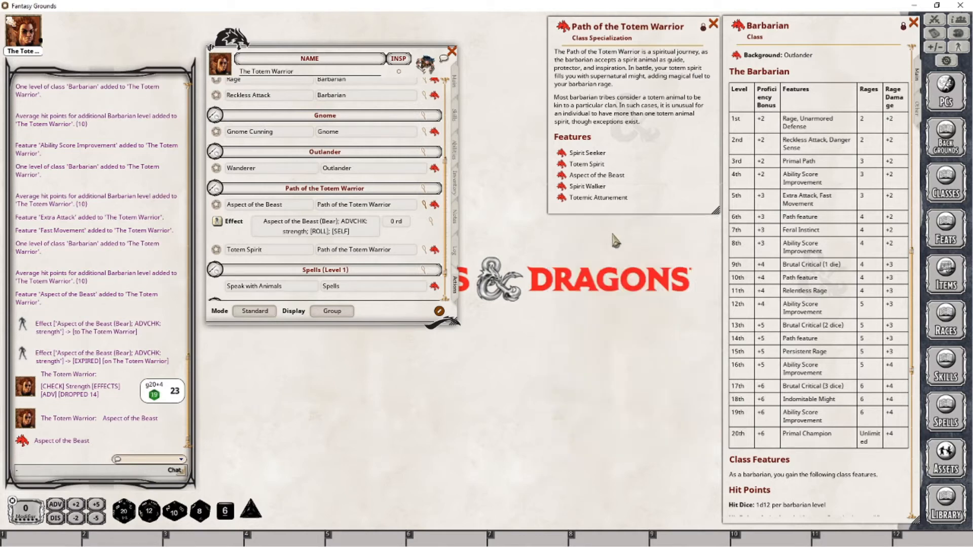
# Step: Add a seventh level of Barbarian to the character and place the Feral Instinct description beneath Path of the Totem Warrior
pyautogui.click(454, 82)
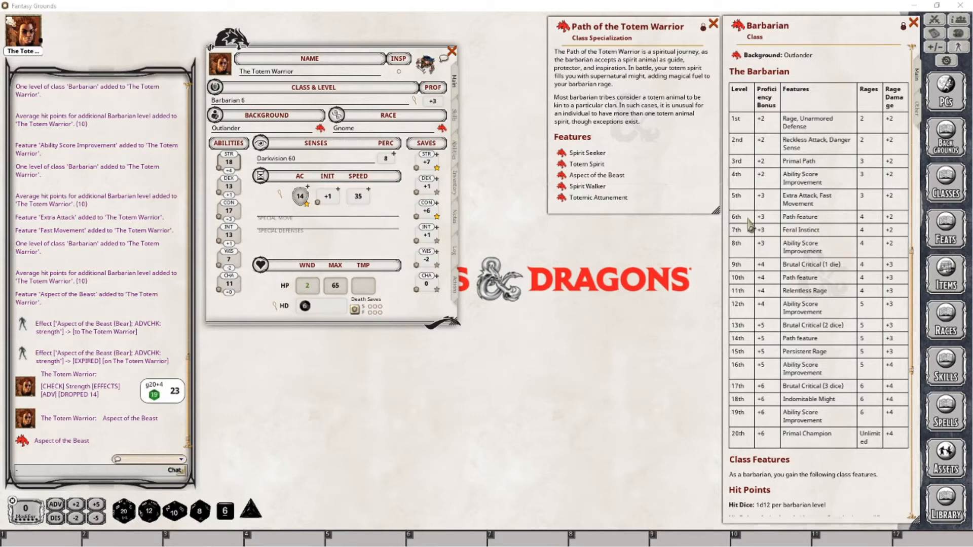
pyautogui.moveTo(738, 28); pyautogui.dragTo(242, 105)
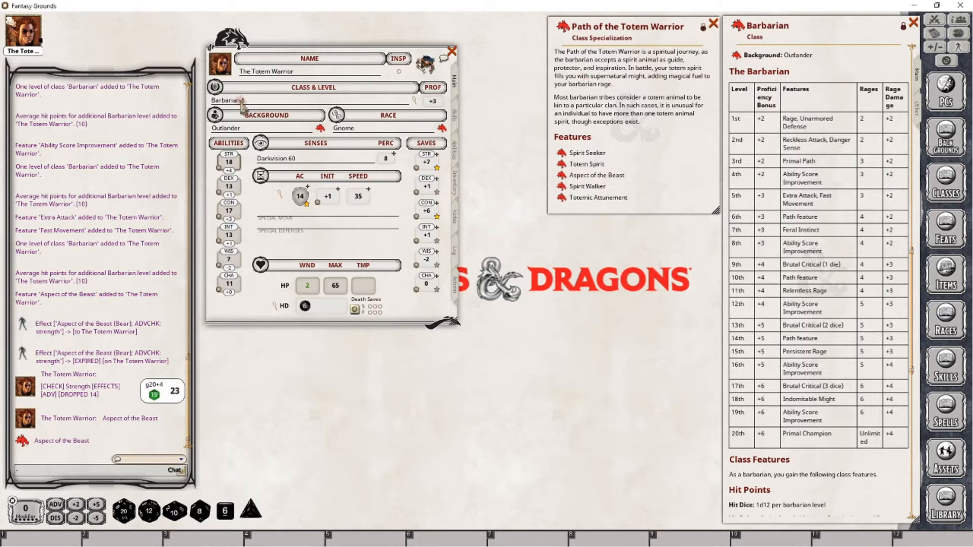
pyautogui.click(456, 151)
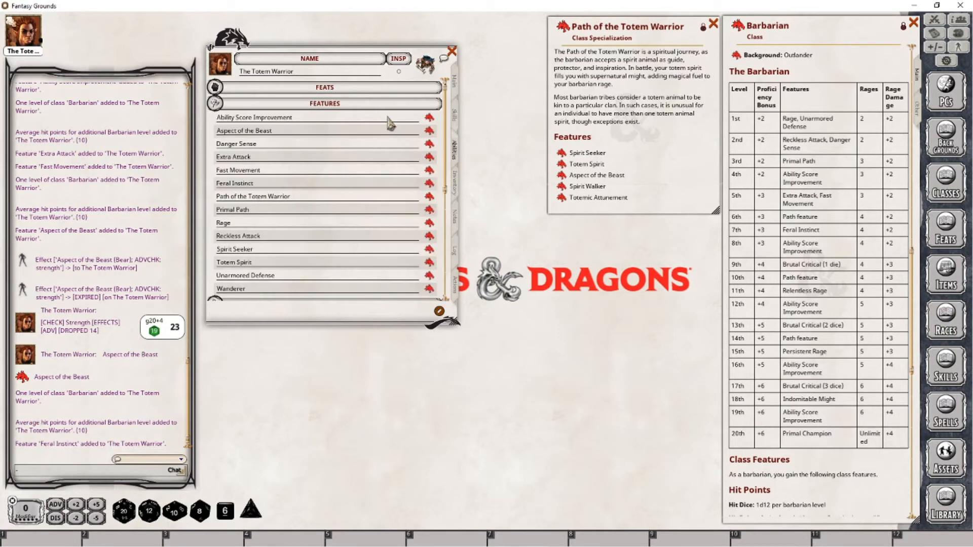
pyautogui.click(429, 184)
pyautogui.moveTo(493, 202); pyautogui.dragTo(634, 220)
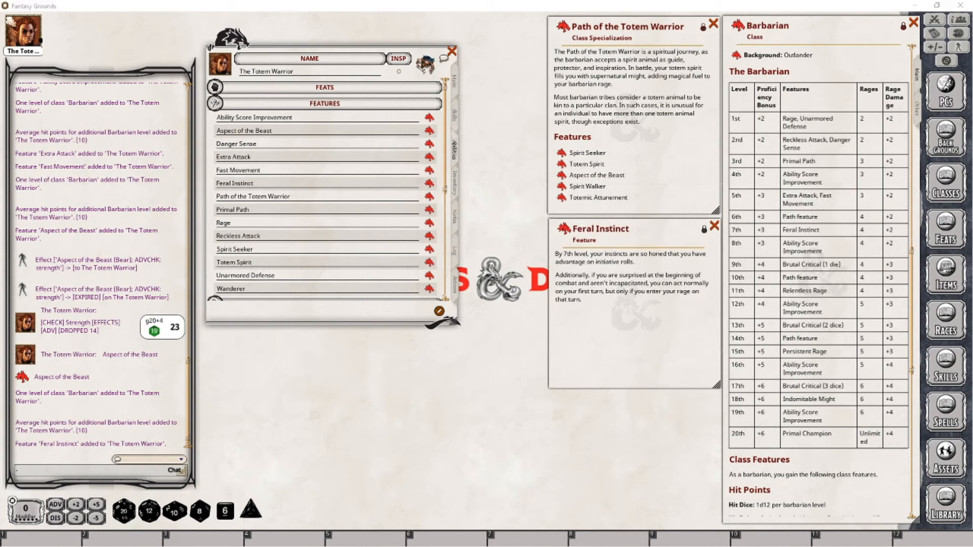
# Step: Add Feral Instinct to the character's powers and assign it to the Barbarian group
pyautogui.click(454, 285)
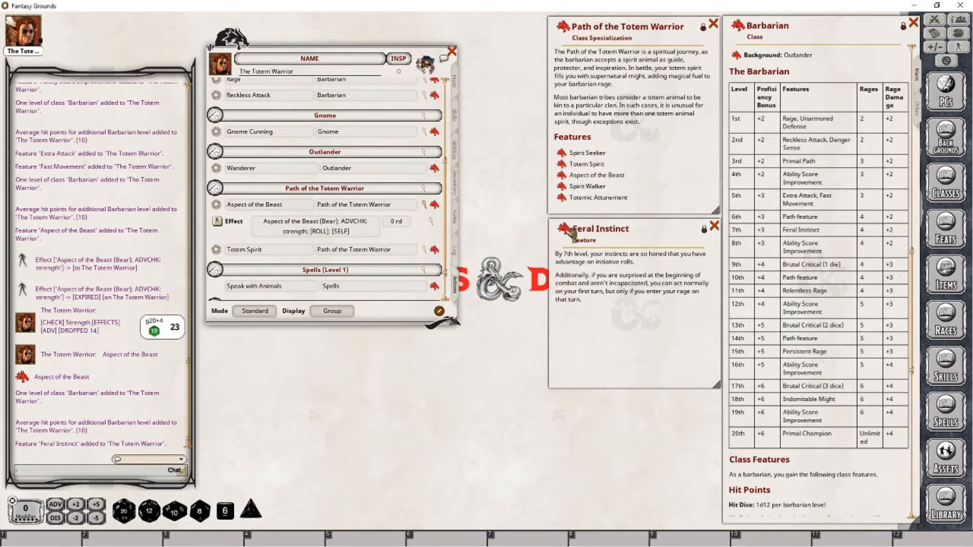
pyautogui.scroll(3, 339, 151)
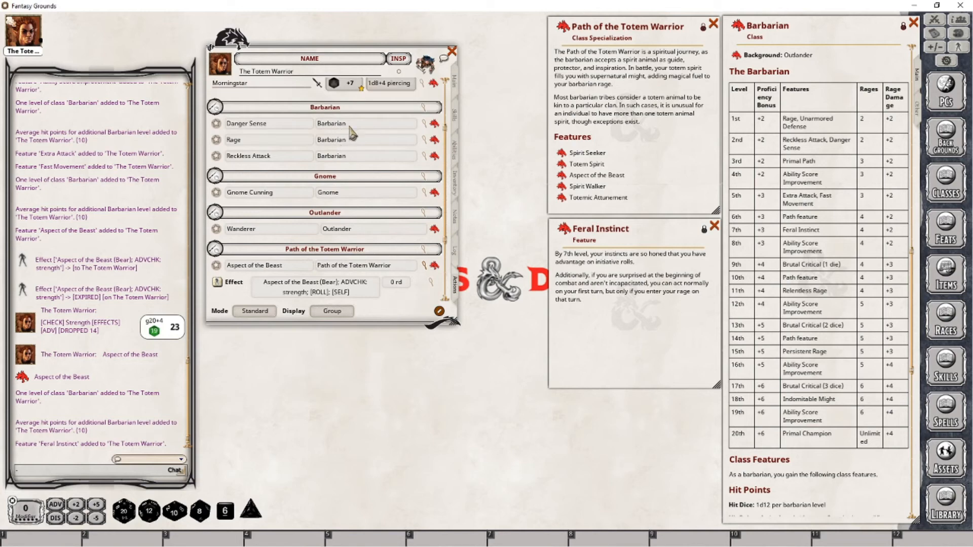
pyautogui.moveTo(562, 231); pyautogui.dragTo(366, 152)
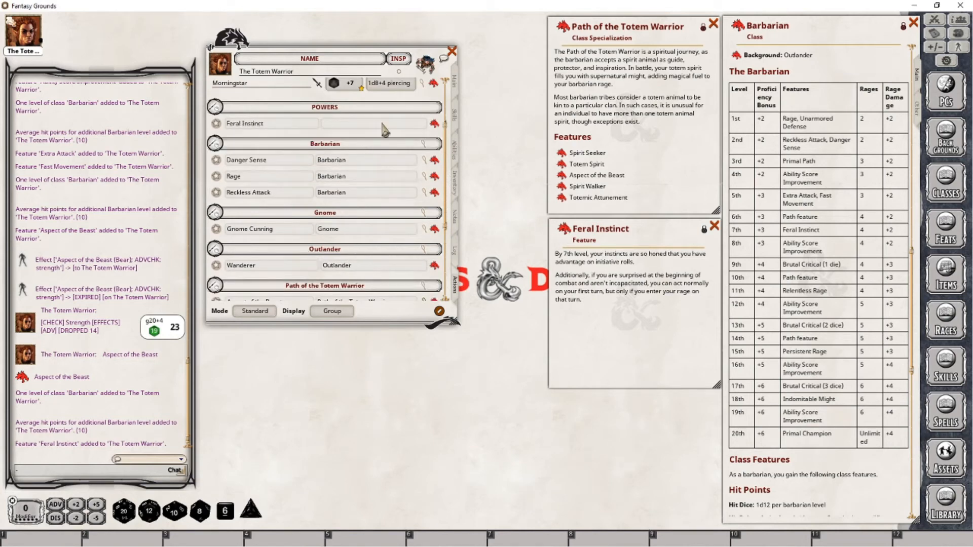
pyautogui.click(339, 124)
pyautogui.write('Barba')
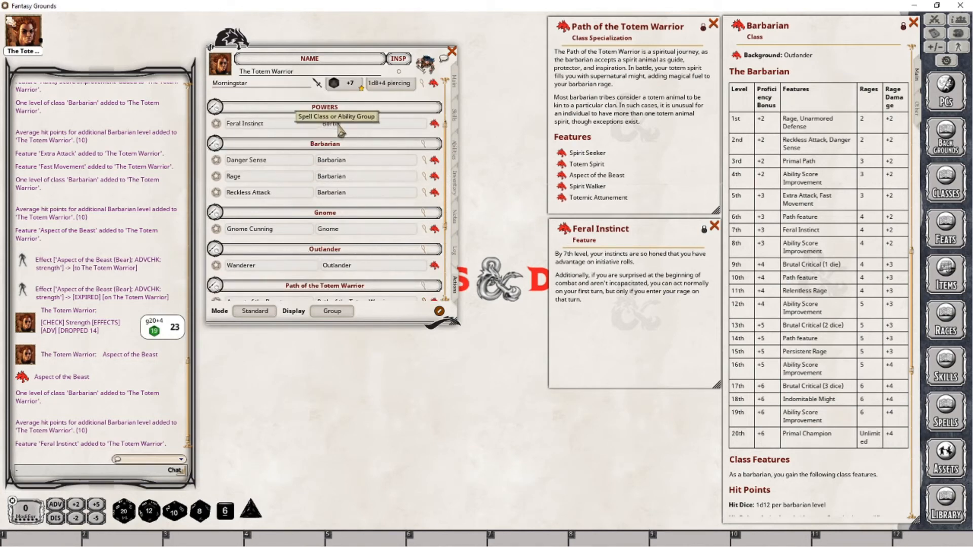
pyautogui.write('rian')
pyautogui.press('Return')
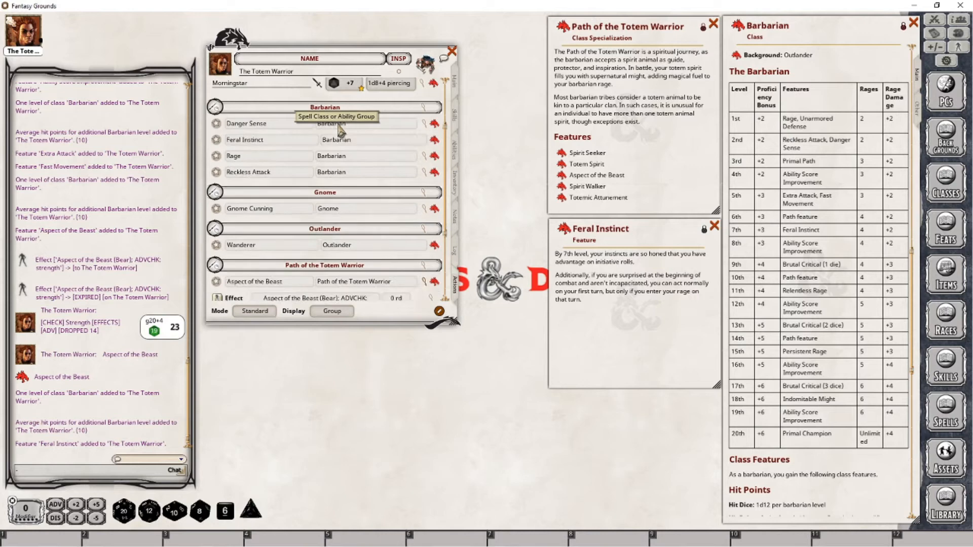
# Step: Add an effect action to the Feral Instinct power with the description "Feral Instinct; ADVINIT" and targeting set to Self
pyautogui.rightClick(266, 136)
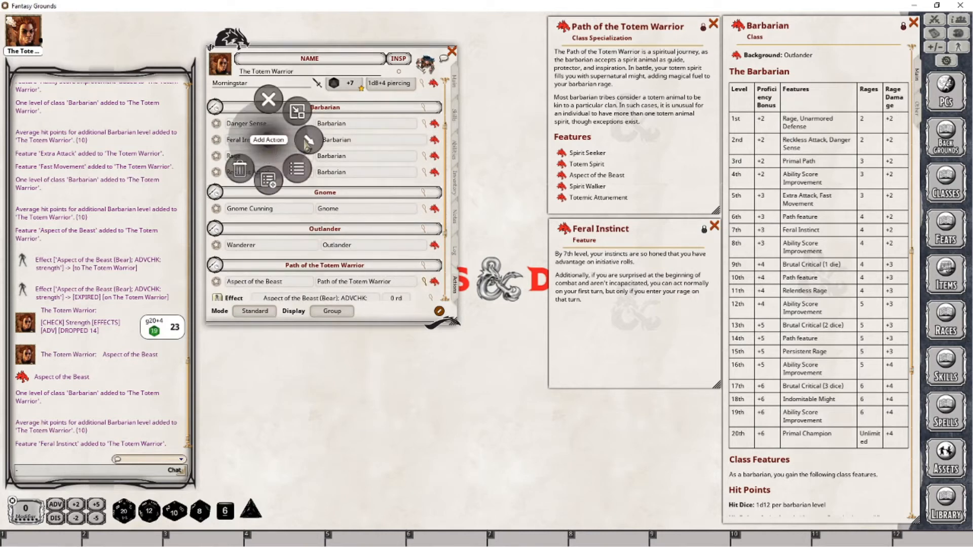
pyautogui.click(303, 174)
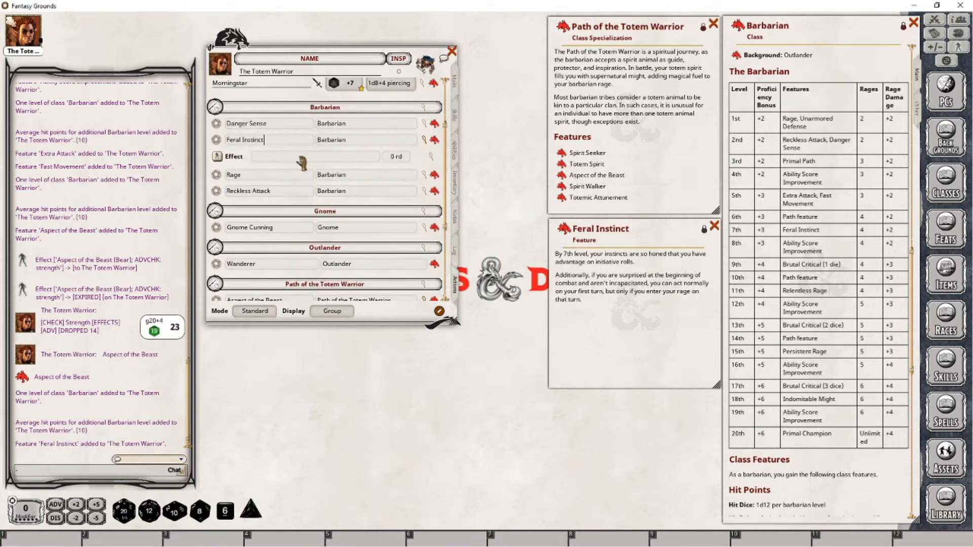
pyautogui.click(433, 156)
pyautogui.moveTo(485, 231); pyautogui.dragTo(461, 379)
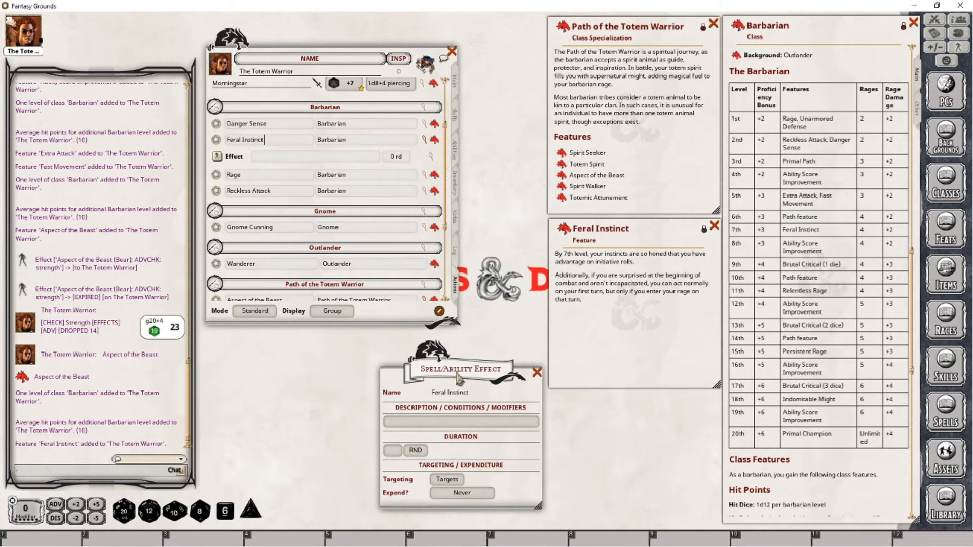
pyautogui.click(433, 422)
pyautogui.write('Feral Ins')
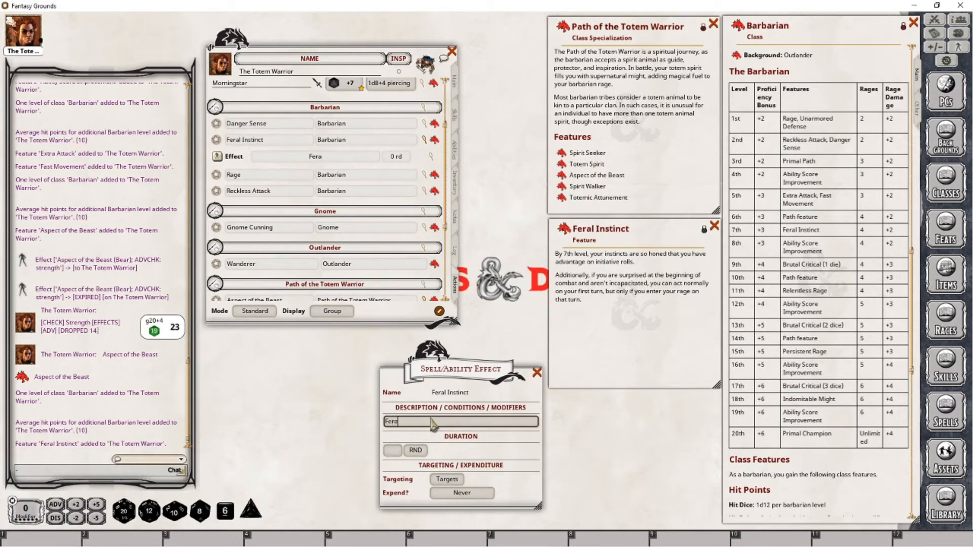
pyautogui.write('tinct; ADVINI')
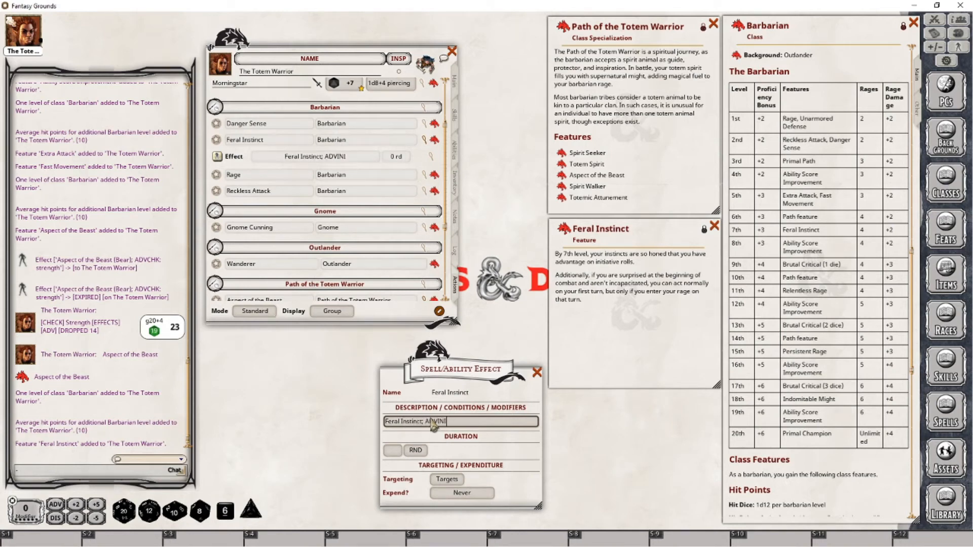
pyautogui.write('T')
pyautogui.click(434, 477)
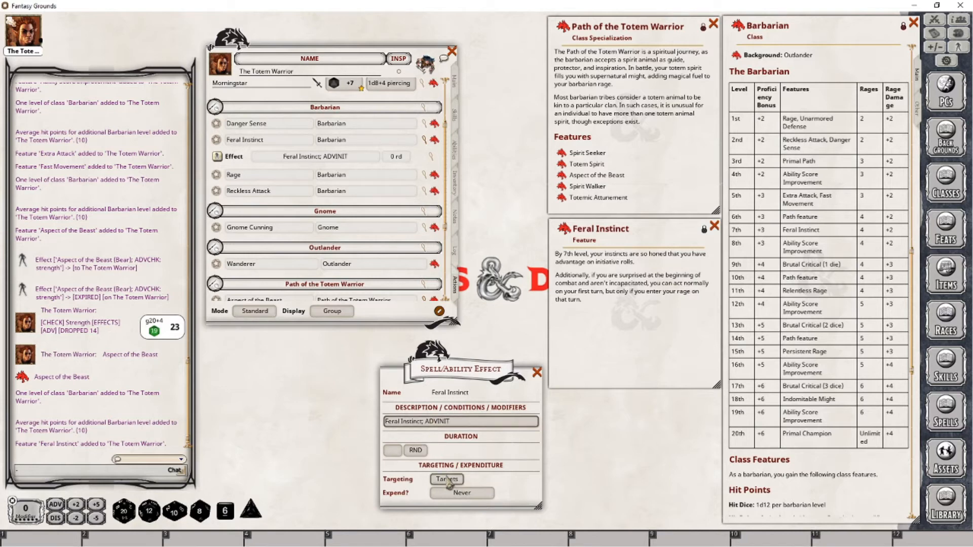
pyautogui.click(537, 372)
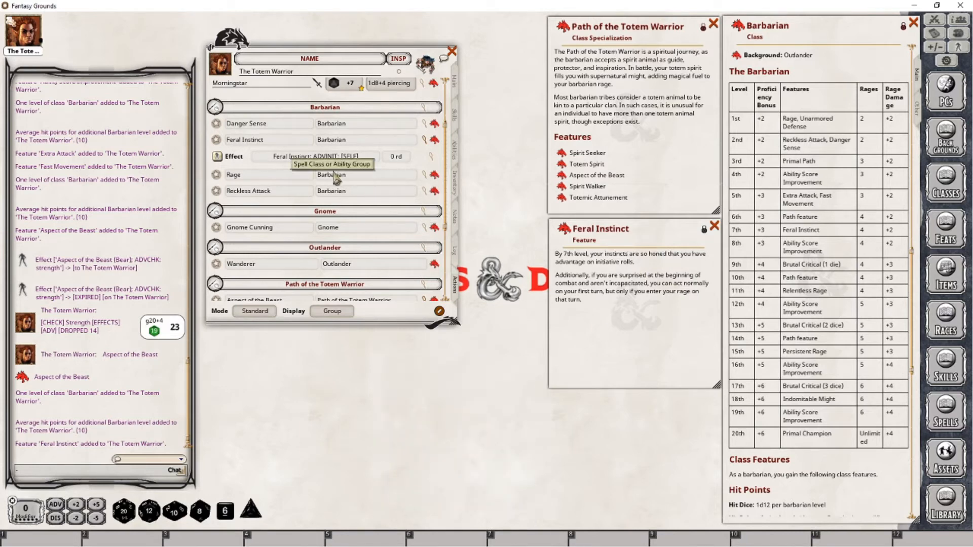
# Step: Apply the Feral Instinct effect to The Totem Warrior in the combat tracker, and test it with an initiative roll
pyautogui.click(935, 19)
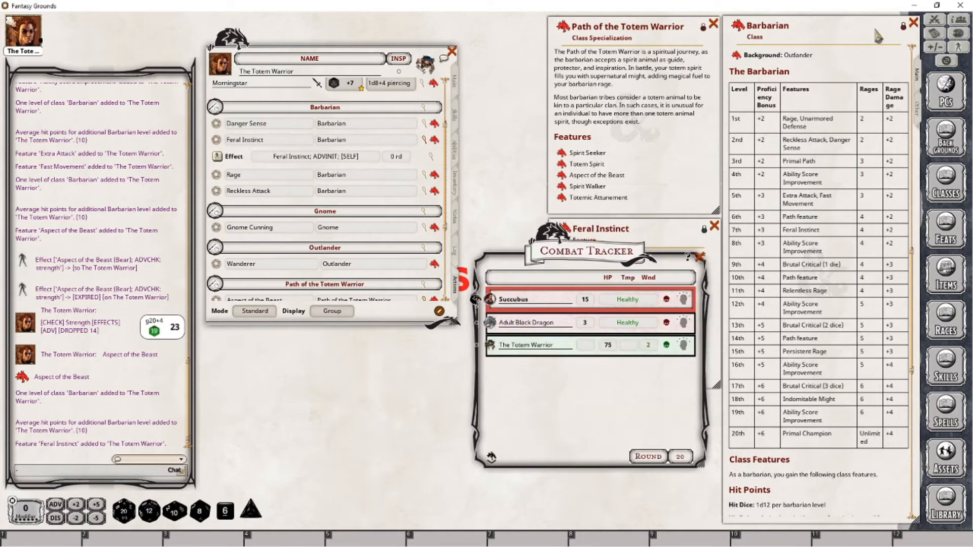
pyautogui.moveTo(557, 252); pyautogui.dragTo(488, 291)
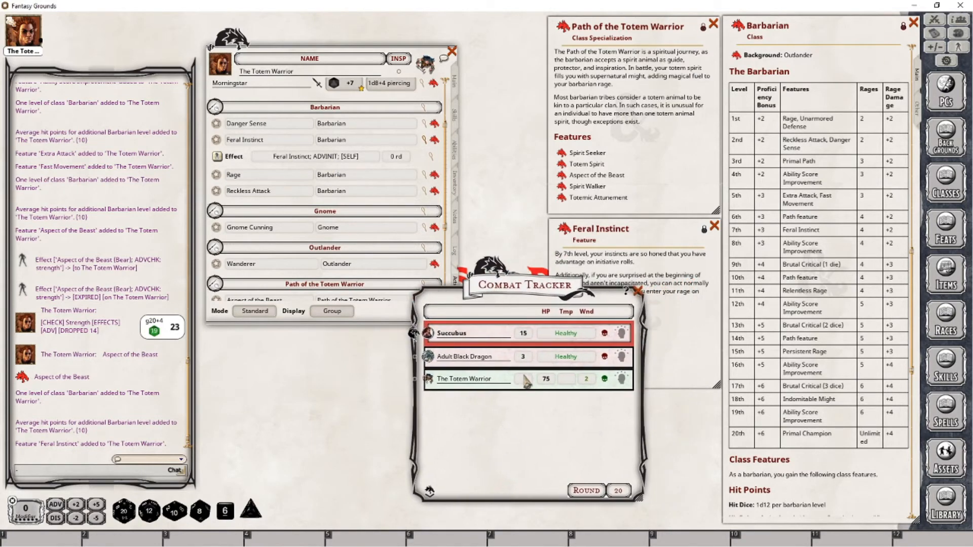
pyautogui.moveTo(243, 157); pyautogui.dragTo(502, 380)
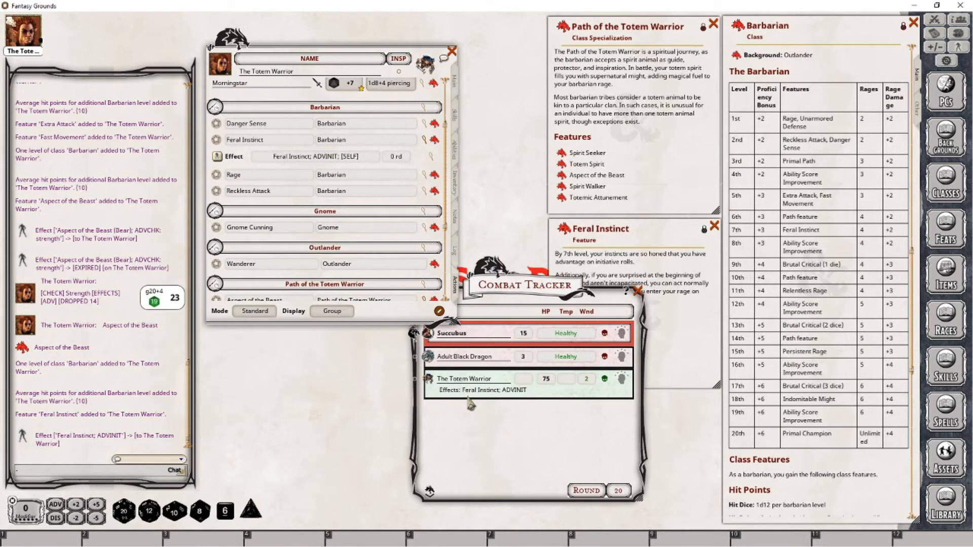
pyautogui.click(455, 82)
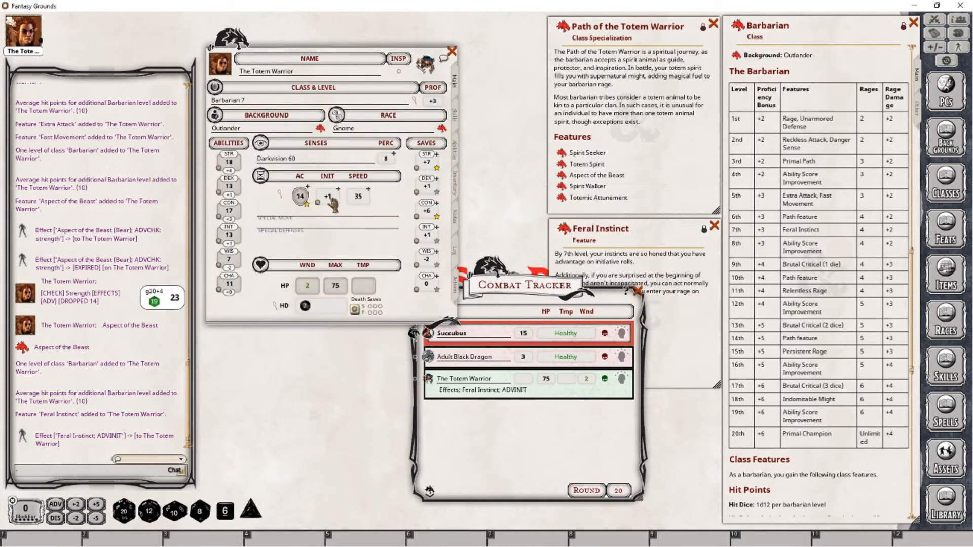
pyautogui.doubleClick(320, 203)
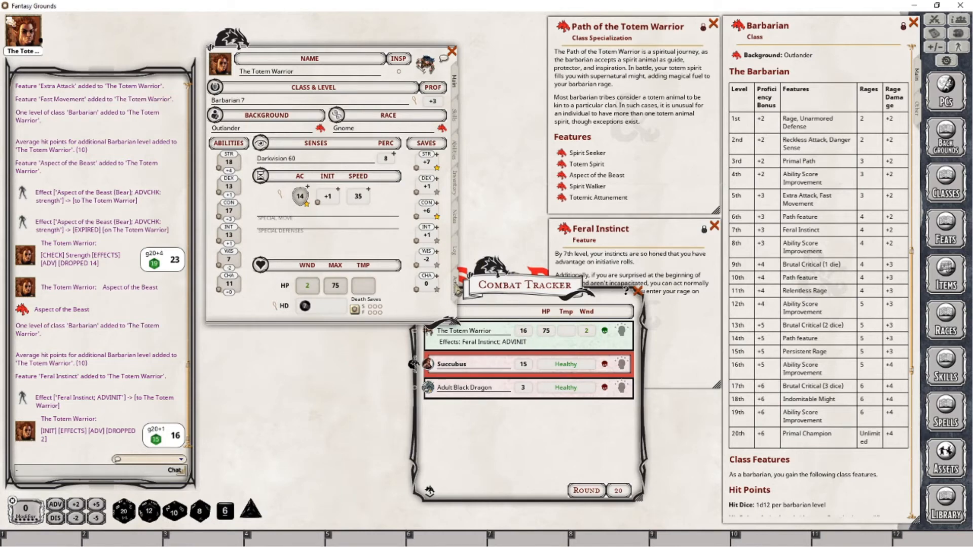
pyautogui.click(454, 284)
pyautogui.moveTo(519, 286); pyautogui.dragTo(576, 319)
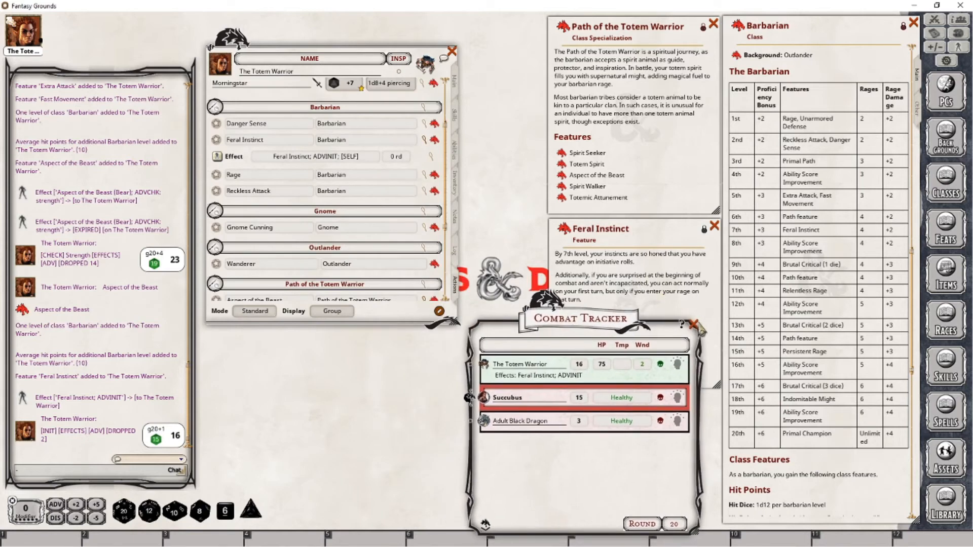
pyautogui.click(694, 324)
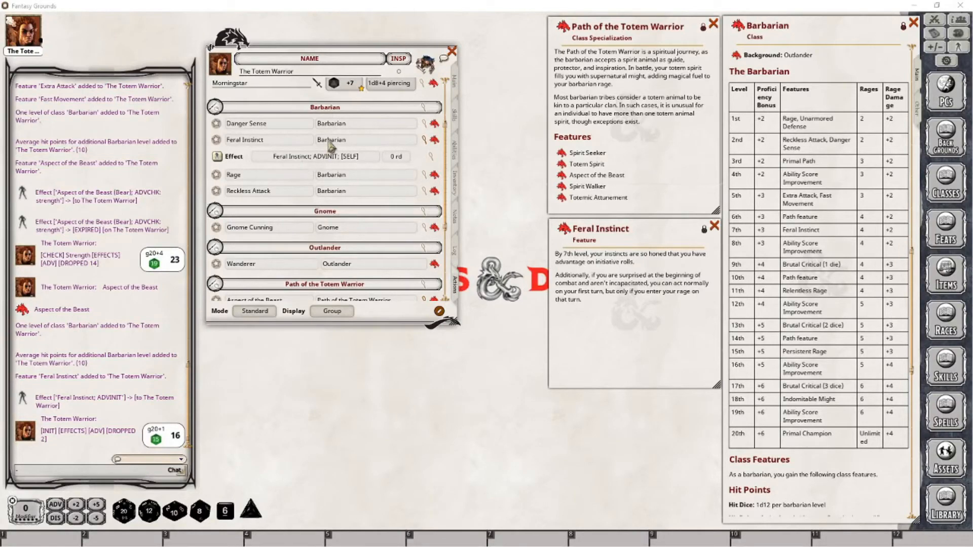
# Step: Post the Feral Instinct power and a link to its description in the chat, and close the feature's description
pyautogui.click(217, 139)
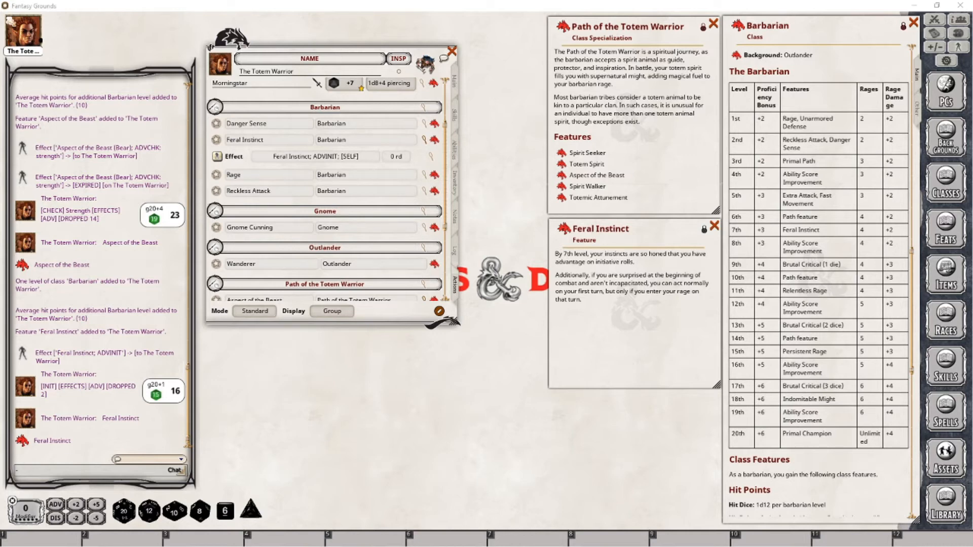
pyautogui.click(714, 226)
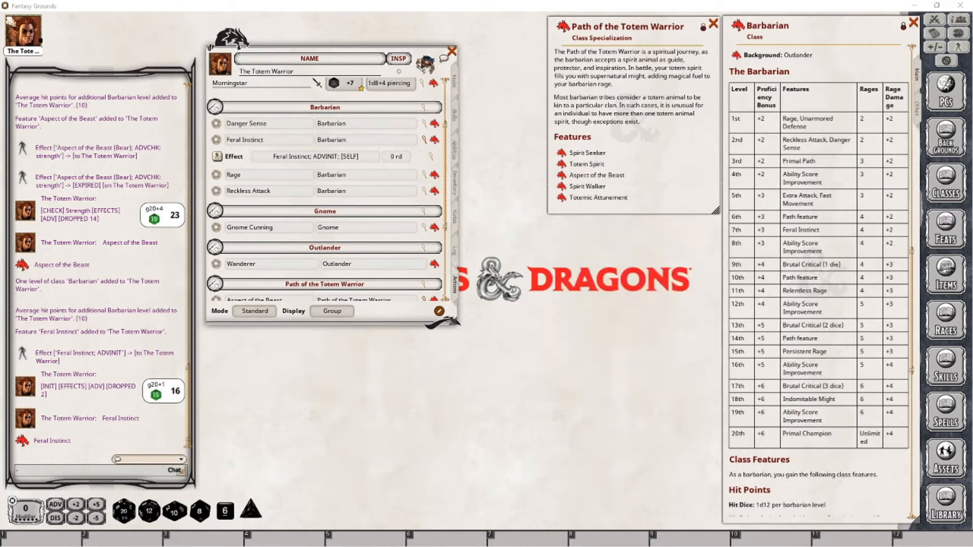
# Step: Add the eighth and ninth levels of Barbarian, raising Strength to 19 and Constitution to 18 and adjusting the maximum hit points
pyautogui.click(454, 87)
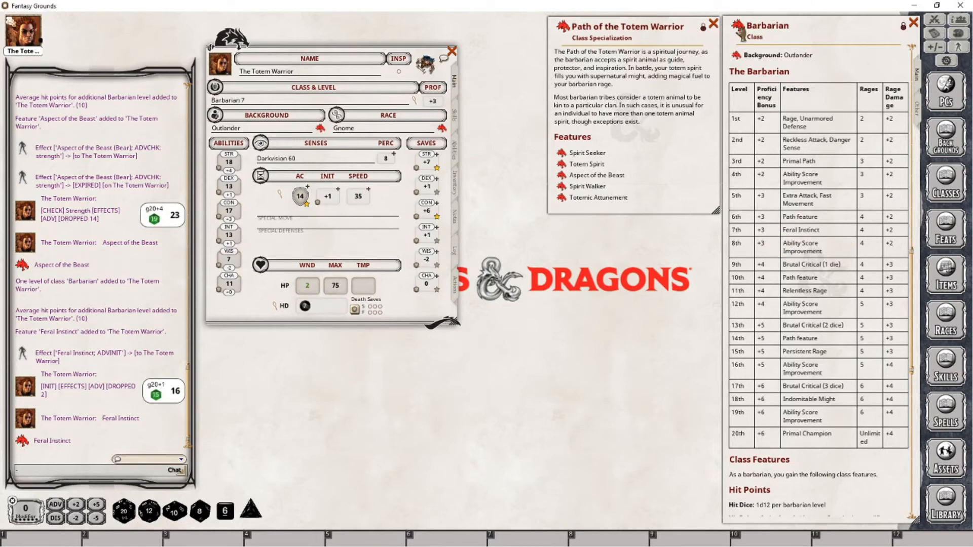
pyautogui.moveTo(741, 32); pyautogui.dragTo(245, 107)
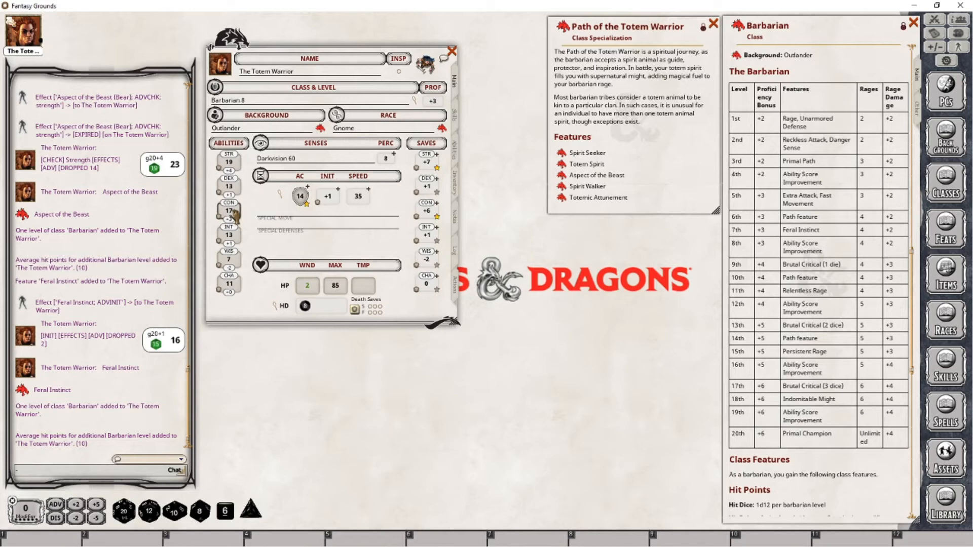
pyautogui.scroll(1, 235, 216)
pyautogui.click(336, 286)
pyautogui.moveTo(736, 26); pyautogui.dragTo(249, 104)
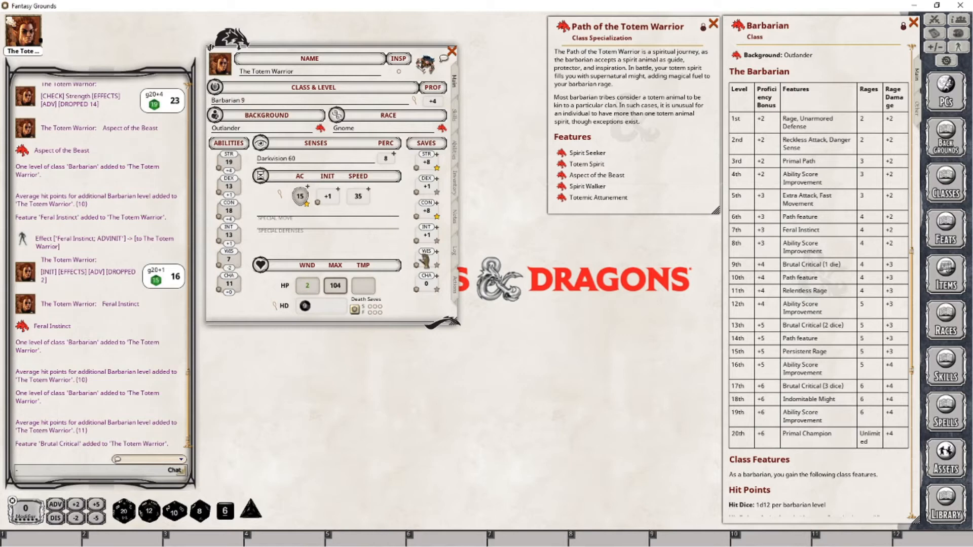
# Step: Collapse the Feral Instinct power's actions and set the melee damage bonus in the Rage effect to 3
pyautogui.click(456, 285)
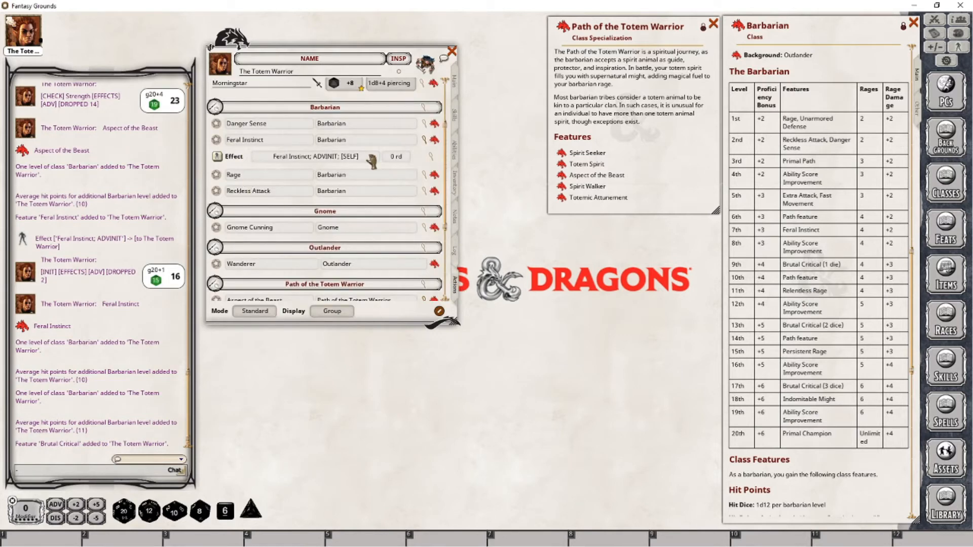
pyautogui.click(424, 140)
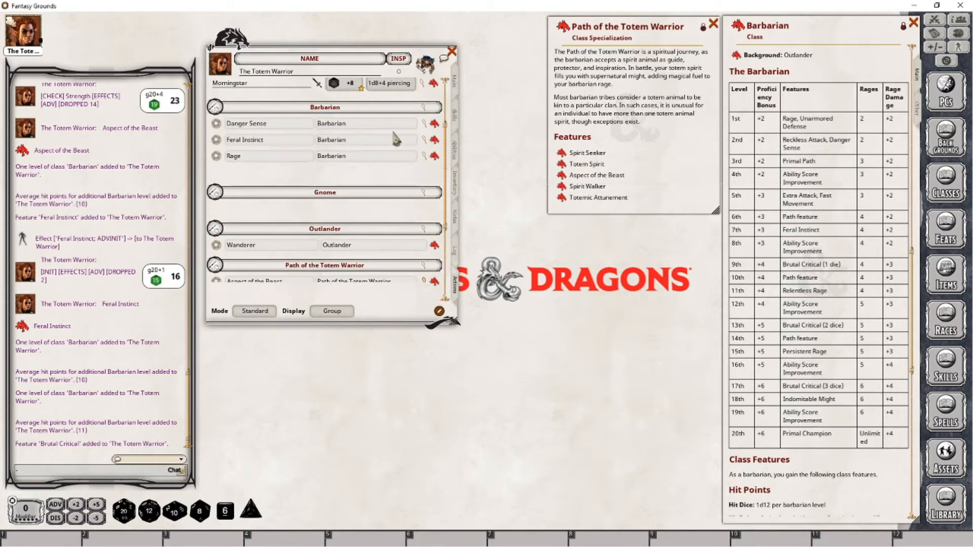
pyautogui.click(424, 156)
pyautogui.click(430, 172)
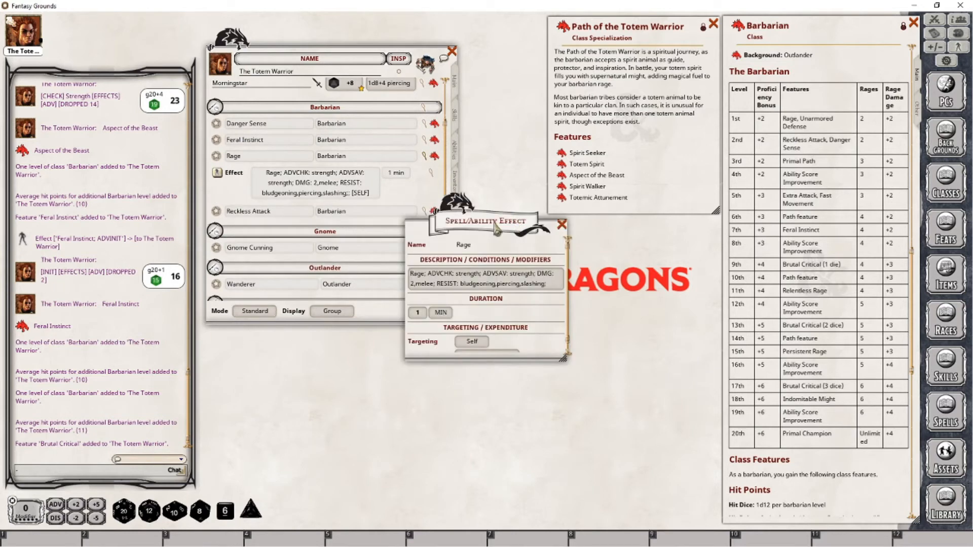
pyautogui.moveTo(497, 230); pyautogui.dragTo(556, 272)
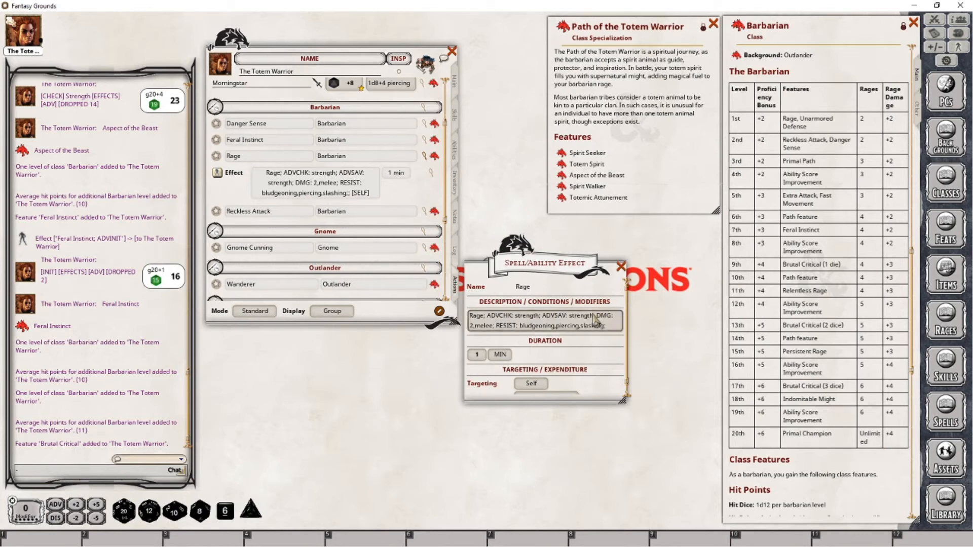
pyautogui.click(474, 328)
pyautogui.press('BackSpace')
pyautogui.write('3')
pyautogui.click(621, 266)
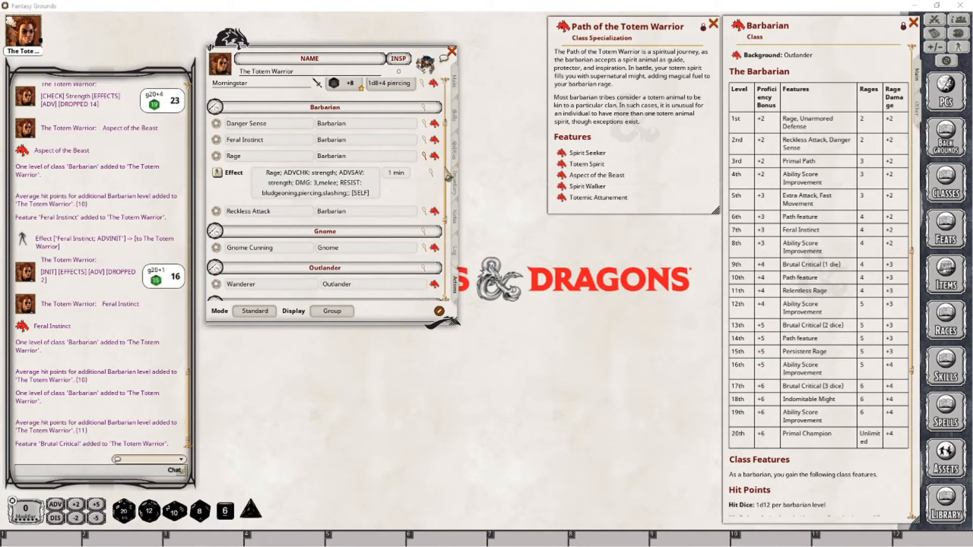
# Step: Consult the Brutal Critical feature's description and set the character's extra critical dice for melee weapons to 1
pyautogui.scroll(3, 449, 135)
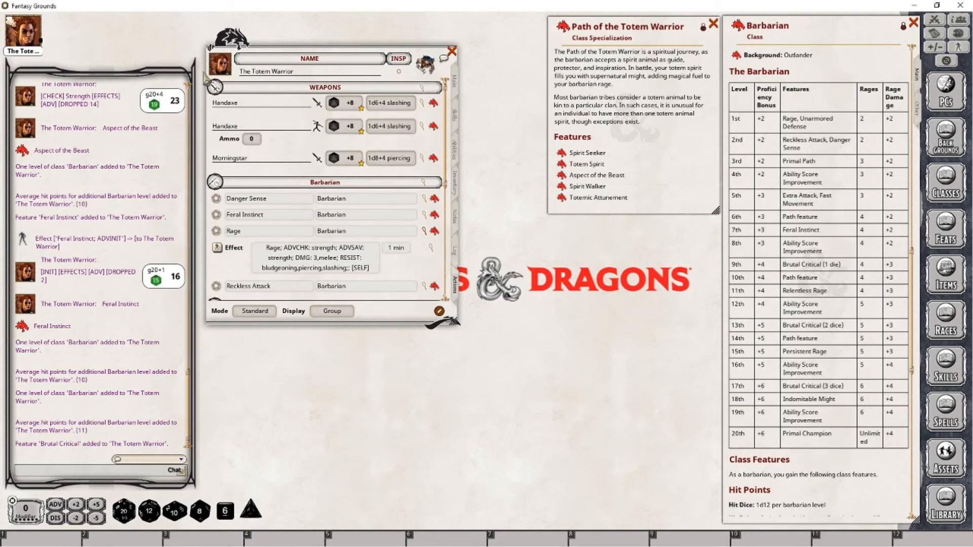
pyautogui.click(424, 93)
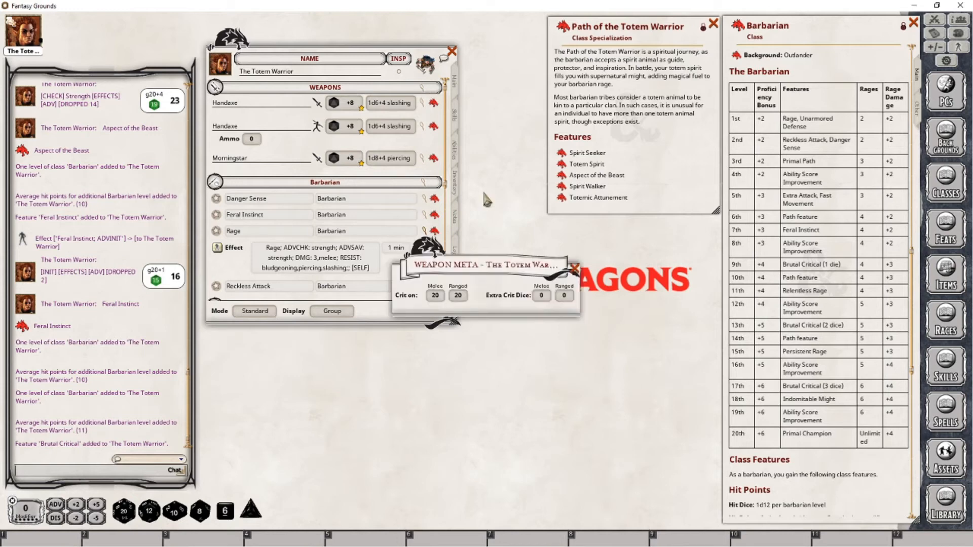
pyautogui.moveTo(479, 266); pyautogui.dragTo(378, 366)
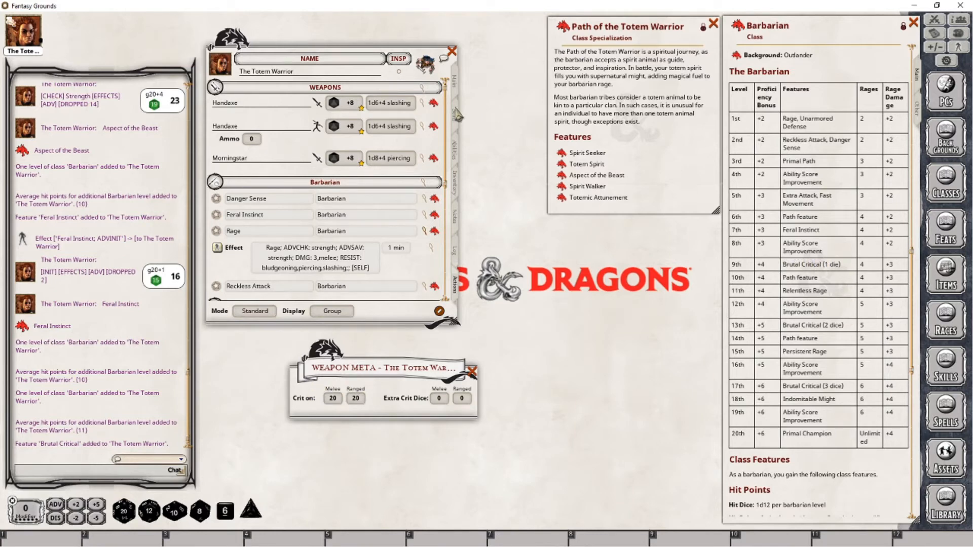
pyautogui.click(455, 152)
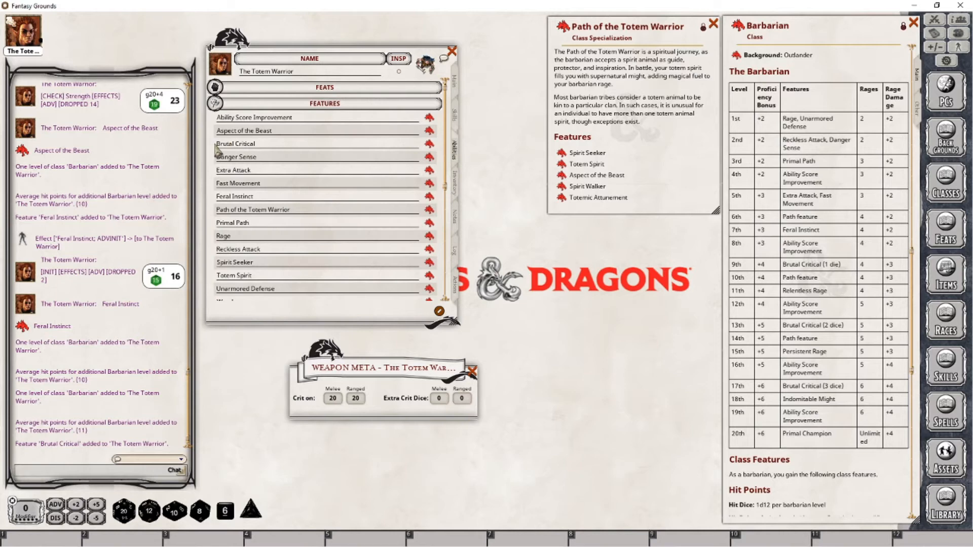
pyautogui.click(430, 145)
pyautogui.moveTo(516, 217); pyautogui.dragTo(635, 257)
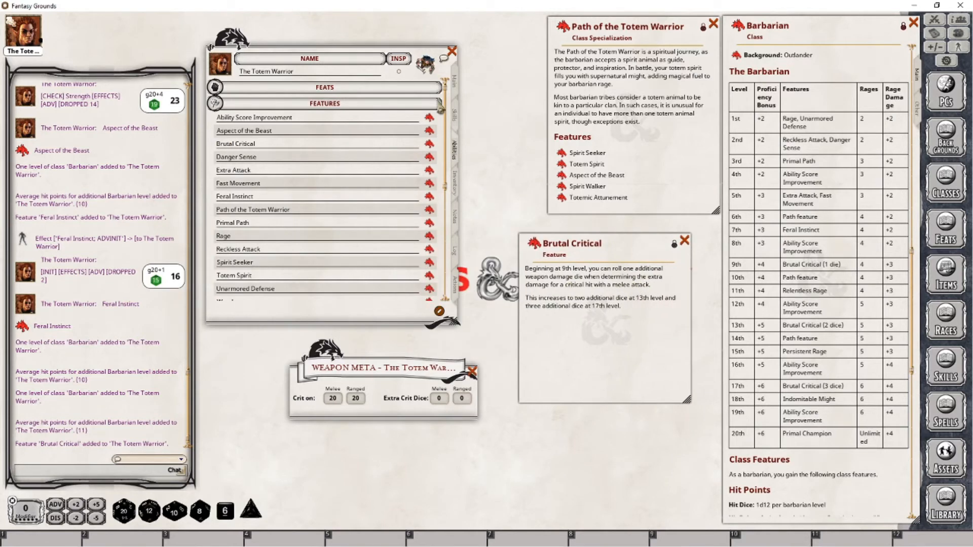
pyautogui.click(457, 83)
pyautogui.click(459, 297)
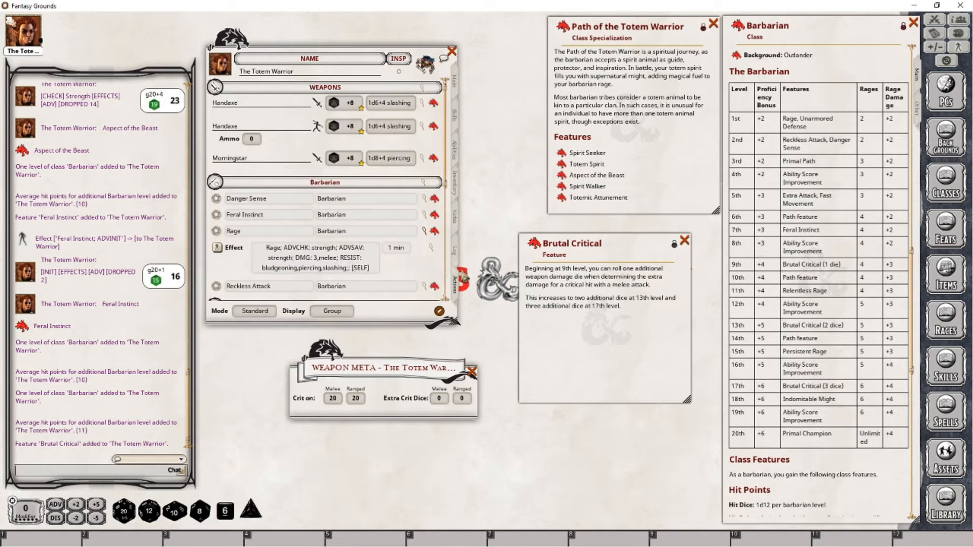
pyautogui.moveTo(578, 243); pyautogui.dragTo(606, 229)
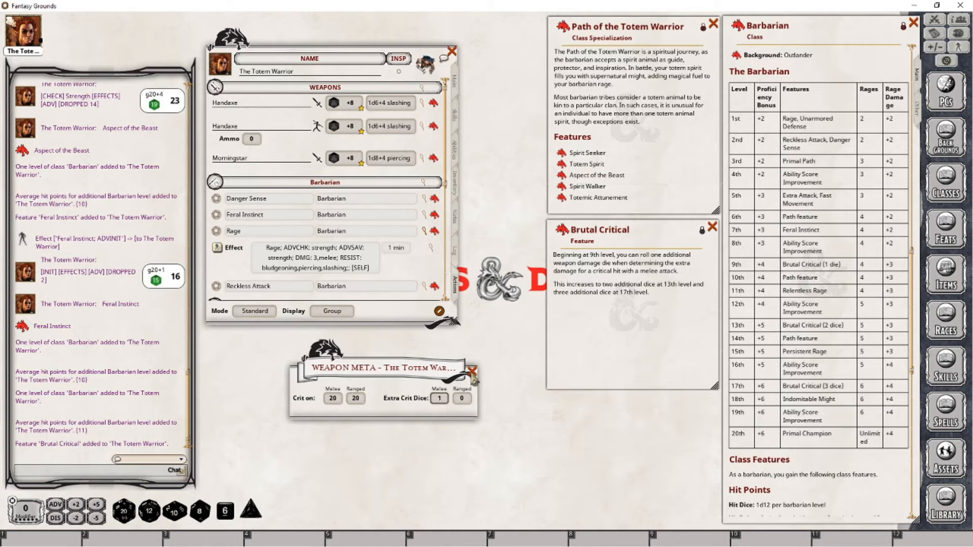
pyautogui.click(472, 371)
pyautogui.click(712, 227)
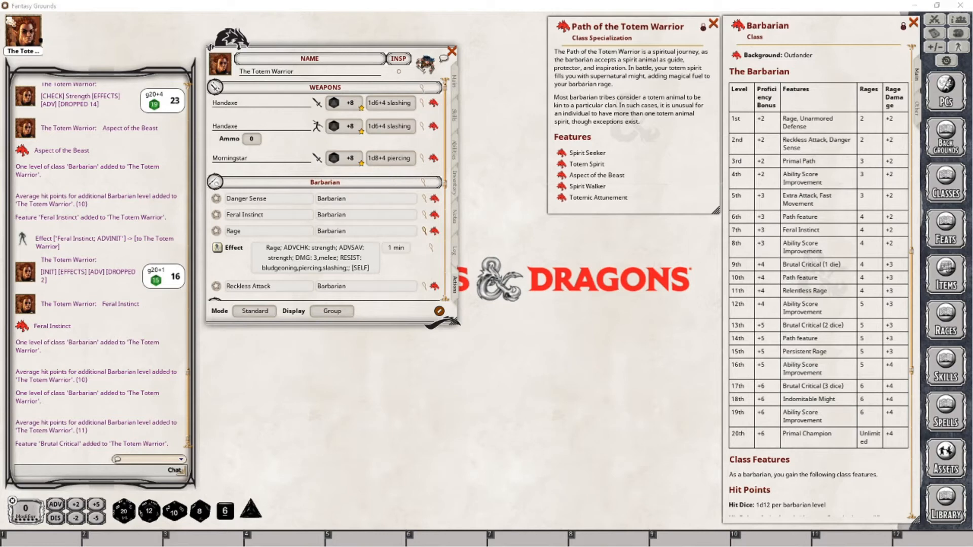
# Step: Open the Spirit Walker feature's description and add a tenth level of Barbarian to the character
pyautogui.click(456, 81)
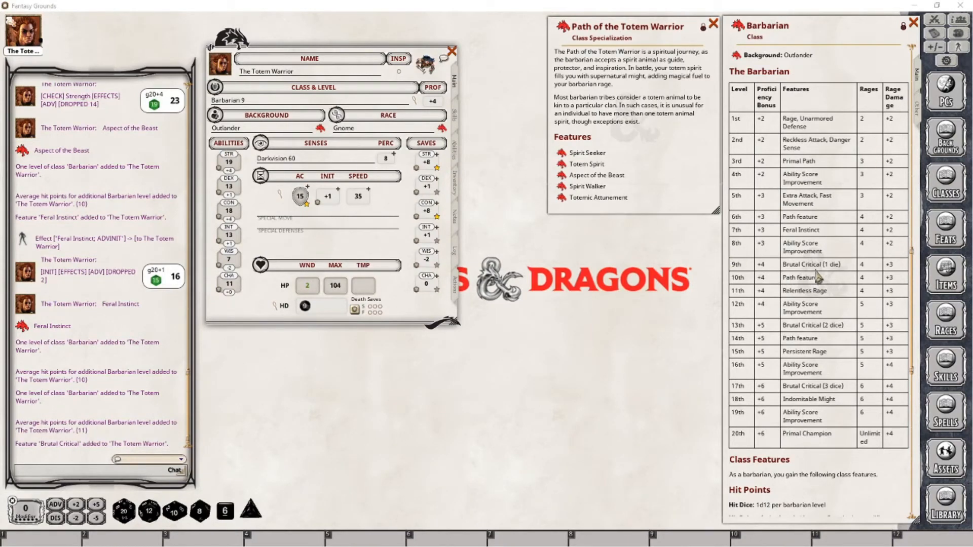
pyautogui.click(562, 186)
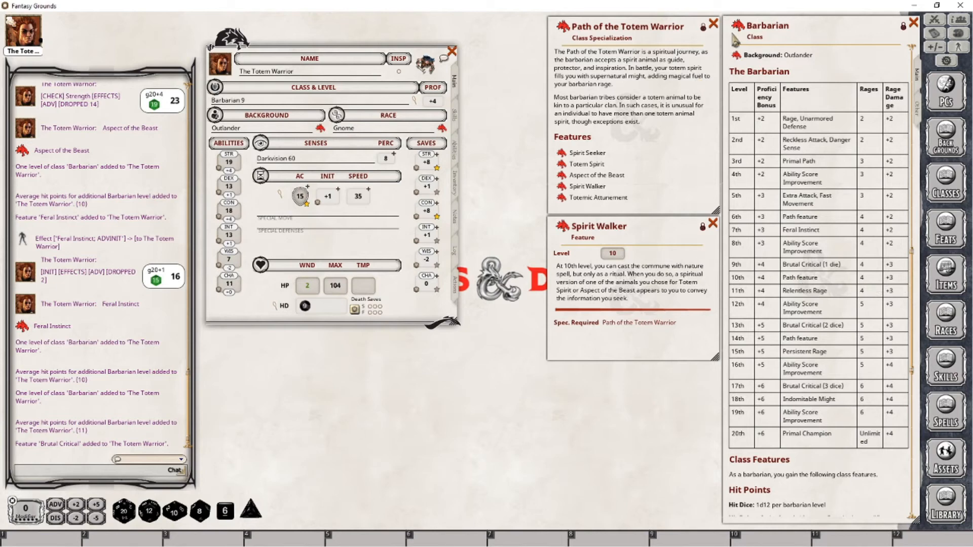
pyautogui.moveTo(737, 27); pyautogui.dragTo(263, 104)
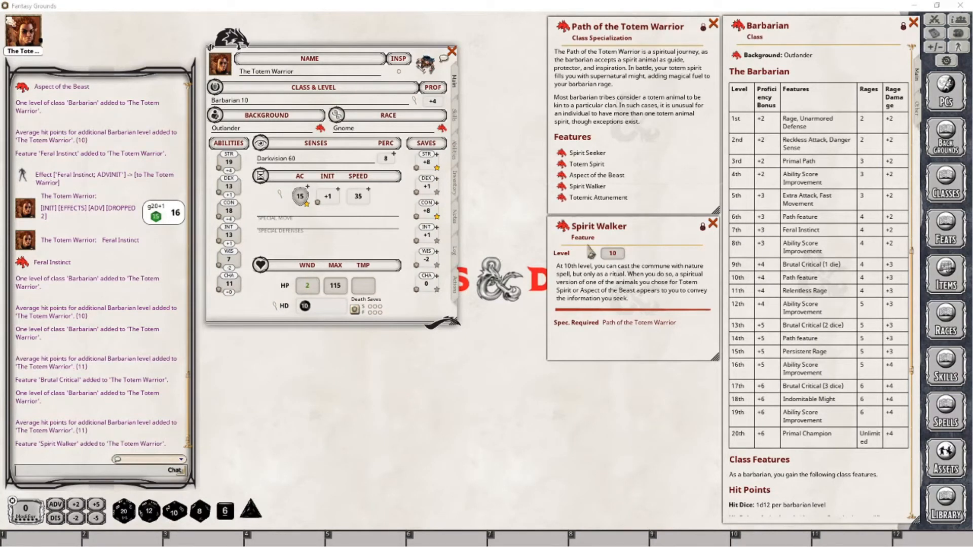
# Step: Open the spell library and collapse the level 1 and level 2 spell groups in the character's actions
pyautogui.click(456, 294)
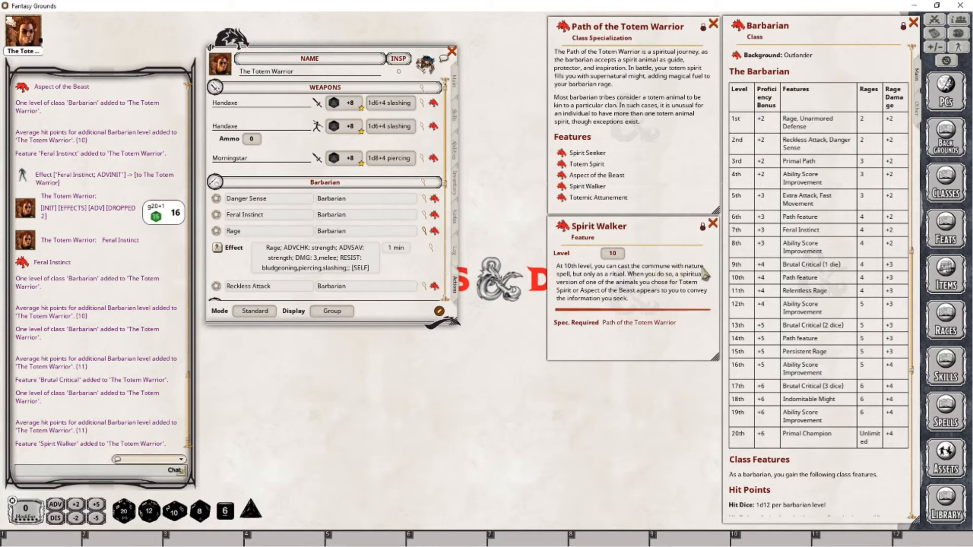
pyautogui.click(946, 416)
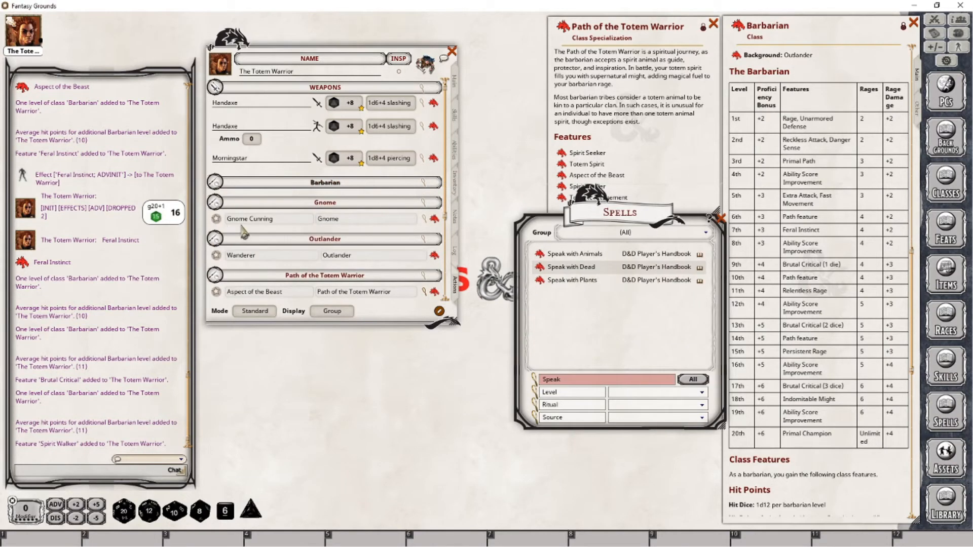
pyautogui.scroll(-5, 245, 233)
pyautogui.click(215, 270)
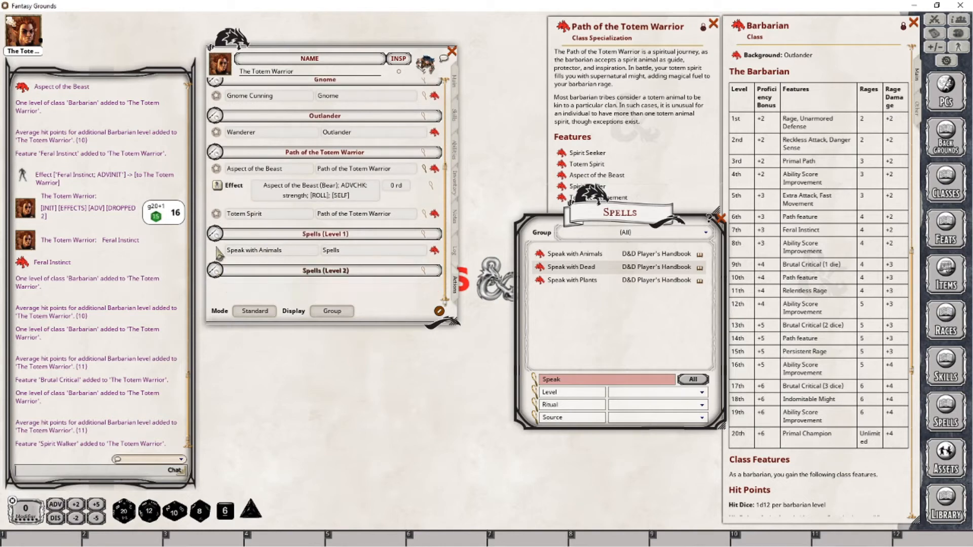
pyautogui.click(215, 235)
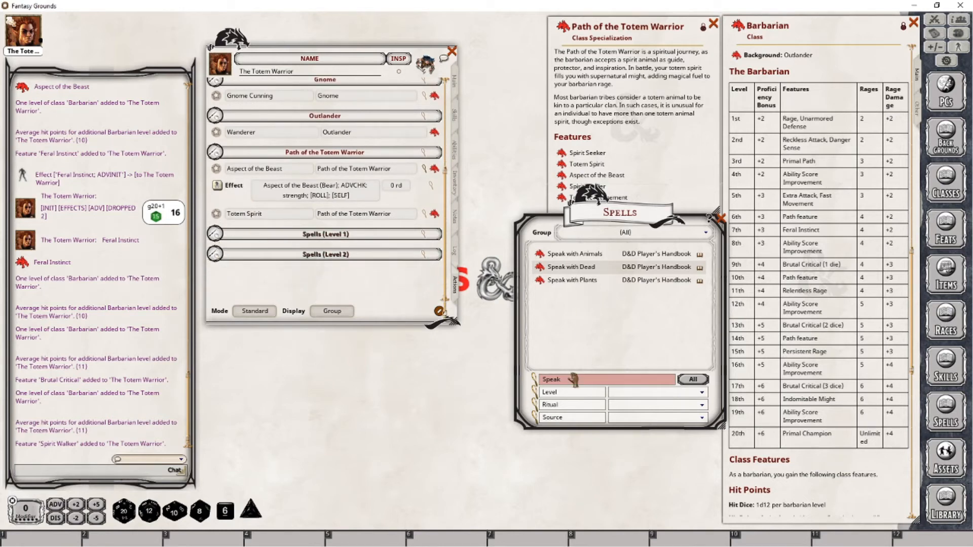
# Step: Search the spell library for "commune" and add Commune with Nature to the character's spells
pyautogui.moveTo(593, 210); pyautogui.dragTo(347, 257)
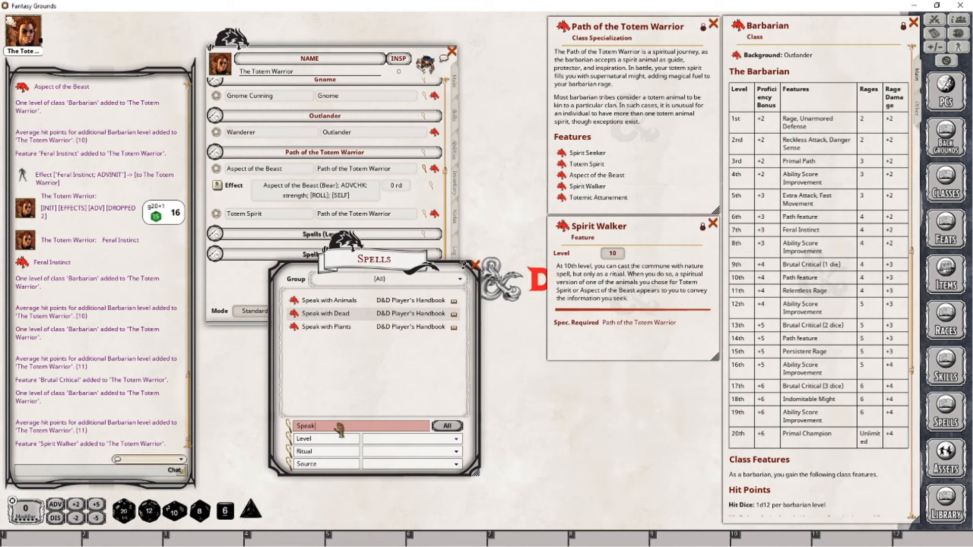
pyautogui.press('BackSpace')
pyautogui.press('BackSpace')
pyautogui.press('BackSpace')
pyautogui.press('BackSpace')
pyautogui.press('BackSpace')
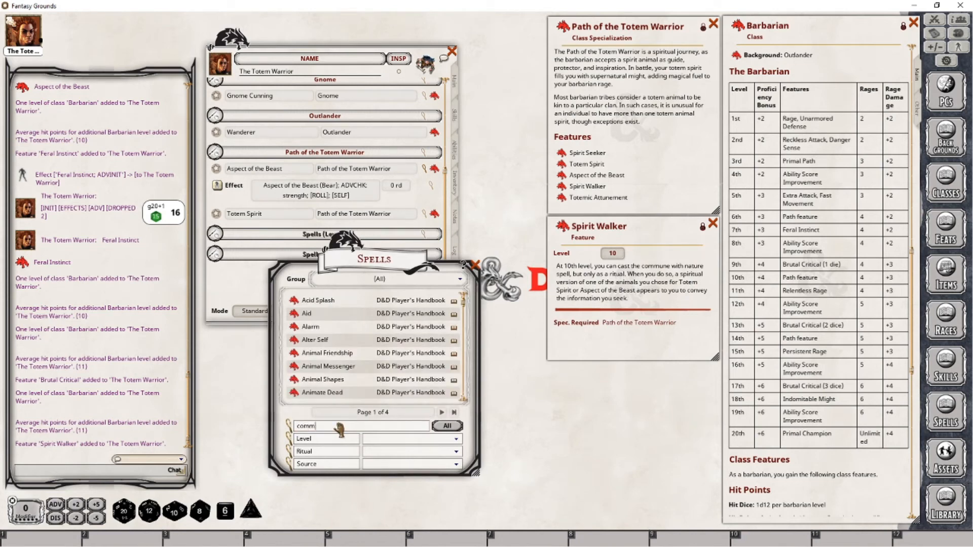
pyautogui.write('commune')
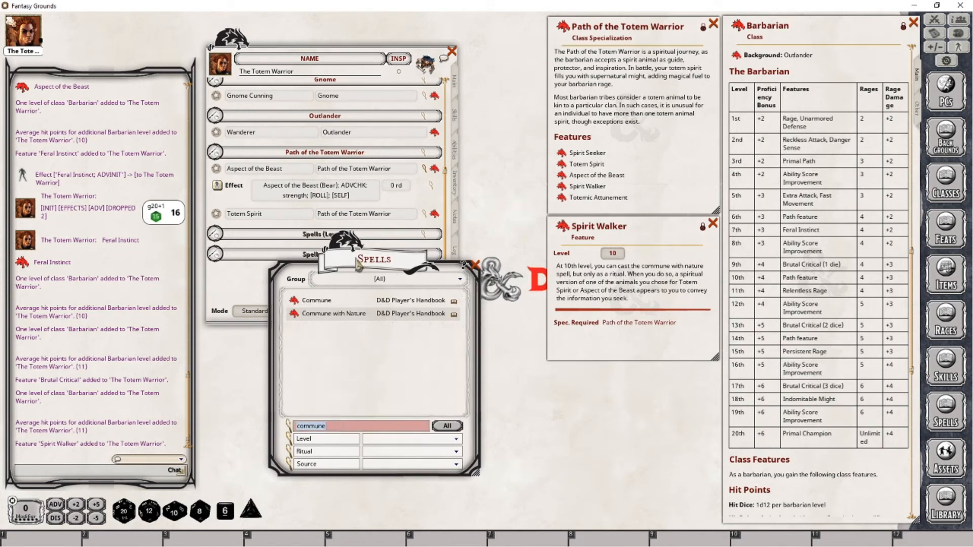
pyautogui.moveTo(354, 260); pyautogui.dragTo(558, 224)
pyautogui.moveTo(512, 278); pyautogui.dragTo(258, 289)
pyautogui.click(679, 229)
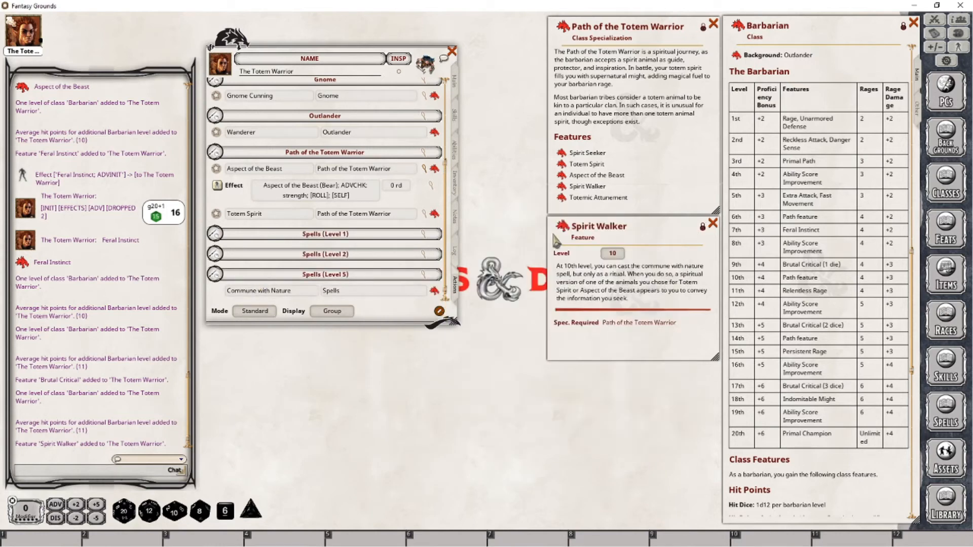
pyautogui.scroll(-1, 321, 288)
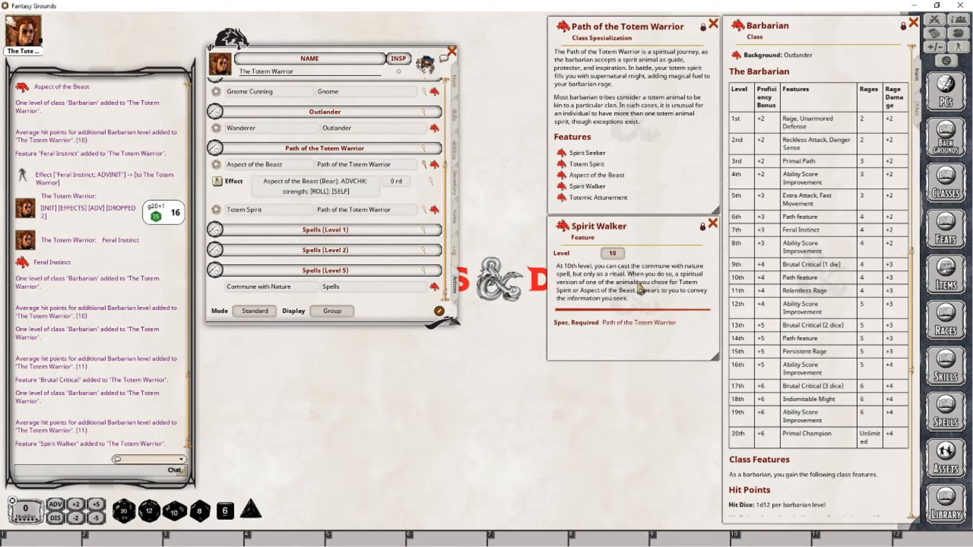
# Step: Add an eleventh level of Barbarian and open the Relentless Rage feature's description below the Path of the Totem Warrior window
pyautogui.click(458, 81)
pyautogui.click(712, 223)
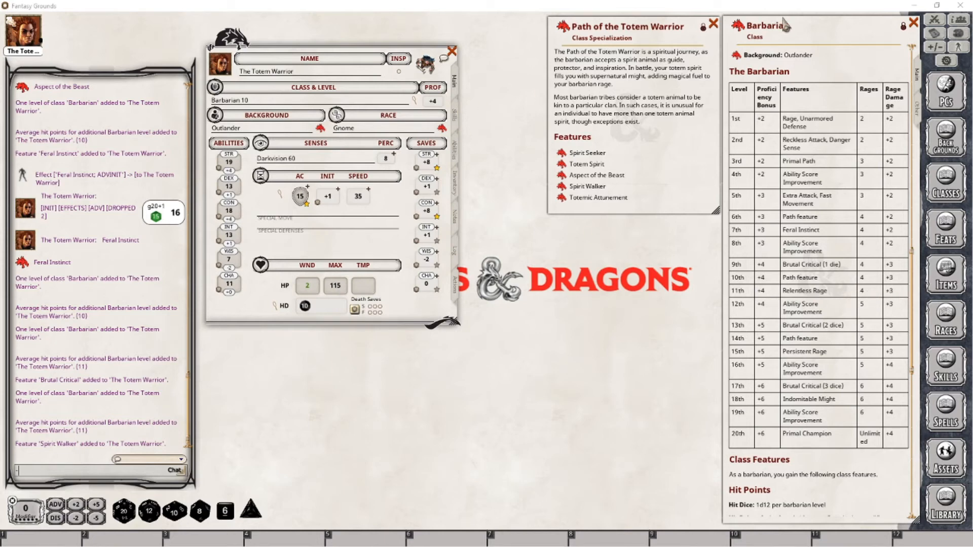
pyautogui.moveTo(740, 31); pyautogui.dragTo(252, 100)
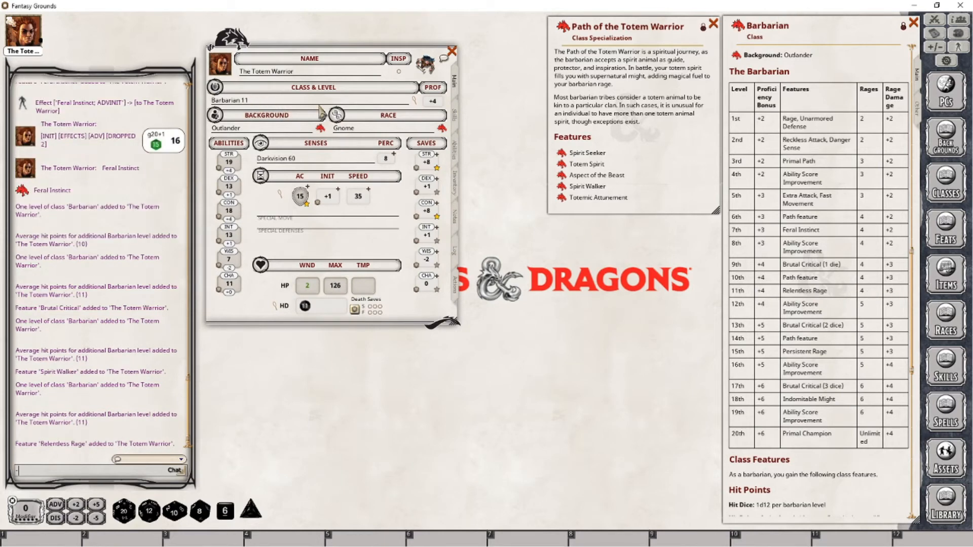
pyautogui.click(455, 152)
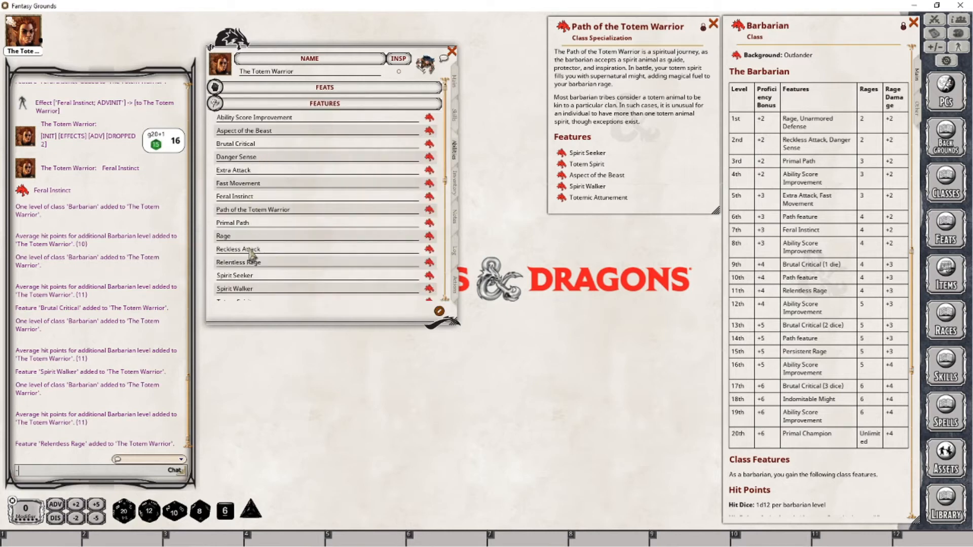
pyautogui.click(429, 262)
pyautogui.moveTo(504, 205); pyautogui.dragTo(651, 228)
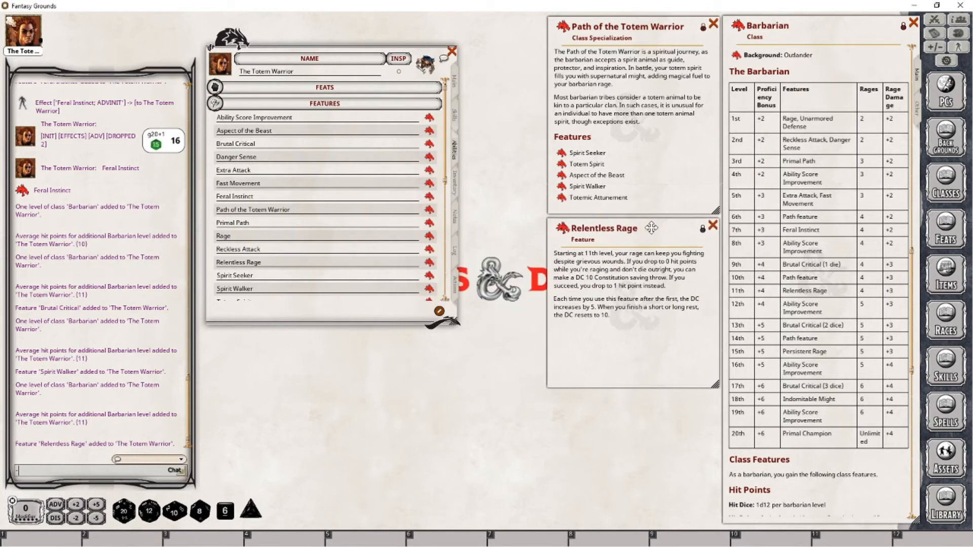
# Step: Add Relentless Rage as a power in the Barbarian group and collapse the Rage power's actions
pyautogui.click(454, 82)
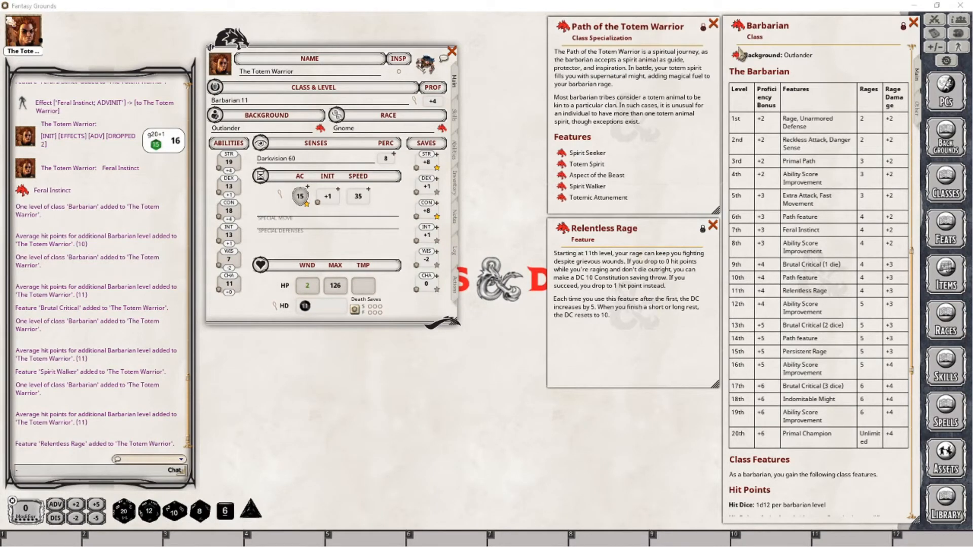
pyautogui.click(456, 288)
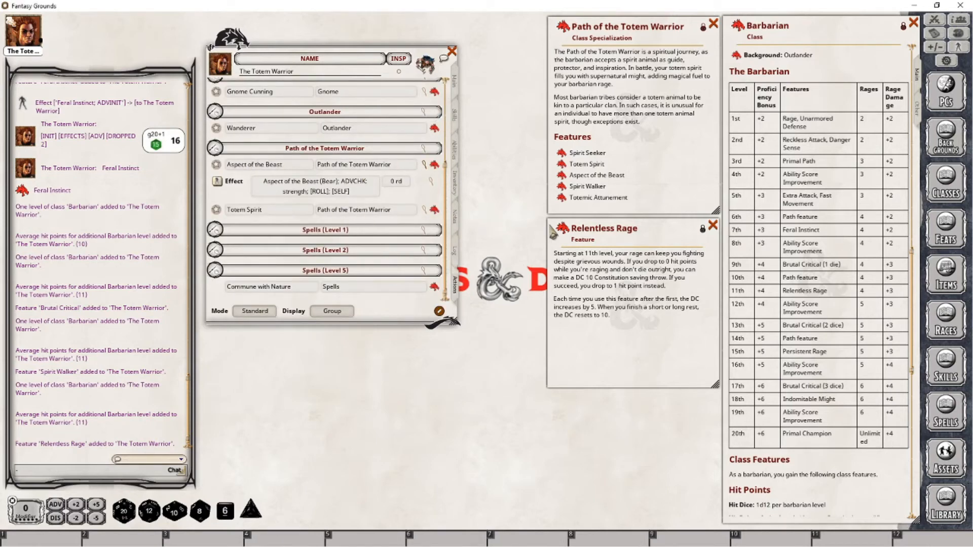
pyautogui.scroll(2, 400, 208)
pyautogui.scroll(3, 355, 111)
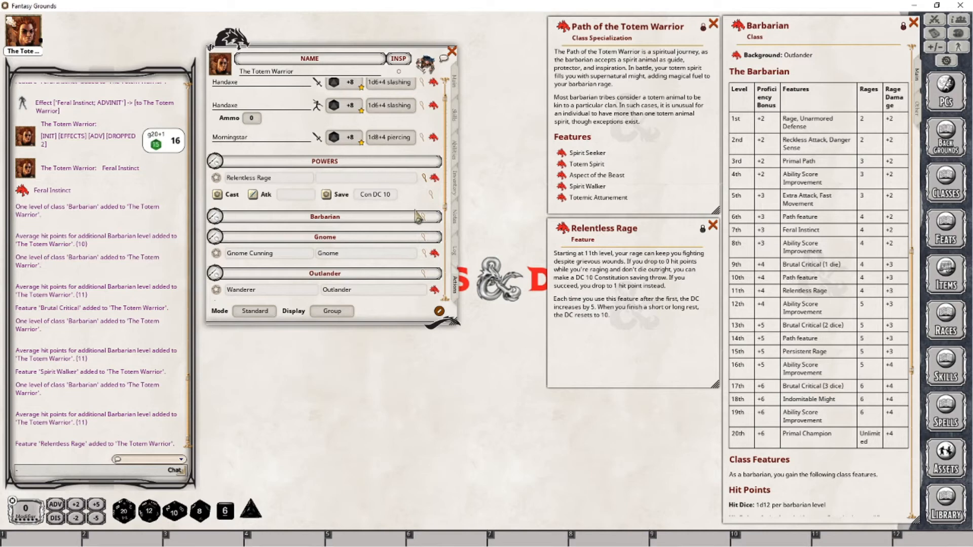
pyautogui.press('shift')
pyautogui.write('Barbarian')
pyautogui.press('Return')
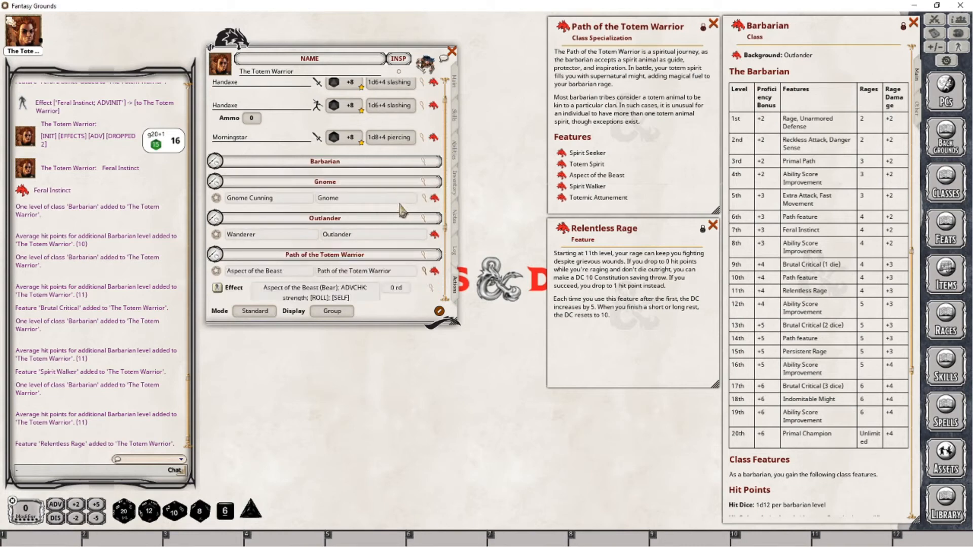
pyautogui.click(251, 164)
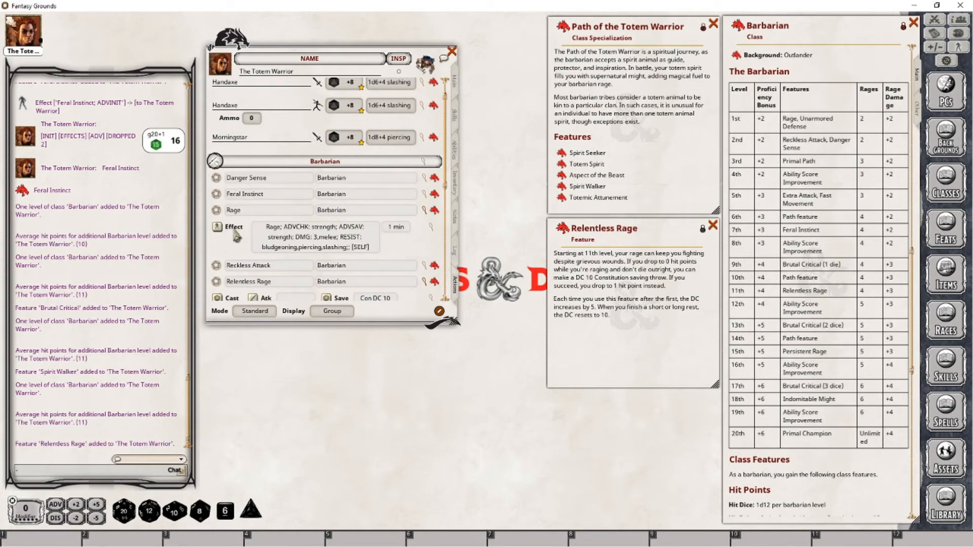
pyautogui.click(425, 210)
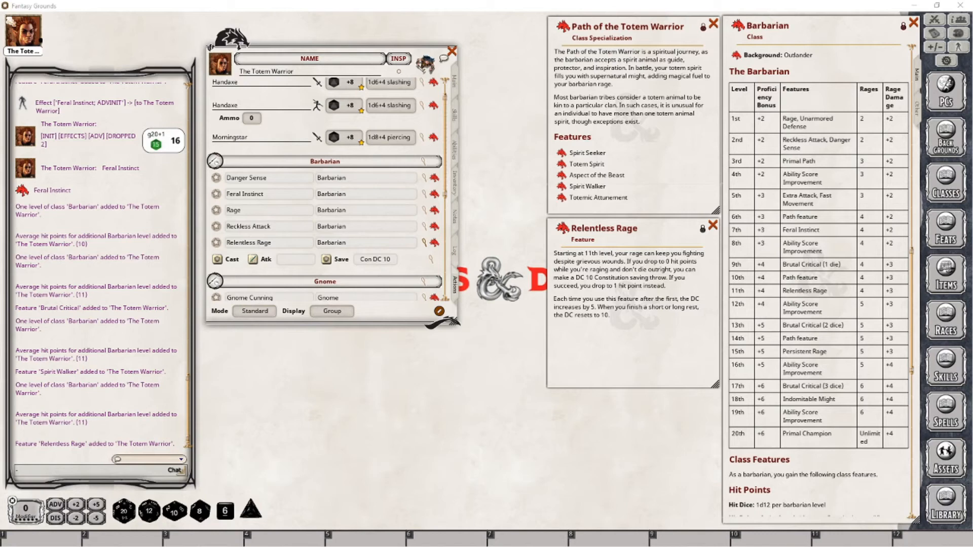
# Step: Try out the Relentless Rage save, targeting The Totem Warrior with itself in the combat tracker
pyautogui.click(327, 259)
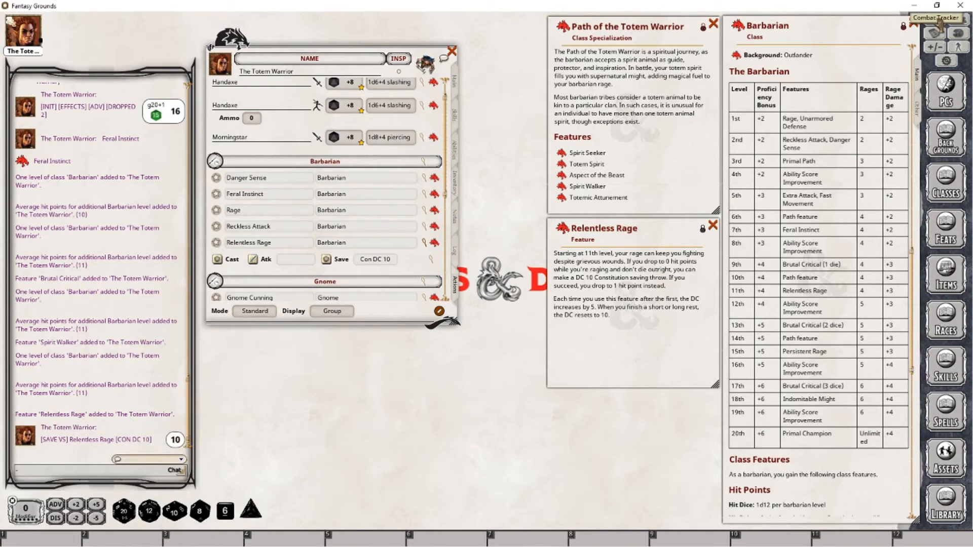
pyautogui.click(938, 21)
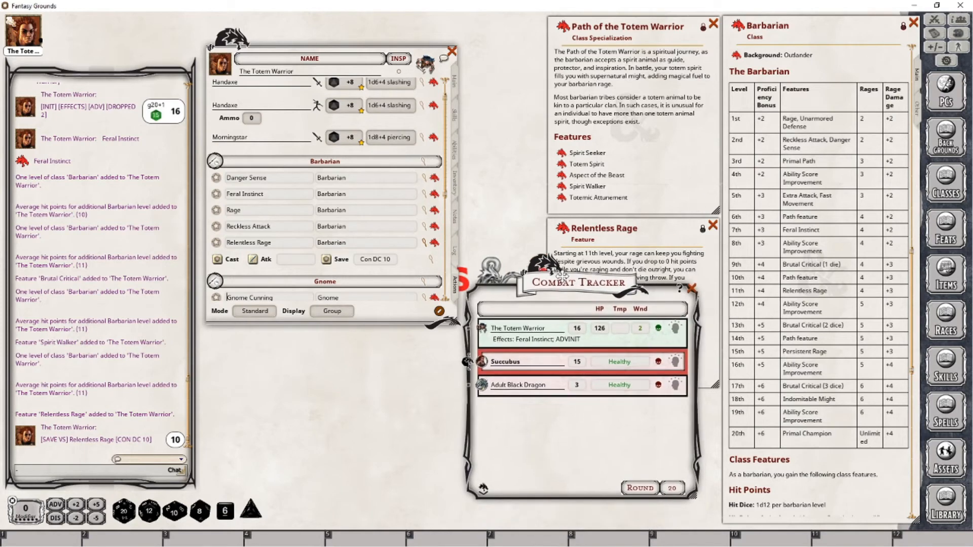
pyautogui.moveTo(564, 322); pyautogui.dragTo(562, 278)
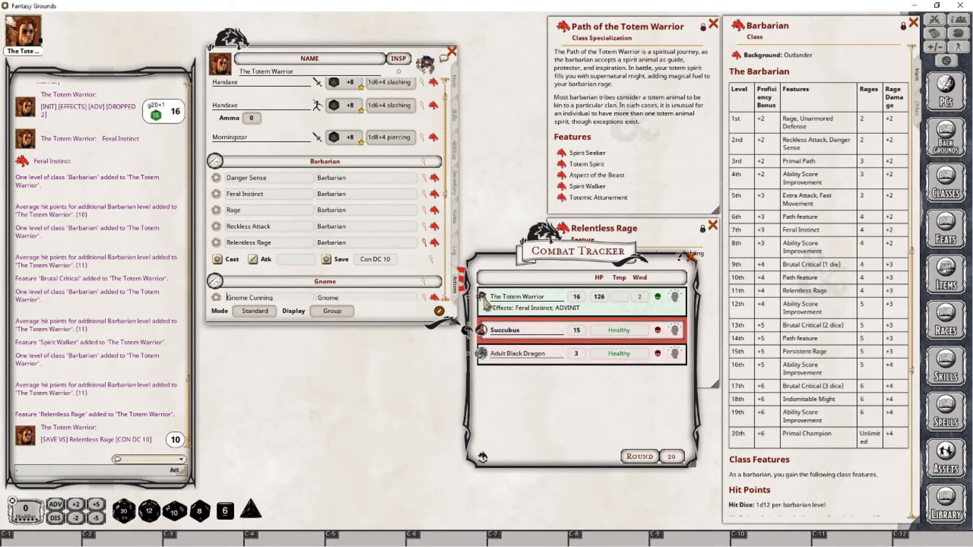
pyautogui.keyDown('ctrl'); pyautogui.click(484, 298); pyautogui.keyUp('ctrl')
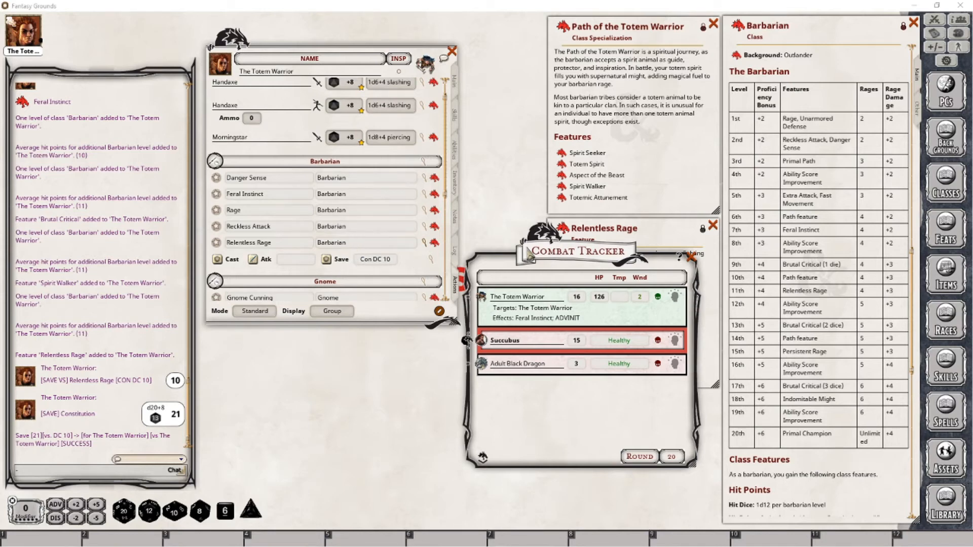
pyautogui.moveTo(538, 256); pyautogui.dragTo(567, 259)
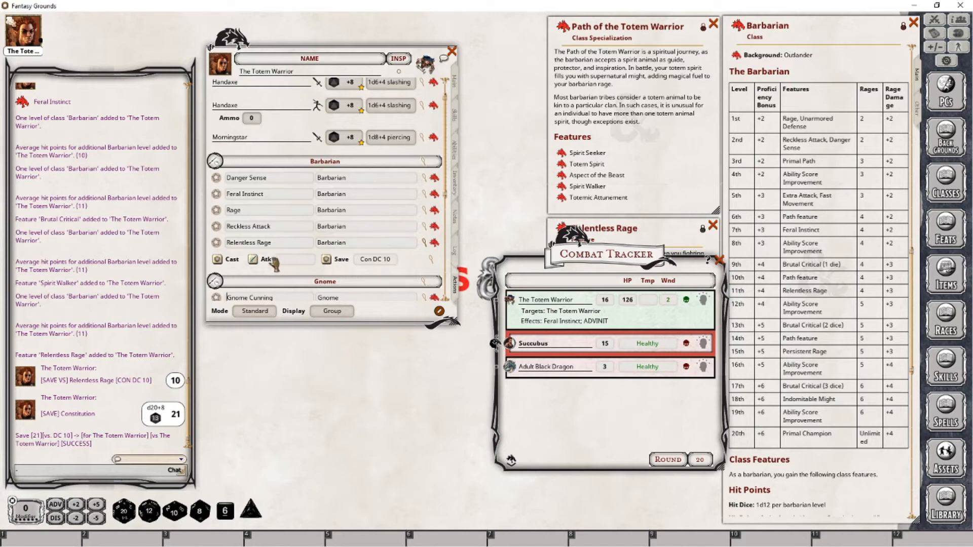
# Step: Rename the power Relentless Rage (DC 10) and close the combat tracker
pyautogui.click(265, 241)
pyautogui.write('(DC 10)')
pyautogui.click(719, 261)
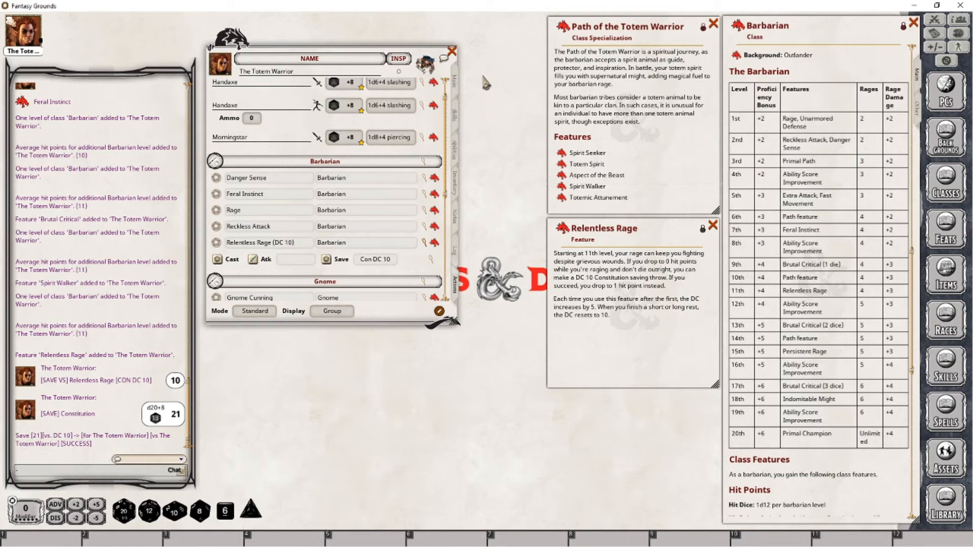
# Step: Add a second Relentless Rage power to the Barbarian group and collapse the DC 10 version's actions
pyautogui.click(454, 82)
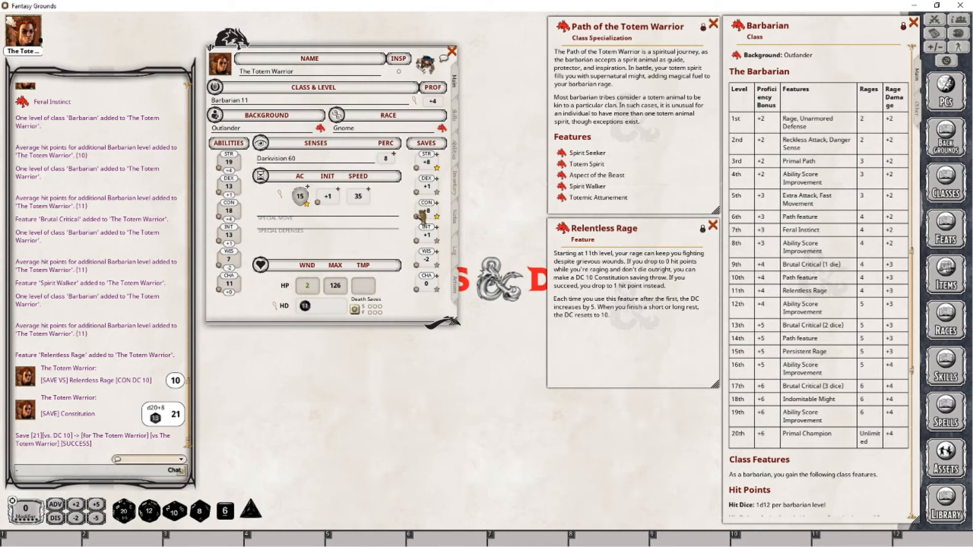
pyautogui.click(456, 285)
pyautogui.click(296, 242)
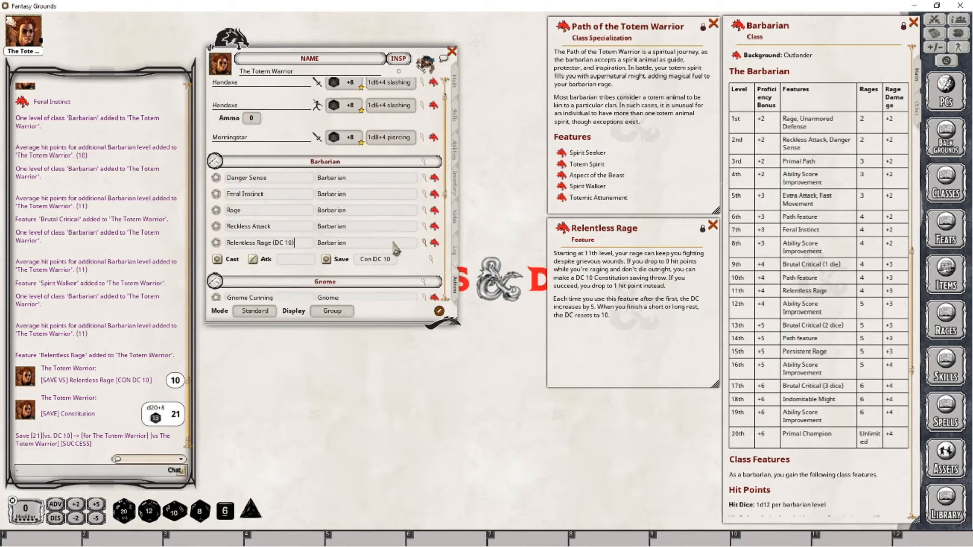
pyautogui.click(435, 243)
pyautogui.click(567, 198)
pyautogui.moveTo(436, 244); pyautogui.dragTo(346, 269)
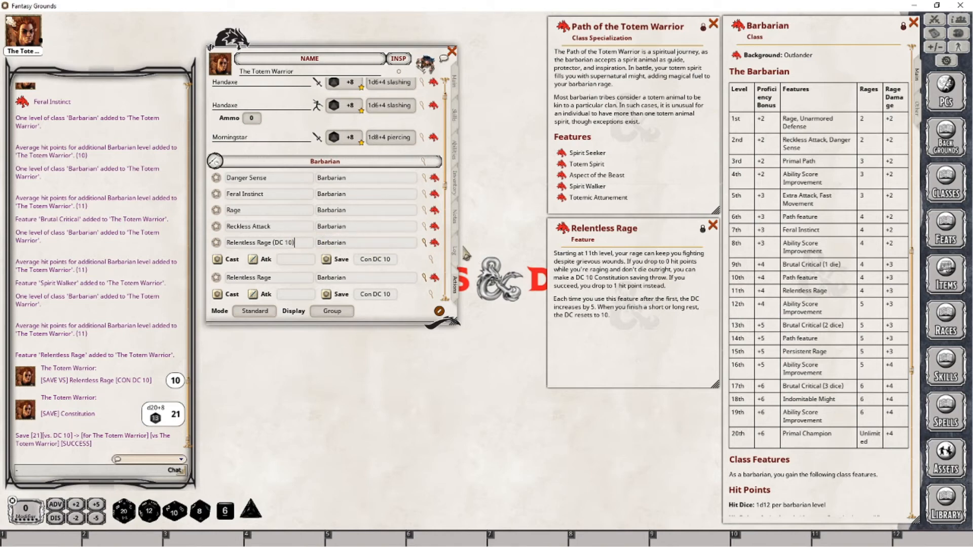
pyautogui.scroll(-2, 373, 269)
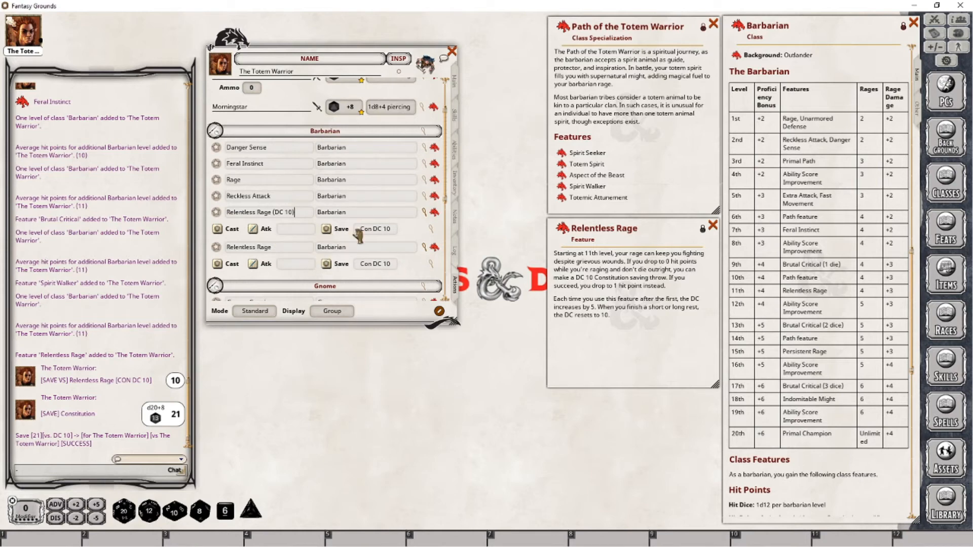
pyautogui.click(424, 212)
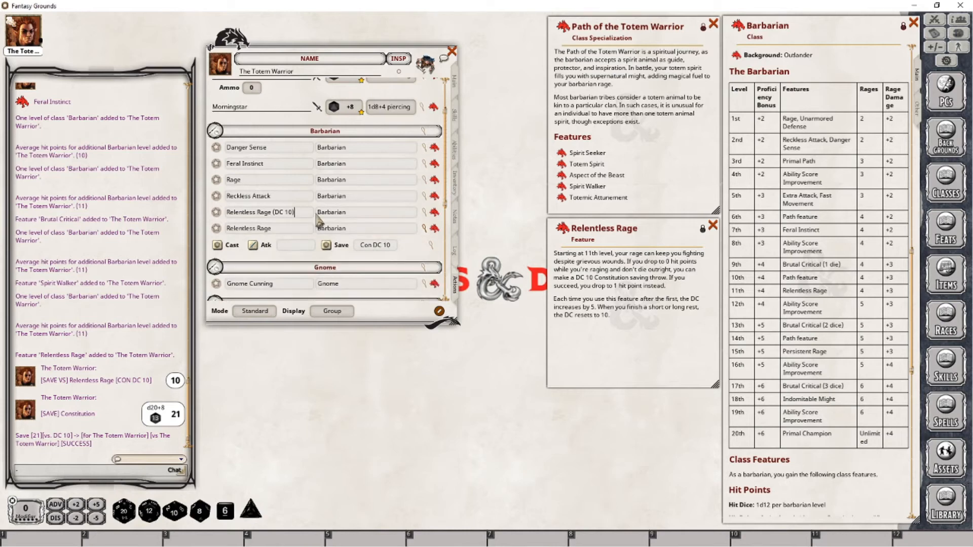
# Step: Rename the second copy Relentless Rage (DC 15) and set its fixed Constitution save DC to 15
pyautogui.click(293, 228)
pyautogui.press('shift')
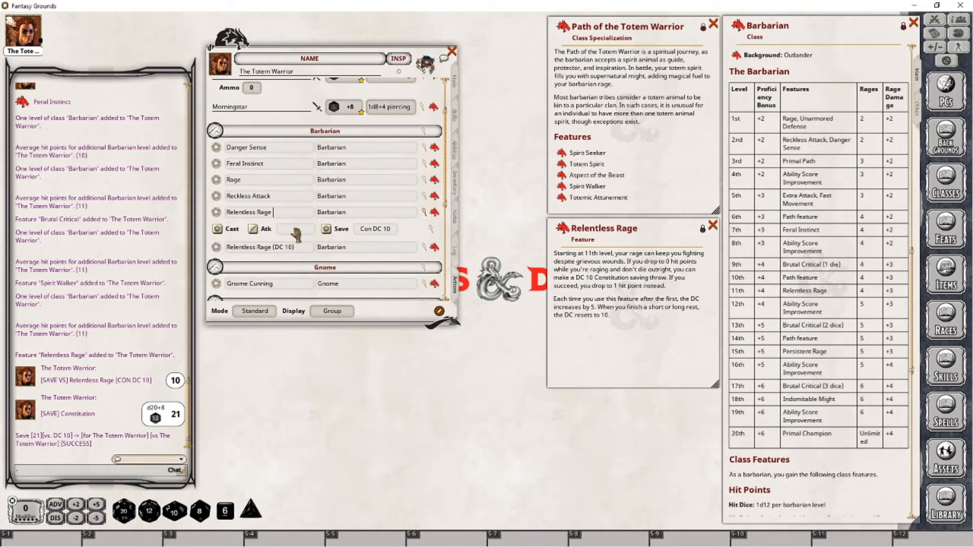
pyautogui.write('(DC 1')
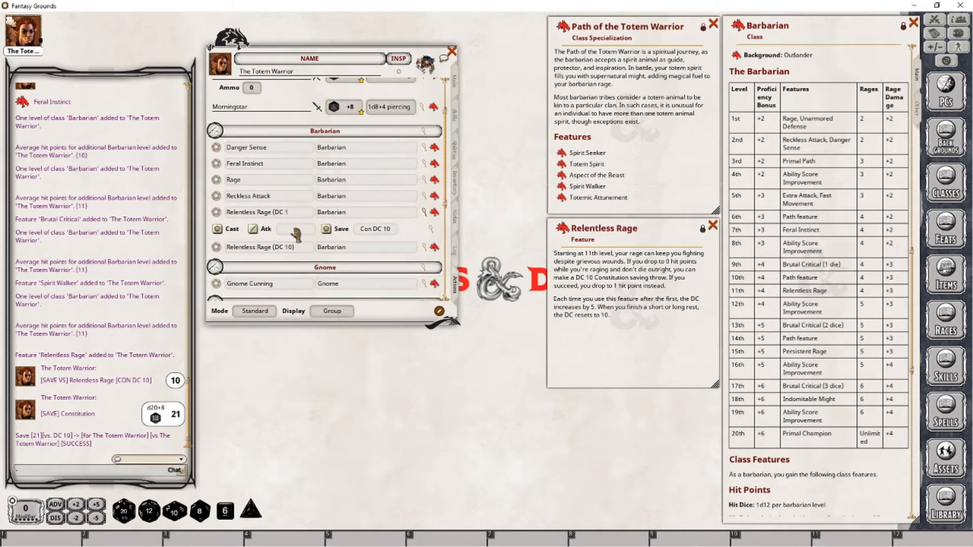
pyautogui.write('5)')
pyautogui.press('Tab')
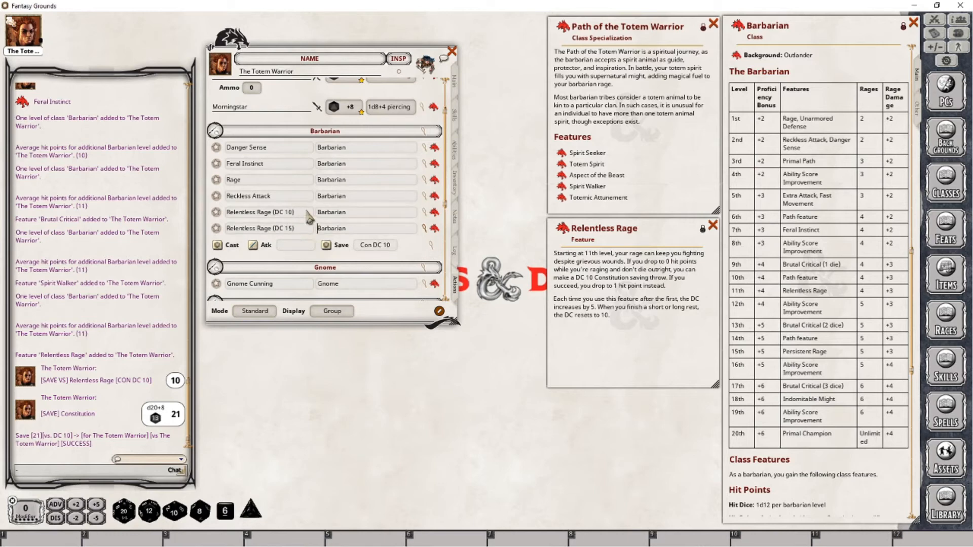
pyautogui.click(433, 249)
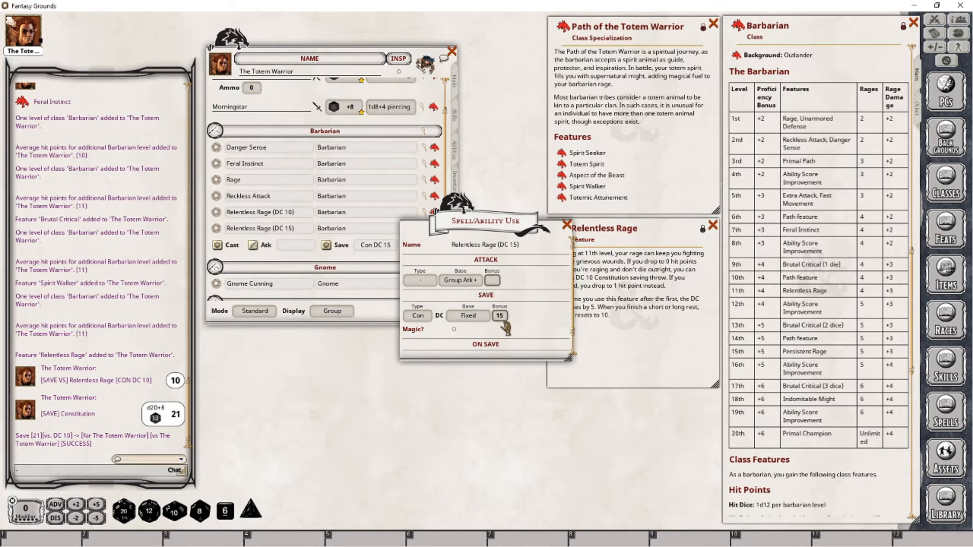
pyautogui.click(567, 225)
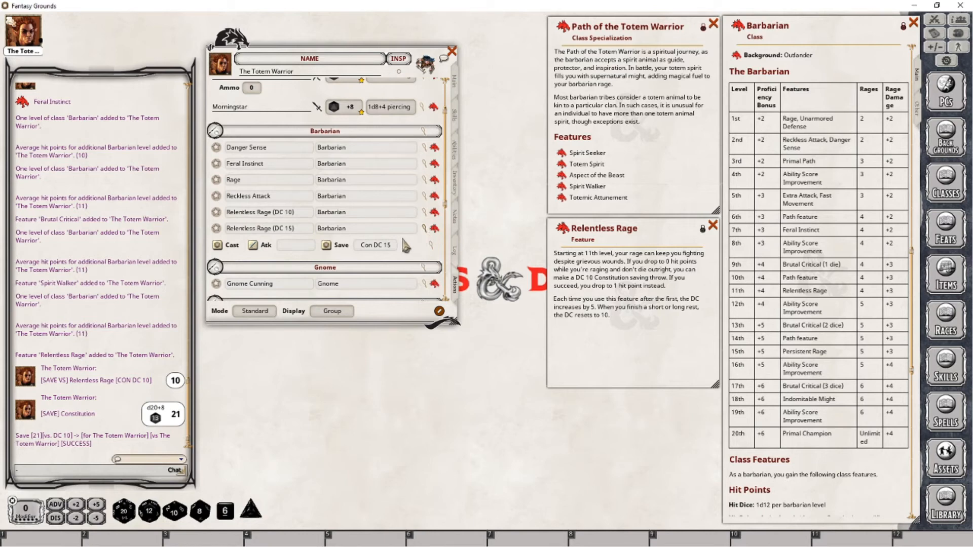
# Step: Duplicate Relentless Rage (DC 15) in the Barbarian group, rename the copy Relentless Rage (DC 20) and set its fixed Constitution save DC to 20
pyautogui.moveTo(392, 240); pyautogui.dragTo(390, 239)
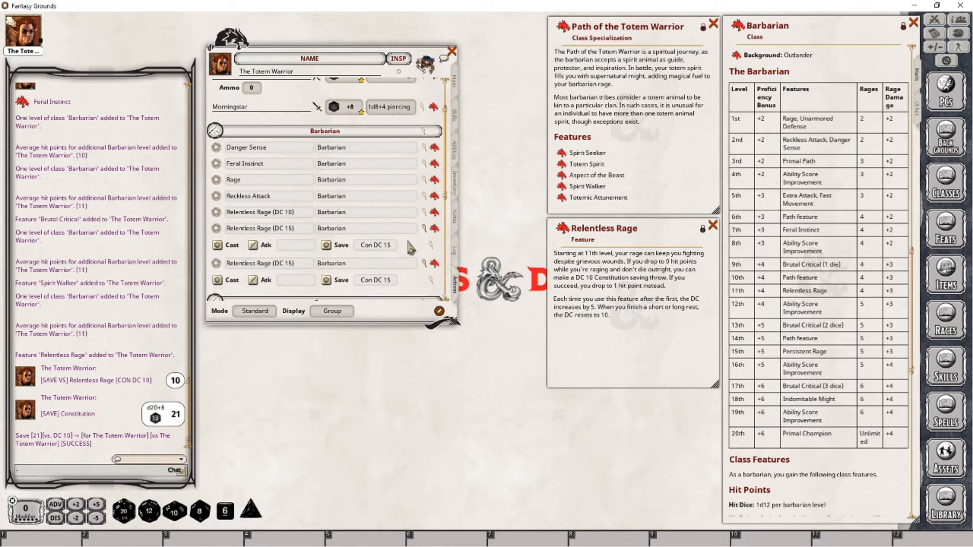
pyautogui.click(424, 231)
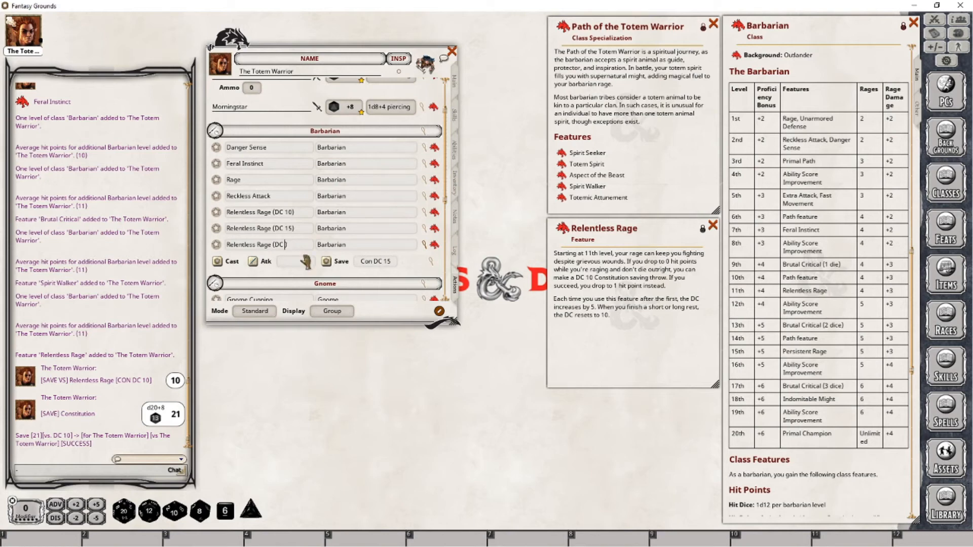
pyautogui.click(432, 262)
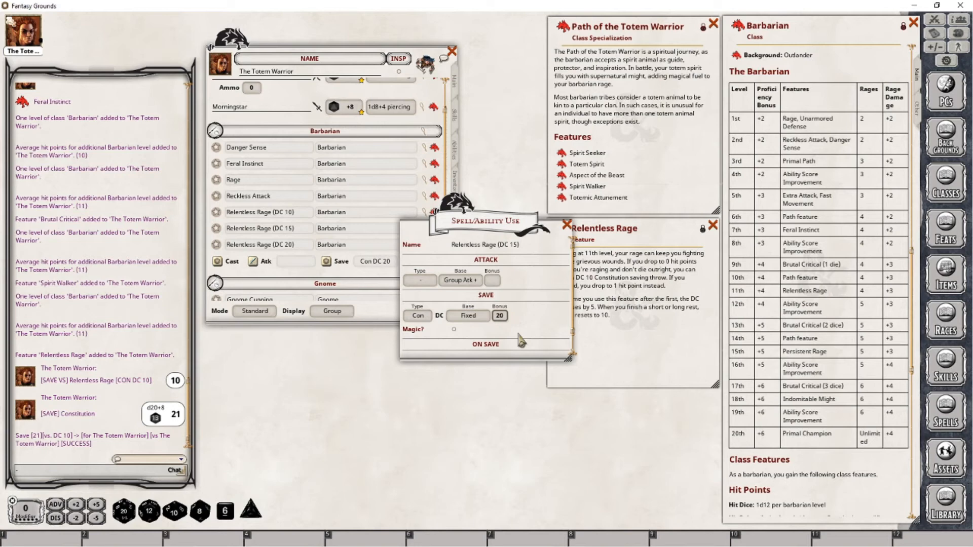
pyautogui.click(566, 225)
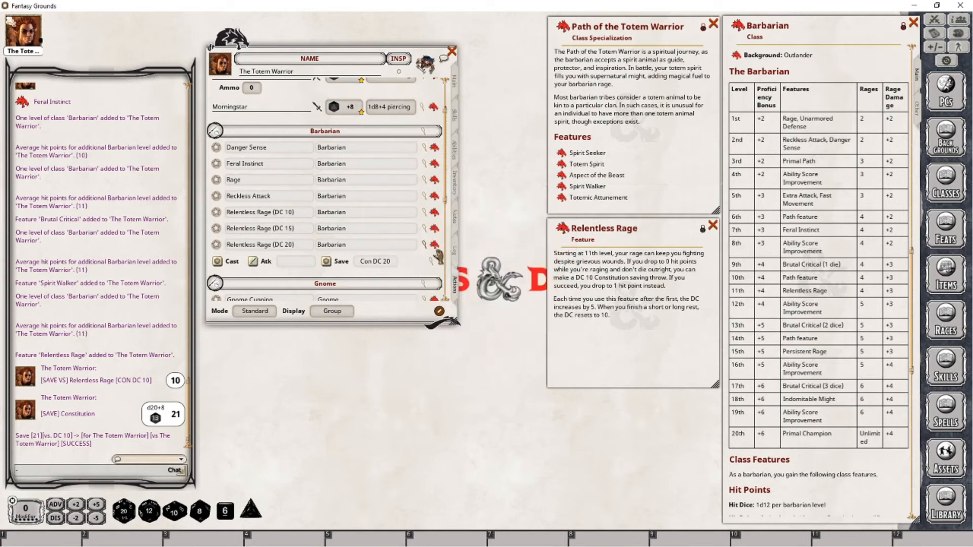
# Step: Duplicate the DC 20 power, name the copy Relentless Rage (DC 25) and set its fixed Constitution save DC to 25
pyautogui.moveTo(435, 248); pyautogui.dragTo(387, 232)
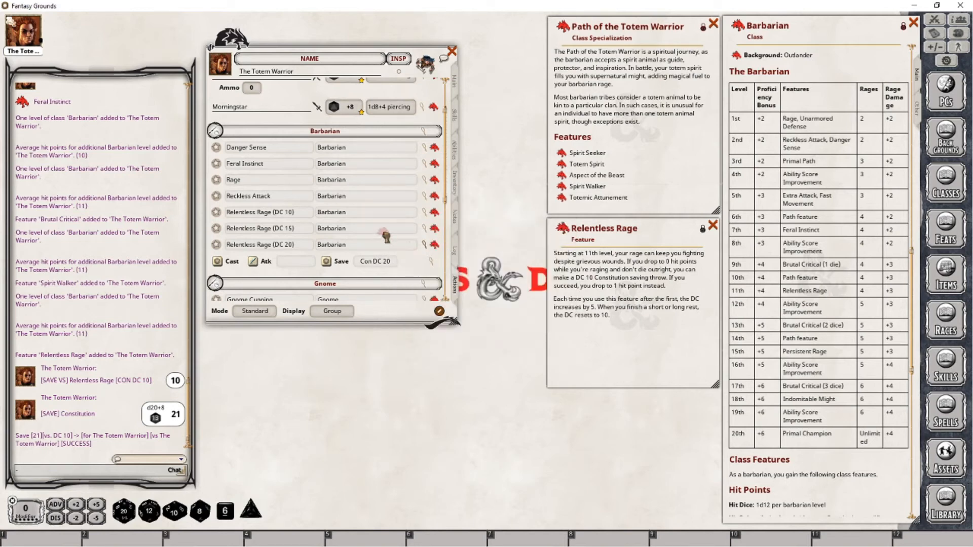
pyautogui.click(425, 246)
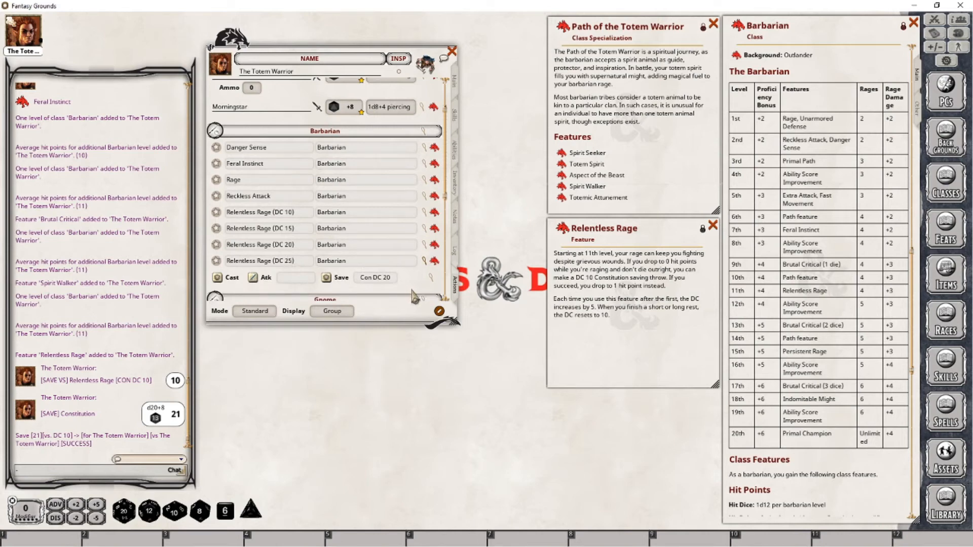
pyautogui.click(430, 278)
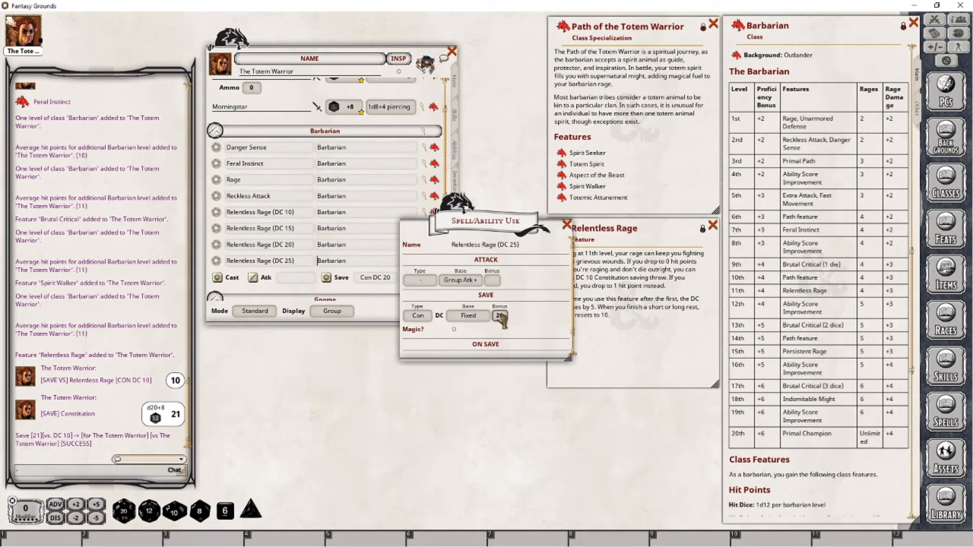
pyautogui.press('BackSpace')
pyautogui.write('5')
pyautogui.press('Tab')
pyautogui.click(565, 226)
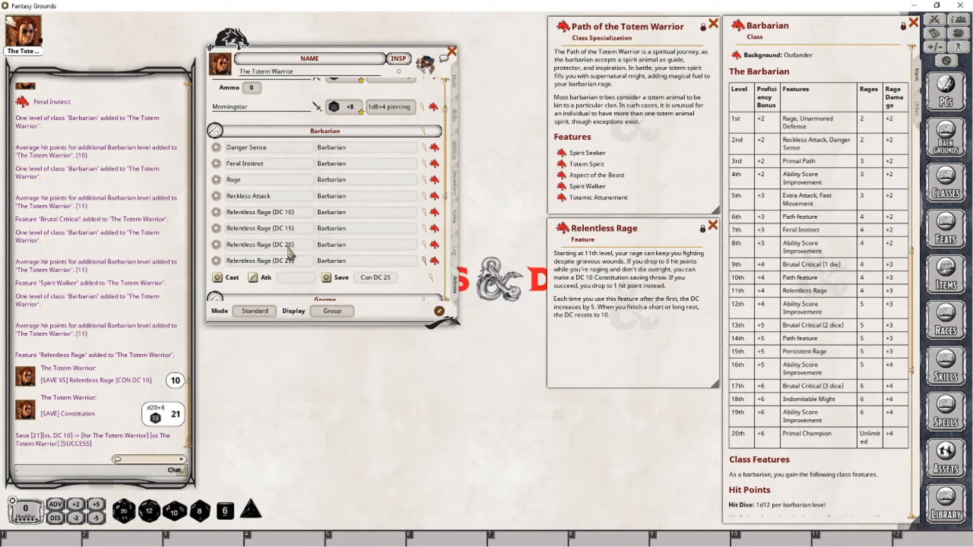
# Step: Switch the powers to Preparation mode and give each of the four Relentless Rage powers 1 daily use
pyautogui.click(254, 310)
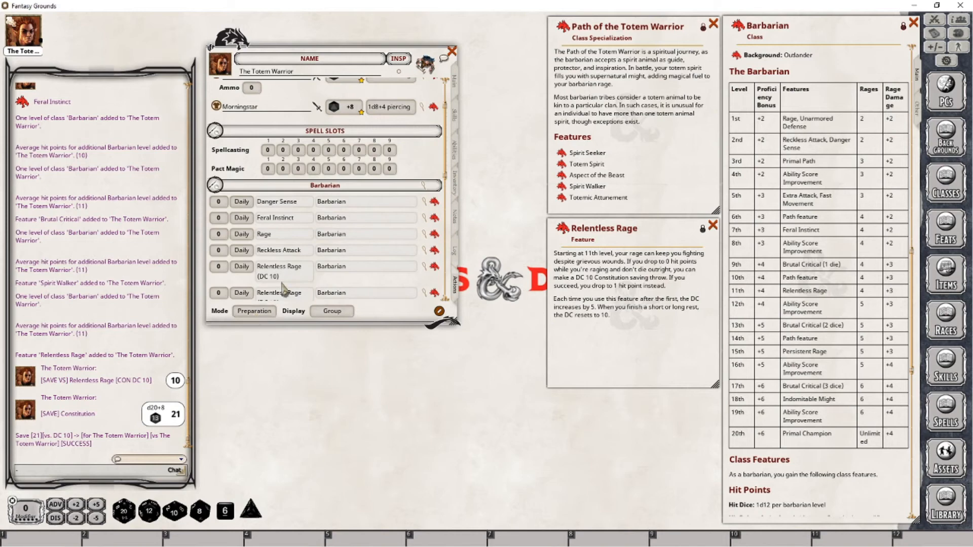
pyautogui.scroll(-3, 285, 287)
pyautogui.scroll(-2, 297, 230)
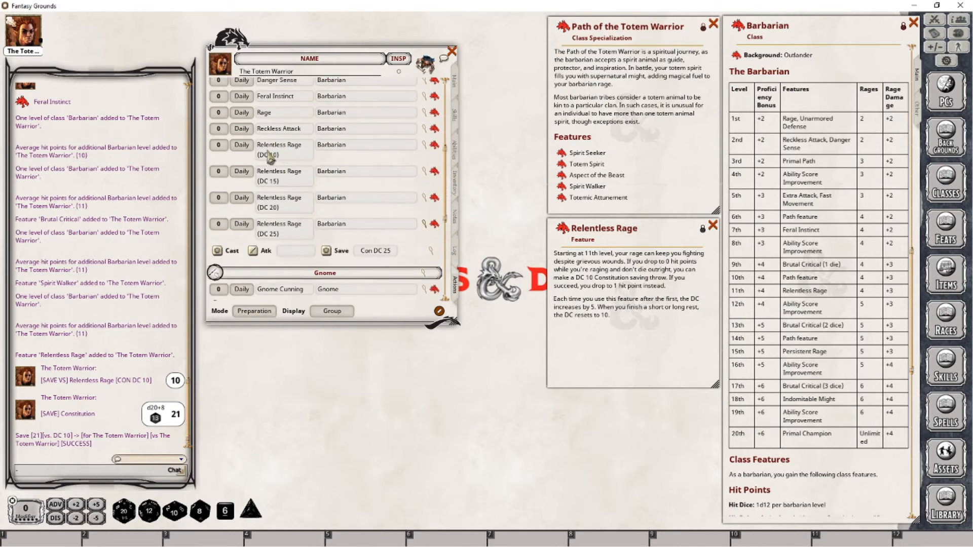
pyautogui.click(218, 145)
pyautogui.click(219, 172)
pyautogui.click(219, 198)
pyautogui.click(219, 224)
# Step: Switch the powers to Combat mode with the Actions display
pyautogui.click(331, 311)
pyautogui.click(274, 315)
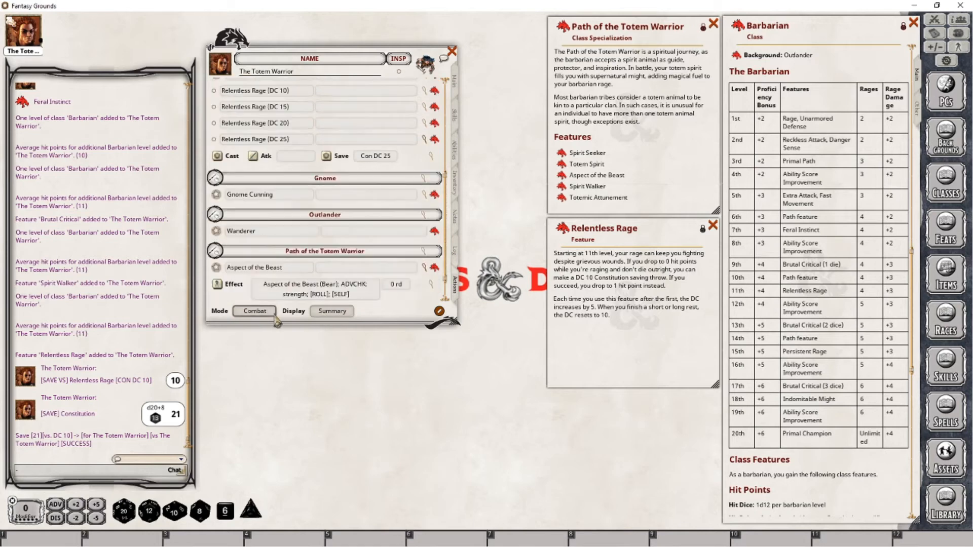
pyautogui.click(332, 312)
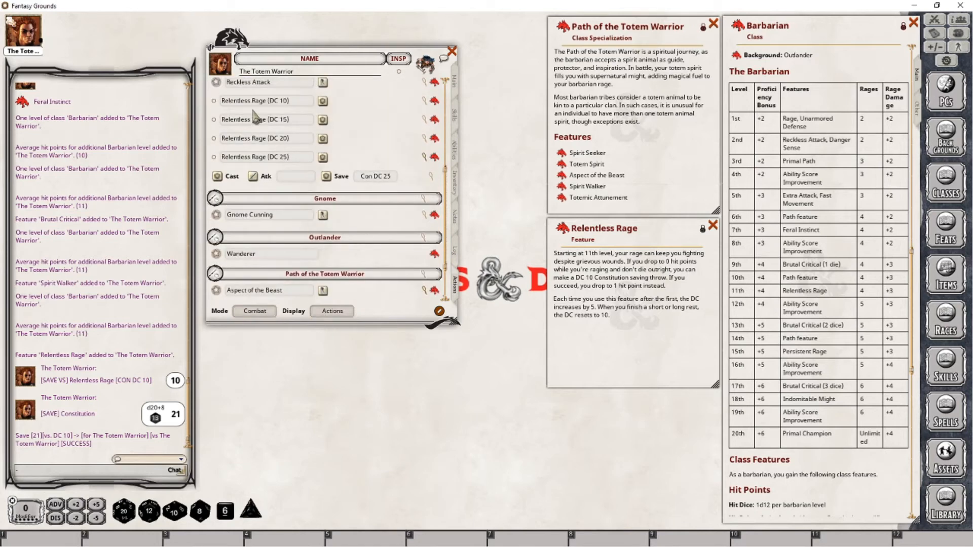
pyautogui.scroll(2, 304, 159)
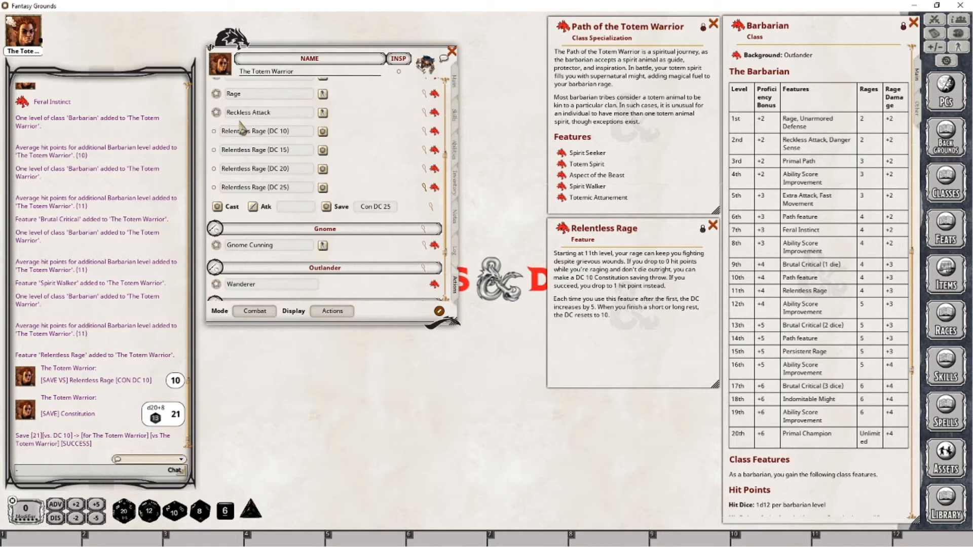
# Step: Open the combat tracker and cast Relentless Rage at DC 10, 15, 20 and 25, marking each power's daily use as spent
pyautogui.click(936, 20)
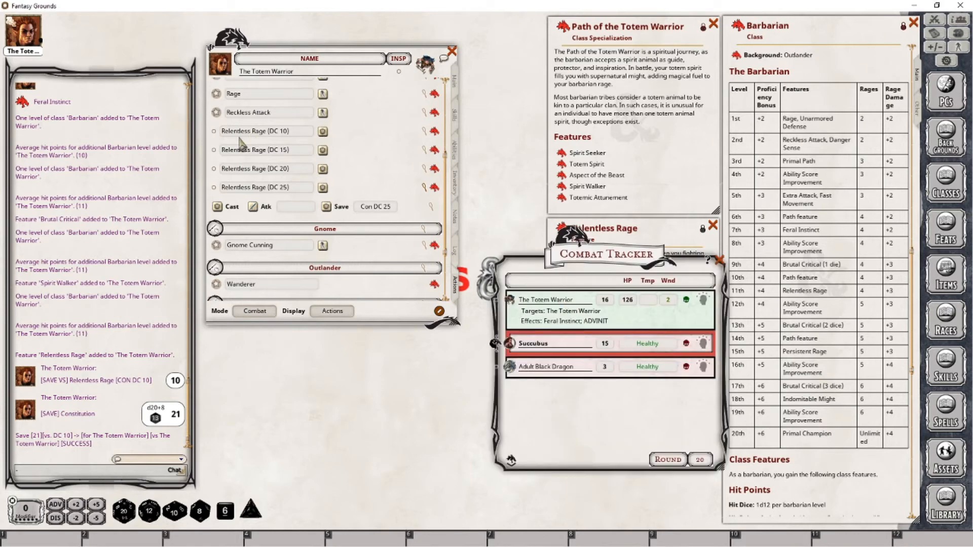
pyautogui.click(323, 133)
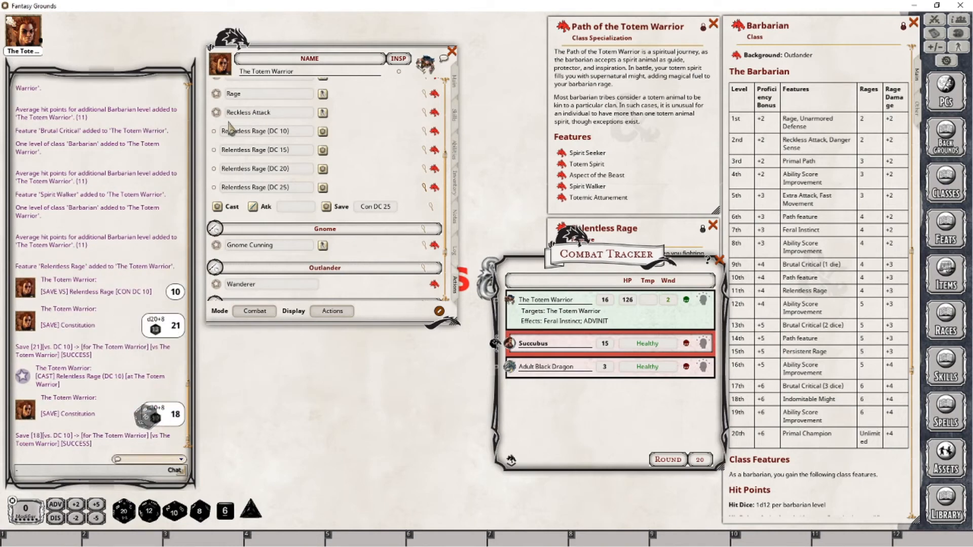
pyautogui.click(214, 131)
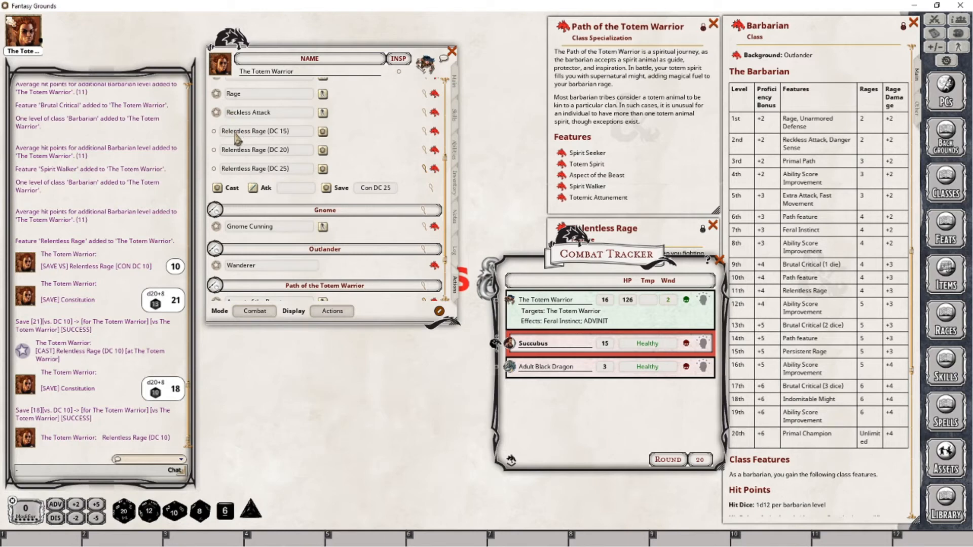
pyautogui.click(323, 132)
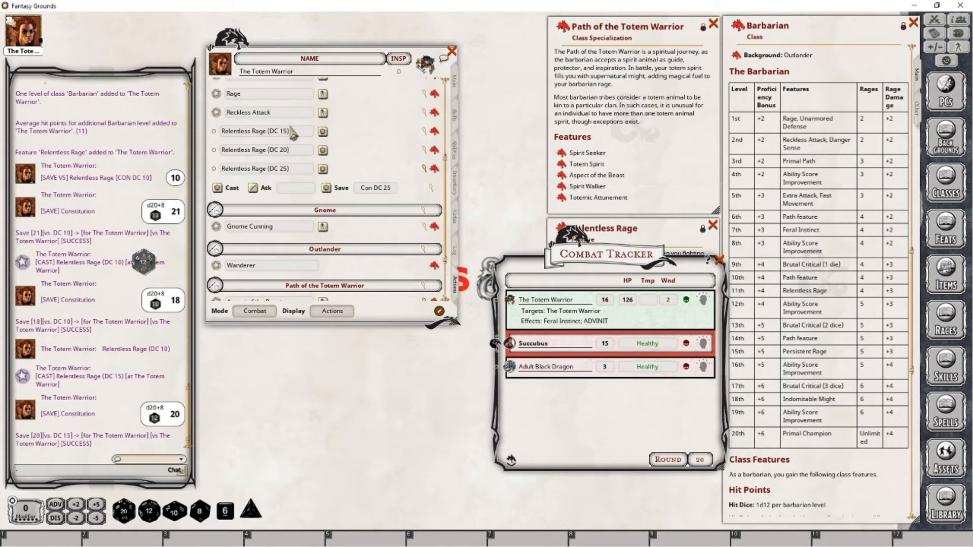
pyautogui.click(214, 132)
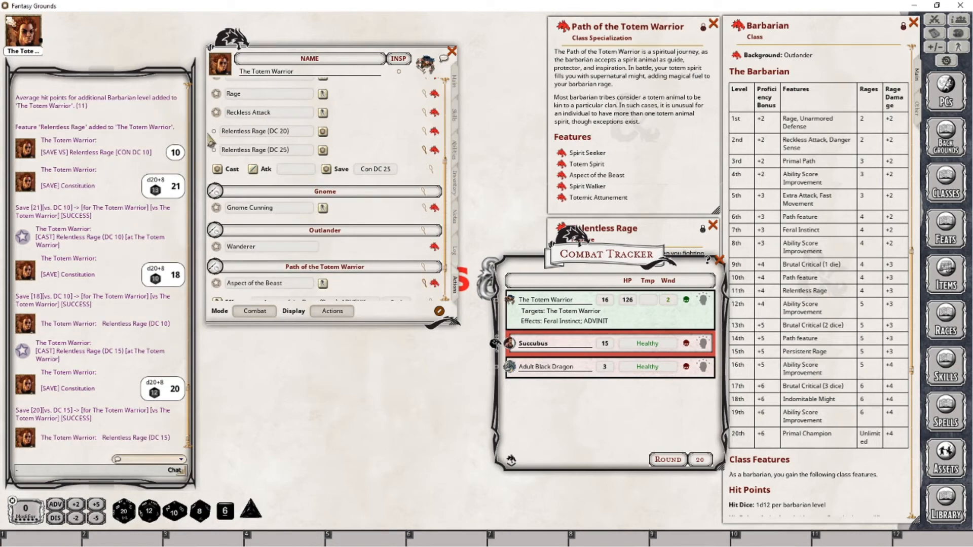
pyautogui.click(322, 131)
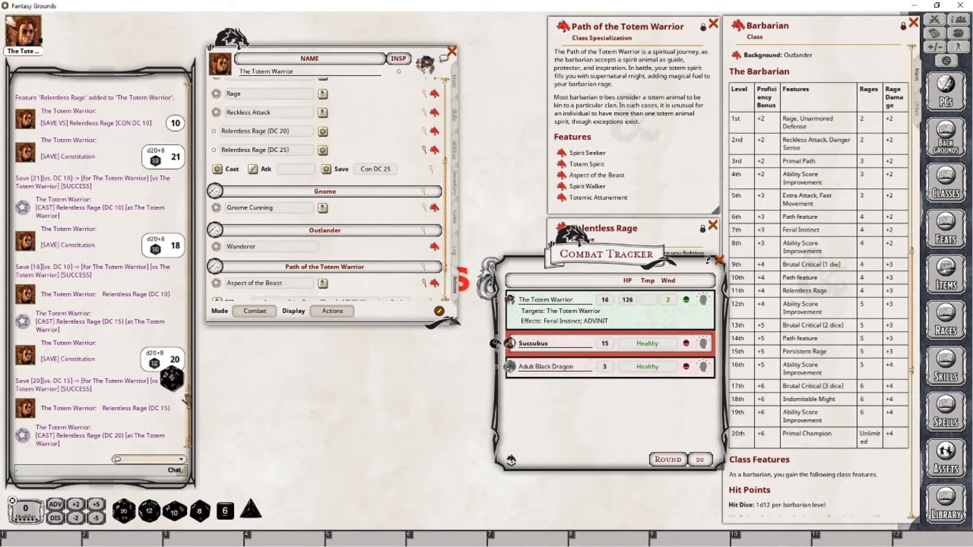
pyautogui.click(214, 132)
pyautogui.click(323, 133)
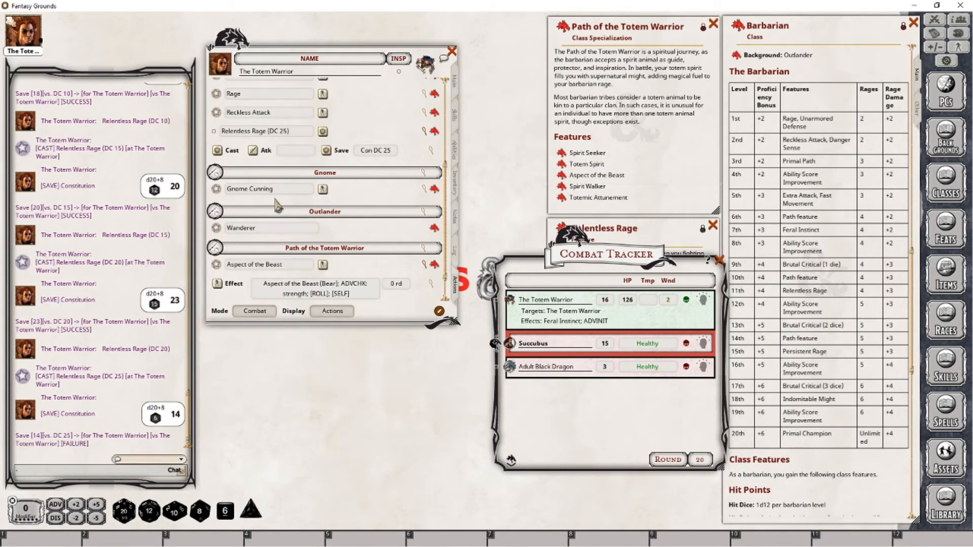
pyautogui.click(214, 131)
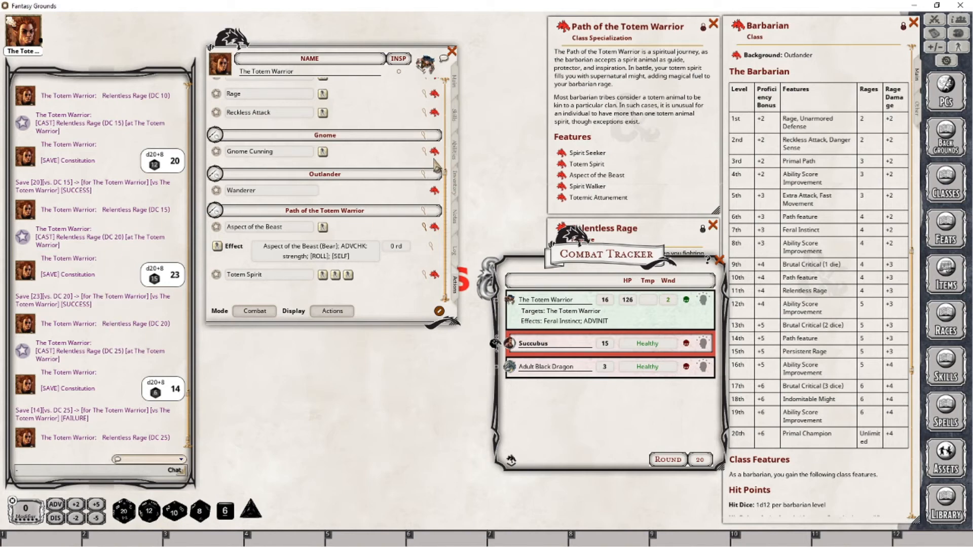
# Step: Close the combat tracker and have The Totem Warrior take a short rest and a long rest to restore the Relentless Rage uses
pyautogui.click(455, 83)
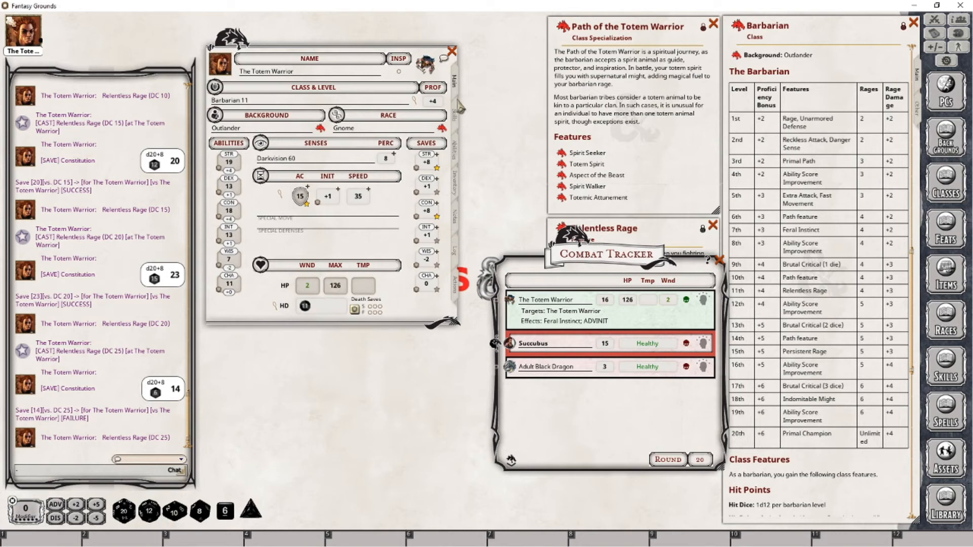
pyautogui.click(456, 294)
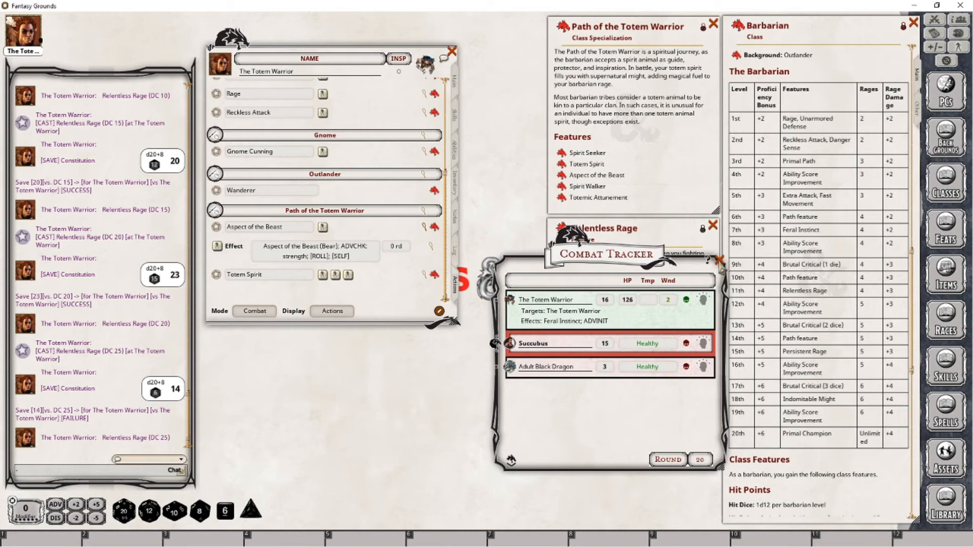
pyautogui.click(719, 261)
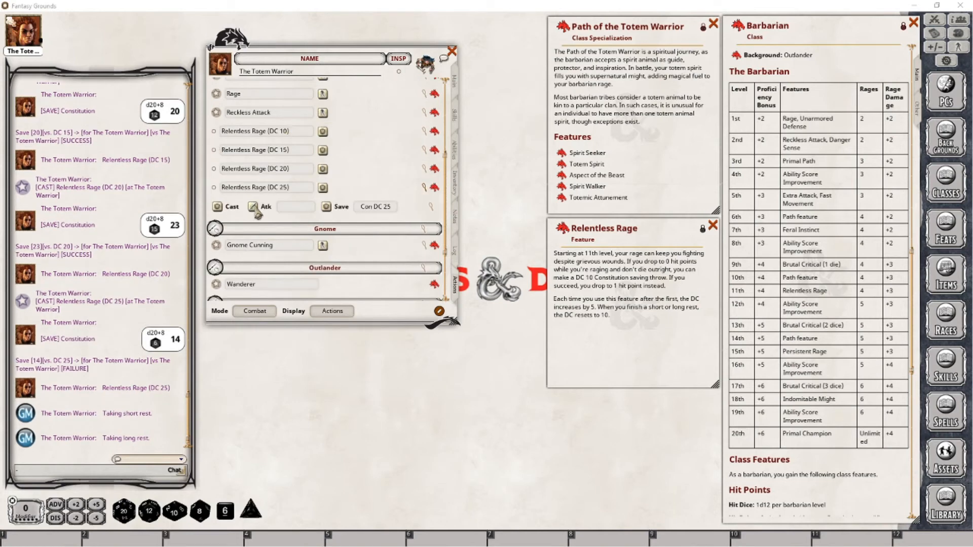
pyautogui.click(424, 188)
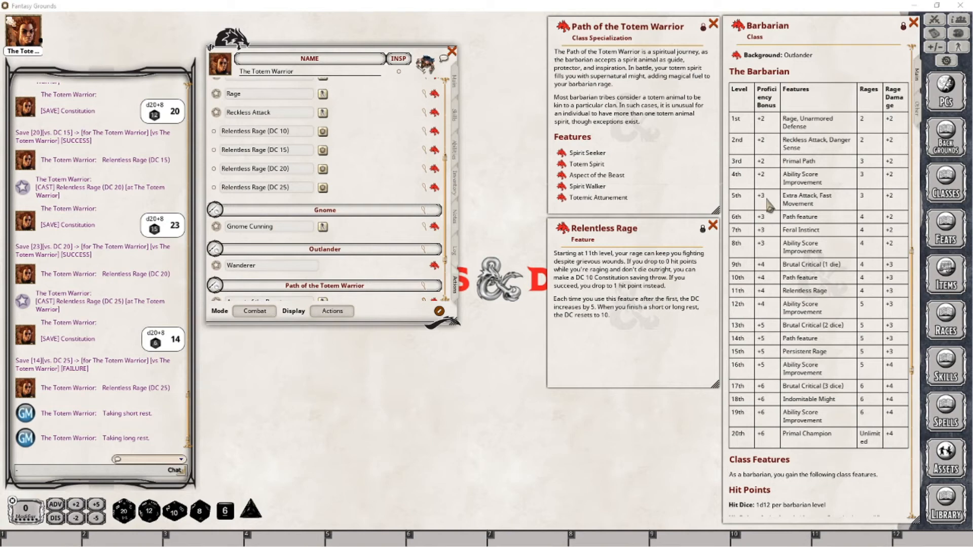
# Step: Close the Relentless Rage description and add another Barbarian class level to bring The Totem Warrior to level 12
pyautogui.click(713, 225)
pyautogui.click(453, 82)
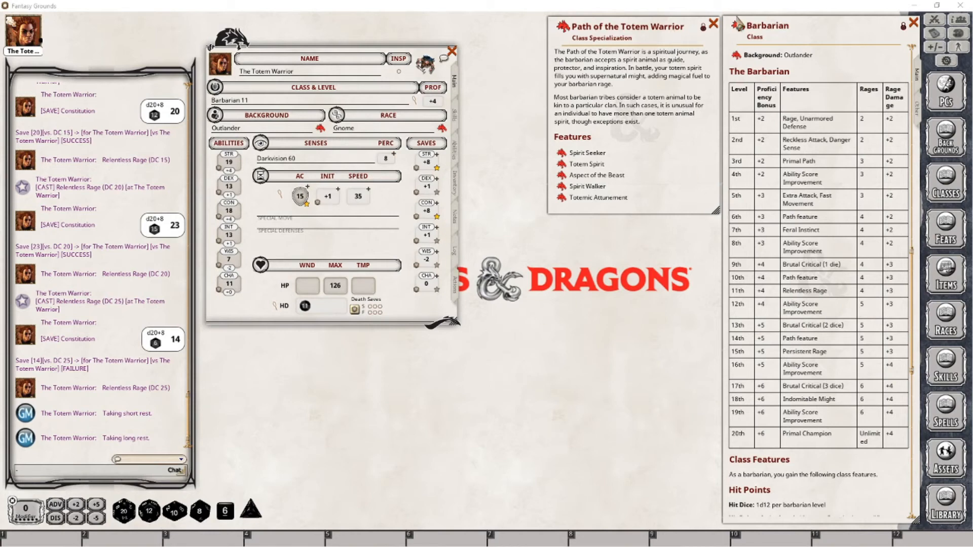
pyautogui.moveTo(740, 30); pyautogui.dragTo(255, 104)
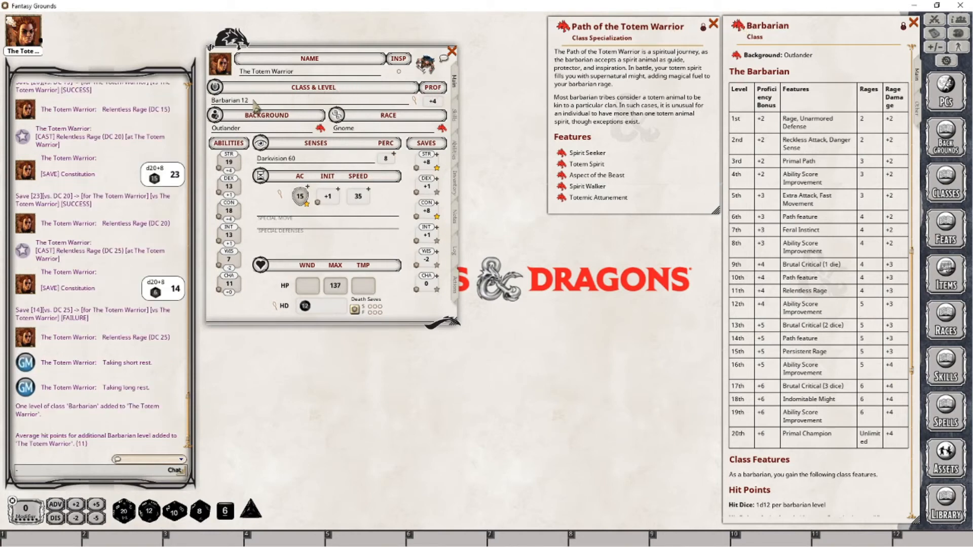
# Step: Expand the Rage power's actions and set its daily uses to 5 in Preparation mode
pyautogui.click(460, 292)
pyautogui.scroll(3, 388, 170)
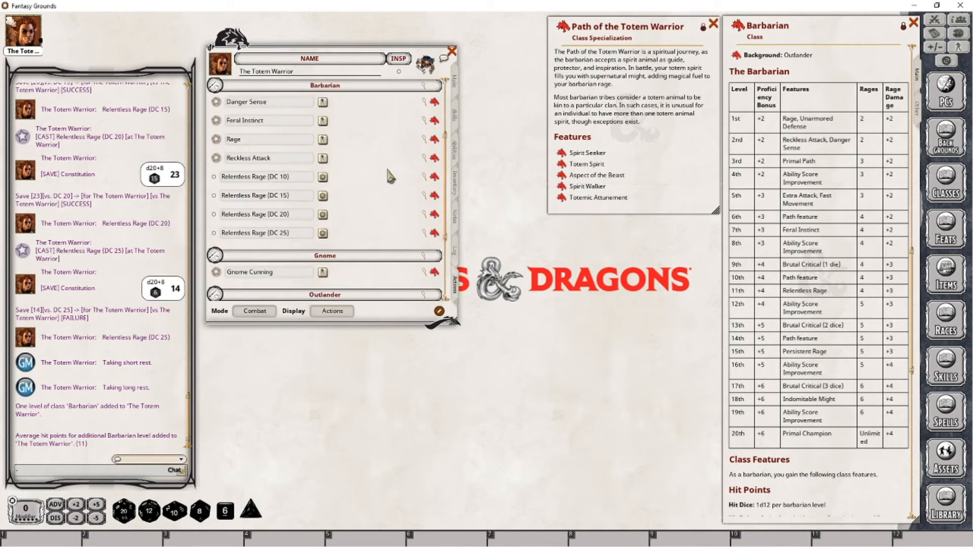
pyautogui.click(424, 156)
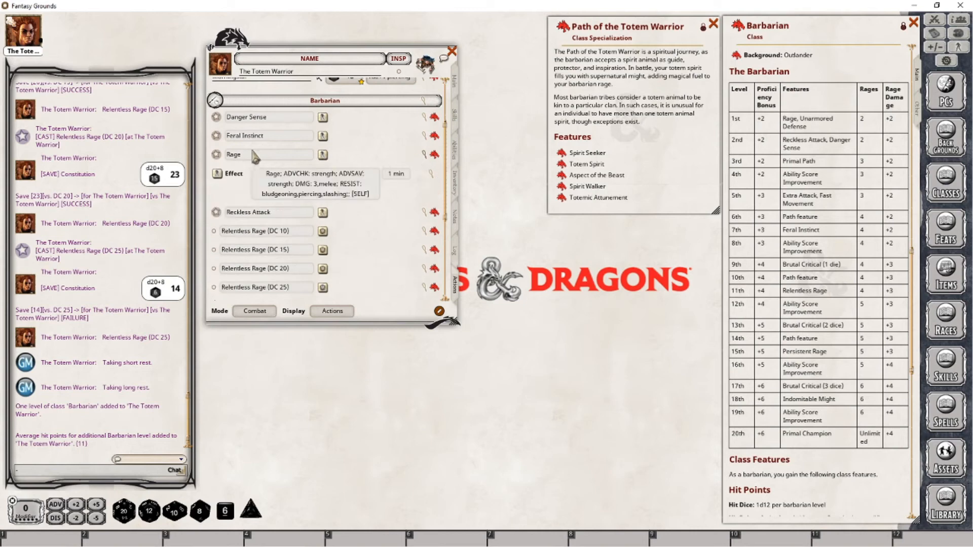
pyautogui.click(255, 311)
pyautogui.scroll(-3, 309, 219)
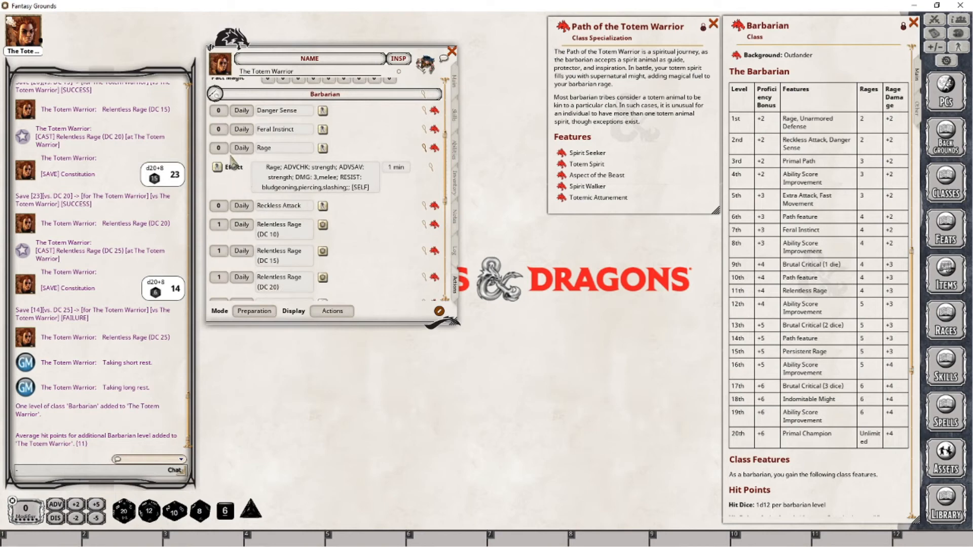
pyautogui.scroll(2, 233, 161)
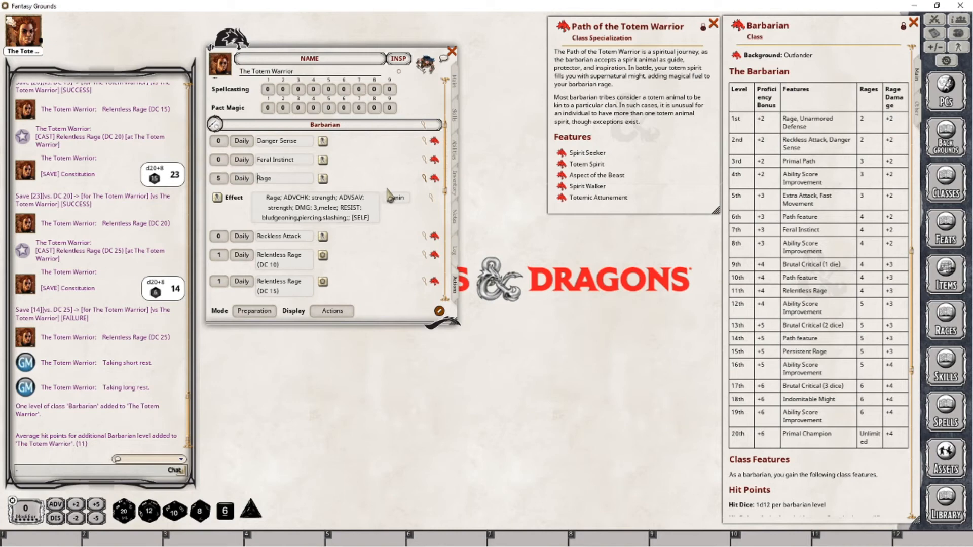
# Step: Collapse the Rage power's actions, return the powers to Combat mode and show the main character page
pyautogui.scroll(-10, 389, 194)
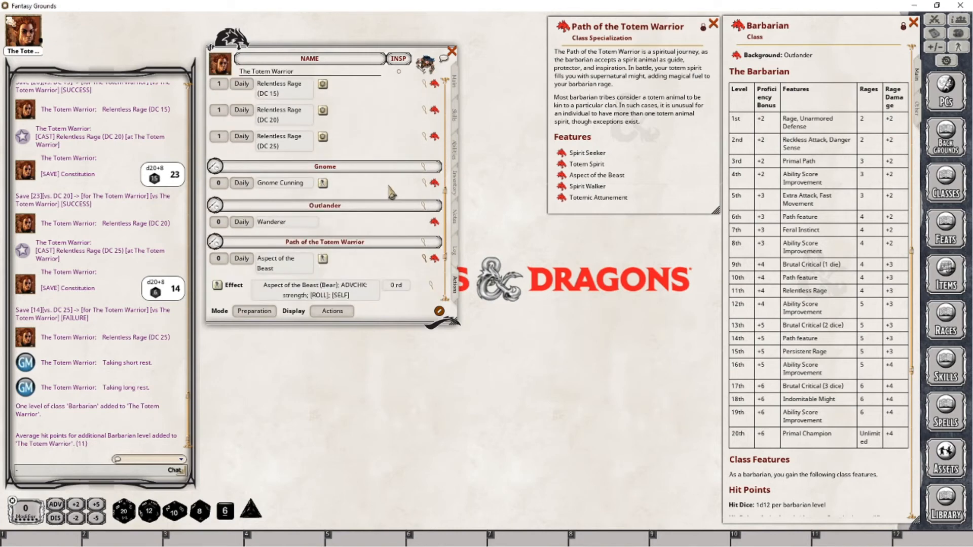
pyautogui.scroll(-2, 389, 189)
pyautogui.scroll(12, 389, 189)
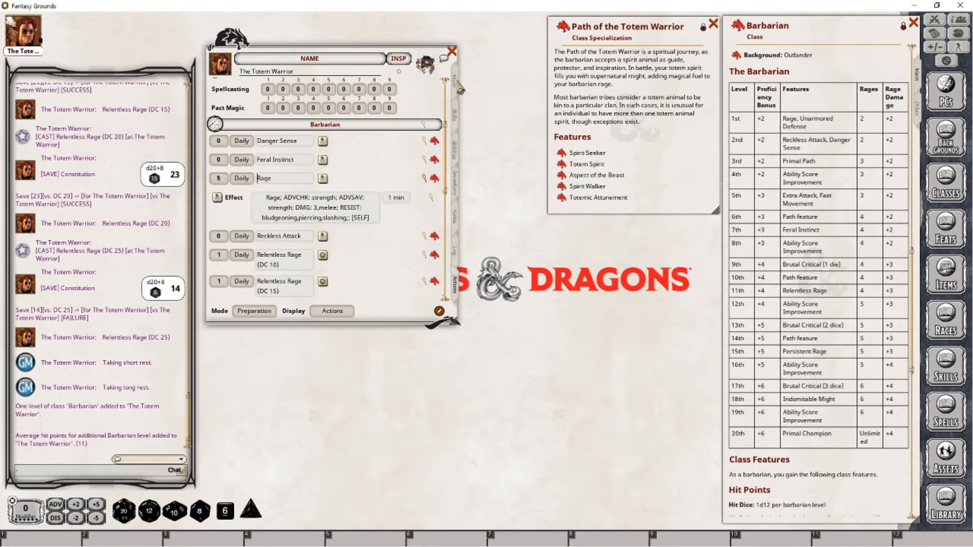
pyautogui.click(425, 177)
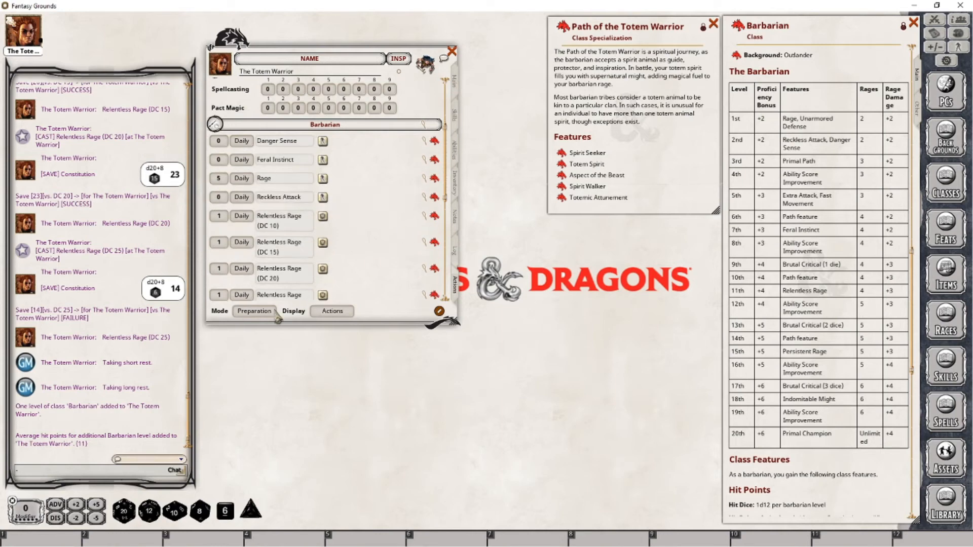
pyautogui.click(273, 311)
pyautogui.click(455, 81)
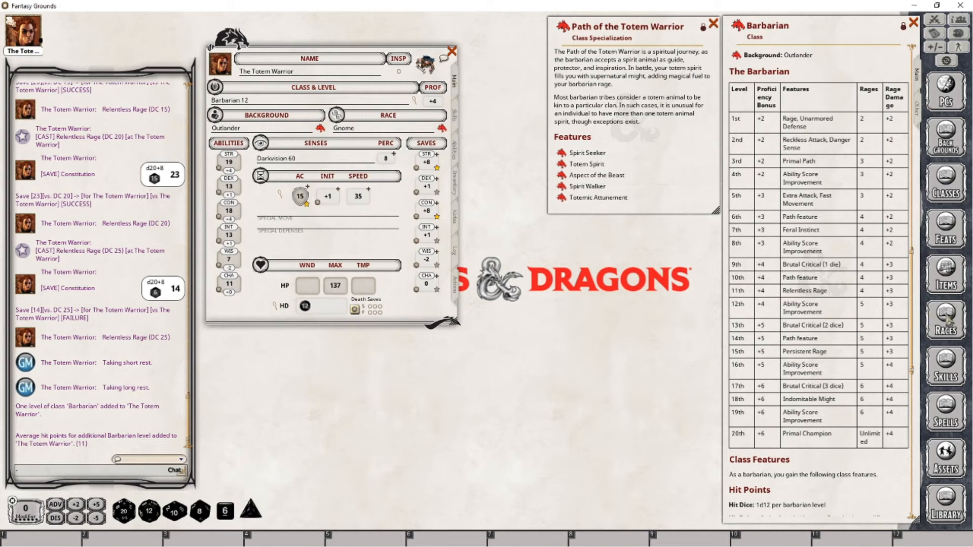
# Step: Open and arrange the Mobile, Lucky, Resilient, Keen Mind, Durable, Alert and Charger feat descriptions to compare their benefits
pyautogui.click(953, 237)
pyautogui.moveTo(576, 237); pyautogui.dragTo(579, 262)
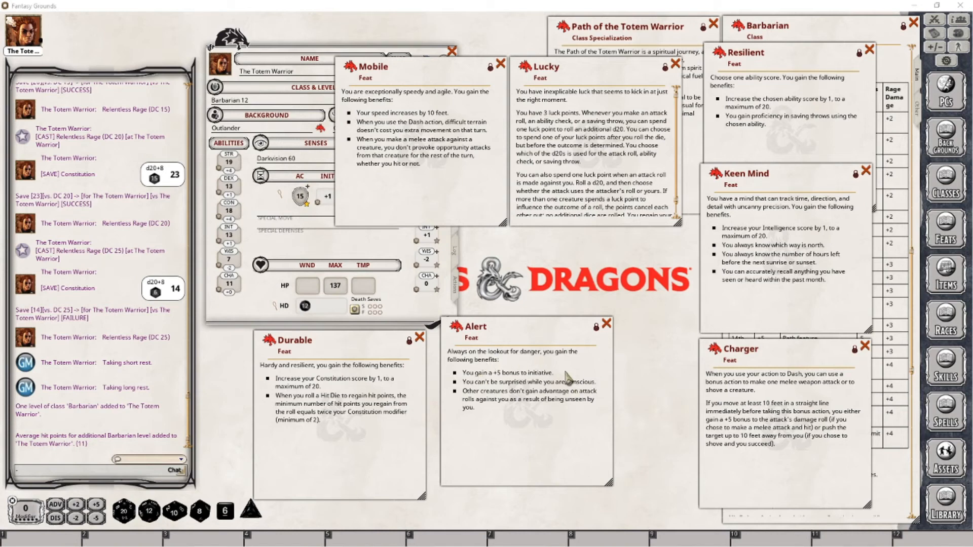
pyautogui.moveTo(519, 326); pyautogui.dragTo(597, 348)
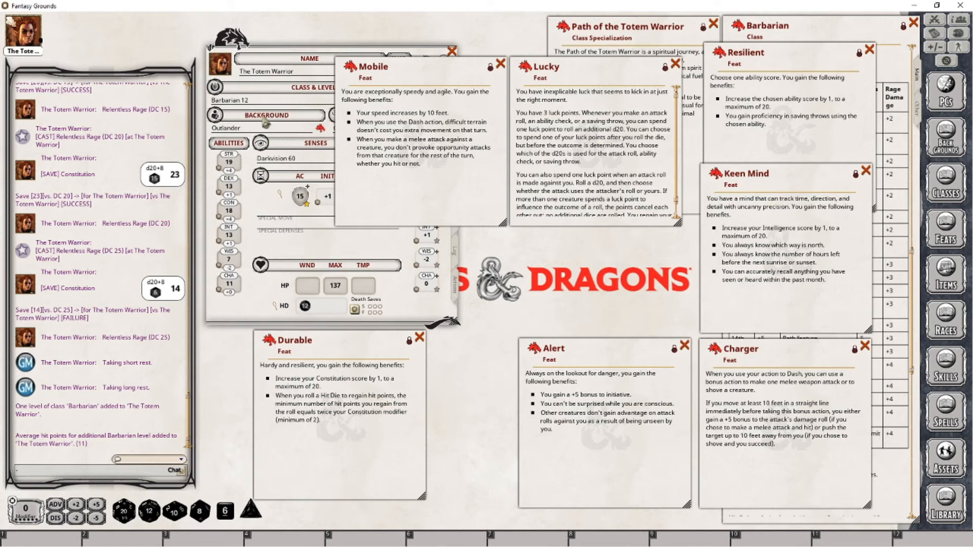
pyautogui.click(815, 124)
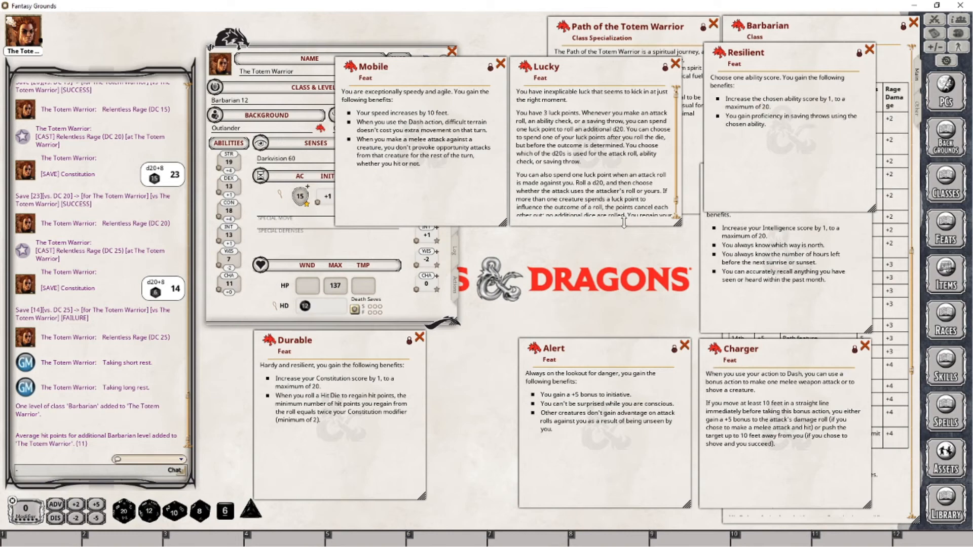
pyautogui.moveTo(568, 67); pyautogui.dragTo(579, 175)
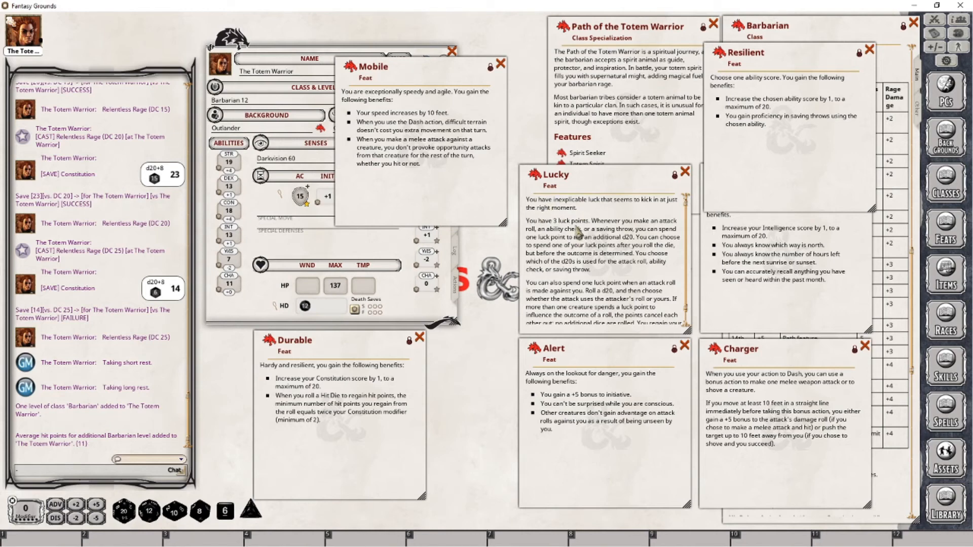
pyautogui.scroll(-1, 608, 224)
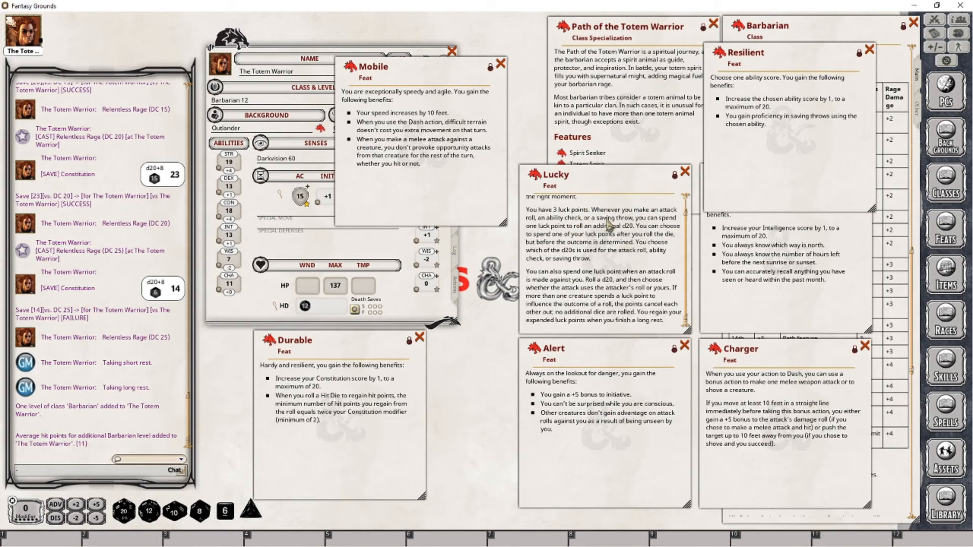
pyautogui.scroll(1, 608, 224)
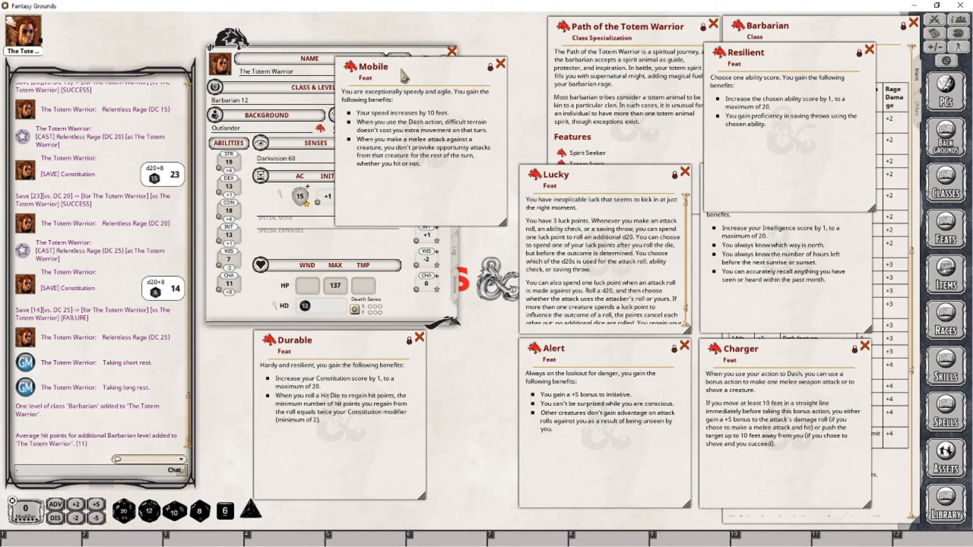
pyautogui.moveTo(404, 77); pyautogui.dragTo(407, 161)
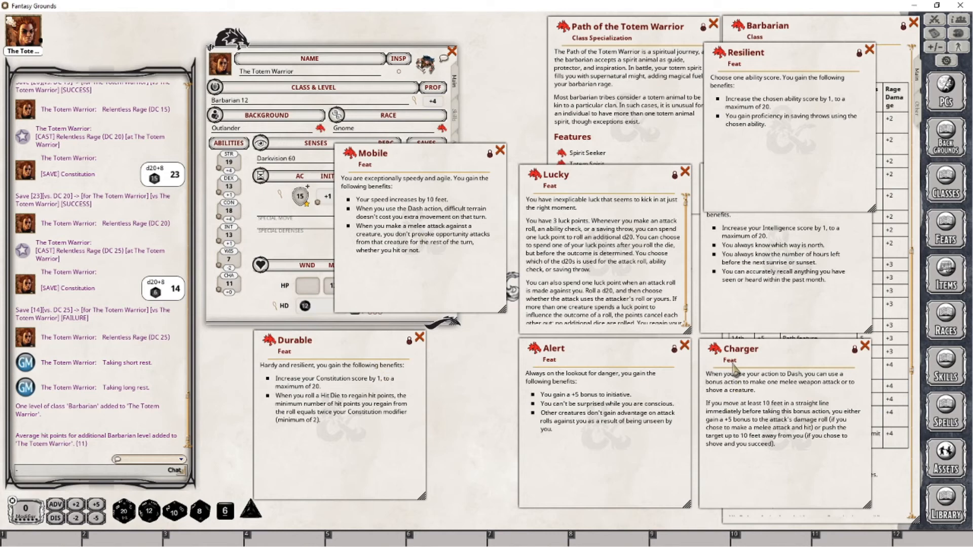
pyautogui.click(751, 282)
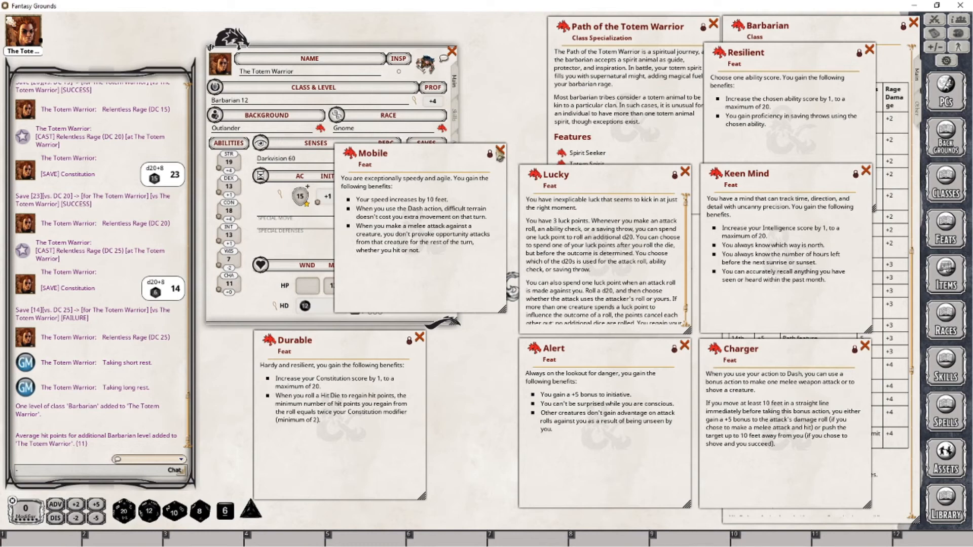
# Step: Close every feat description except Alert and add the Alert feat to The Totem Warrior's feats
pyautogui.click(500, 150)
pyautogui.click(685, 172)
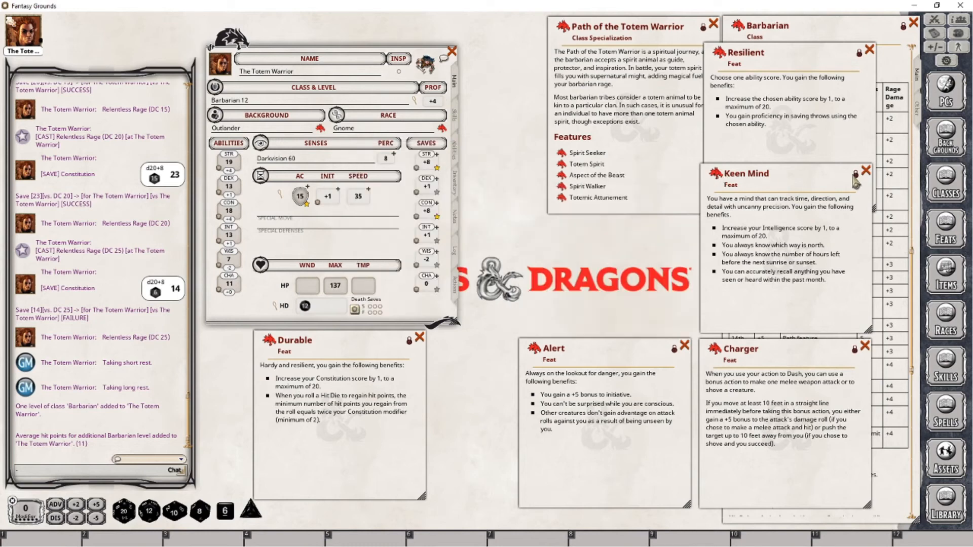
pyautogui.click(865, 171)
pyautogui.click(864, 347)
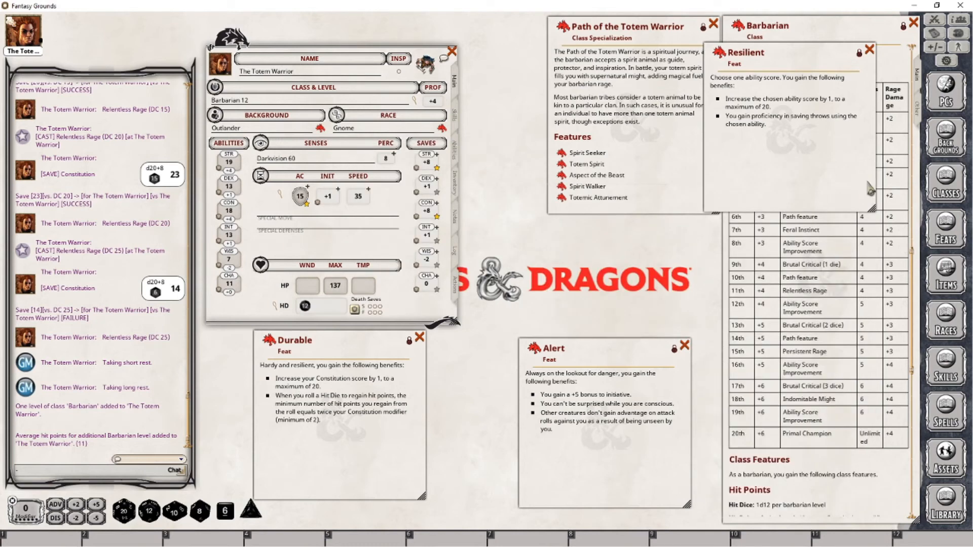
pyautogui.click(869, 50)
pyautogui.click(420, 338)
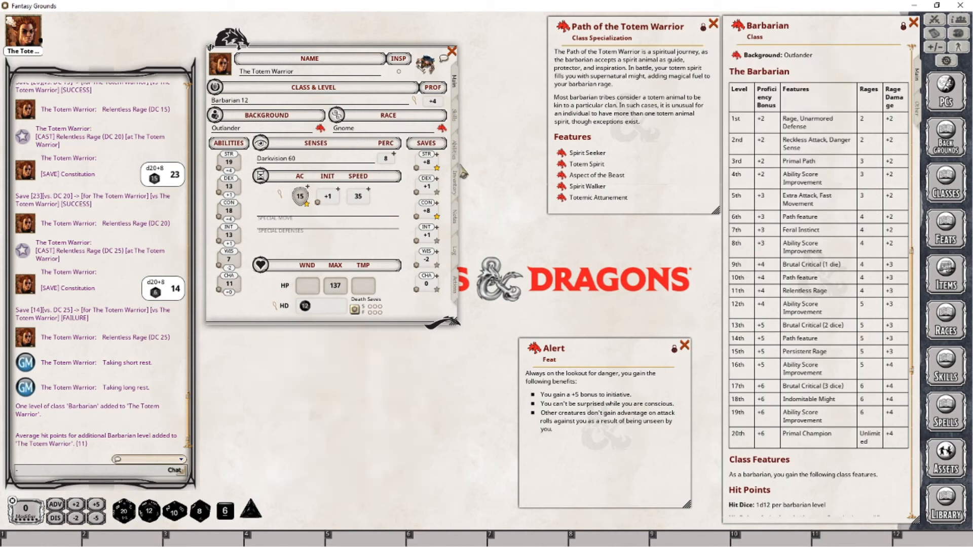
pyautogui.click(455, 151)
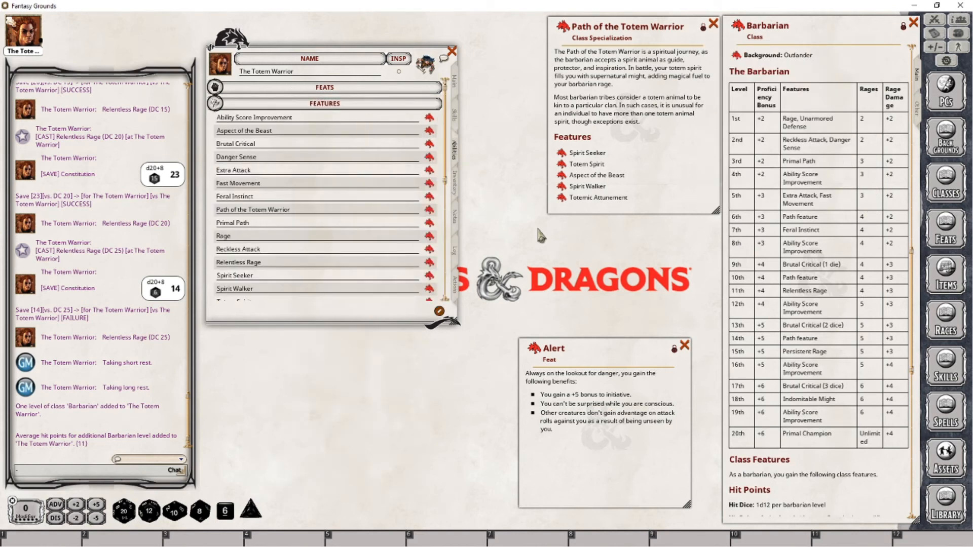
pyautogui.moveTo(408, 127); pyautogui.dragTo(349, 107)
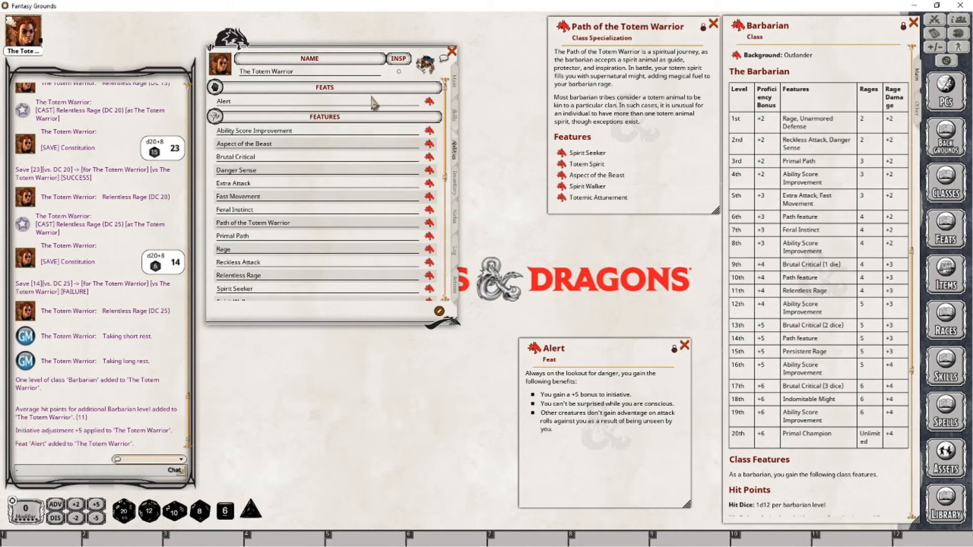
# Step: Check the initiative breakdown in the character's combat calculation and close the Alert description
pyautogui.click(456, 87)
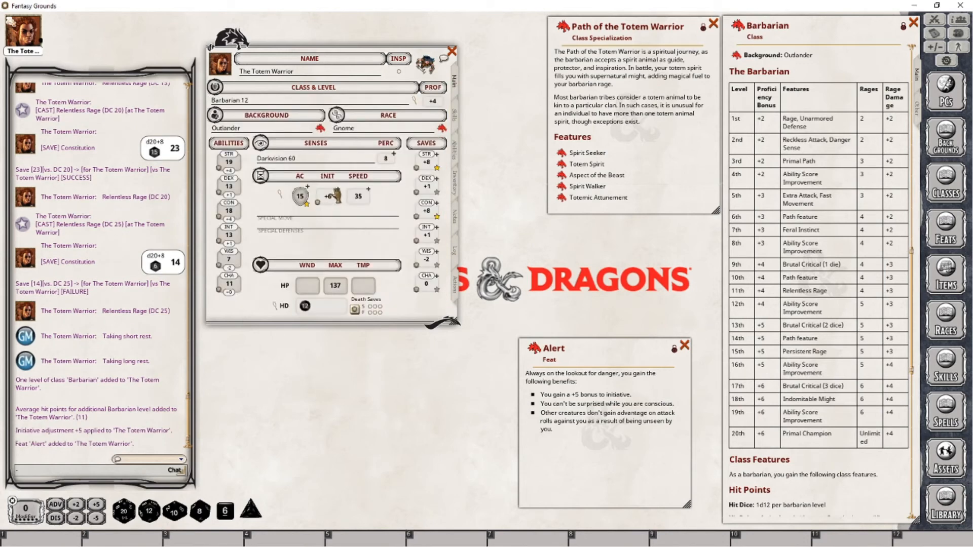
pyautogui.click(280, 194)
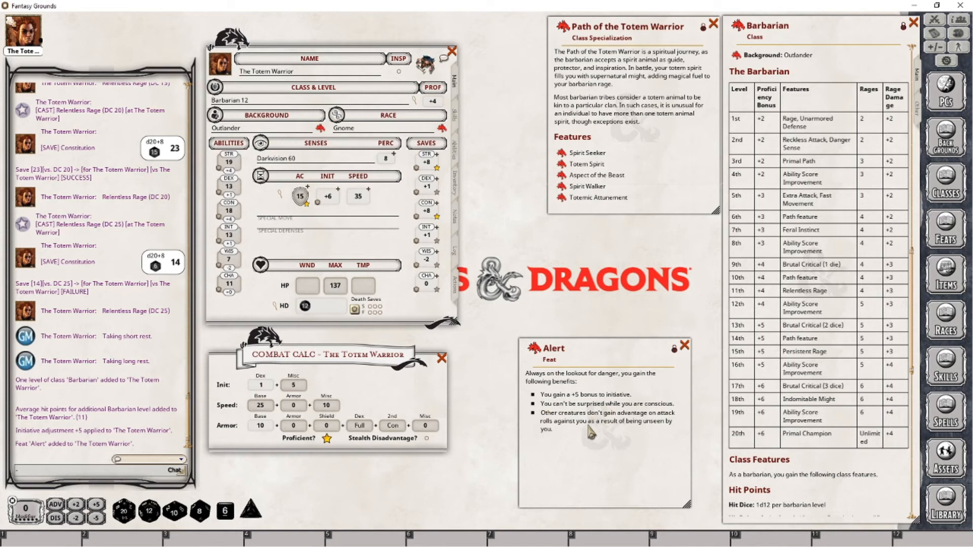
pyautogui.click(442, 358)
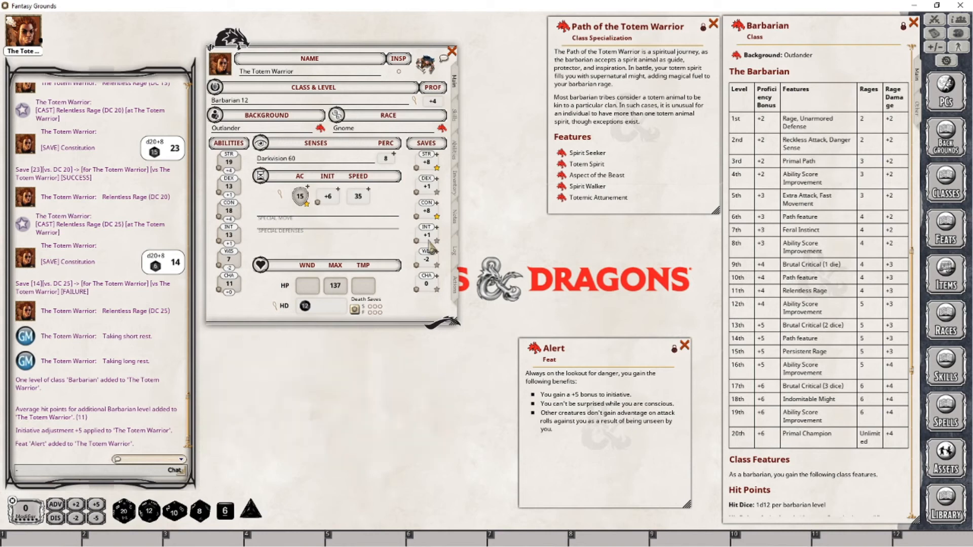
pyautogui.click(685, 346)
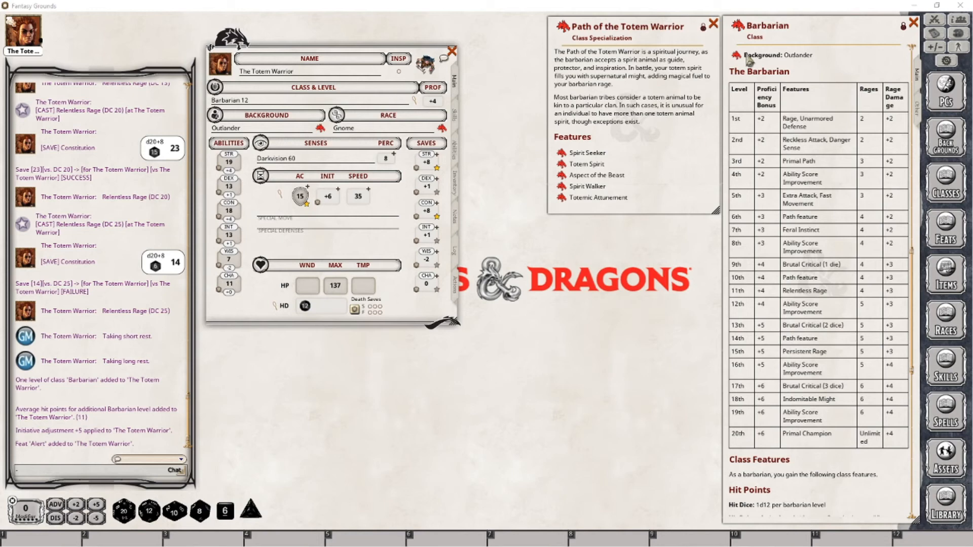
# Step: Add a Barbarian level to bring The Totem Warrior to level 13 and set the extra melee critical dice to 2
pyautogui.moveTo(258, 102); pyautogui.dragTo(257, 101)
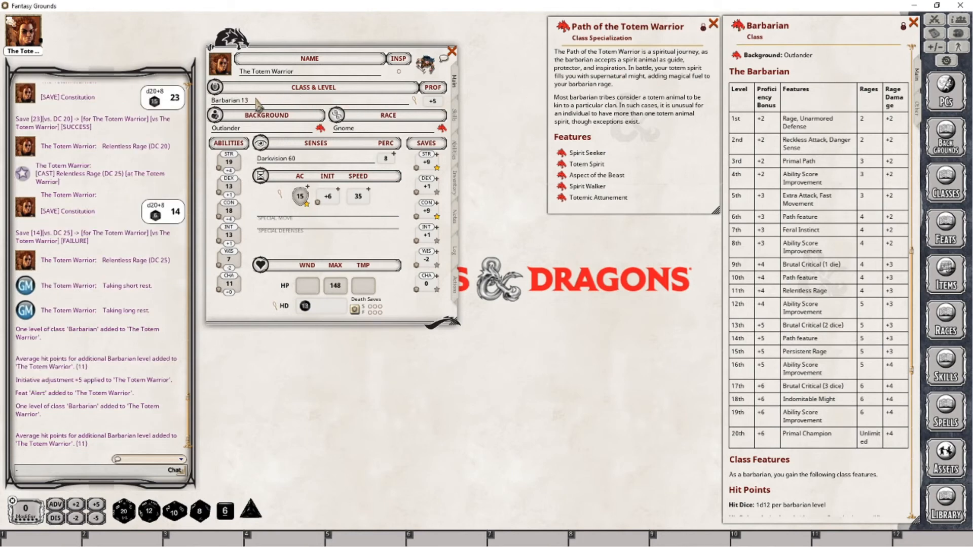
pyautogui.click(458, 292)
pyautogui.scroll(3, 396, 117)
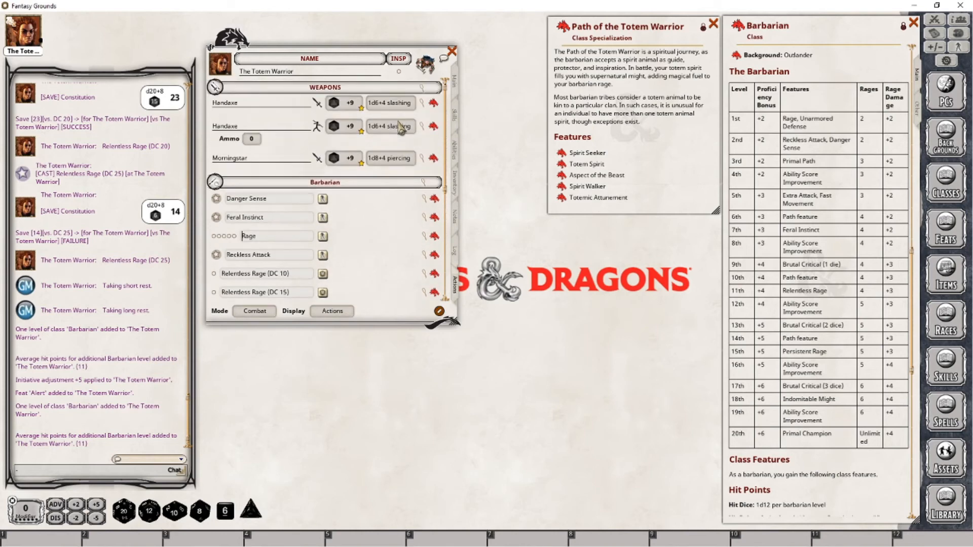
pyautogui.click(424, 93)
pyautogui.moveTo(385, 363); pyautogui.dragTo(561, 363)
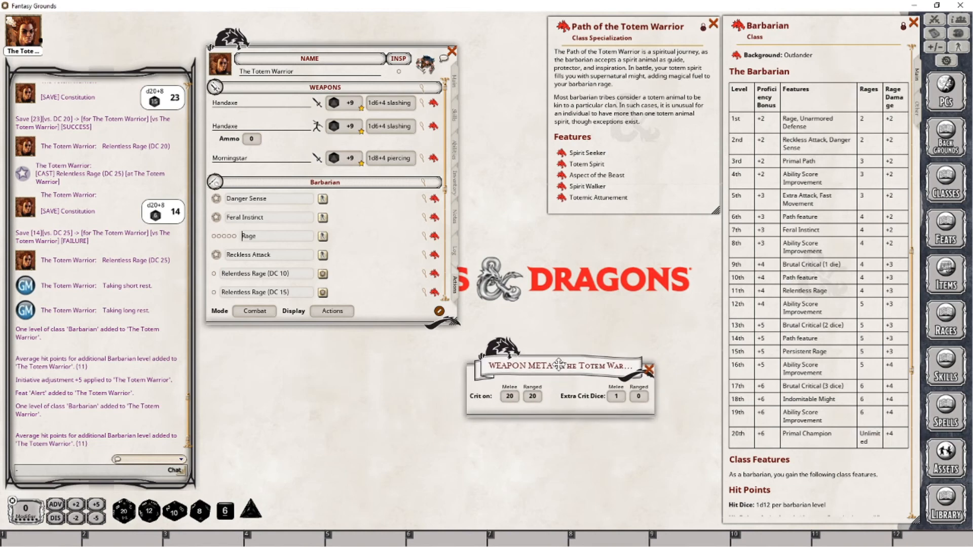
pyautogui.click(620, 397)
pyautogui.write('2')
pyautogui.click(649, 369)
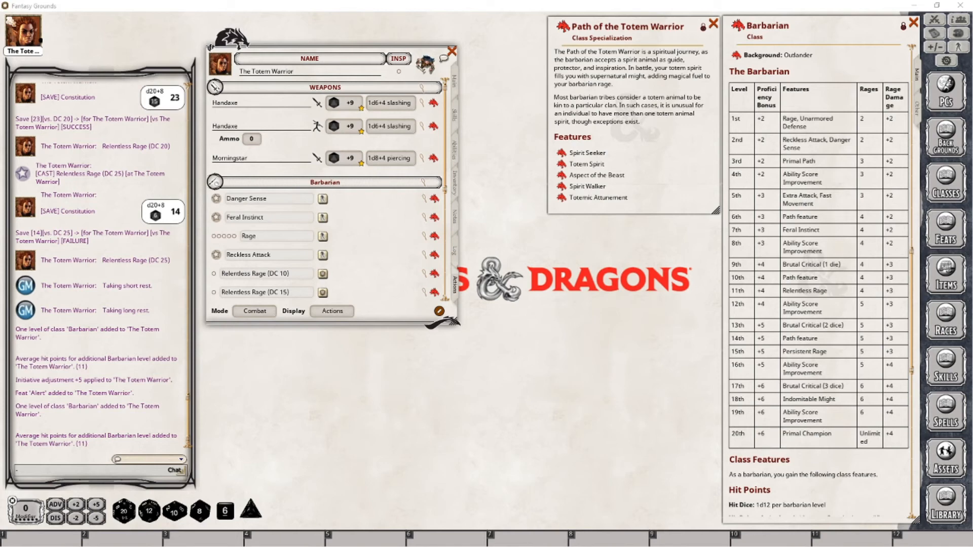
# Step: Add a Barbarian level to bring The Totem Warrior to level 14 and open the full Totemic Attunement description
pyautogui.click(454, 79)
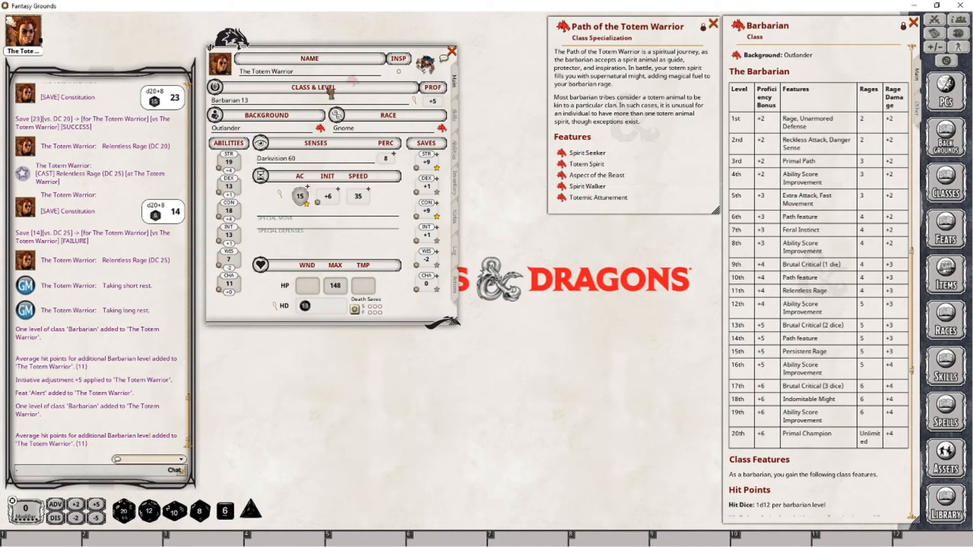
pyautogui.moveTo(255, 104); pyautogui.dragTo(255, 104)
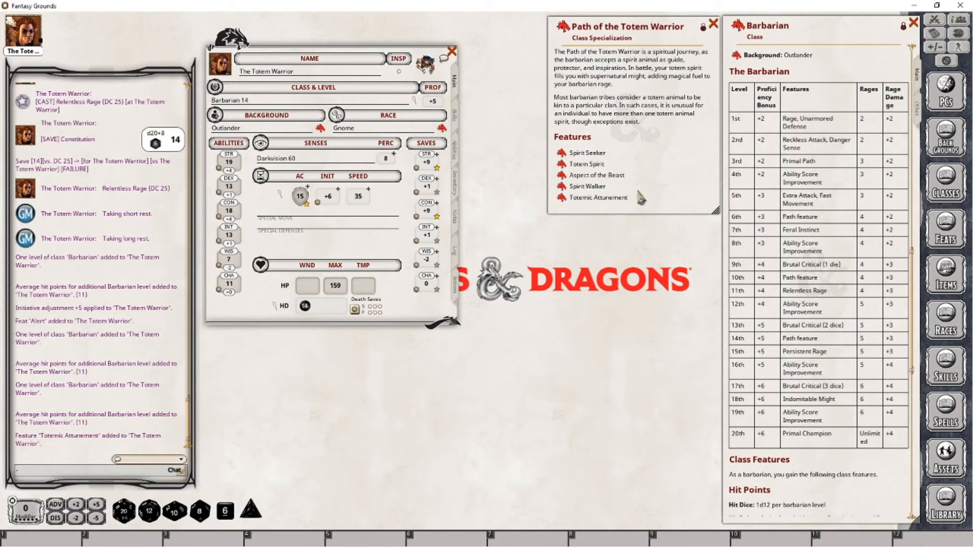
pyautogui.click(561, 198)
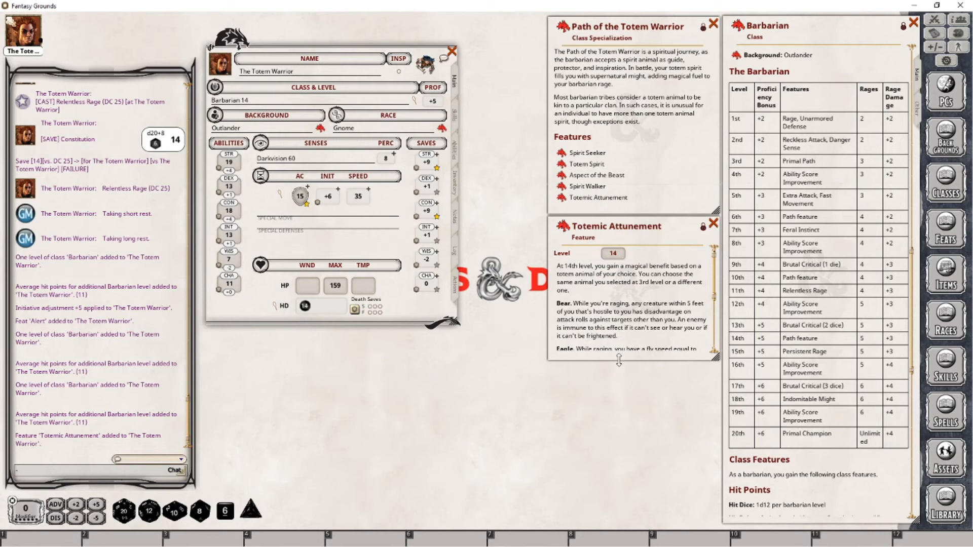
pyautogui.moveTo(619, 361); pyautogui.dragTo(620, 441)
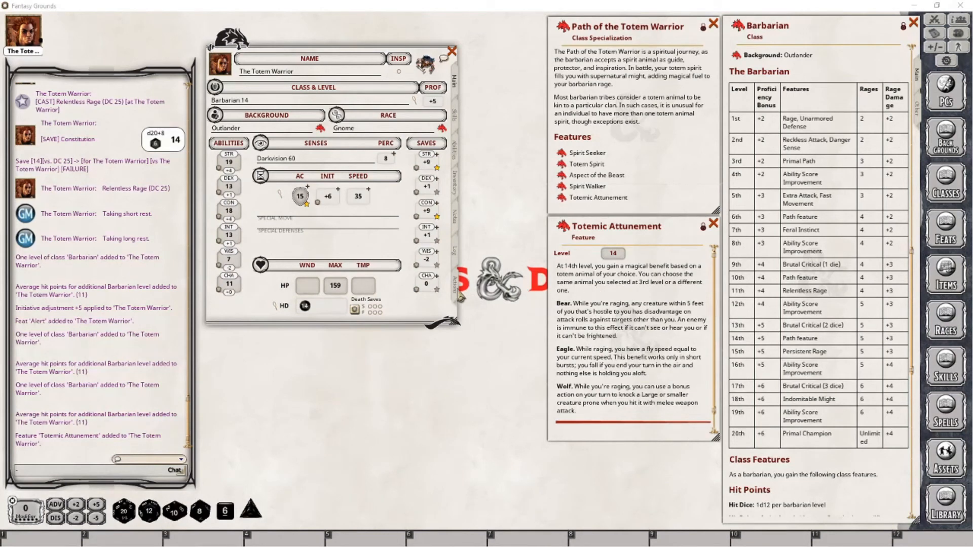
# Step: Add Totemic Attunement as a power in Standard mode and assign it to the Path of the Totem Warrior group
pyautogui.click(455, 286)
pyautogui.scroll(-5, 360, 294)
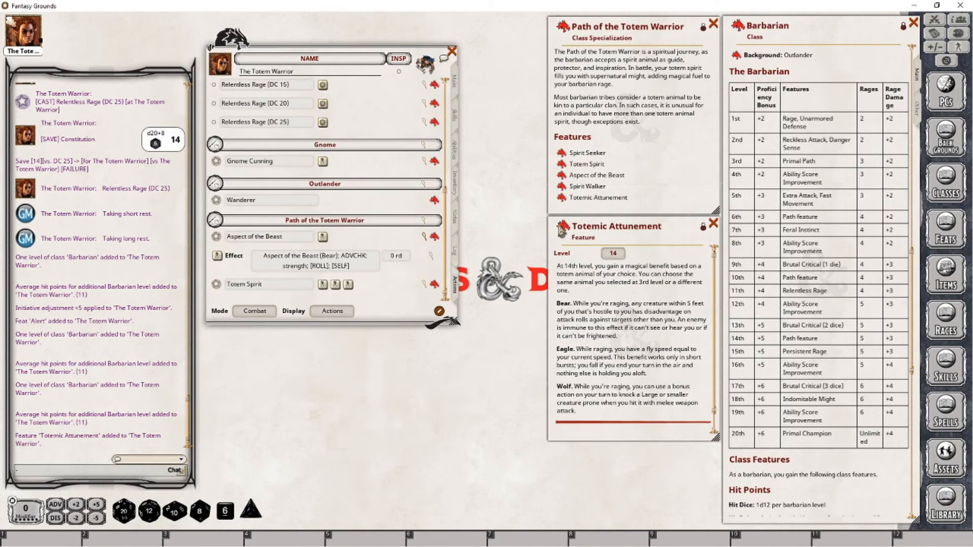
pyautogui.moveTo(562, 228); pyautogui.dragTo(398, 277)
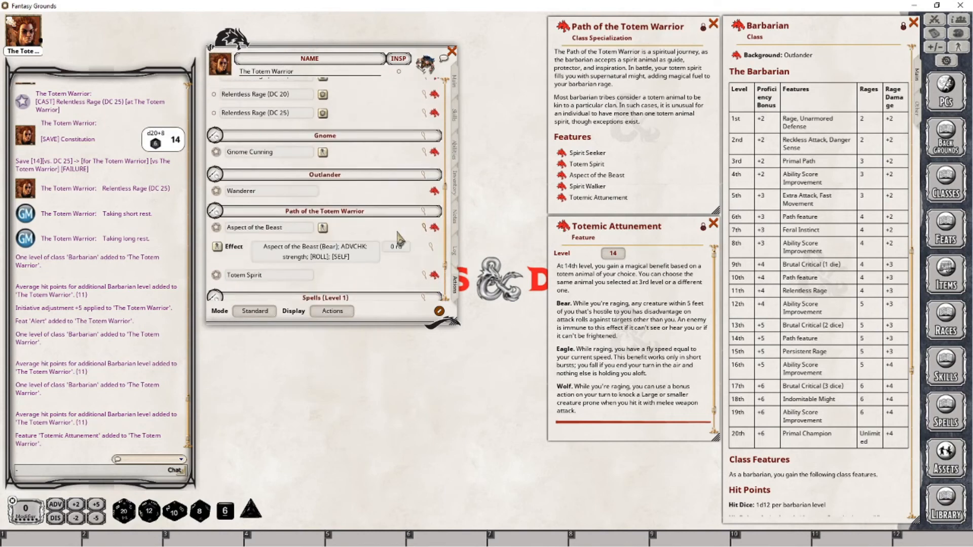
pyautogui.click(332, 311)
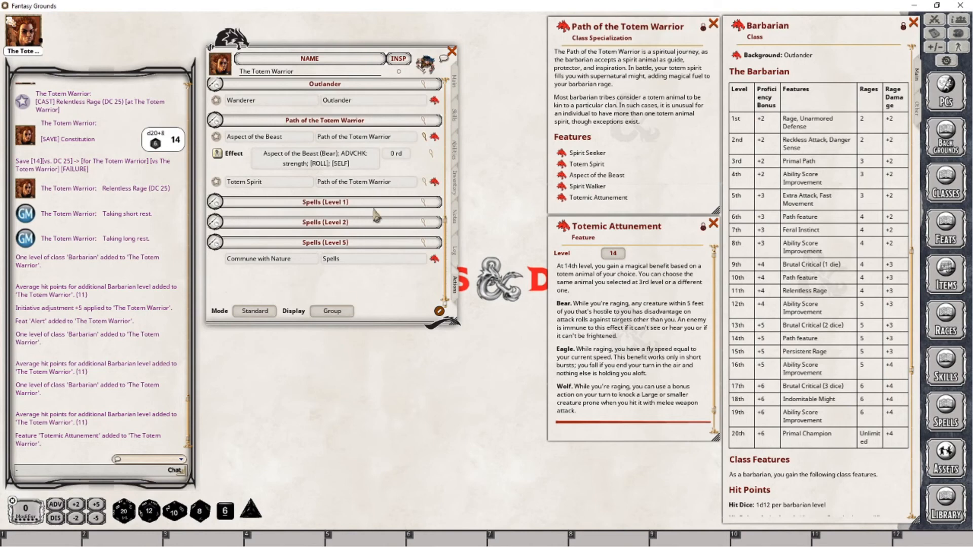
pyautogui.moveTo(398, 137); pyautogui.dragTo(309, 140)
pyautogui.hotkey('ctrl', 'c')
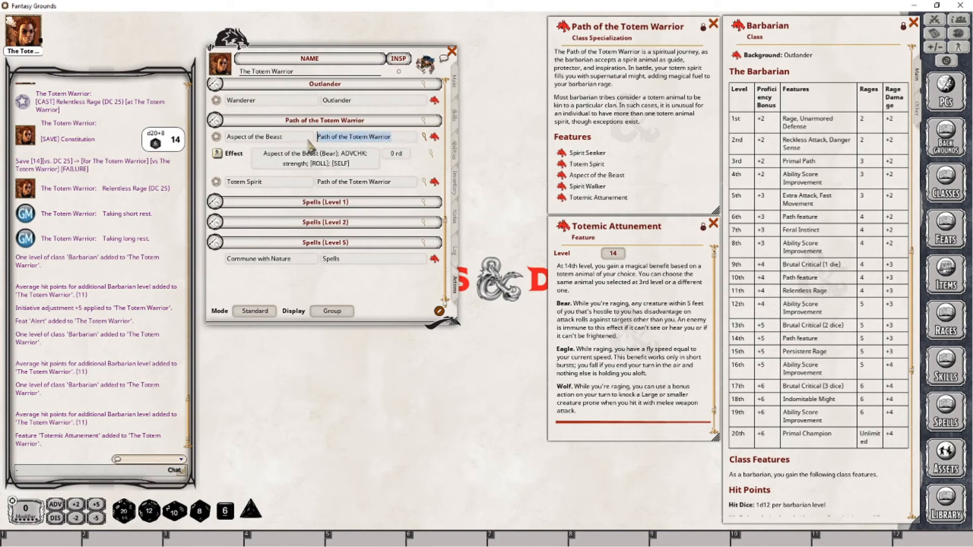
pyautogui.scroll(10, 354, 177)
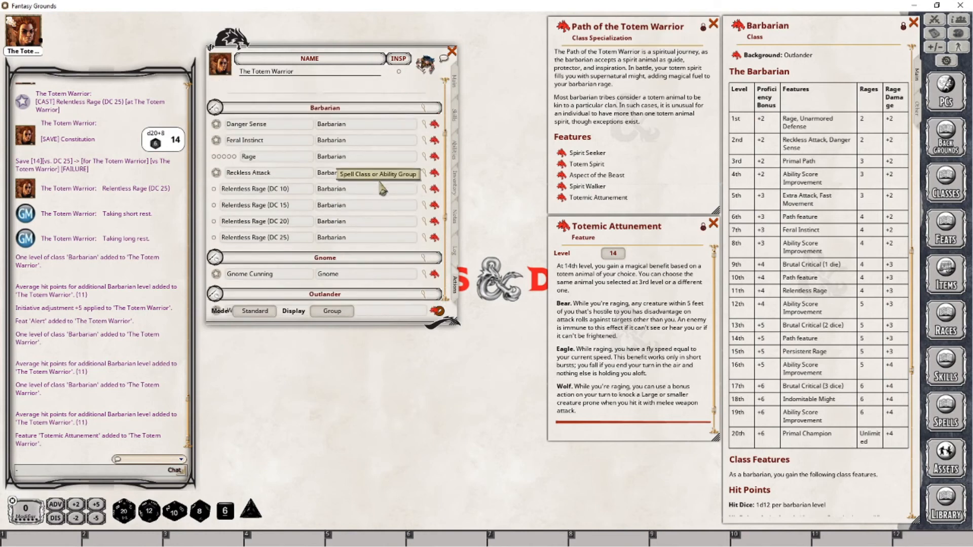
pyautogui.click(372, 163)
pyautogui.hotkey('ctrl', 'v')
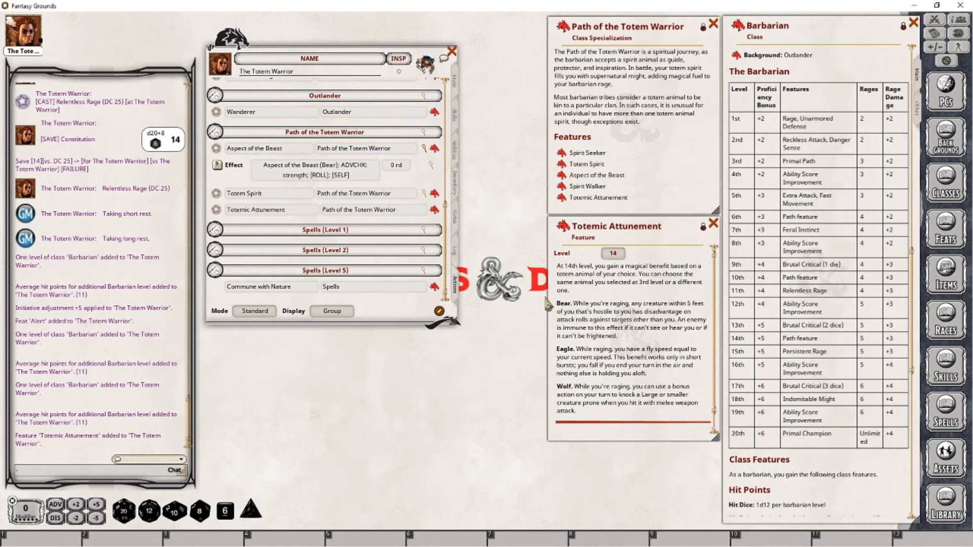
# Step: Add an effect to the Totemic Attunement power with the description "Totemic Attunement; GRANTDISATK;"
pyautogui.rightClick(295, 209)
pyautogui.click(346, 213)
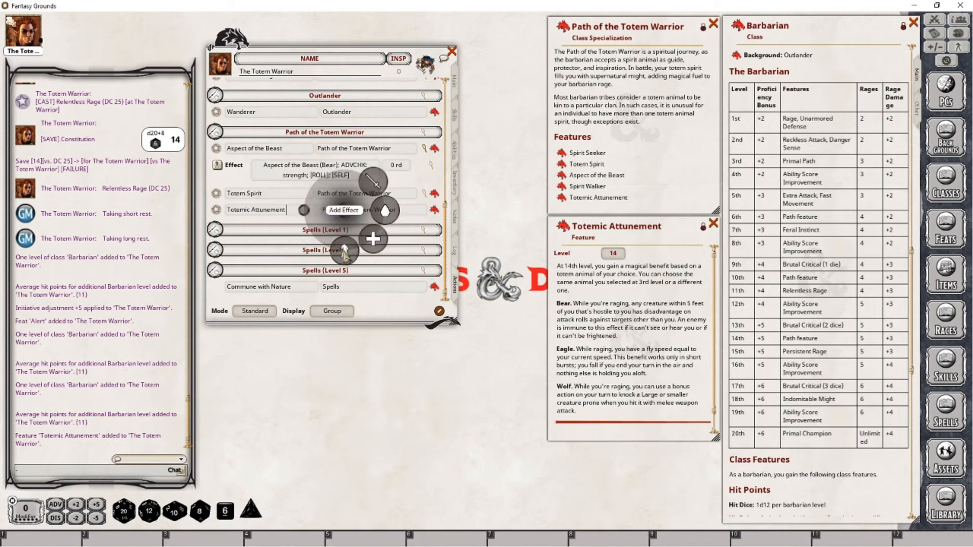
pyautogui.click(346, 256)
pyautogui.click(431, 226)
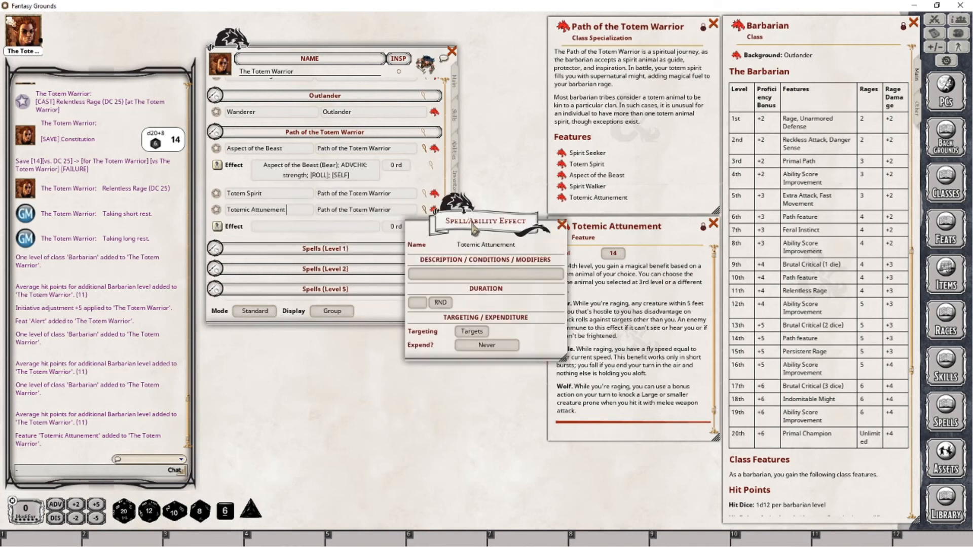
pyautogui.moveTo(471, 219); pyautogui.dragTo(421, 360)
pyautogui.click(398, 415)
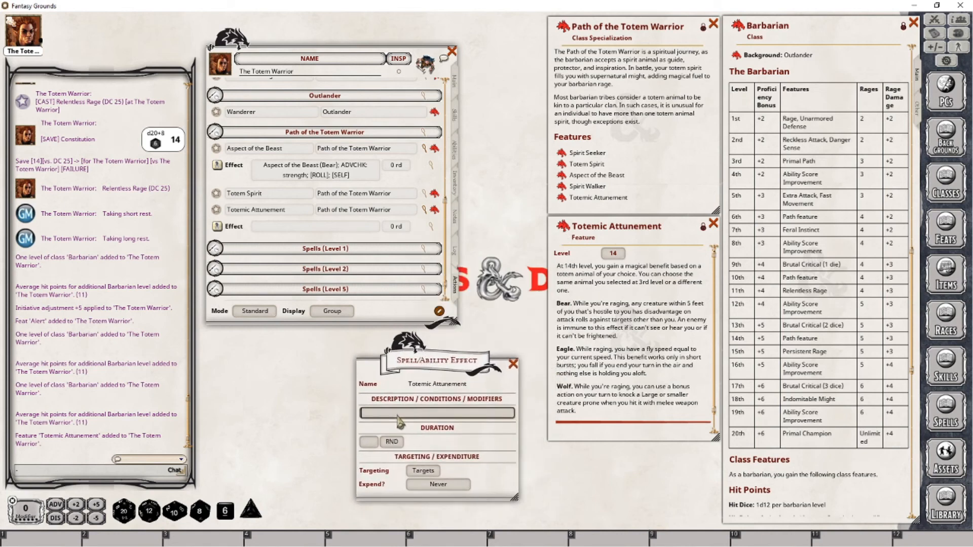
pyautogui.write('Totemic Attunement:')
pyautogui.press('BackSpace')
pyautogui.write(';')
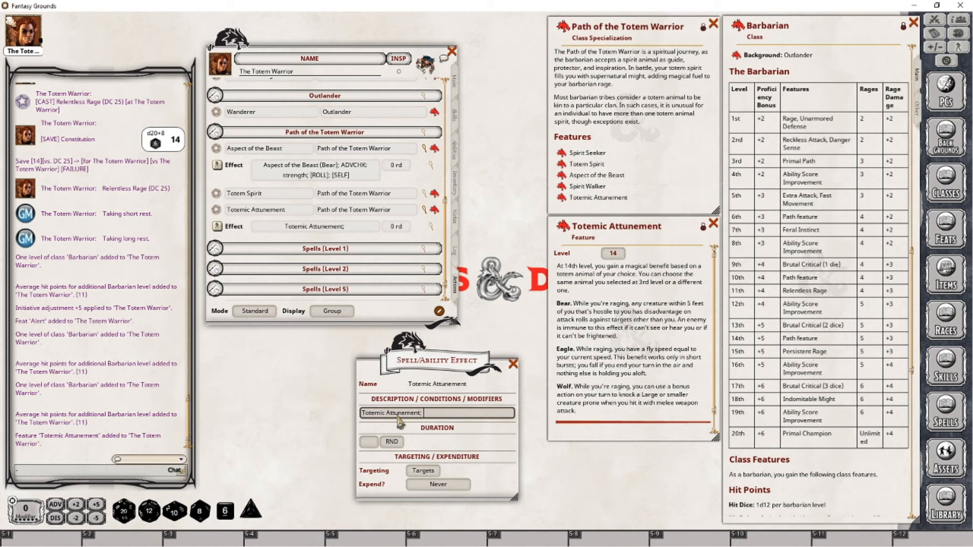
pyautogui.write(' GRANTDISATK')
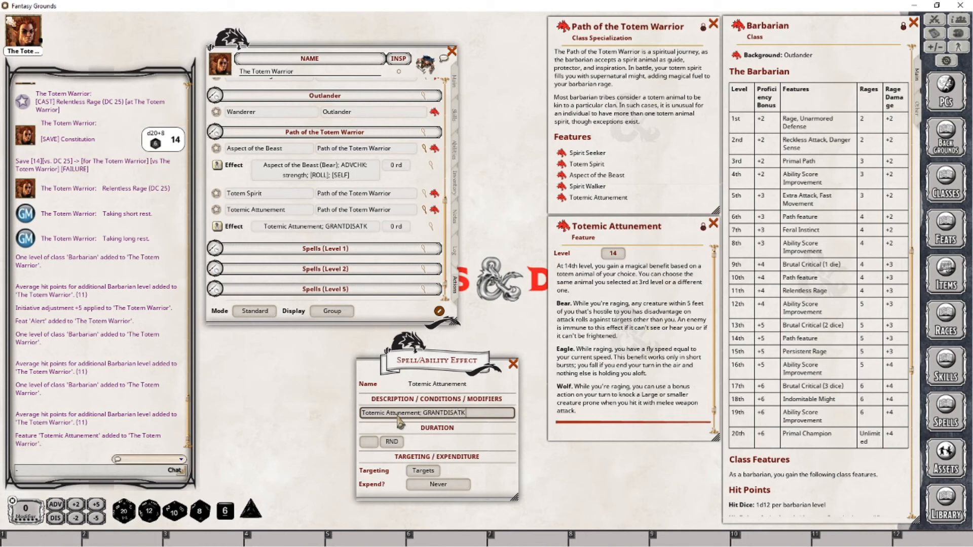
pyautogui.write(';')
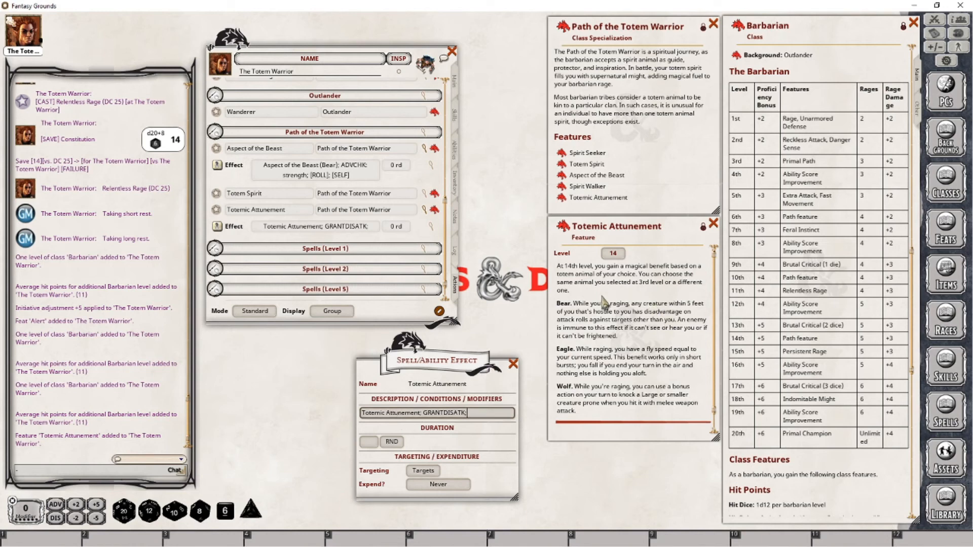
# Step: Set the GRANTDISATK effect to expend on next roll, leaving its duration blank
pyautogui.click(370, 442)
pyautogui.write('1')
pyautogui.press('Tab')
pyautogui.click(372, 442)
pyautogui.press('BackSpace')
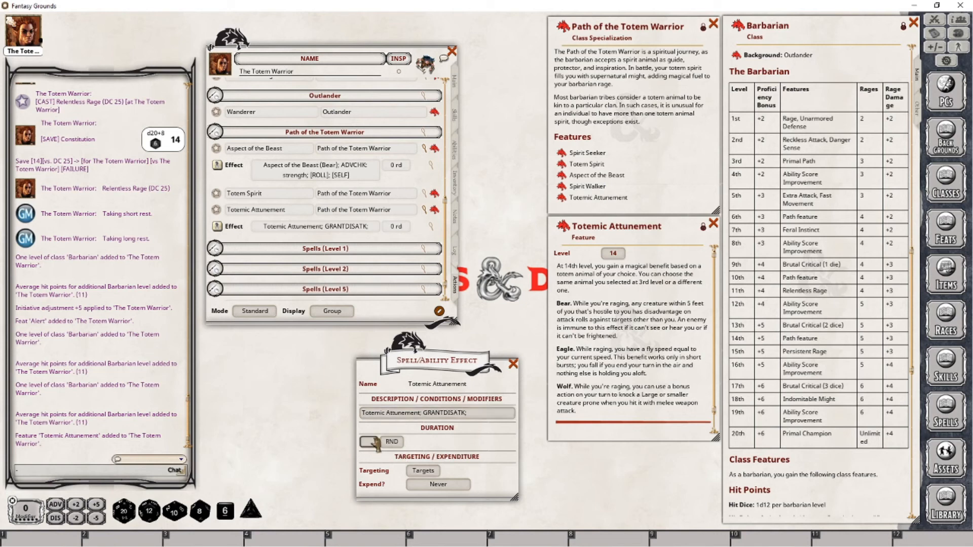
pyautogui.click(460, 486)
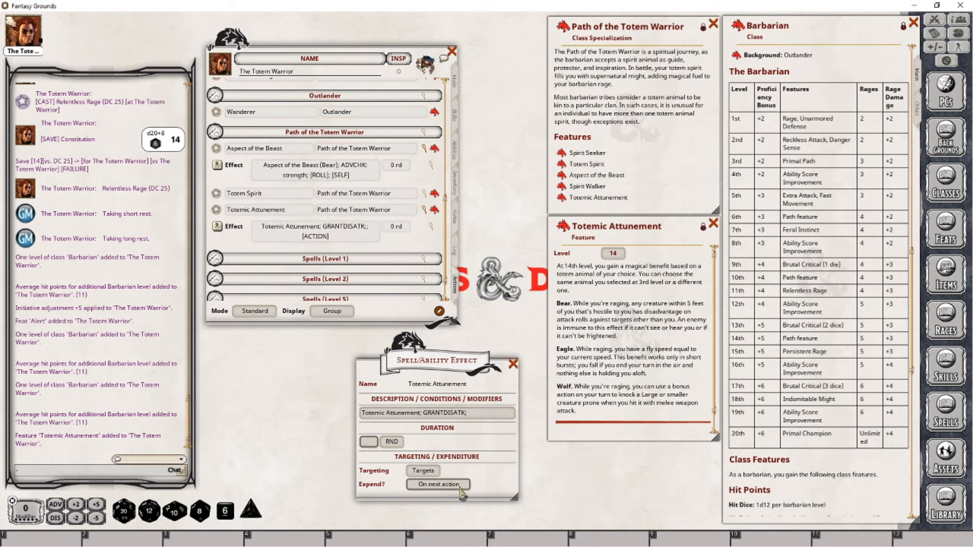
pyautogui.click(460, 487)
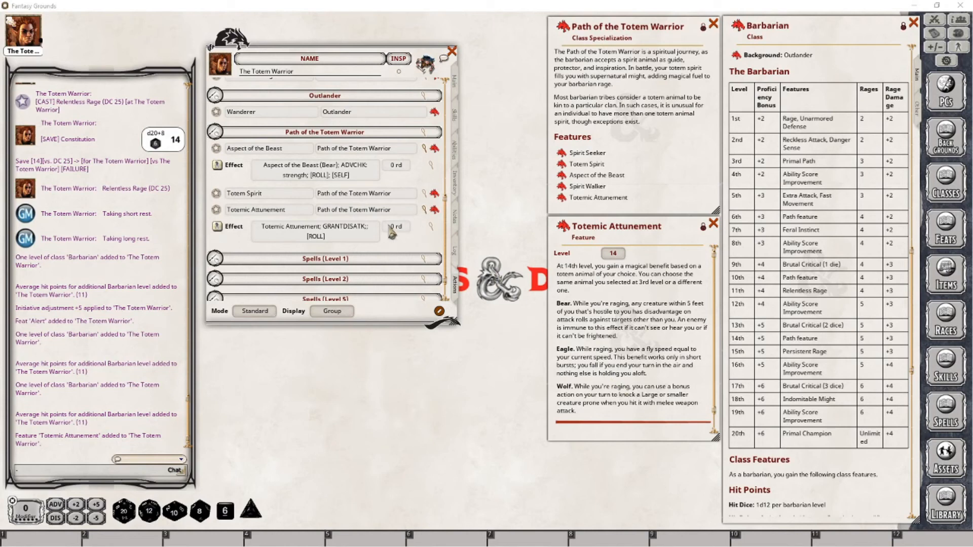
# Step: Add a second effect to Totemic Attunement and label the first effect "Totemic Attunement (Bear)"
pyautogui.rightClick(352, 235)
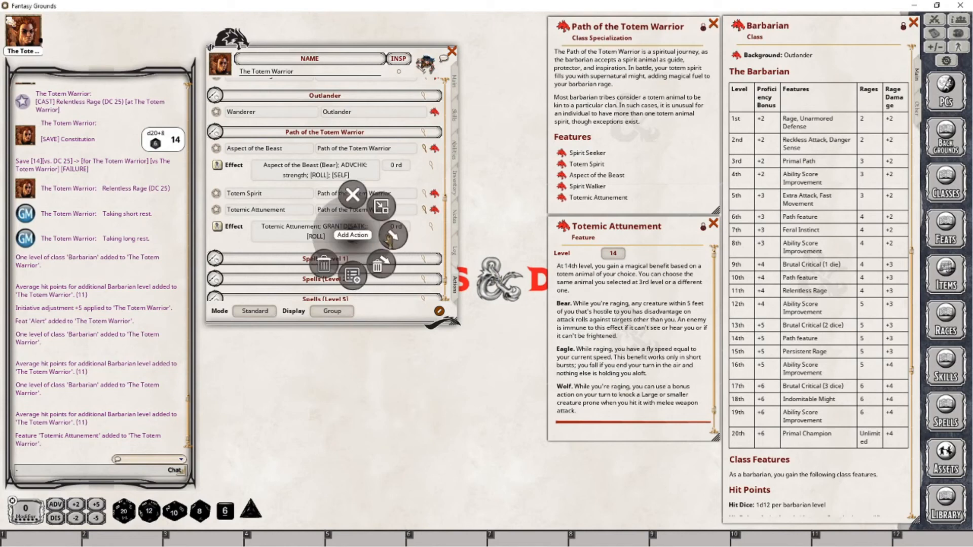
pyautogui.click(391, 238)
pyautogui.click(395, 281)
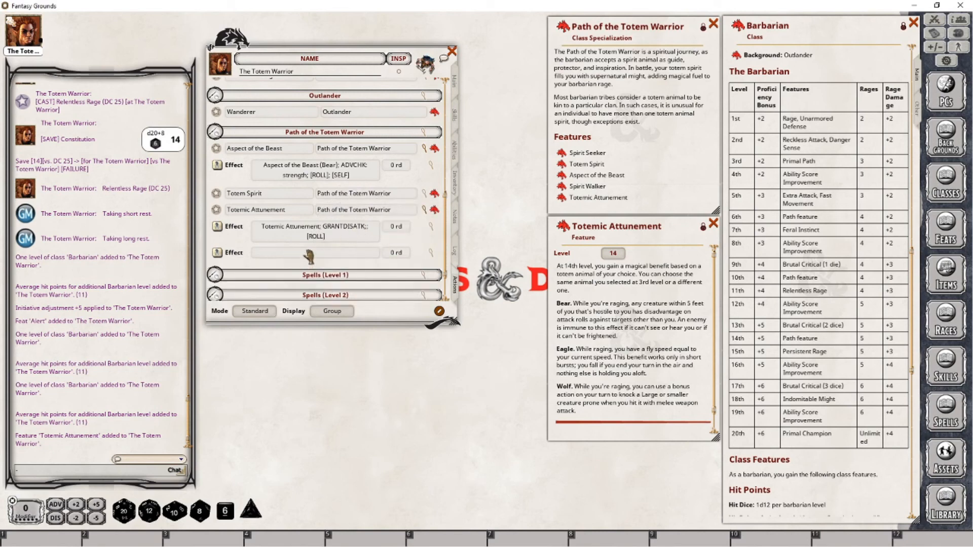
pyautogui.click(431, 227)
pyautogui.click(420, 414)
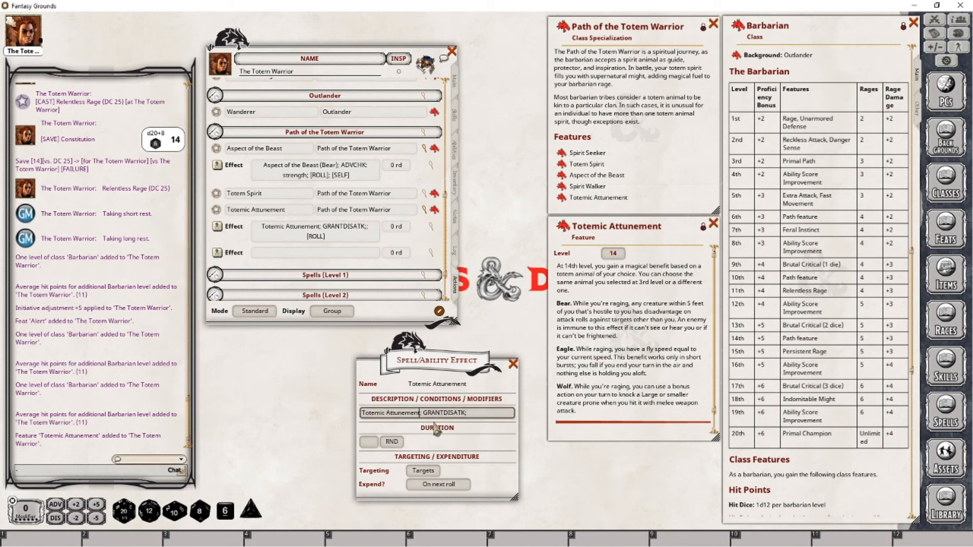
pyautogui.write('(Bear)')
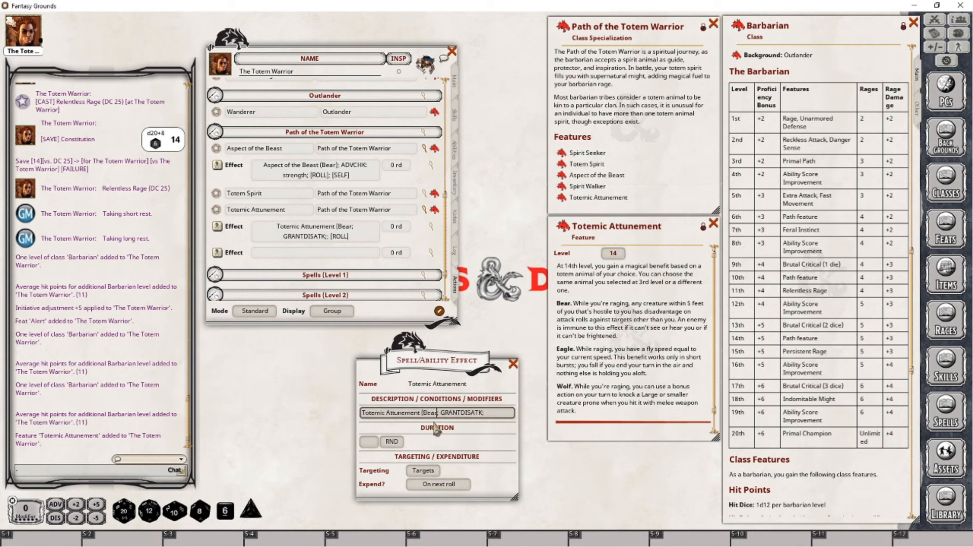
pyautogui.click(514, 364)
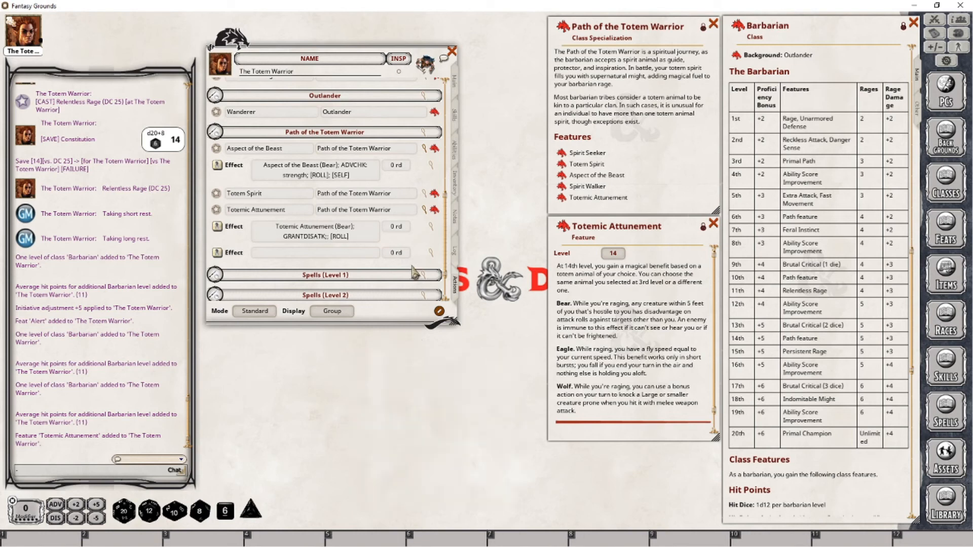
# Step: Set the second Totemic Attunement effect's description to "Totemic Attunement (Wolf); IF: SIZE(<= large); prone" and keep its targeting on Targets
pyautogui.click(431, 253)
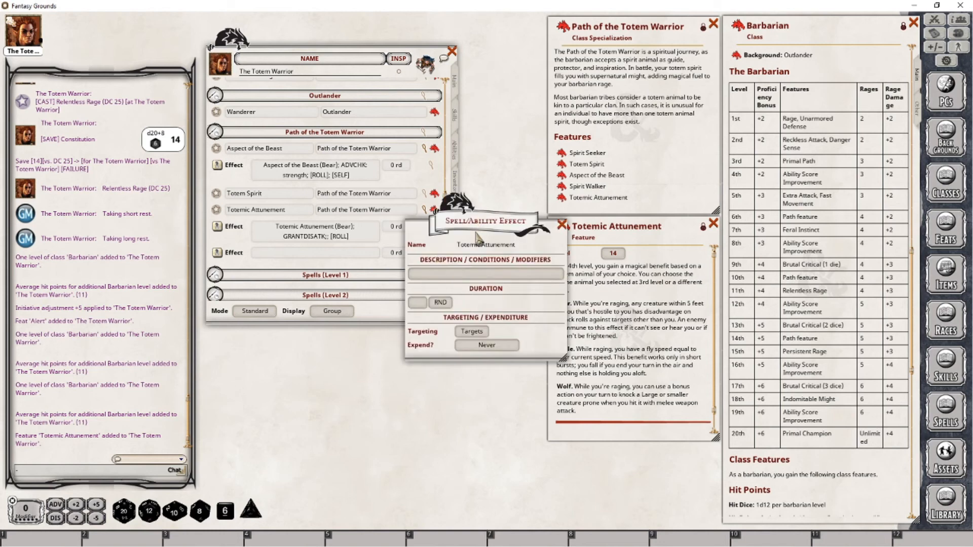
pyautogui.moveTo(481, 229); pyautogui.dragTo(427, 364)
pyautogui.click(395, 409)
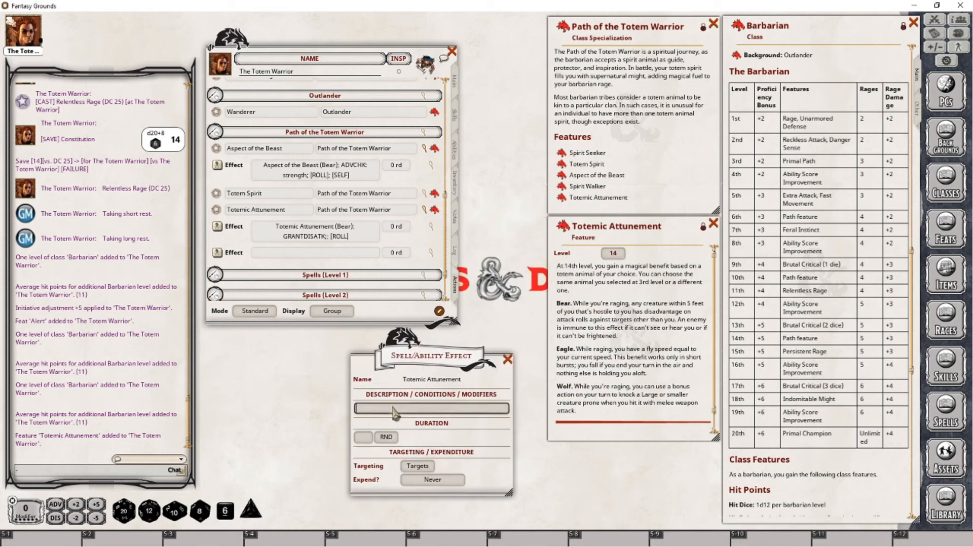
pyautogui.write('Totemic Attunerm')
pyautogui.press('BackSpace')
pyautogui.press('BackSpace')
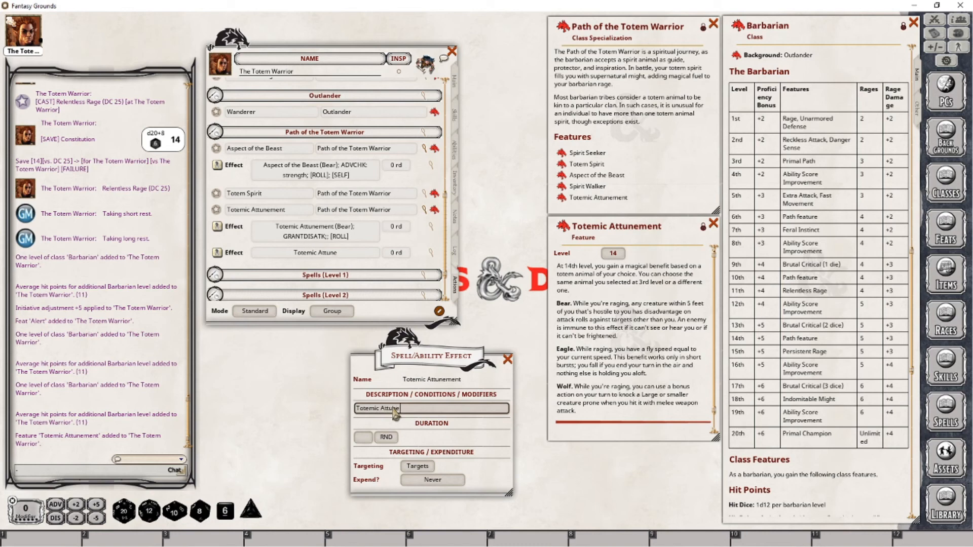
pyautogui.write('ment (Wolf);')
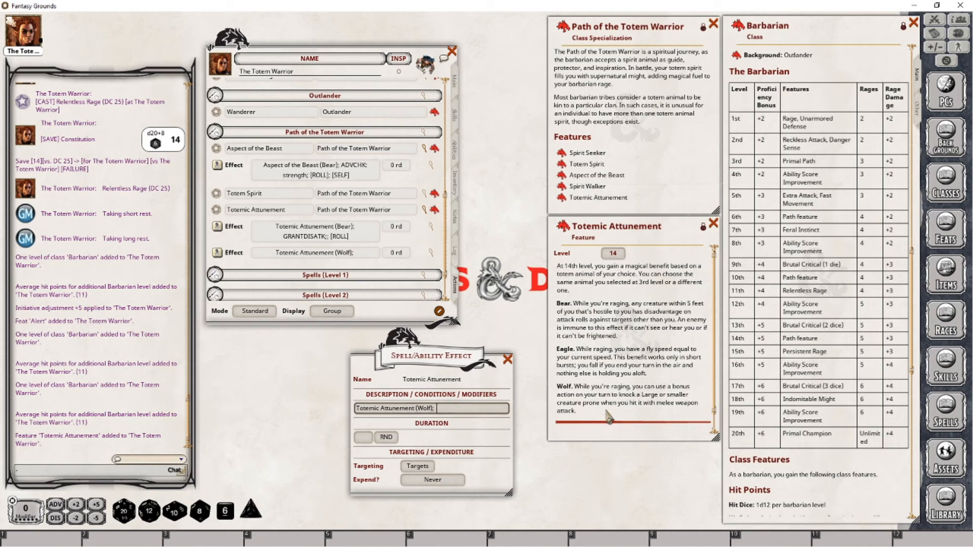
pyautogui.click(417, 466)
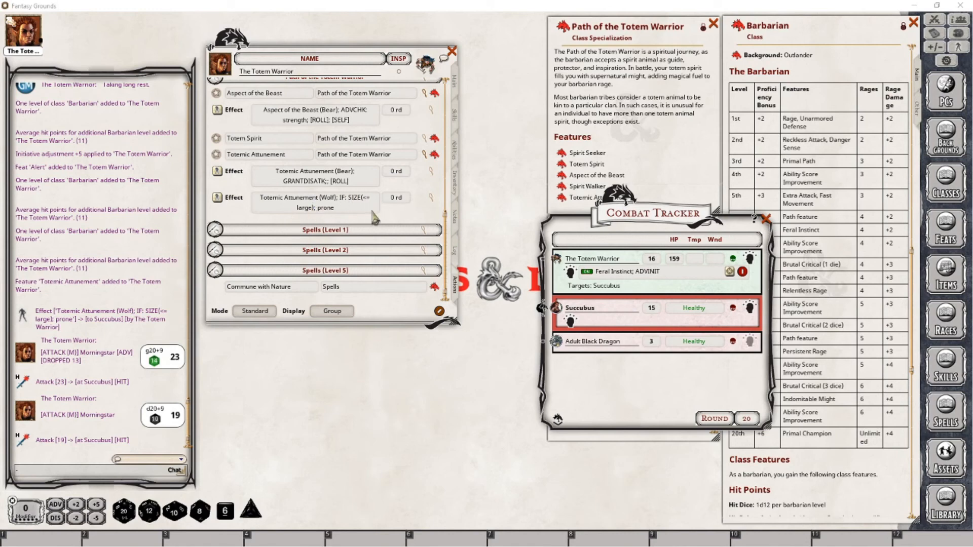
# Step: Review the Wolf effect's description, targeting and expenditure settings, close them, and move the Combat Tracker clear of the class records
pyautogui.click(431, 197)
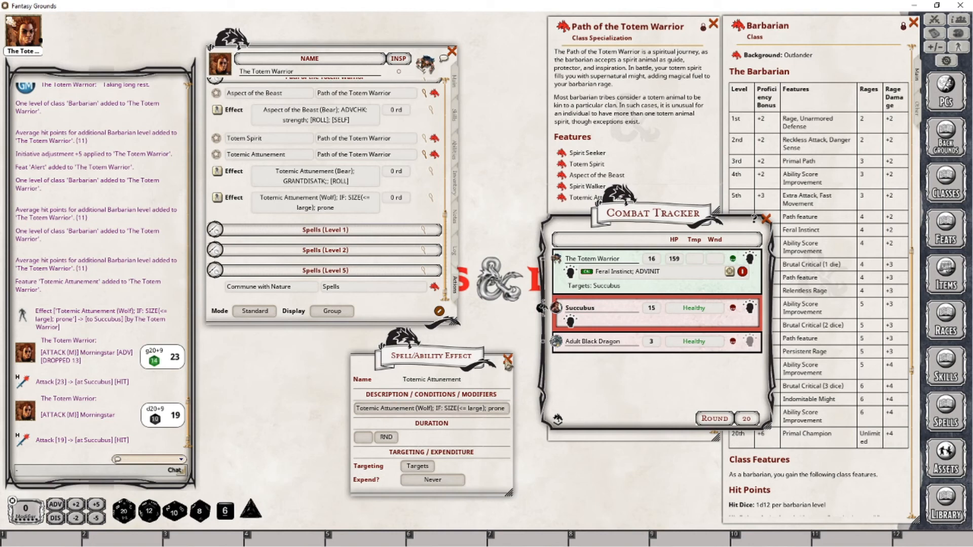
pyautogui.click(507, 360)
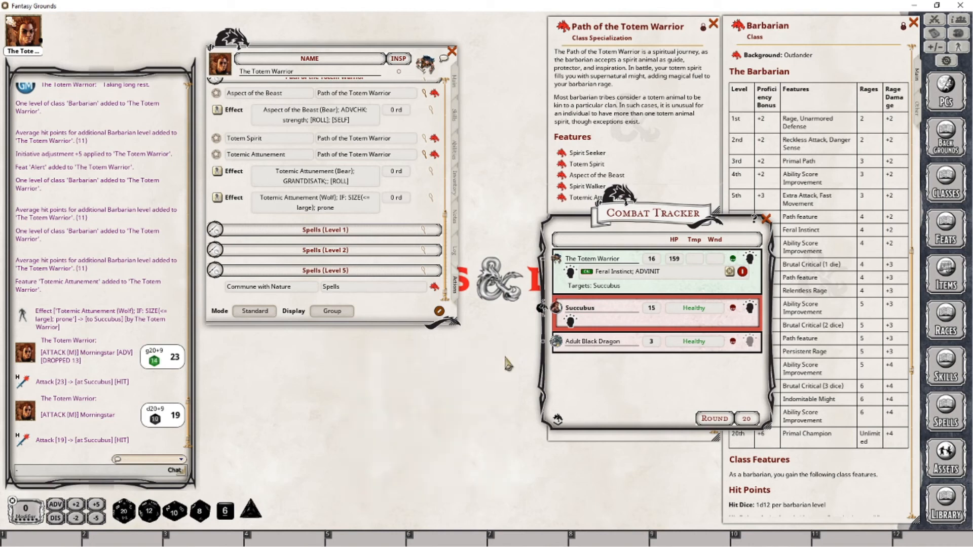
pyautogui.moveTo(670, 222); pyautogui.dragTo(634, 253)
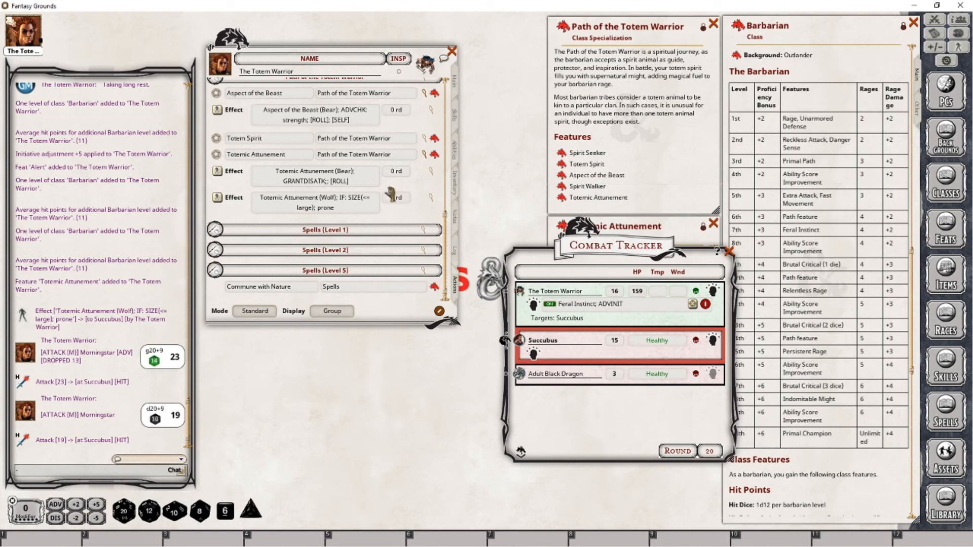
# Step: Roll a Morningstar attack against the Succubus and apply the Totemic Attunement (Wolf) effect to it
pyautogui.scroll(3, 405, 198)
pyautogui.scroll(5, 405, 197)
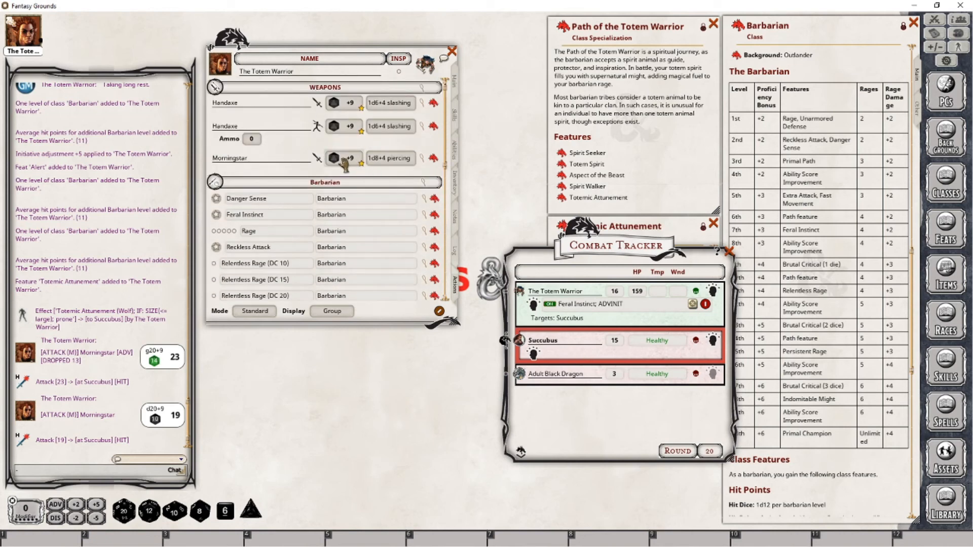
pyautogui.doubleClick(345, 161)
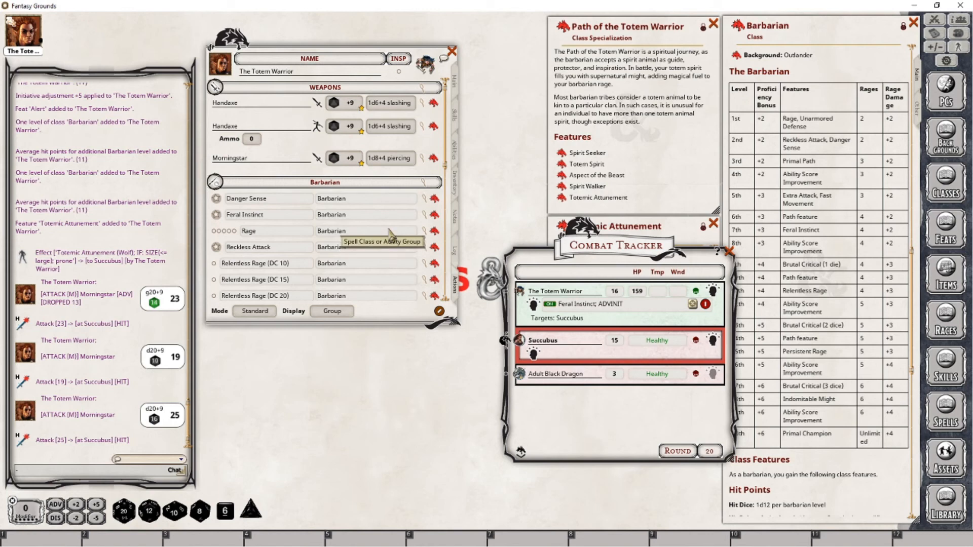
pyautogui.scroll(-8, 389, 234)
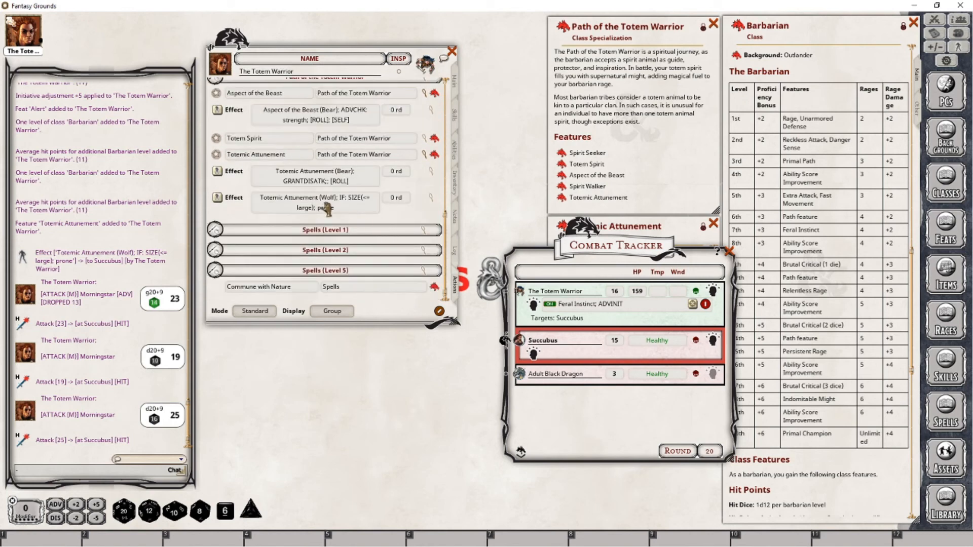
pyautogui.click(220, 202)
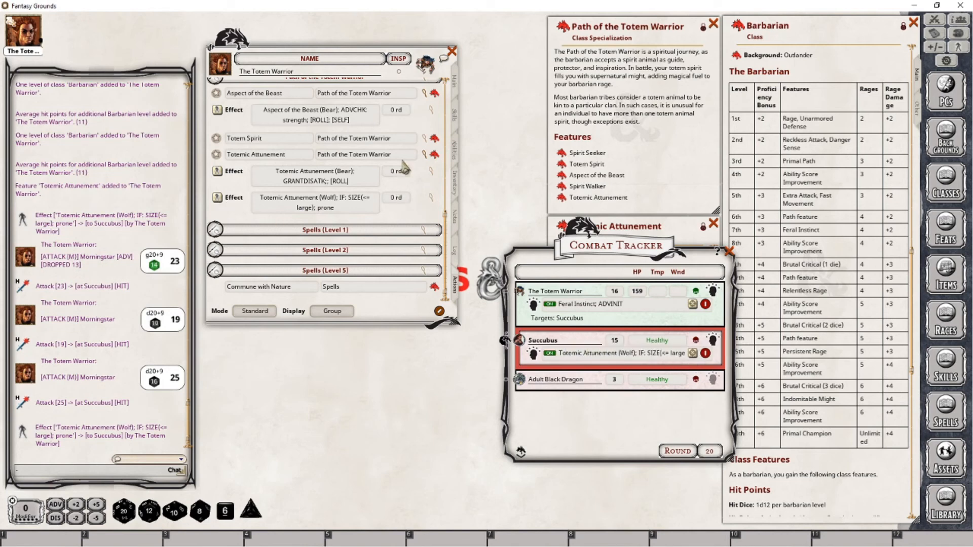
# Step: Roll the Morningstar's damage against the targeted Succubus
pyautogui.scroll(8, 406, 176)
pyautogui.scroll(3, 405, 177)
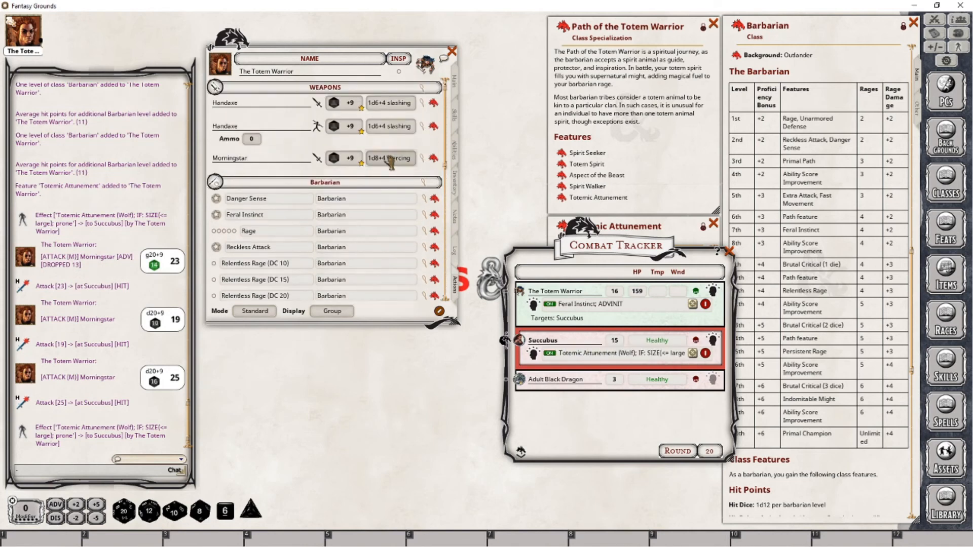
pyautogui.doubleClick(390, 158)
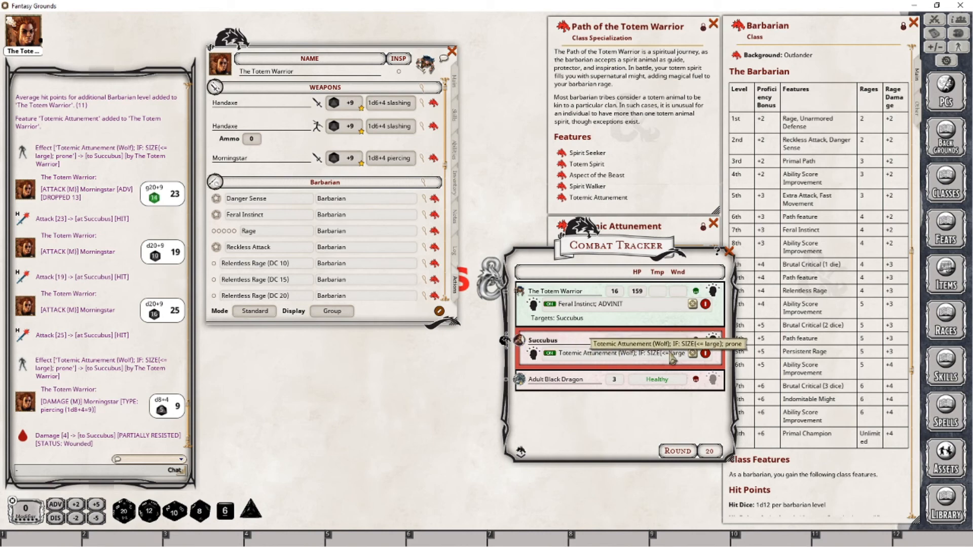
# Step: Roll a second Morningstar attack with its damage against the Succubus affected by Wolf, and close the Combat Tracker
pyautogui.doubleClick(343, 159)
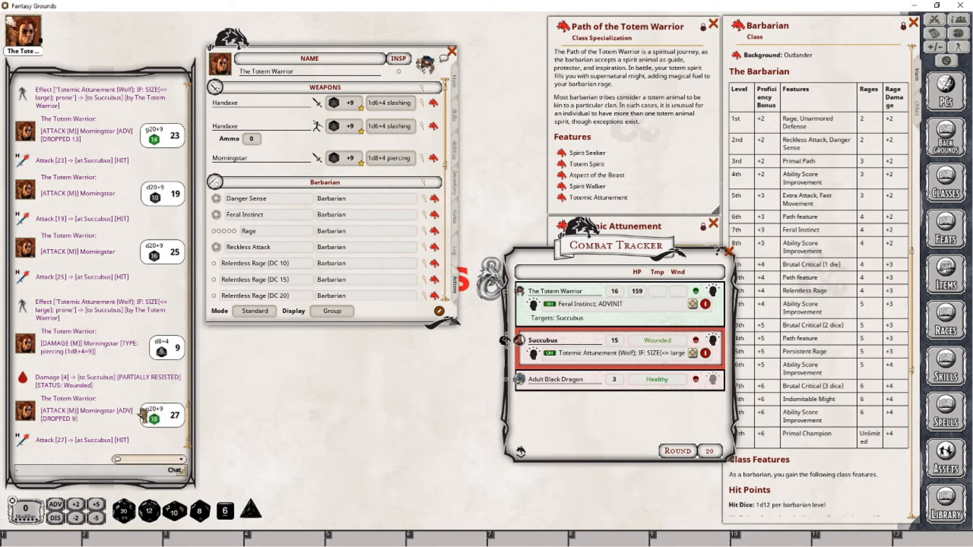
pyautogui.doubleClick(398, 158)
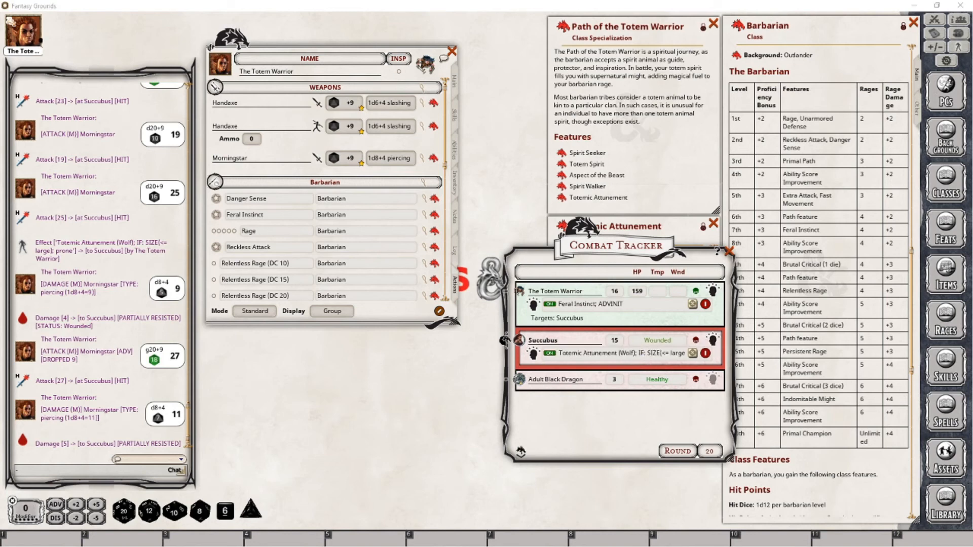
pyautogui.click(729, 251)
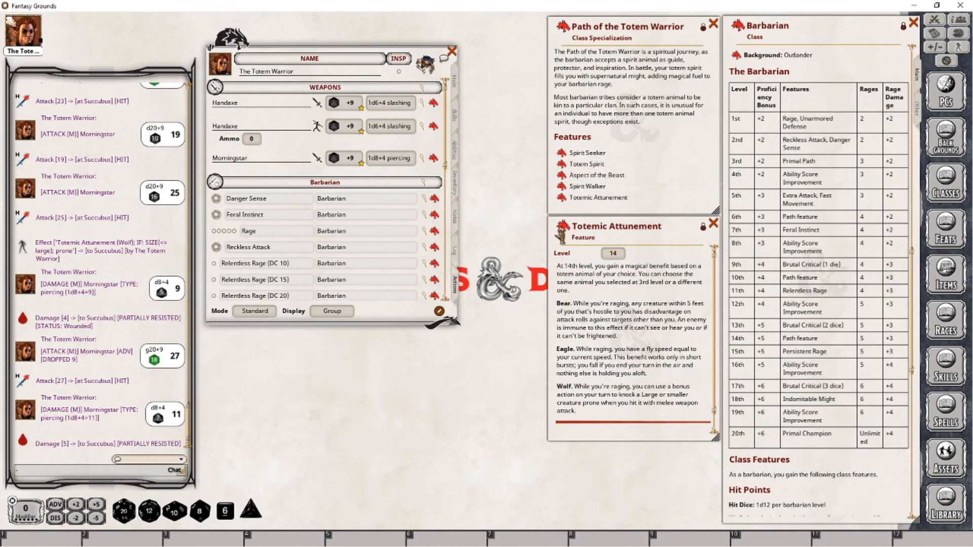
# Step: Post the Totemic Attunement power from the character's actions to the chat and close the feature description
pyautogui.moveTo(95, 346); pyautogui.dragTo(51, 339)
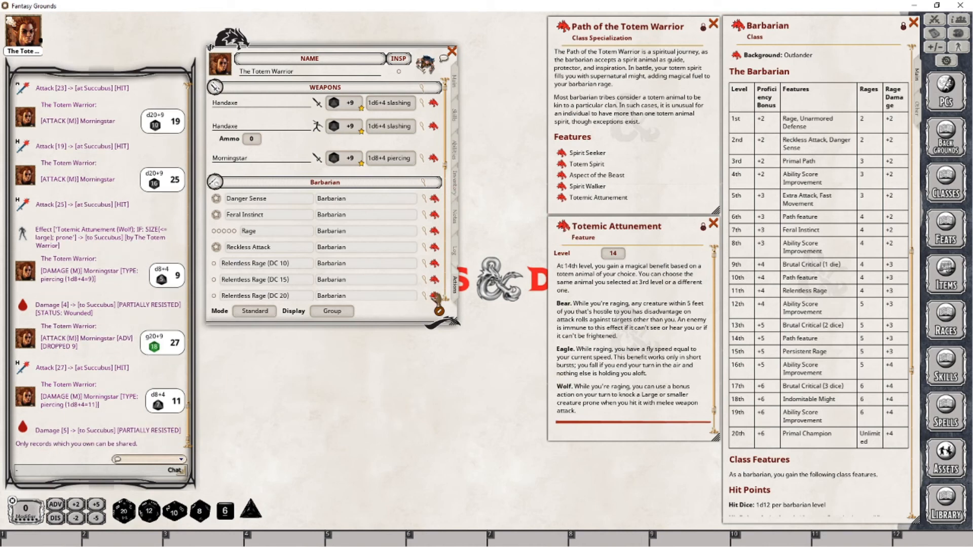
pyautogui.scroll(-4, 436, 294)
pyautogui.scroll(-5, 436, 287)
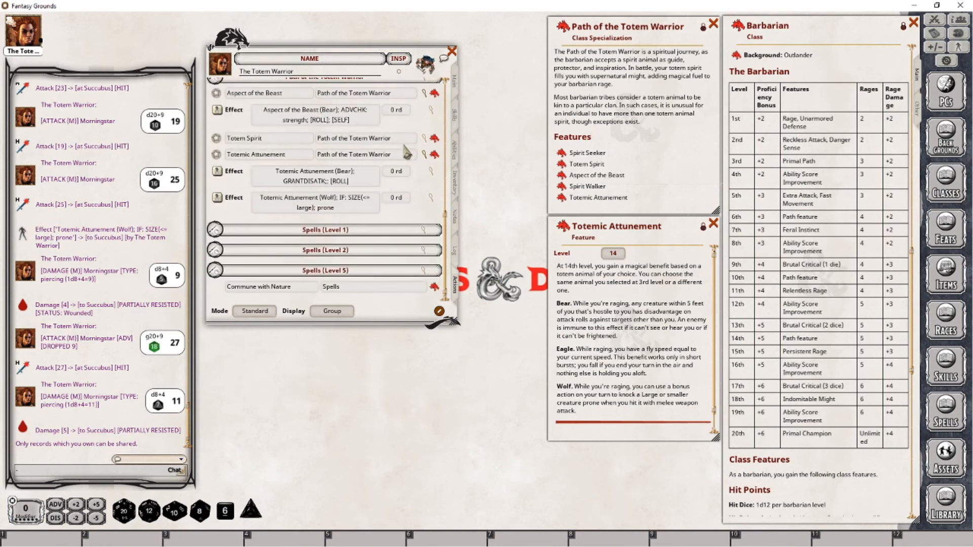
pyautogui.moveTo(433, 154); pyautogui.dragTo(102, 340)
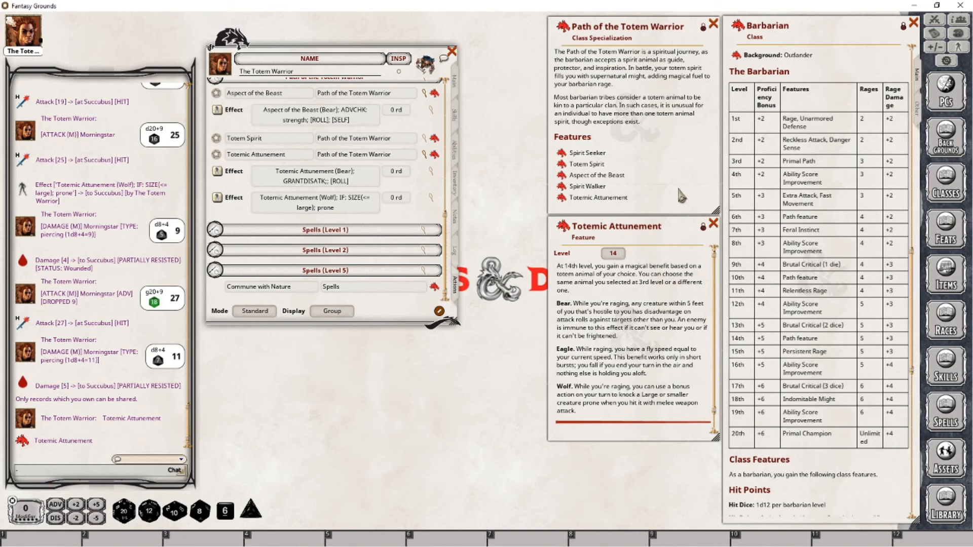
pyautogui.click(714, 224)
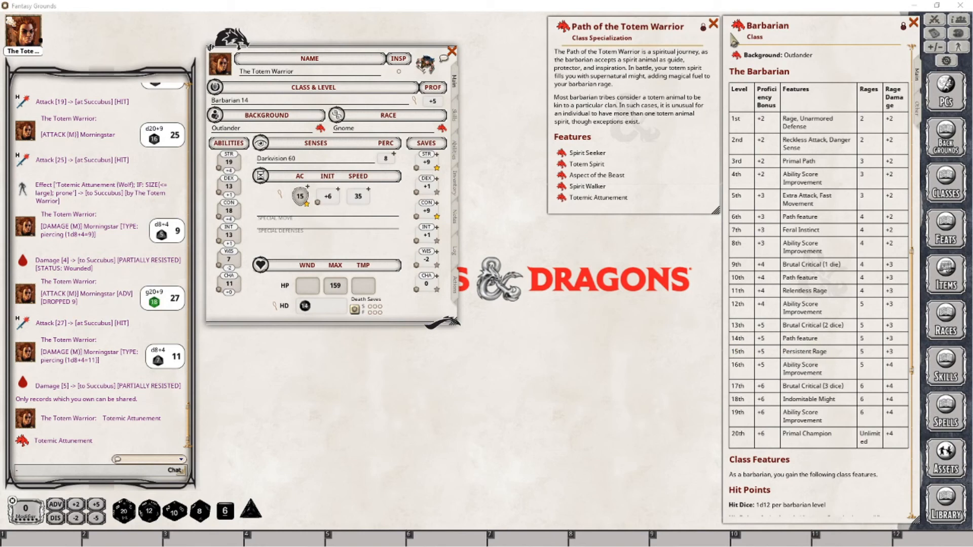
# Step: Add a Barbarian level to reach level 15 and place the new Persistent Rage feature description beneath the Path of the Totem Warrior window
pyautogui.moveTo(304, 105); pyautogui.dragTo(259, 105)
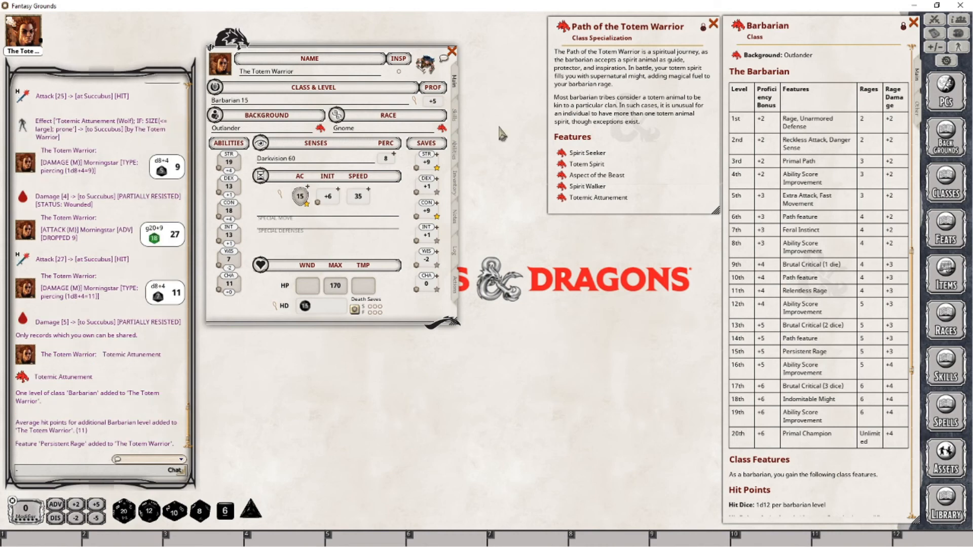
pyautogui.click(455, 150)
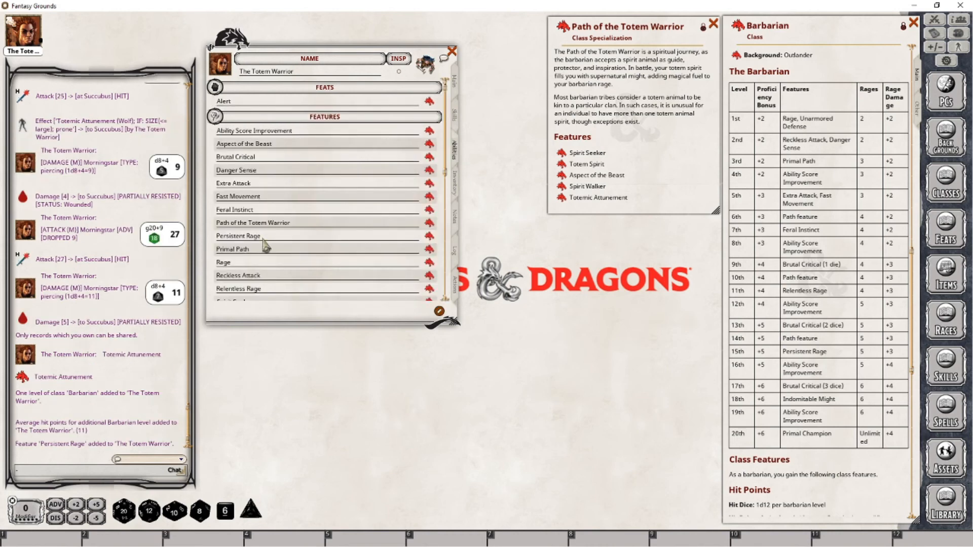
pyautogui.click(429, 236)
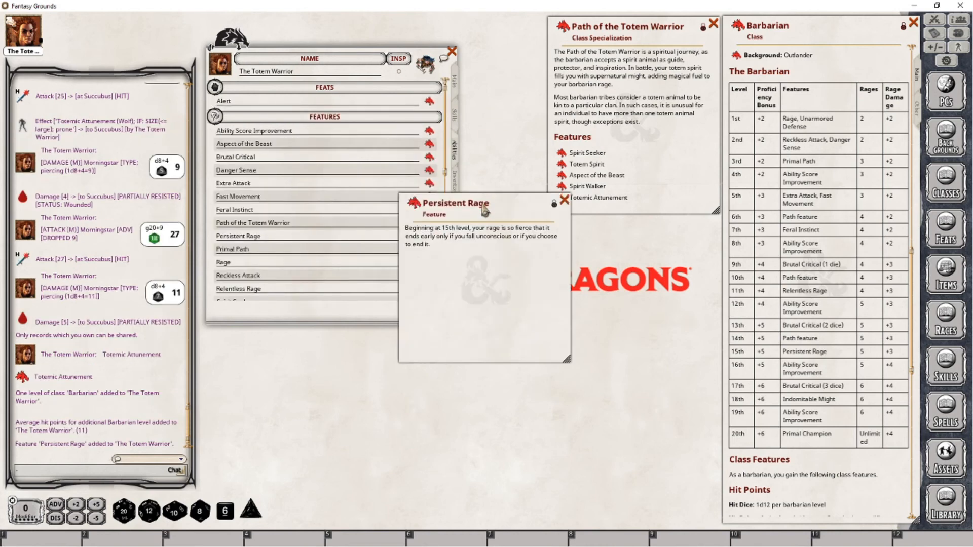
pyautogui.moveTo(482, 200); pyautogui.dragTo(627, 228)
pyautogui.click(455, 82)
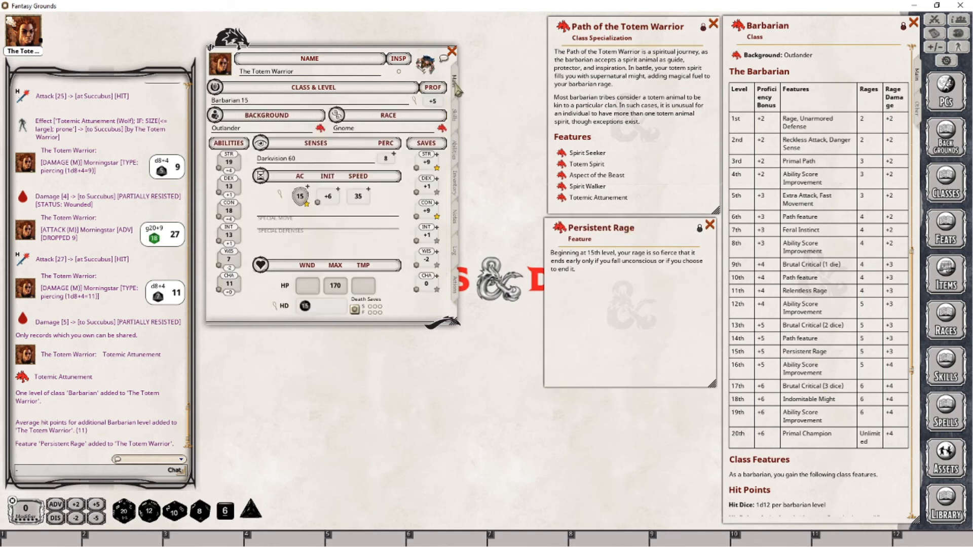
# Step: Add Persistent Rage to the character's powers and assign it to the Barbarian group
pyautogui.click(455, 284)
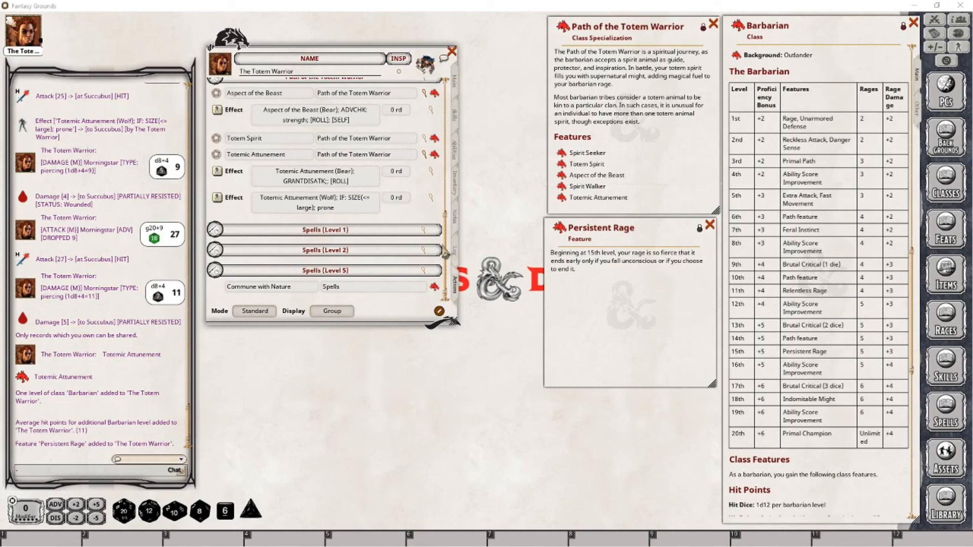
pyautogui.scroll(10, 388, 262)
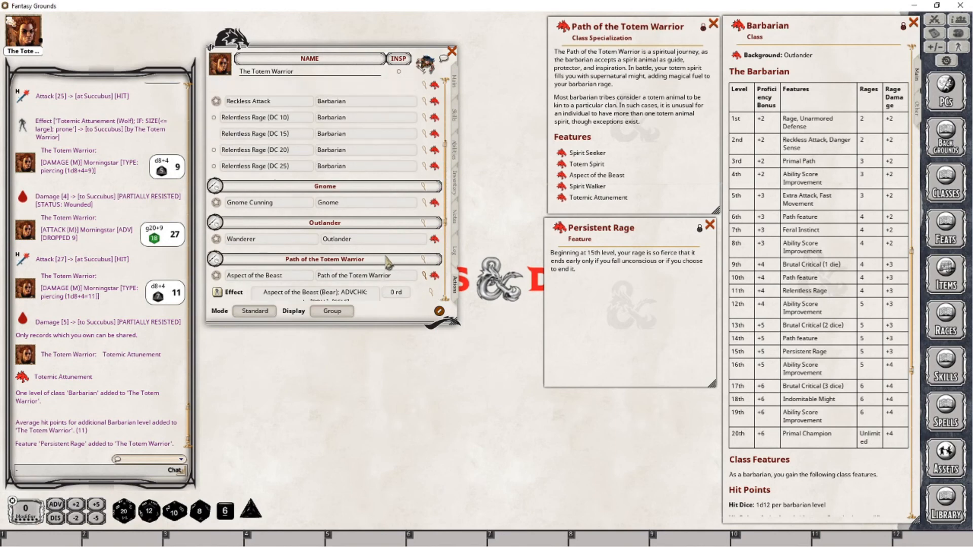
pyautogui.moveTo(560, 228); pyautogui.dragTo(363, 222)
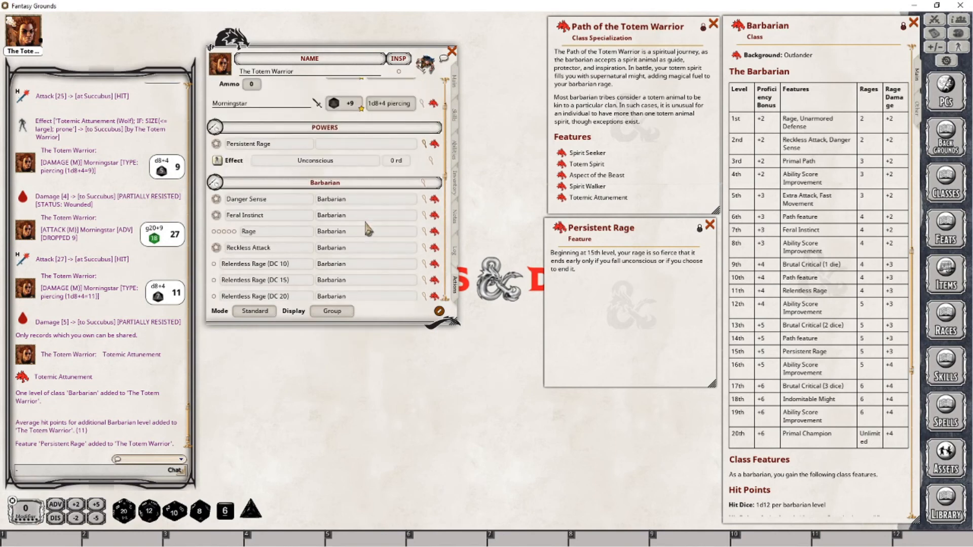
pyautogui.click(351, 145)
pyautogui.write('Bar')
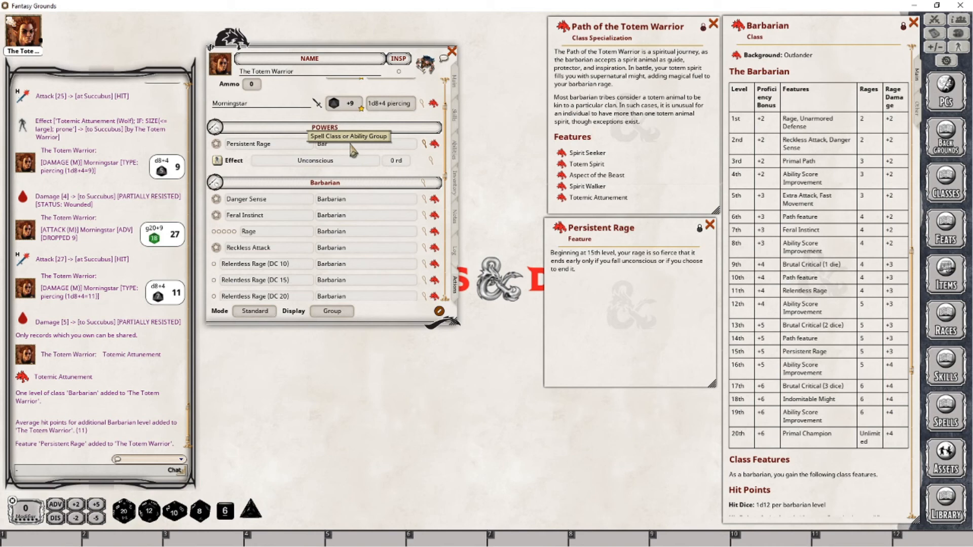
pyautogui.write('barian')
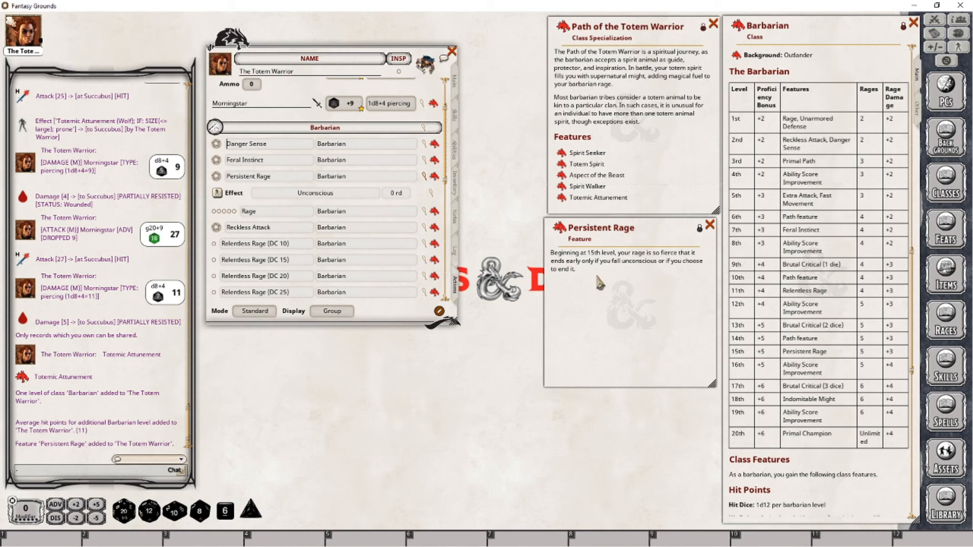
# Step: Read the full Rage description, especially its duration and the conditions that end it early, and close it
pyautogui.click(434, 212)
pyautogui.moveTo(497, 205); pyautogui.dragTo(457, 235)
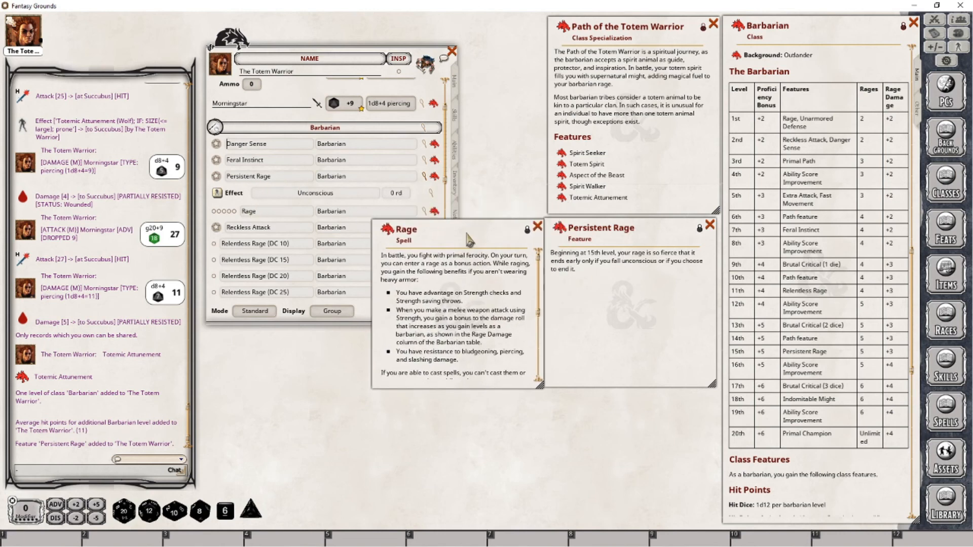
pyautogui.moveTo(466, 388); pyautogui.dragTo(465, 489)
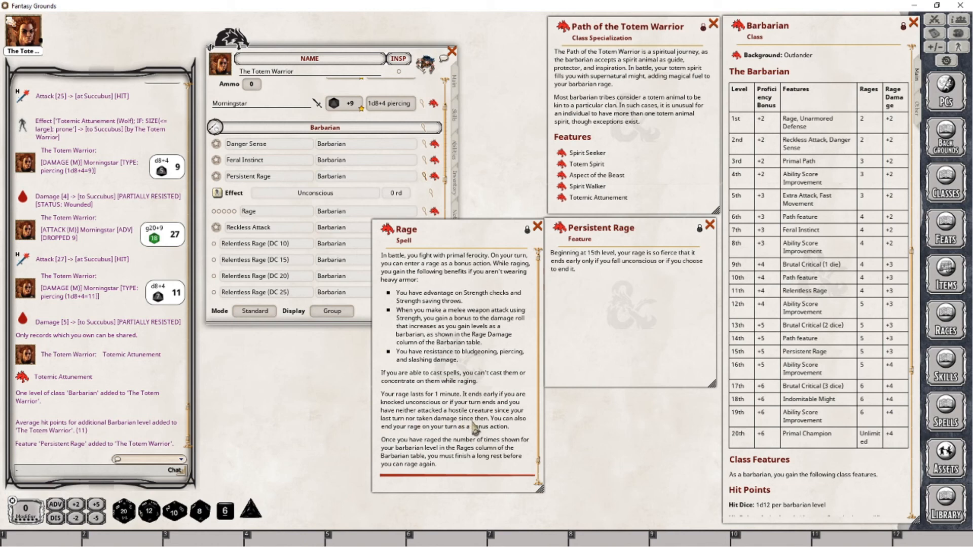
pyautogui.click(537, 227)
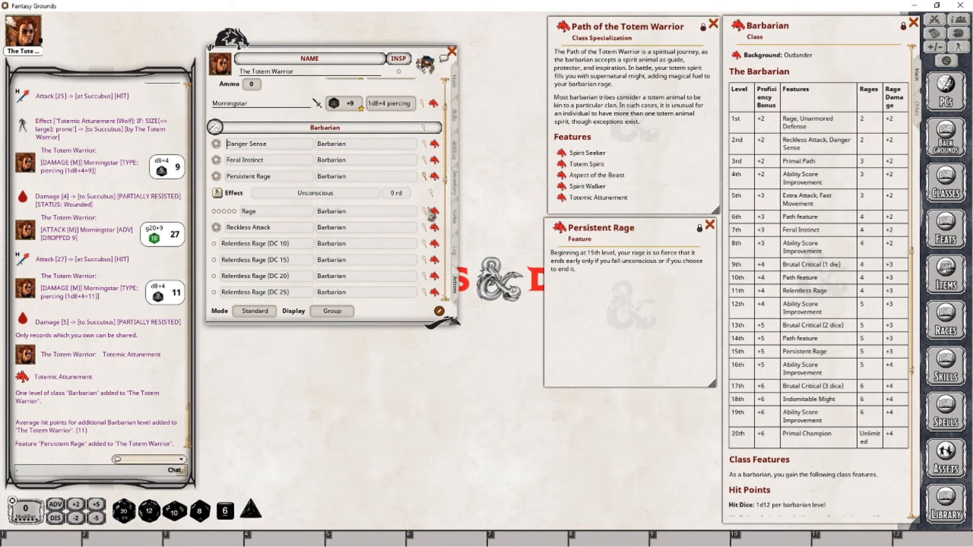
# Step: Post the Persistent Rage power and its description link to the chat, check the linked text, and close both descriptions
pyautogui.scroll(-2, 266, 223)
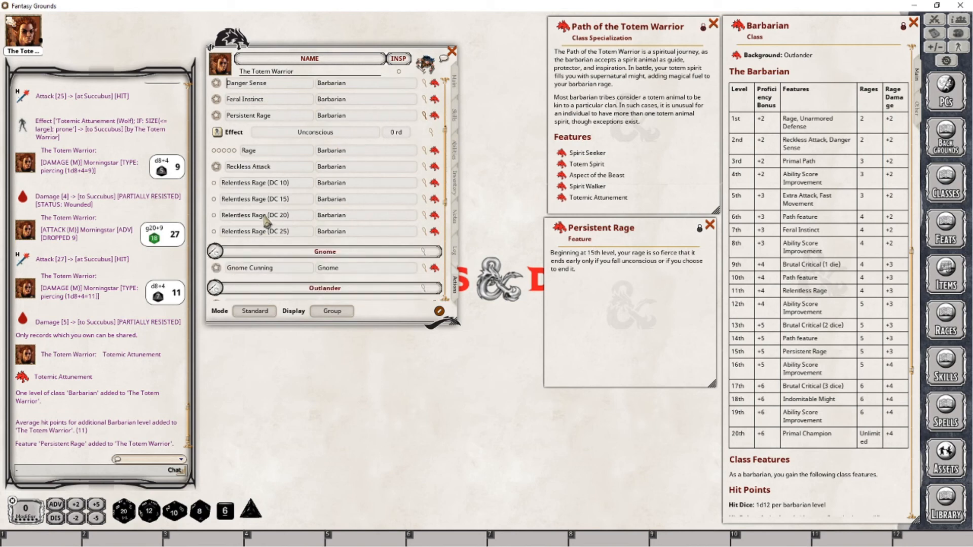
pyautogui.click(217, 116)
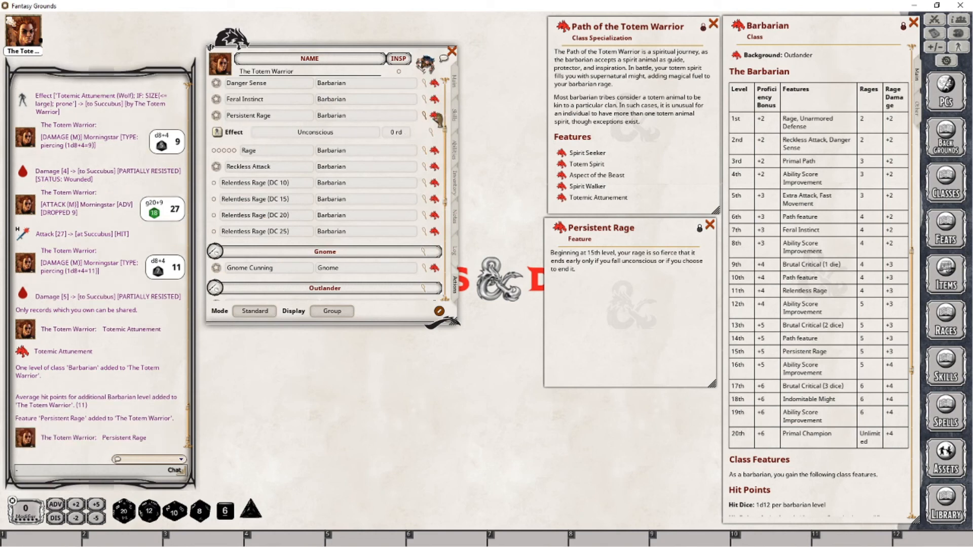
pyautogui.moveTo(435, 118); pyautogui.dragTo(106, 361)
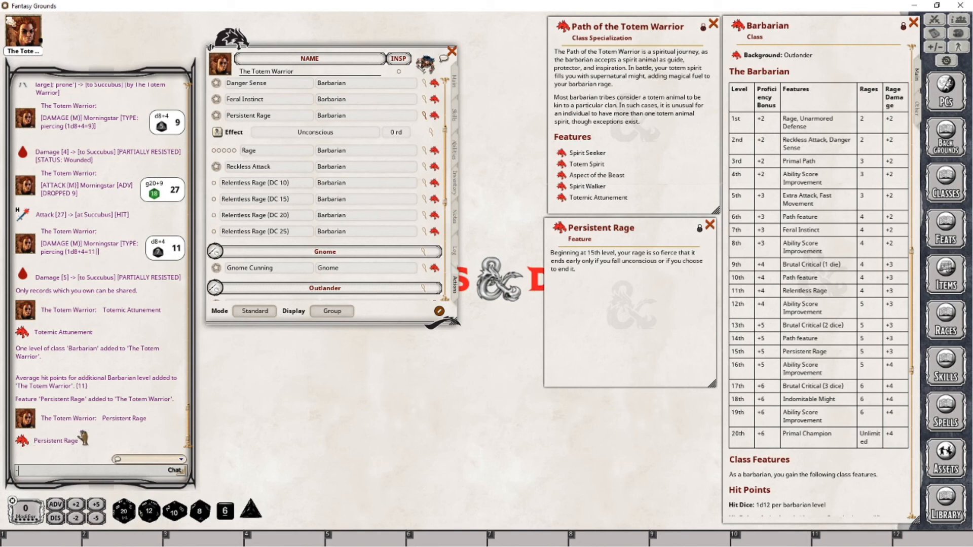
pyautogui.click(19, 442)
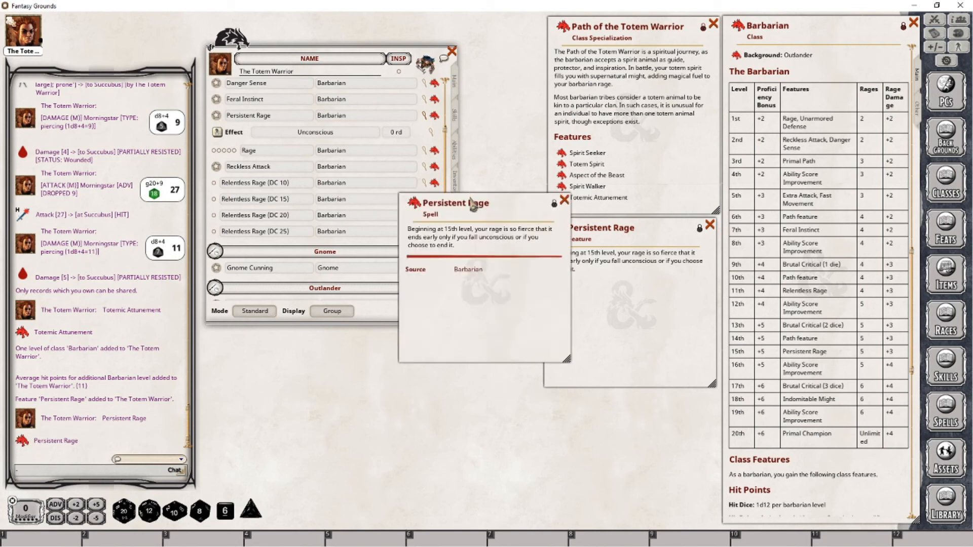
pyautogui.moveTo(475, 205); pyautogui.dragTo(440, 297)
pyautogui.click(529, 293)
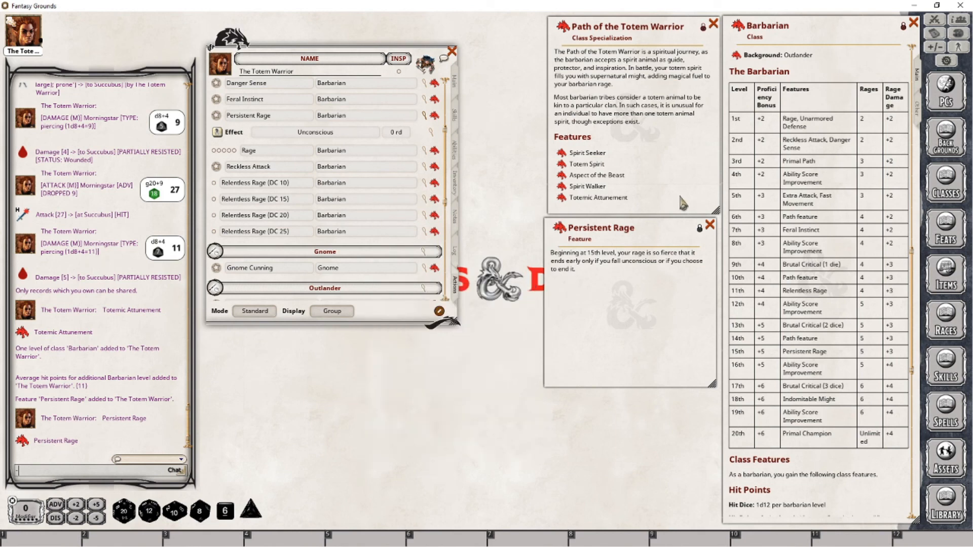
pyautogui.click(710, 225)
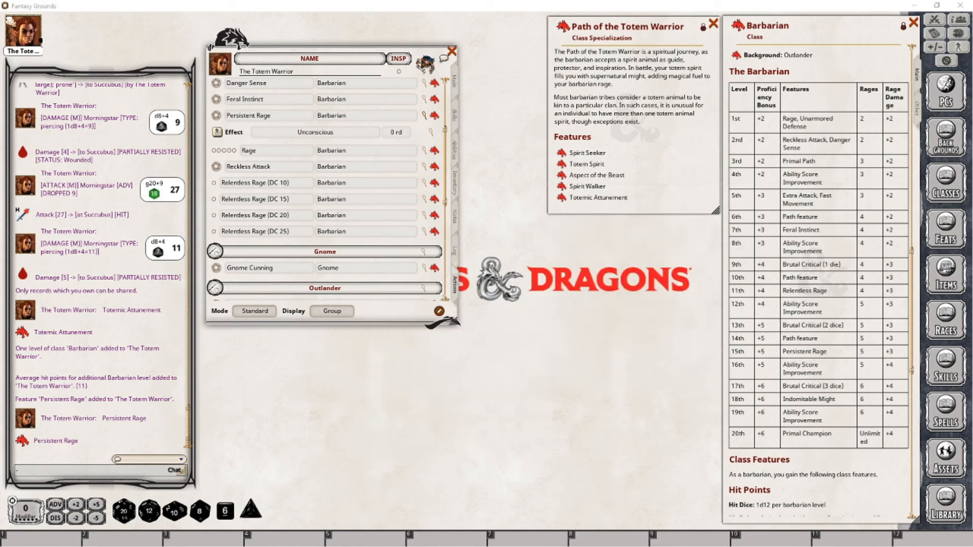
# Step: Add a Barbarian level to reach level 16, check Rage's daily uses in Preparation mode, and switch the powers to Combat mode
pyautogui.click(454, 81)
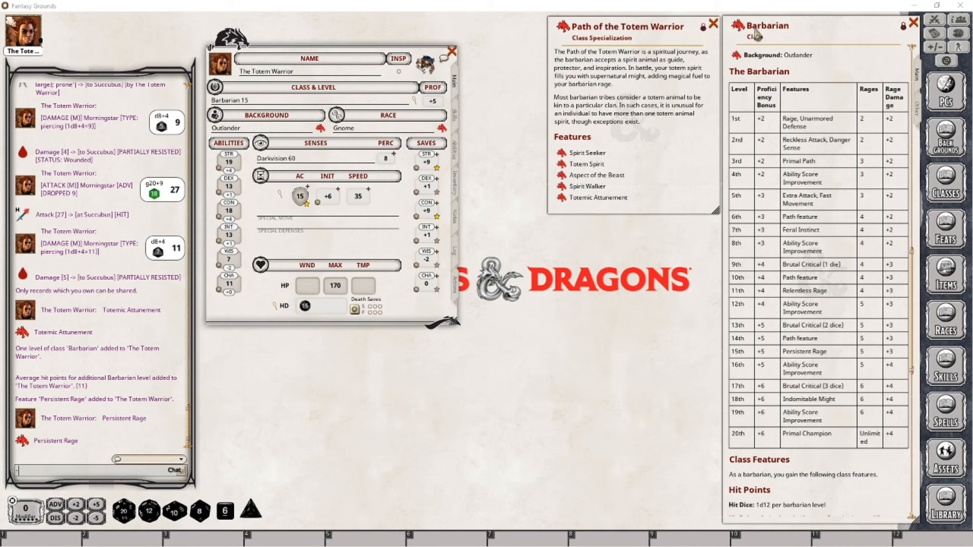
pyautogui.moveTo(244, 104); pyautogui.dragTo(245, 107)
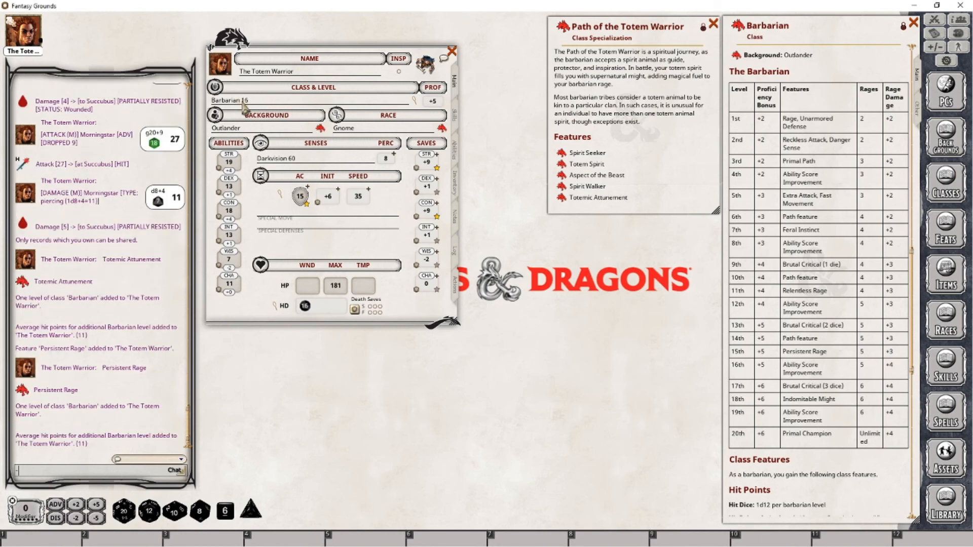
pyautogui.click(455, 288)
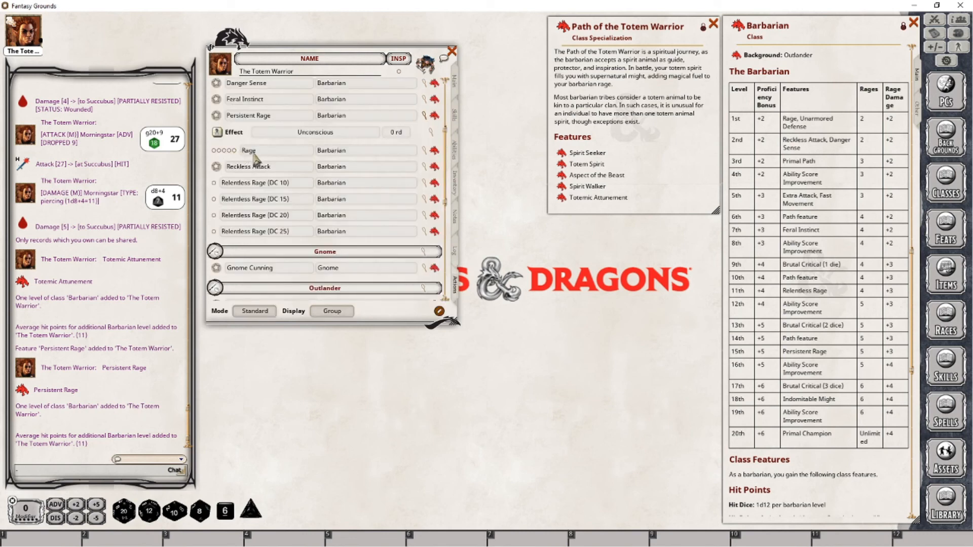
pyautogui.click(257, 312)
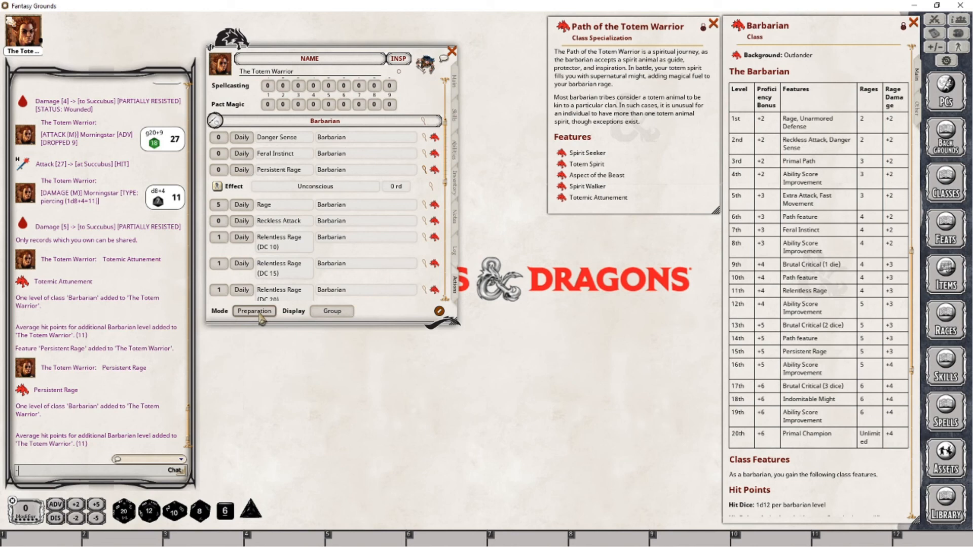
pyautogui.click(257, 311)
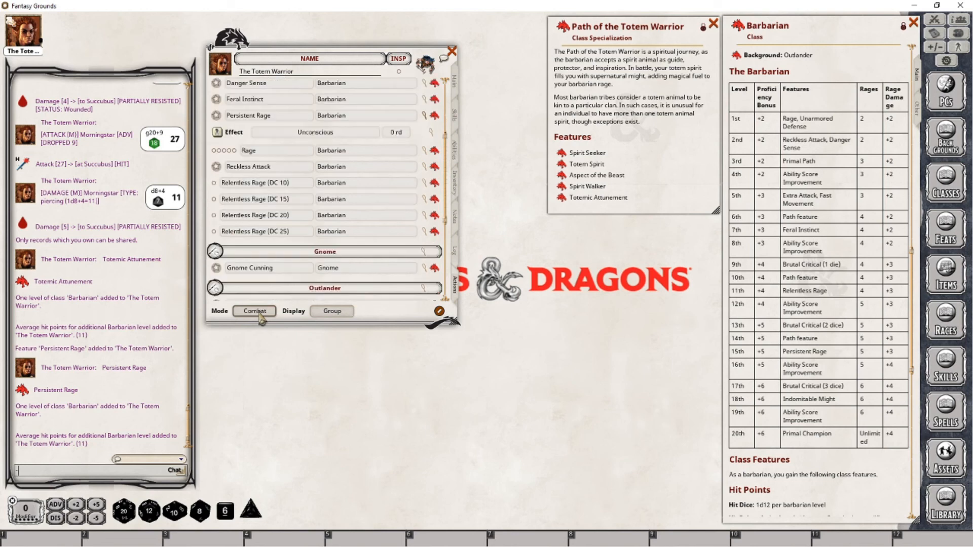
# Step: Set the melee damage bonus in the Rage effect to 4 and close the effect editor
pyautogui.click(423, 151)
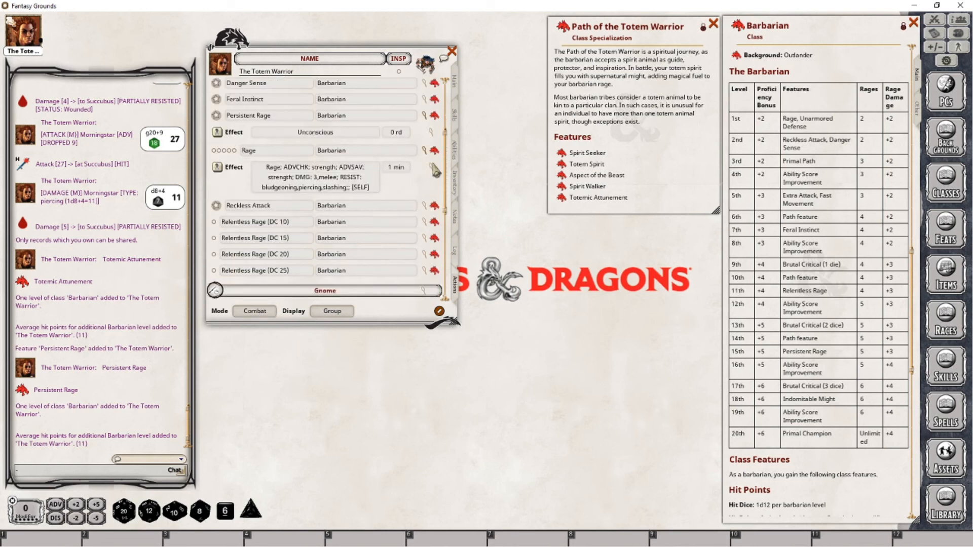
pyautogui.click(432, 166)
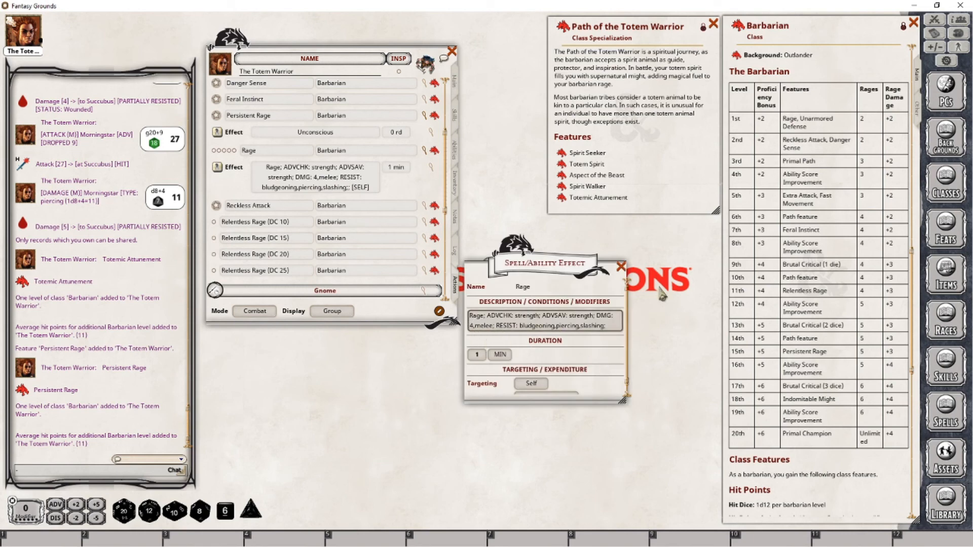
pyautogui.click(621, 266)
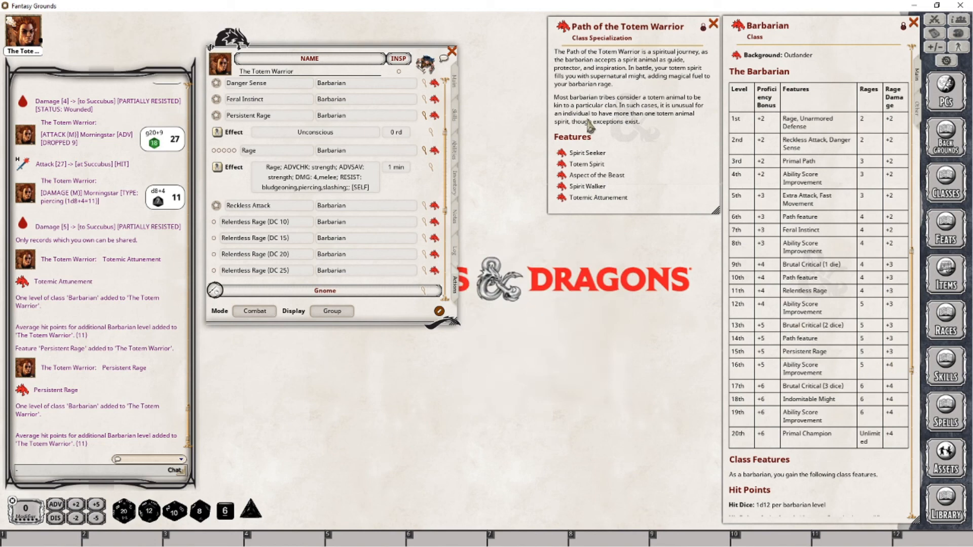
# Step: Raise Strength to 20 and Constitution to 19, and add a Barbarian level to reach level 17
pyautogui.click(459, 81)
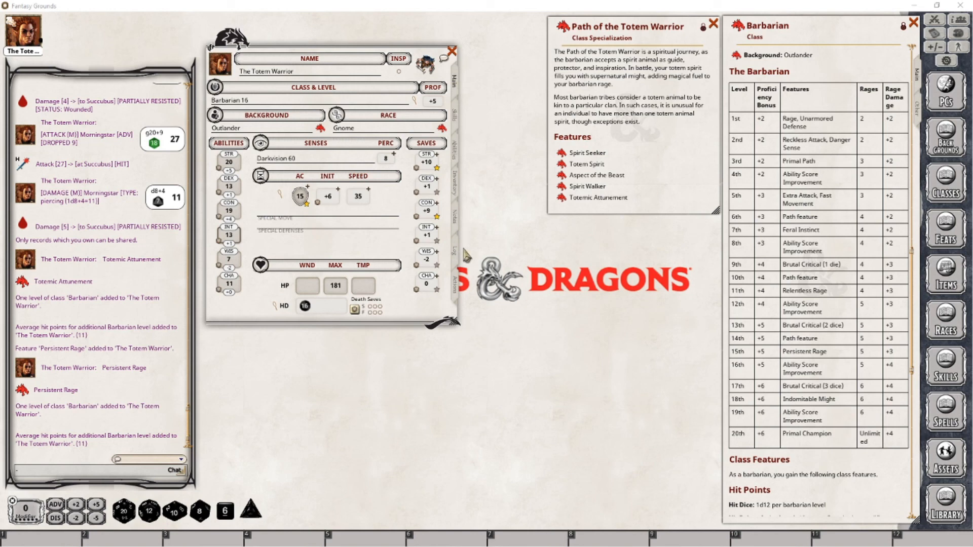
pyautogui.moveTo(737, 37); pyautogui.dragTo(251, 105)
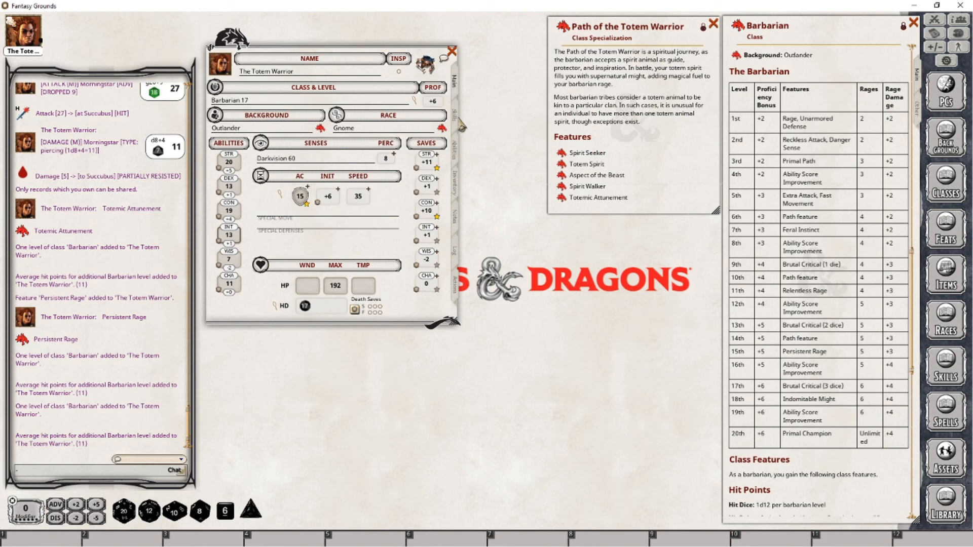
# Step: Set Rage's daily uses to 6 in Preparation mode and return the powers to Combat mode
pyautogui.click(456, 298)
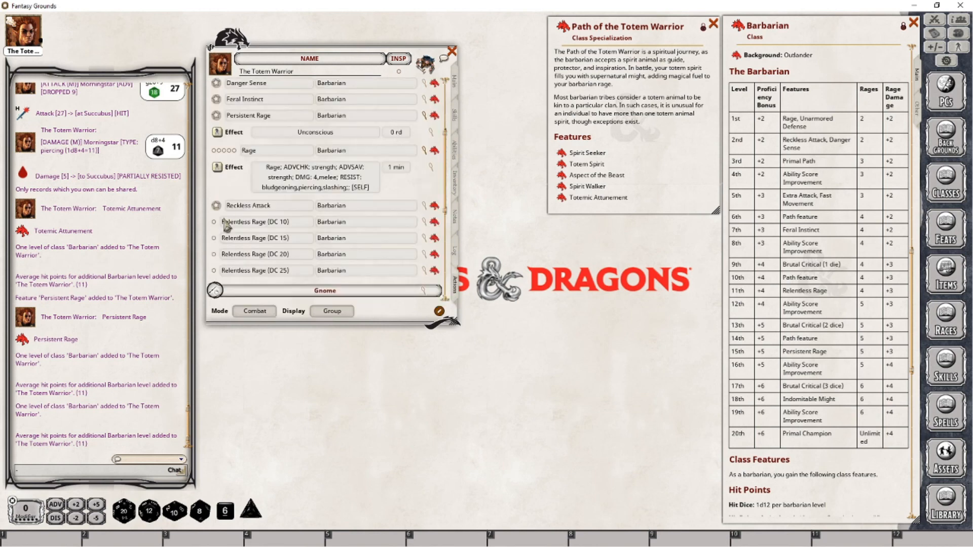
pyautogui.click(254, 311)
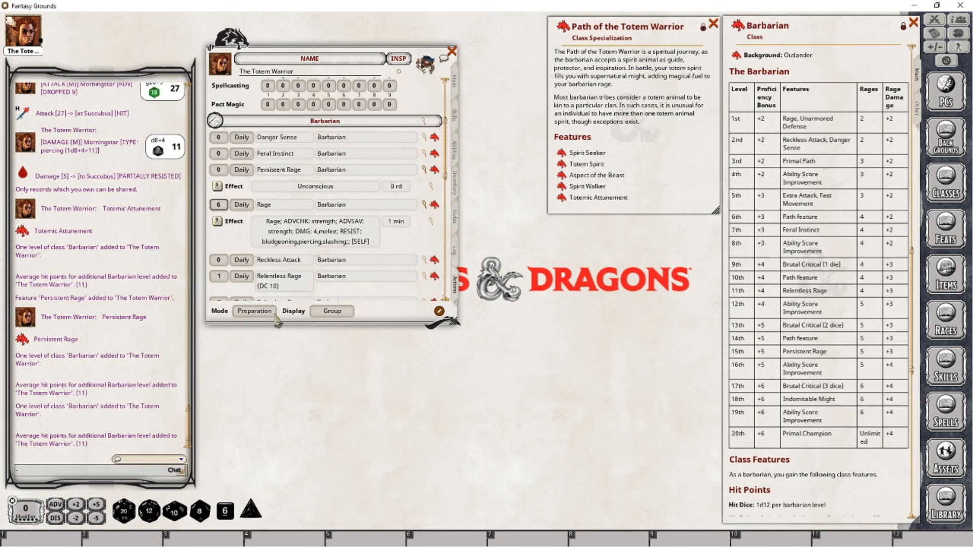
pyautogui.click(255, 311)
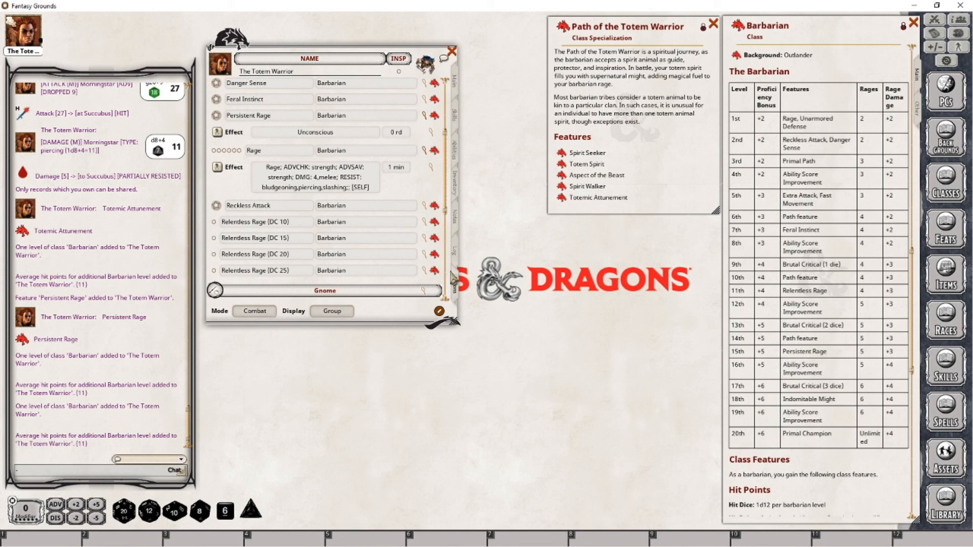
# Step: Set the melee Extra Crit Dice to 3 in the weapon settings and close them
pyautogui.scroll(5, 448, 194)
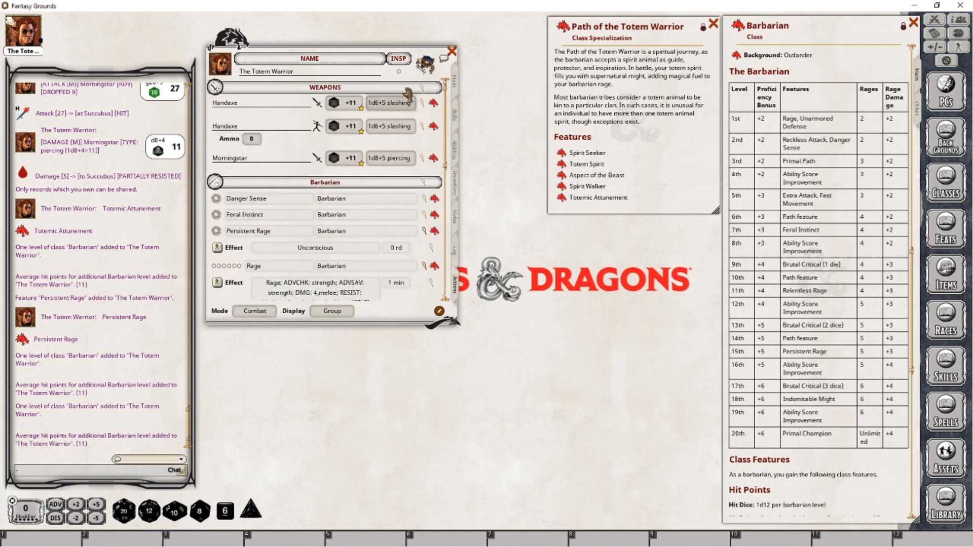
pyautogui.click(423, 90)
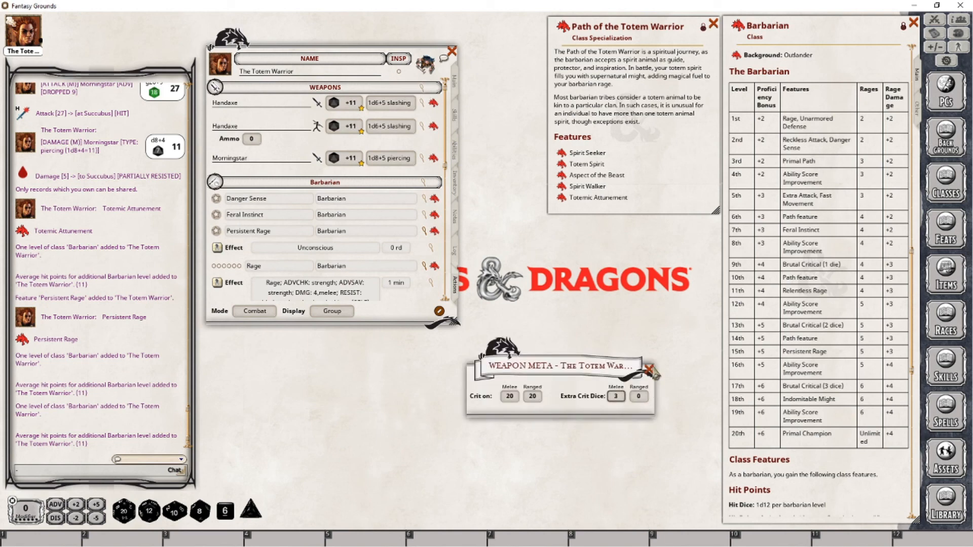
pyautogui.click(652, 371)
pyautogui.click(455, 80)
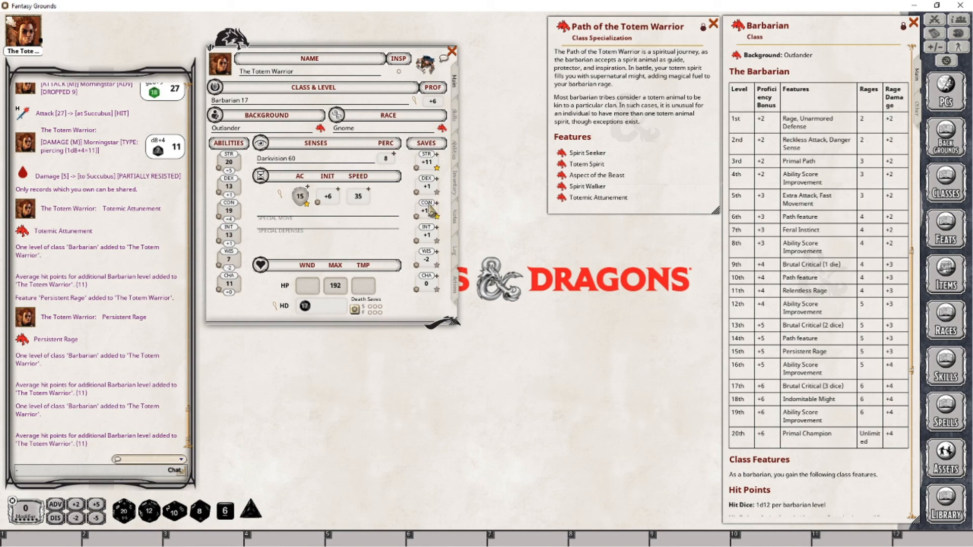
pyautogui.click(459, 295)
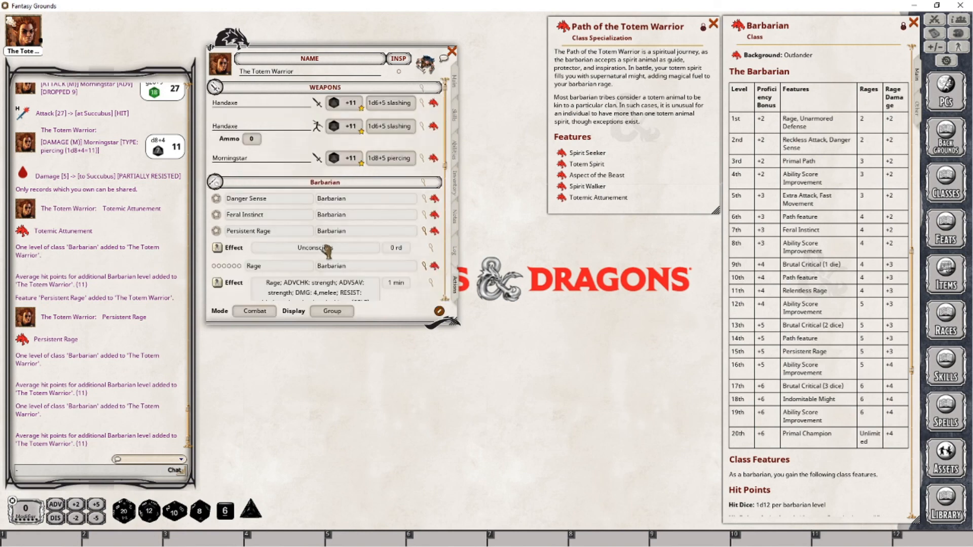
# Step: Add a Relentless Rage (DC 30) power after the DC 25 one and set its fixed Constitution save DC to 30
pyautogui.scroll(-5, 327, 251)
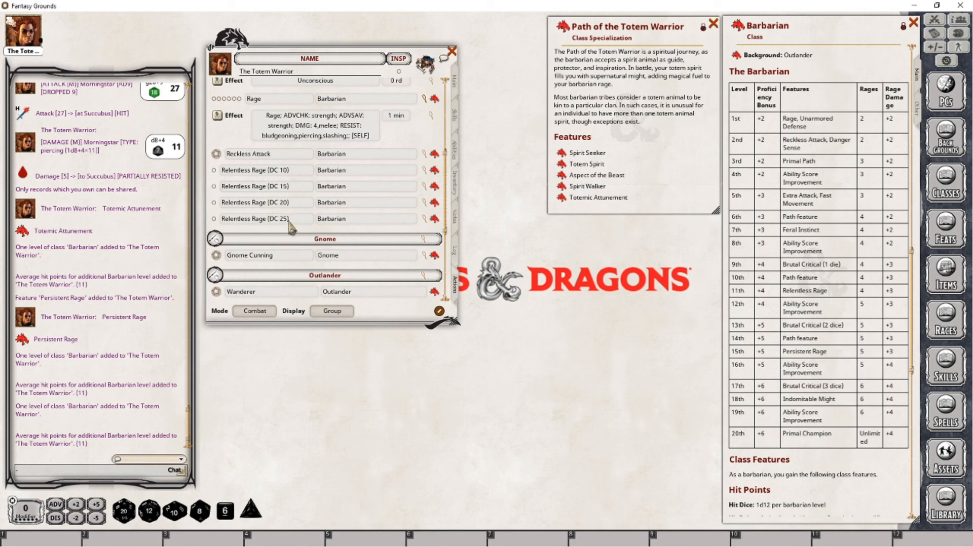
pyautogui.moveTo(433, 219); pyautogui.dragTo(386, 219)
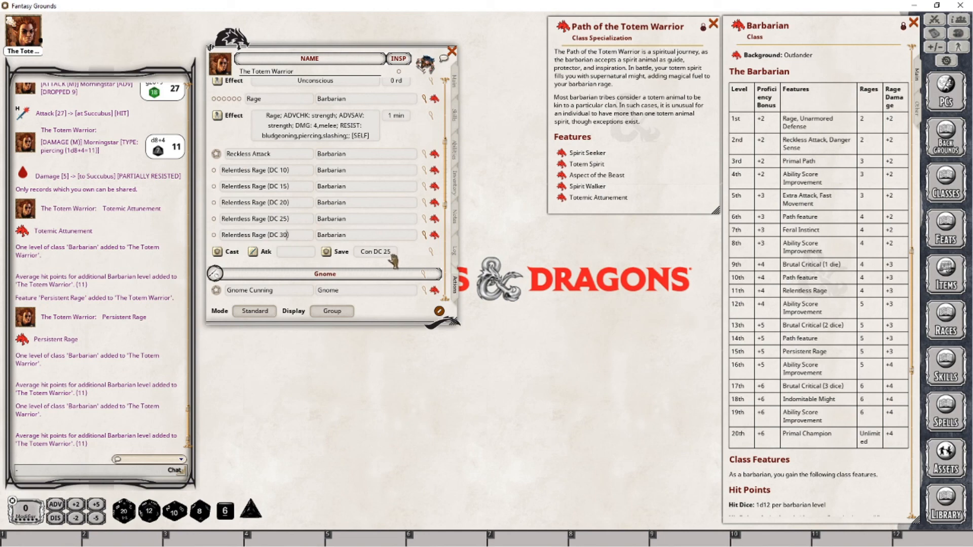
pyautogui.click(432, 252)
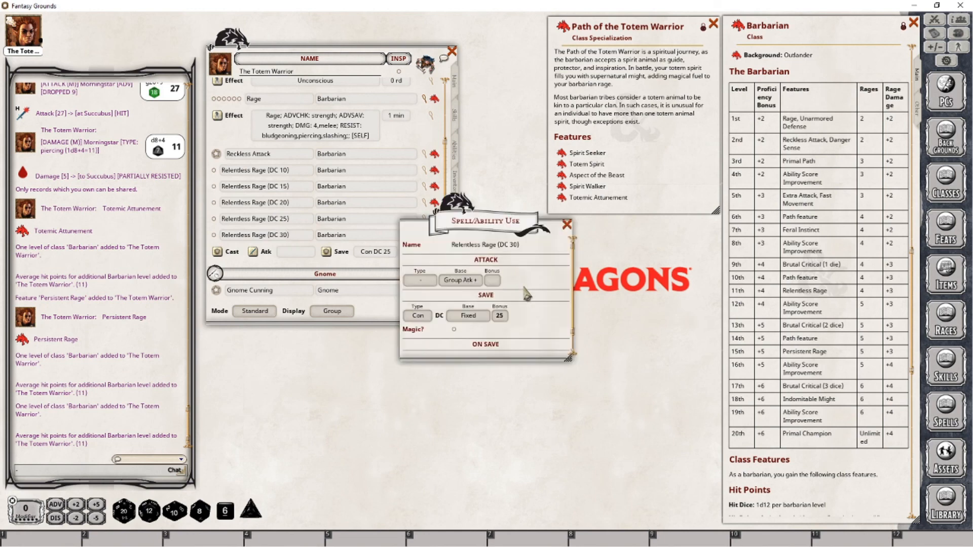
pyautogui.click(505, 317)
pyautogui.click(567, 224)
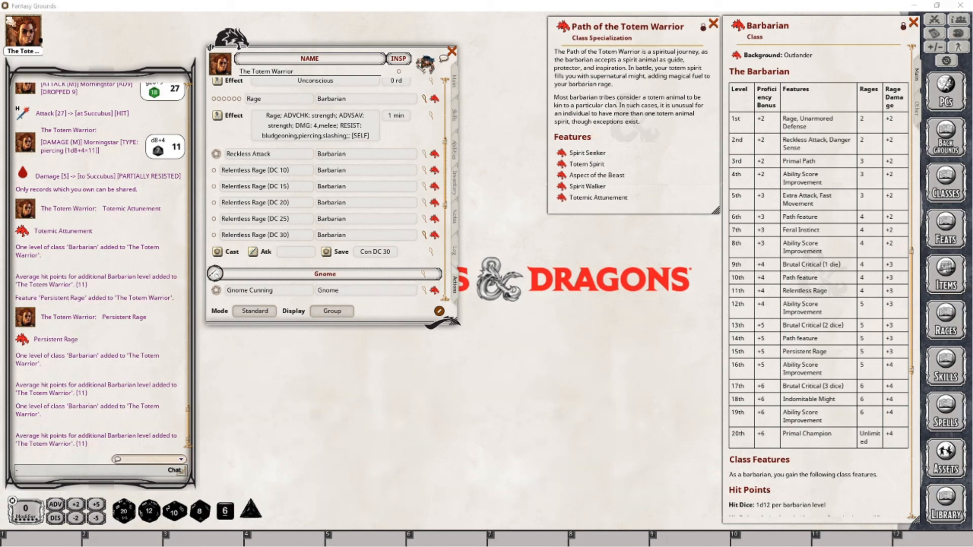
# Step: Add a Barbarian level to reach level 18 and open the Indomitable Might description below the Path of the Totem Warrior window
pyautogui.click(455, 82)
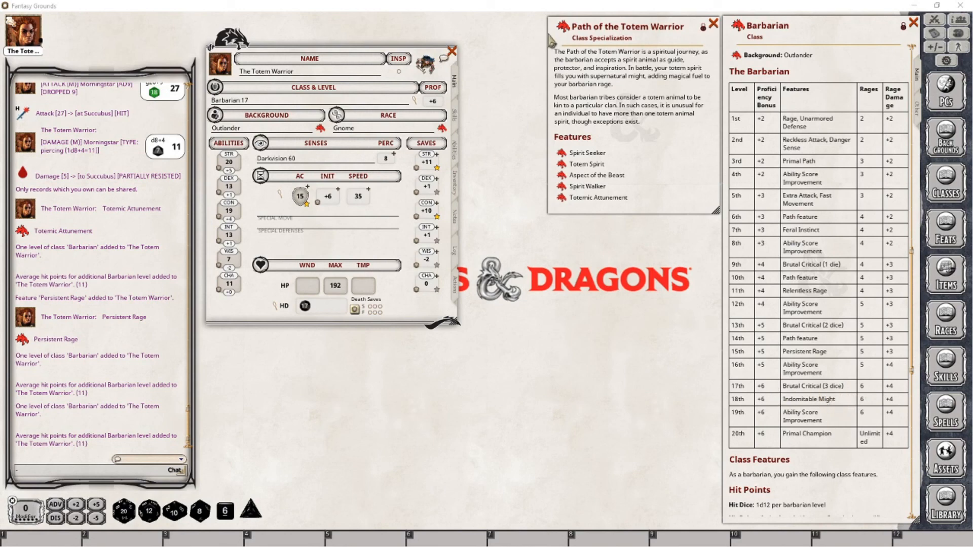
pyautogui.moveTo(738, 25); pyautogui.dragTo(229, 104)
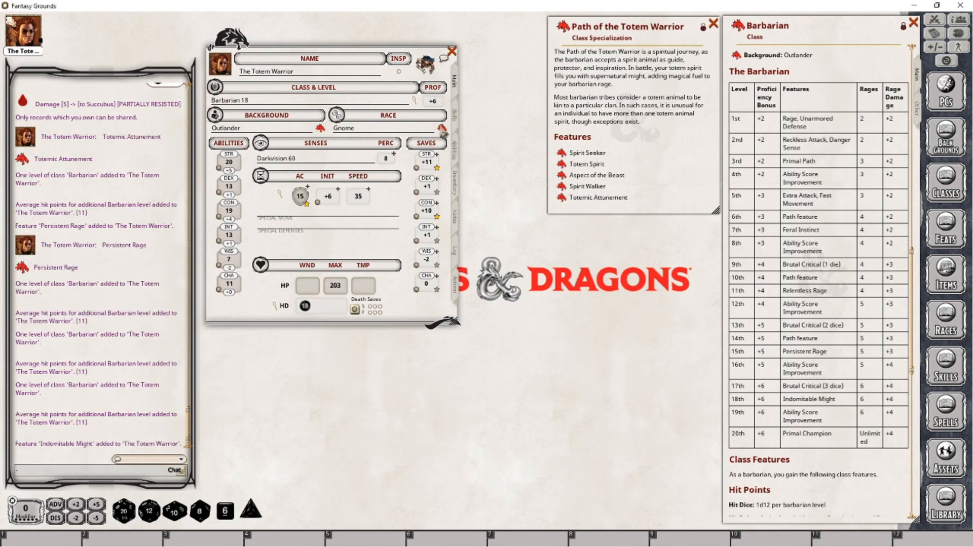
pyautogui.click(457, 156)
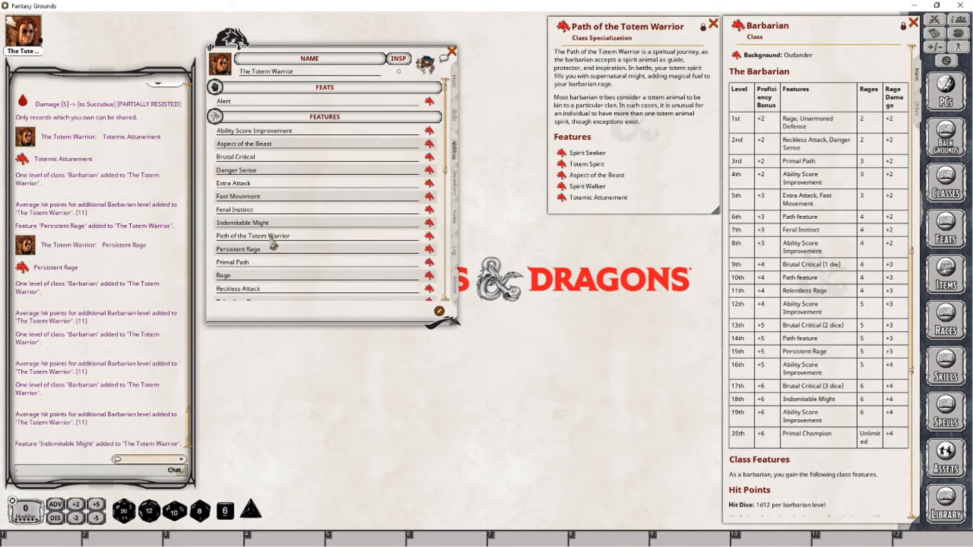
pyautogui.click(431, 226)
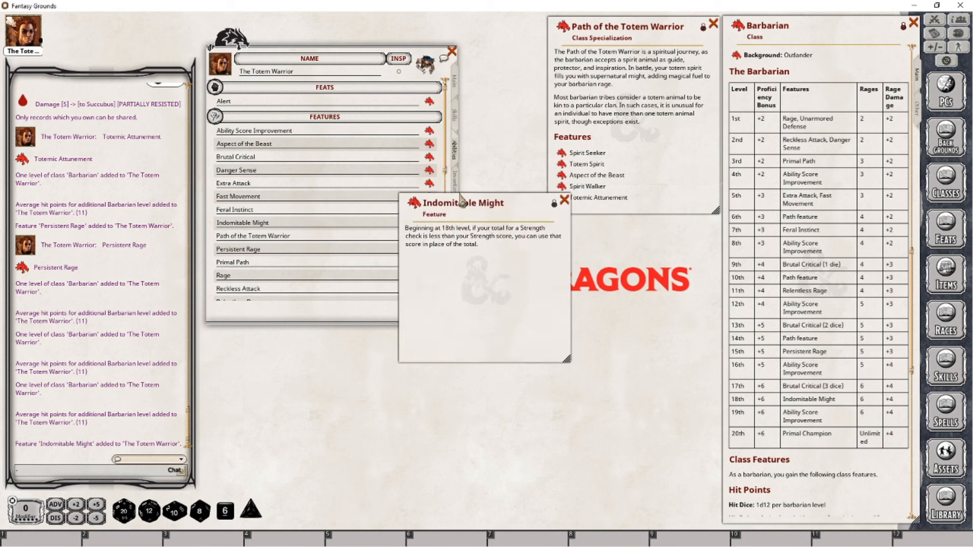
pyautogui.moveTo(460, 201); pyautogui.dragTo(606, 226)
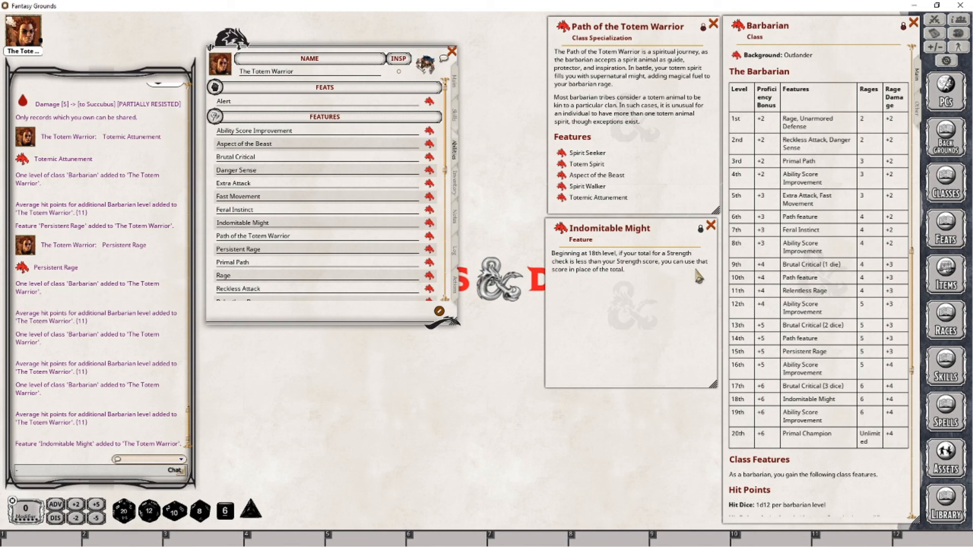
# Step: Roll a Strength ability check in the chat to test Indomitable Might
pyautogui.click(456, 84)
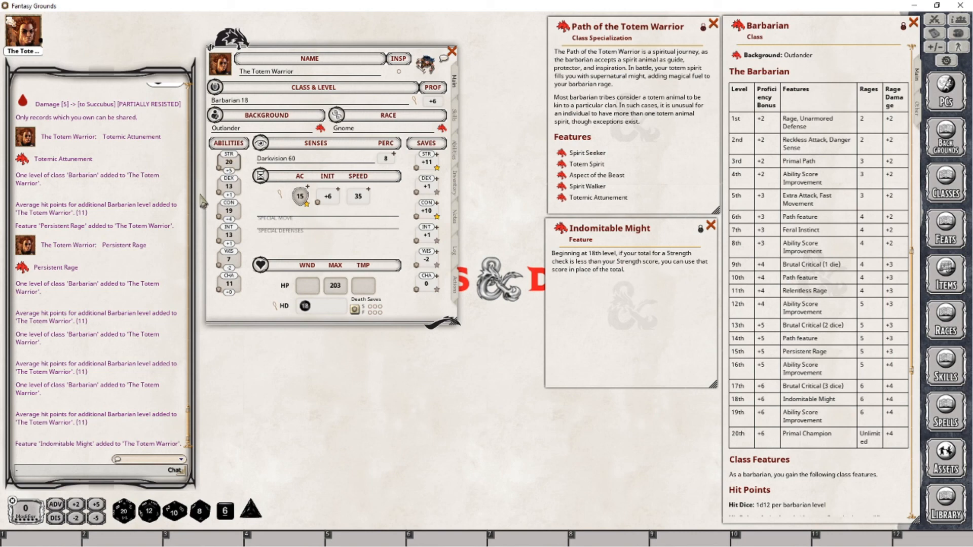
pyautogui.moveTo(229, 164); pyautogui.dragTo(101, 233)
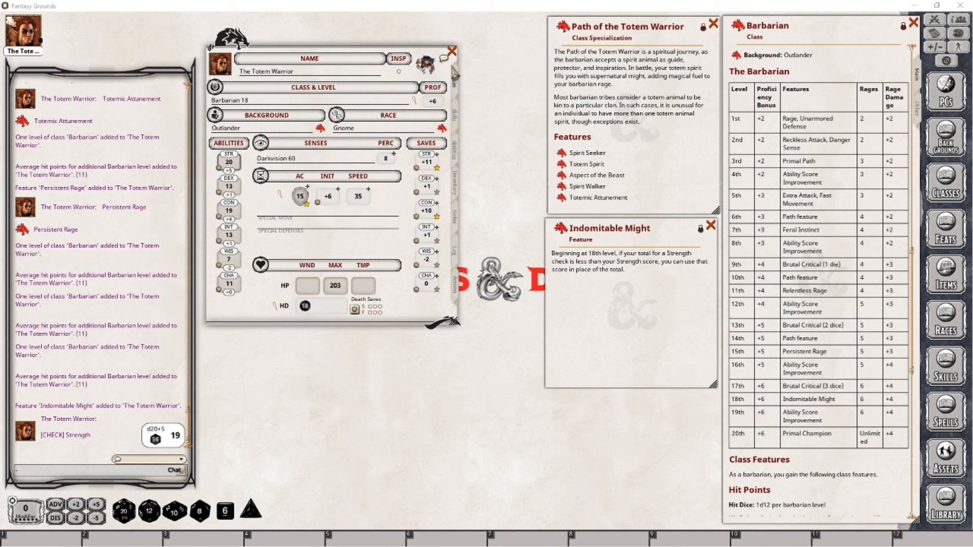
# Step: Add two Barbarian levels to reach level 20, with Constitution raised to 20 and Wisdom to 8, and close the Indomitable Might description
pyautogui.moveTo(742, 29); pyautogui.dragTo(260, 102)
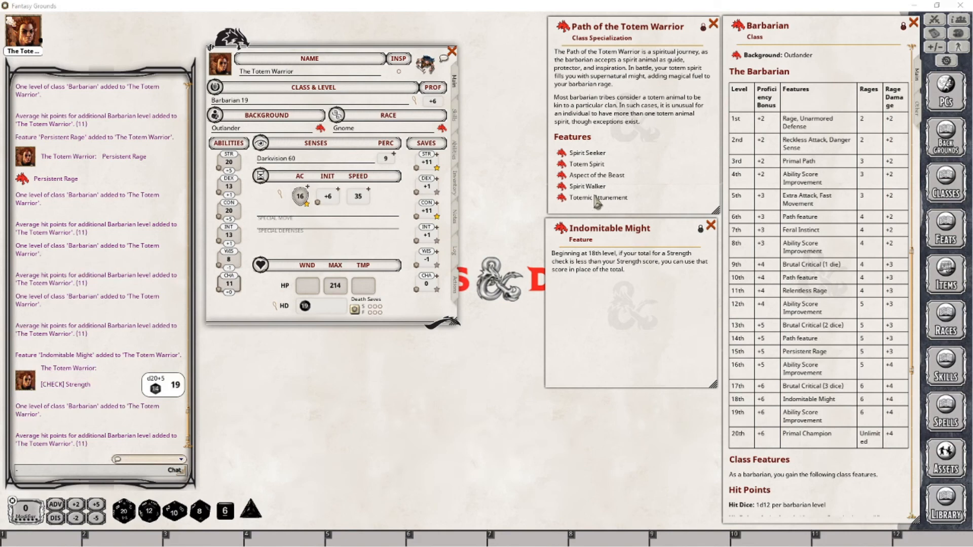
pyautogui.click(710, 226)
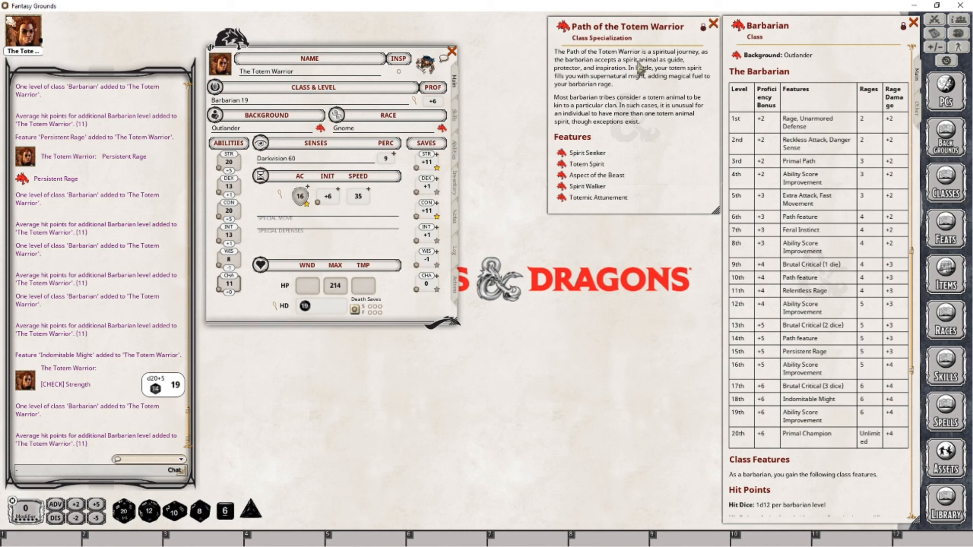
pyautogui.moveTo(259, 101); pyautogui.dragTo(259, 102)
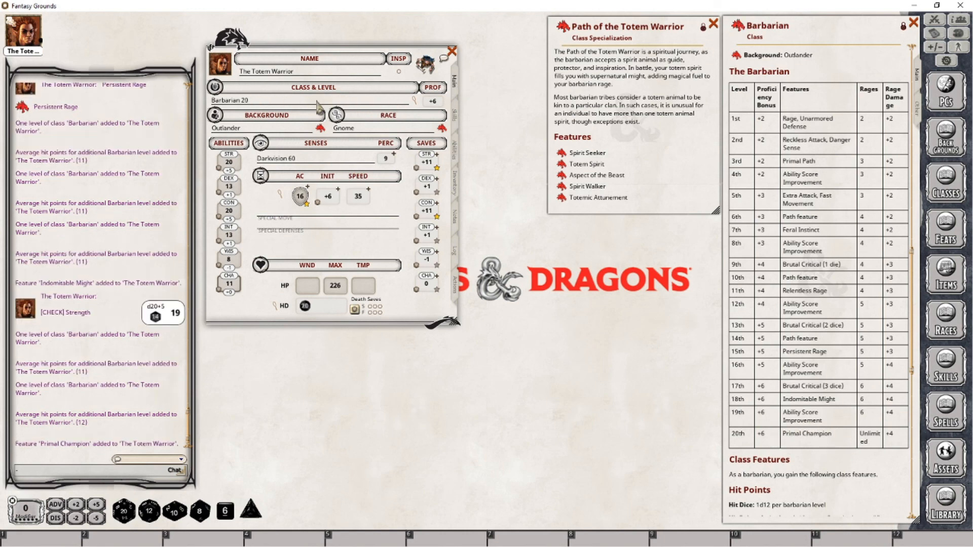
# Step: Show the powers in Preparation mode and set Rage's daily uses to 0 for unlimited rages
pyautogui.click(455, 299)
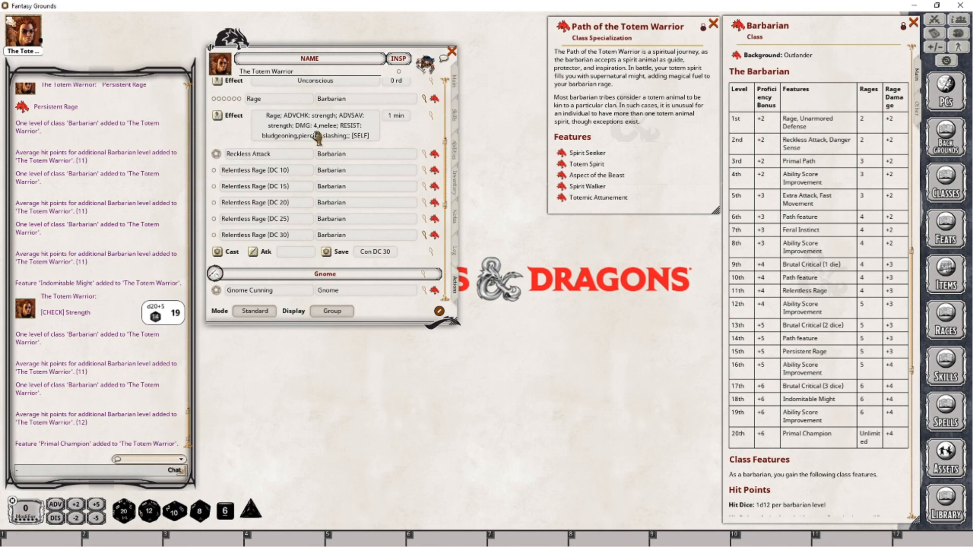
pyautogui.click(256, 311)
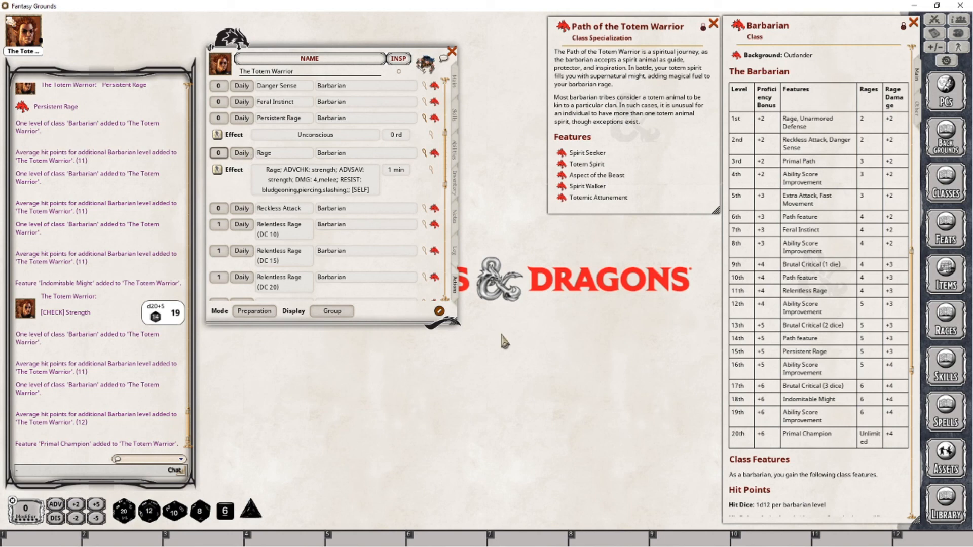
# Step: Open the Primal Champion description beside the sheet and raise both Strength and Constitution to 24
pyautogui.click(455, 151)
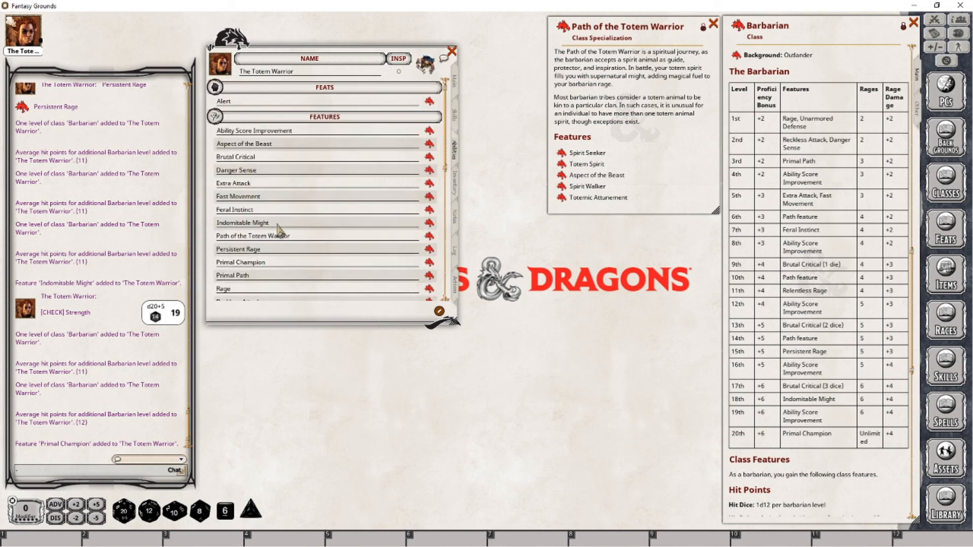
pyautogui.click(429, 263)
pyautogui.moveTo(436, 203); pyautogui.dragTo(584, 224)
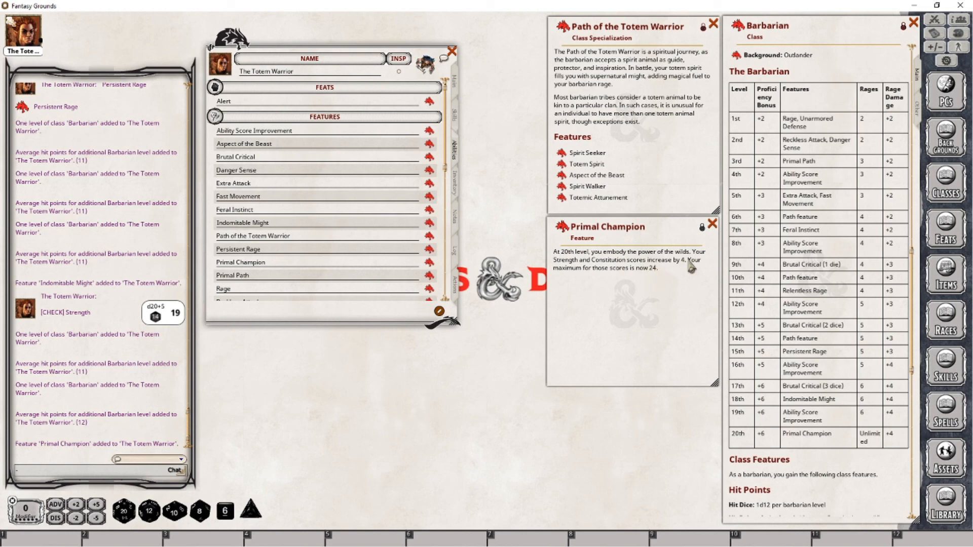
pyautogui.click(456, 82)
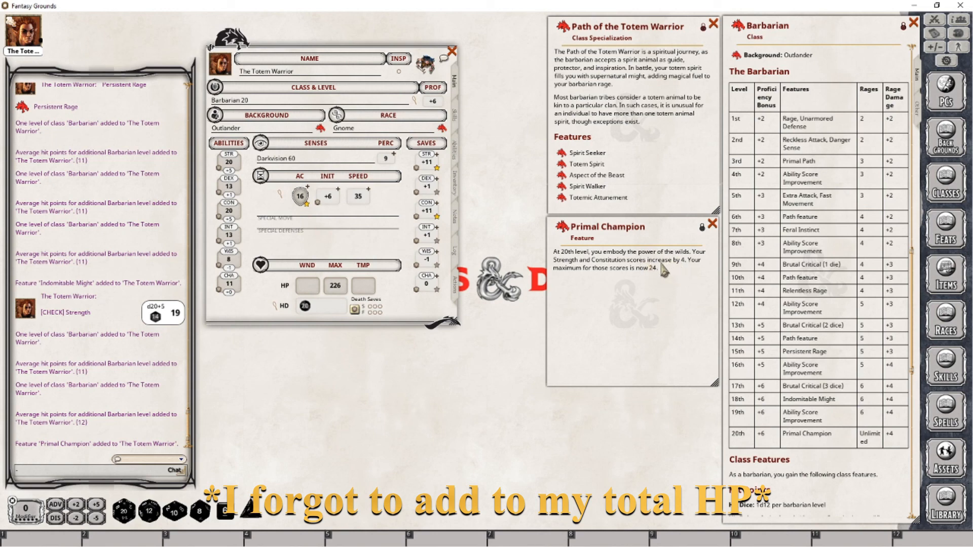
pyautogui.click(232, 165)
pyautogui.write('24')
pyautogui.click(234, 211)
pyautogui.write('24')
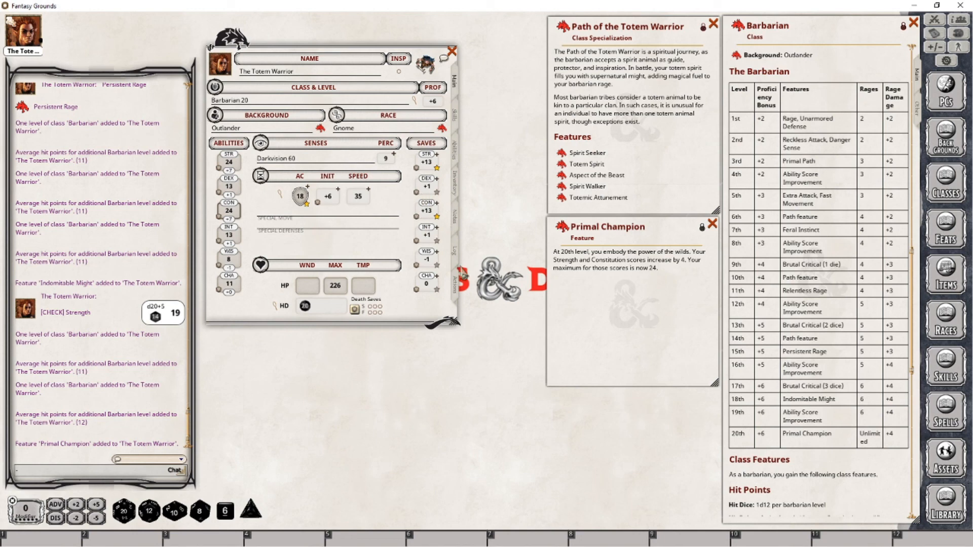
# Step: Review the Relentless Rage powers and the level 20 character's main statistics
pyautogui.click(455, 287)
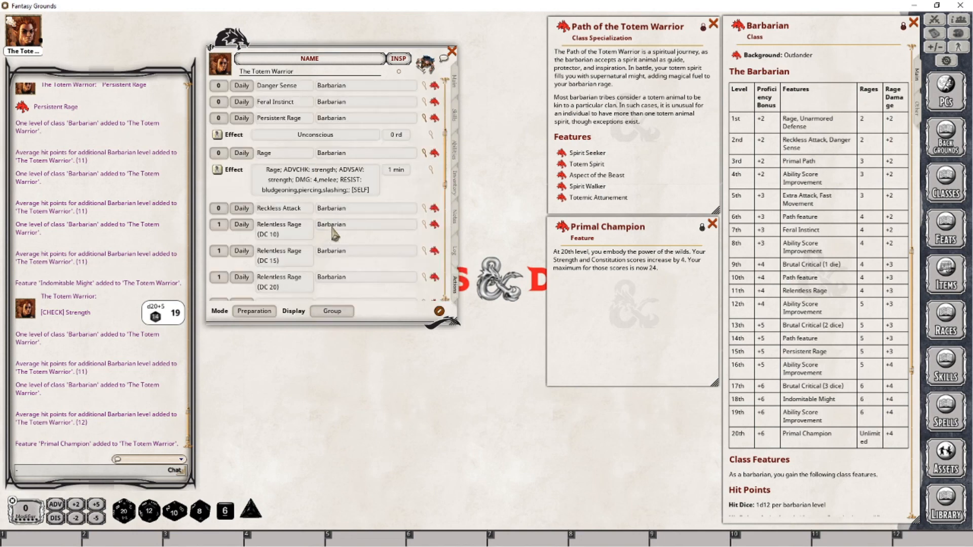
pyautogui.scroll(-3, 337, 235)
pyautogui.scroll(-2, 334, 229)
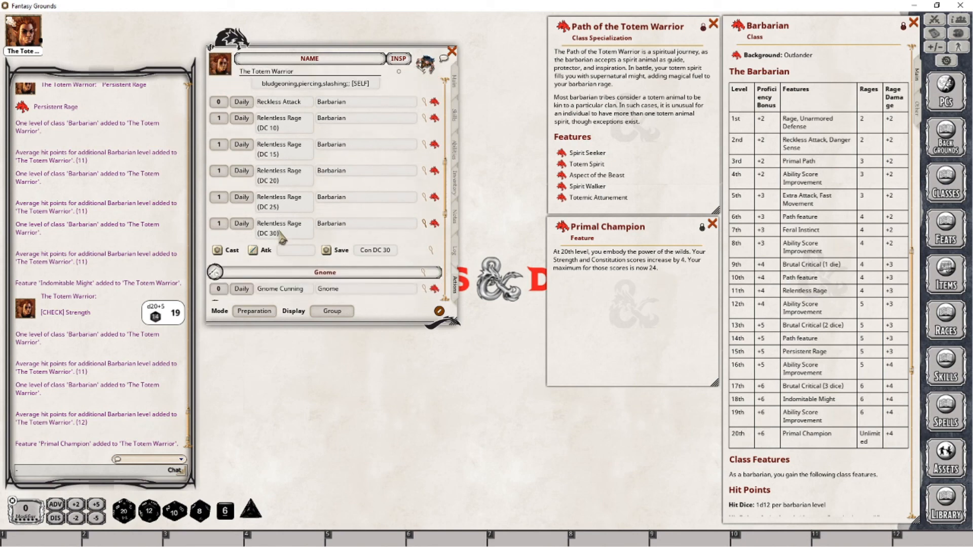
pyautogui.click(454, 81)
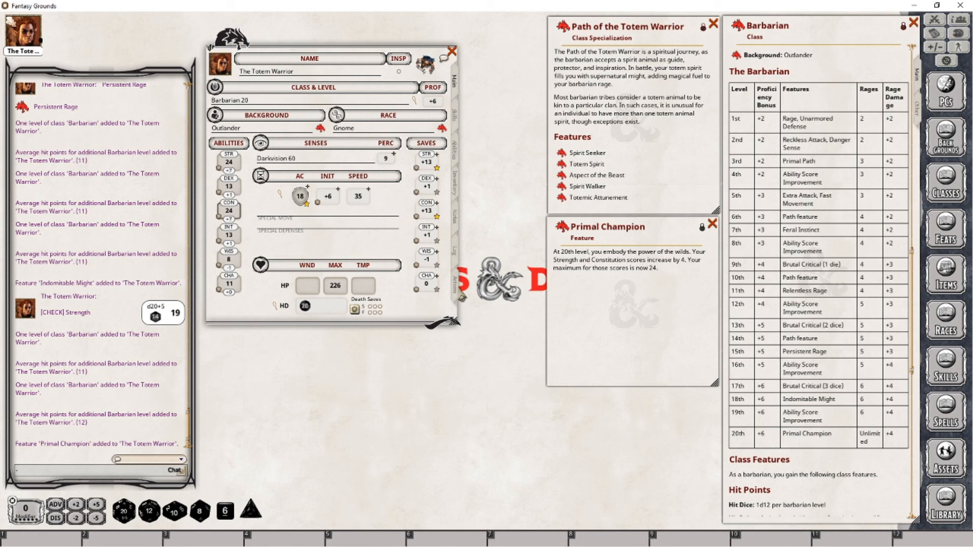
pyautogui.click(457, 287)
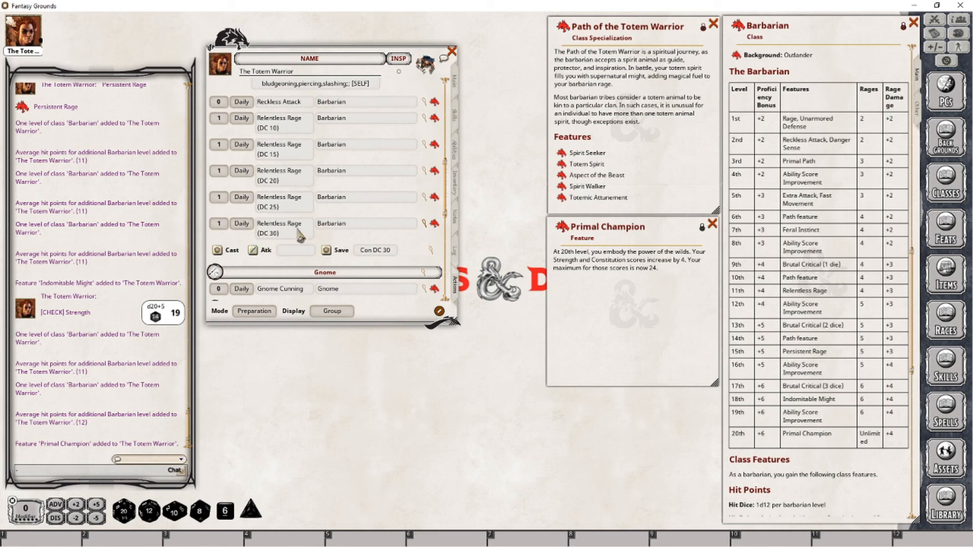
pyautogui.click(458, 86)
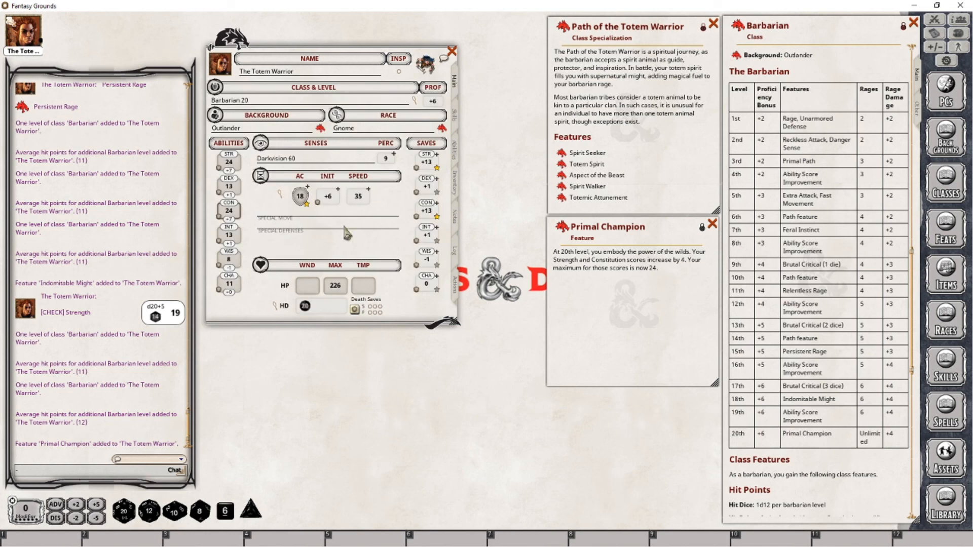